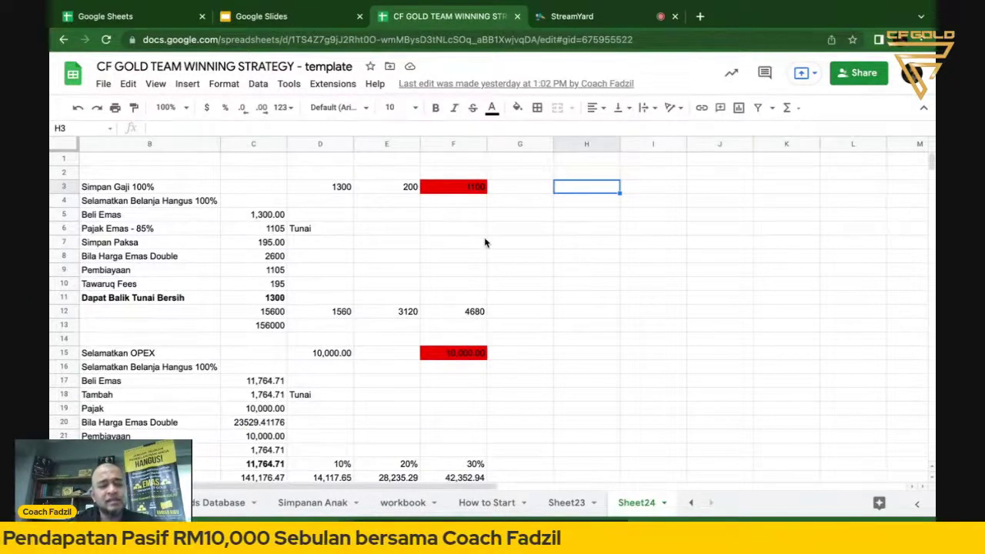
- Enlarge the browser page's zoom so the empty area from column G onward is easy to read
scroll(485, 243, "right", 3)
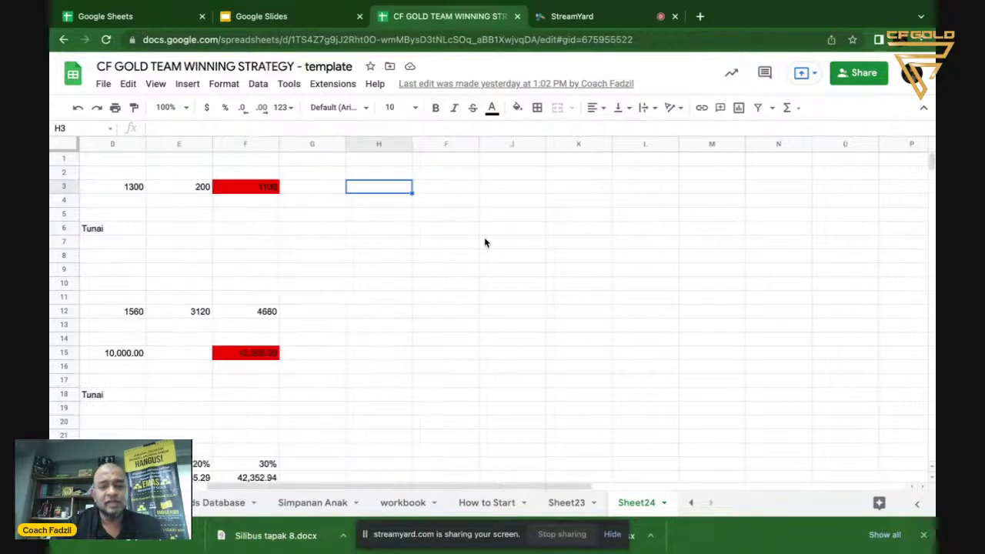
scroll(485, 243, "right", 1)
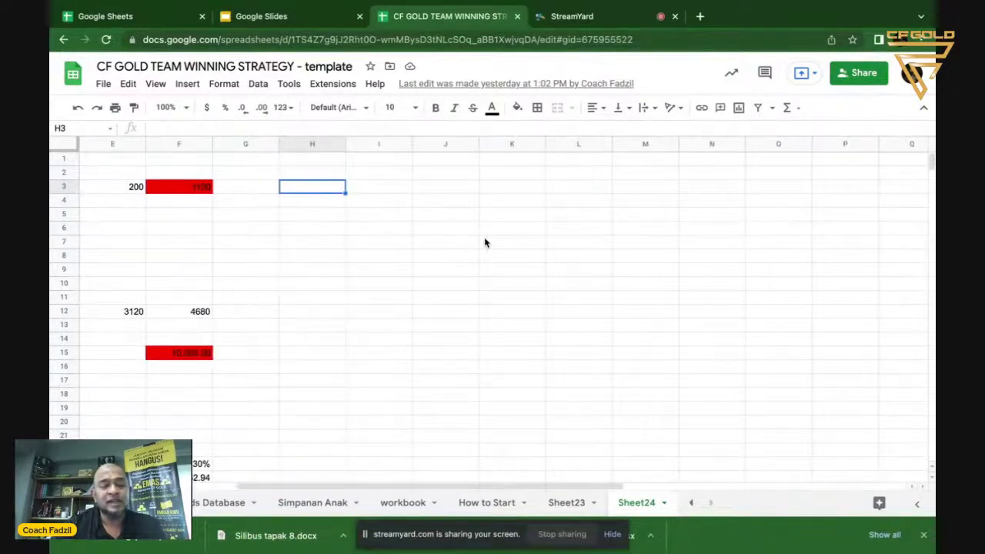
scroll(485, 243, "right", 1)
scroll(485, 244, "down", 1)
scroll(484, 242, "right", 2)
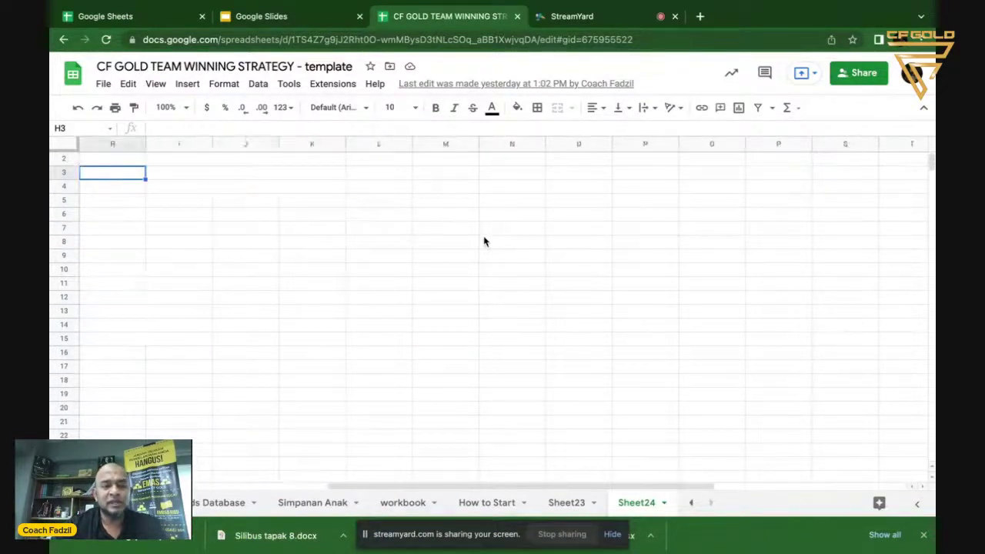
scroll(482, 237, "left", 2)
scroll(481, 236, "up", 1)
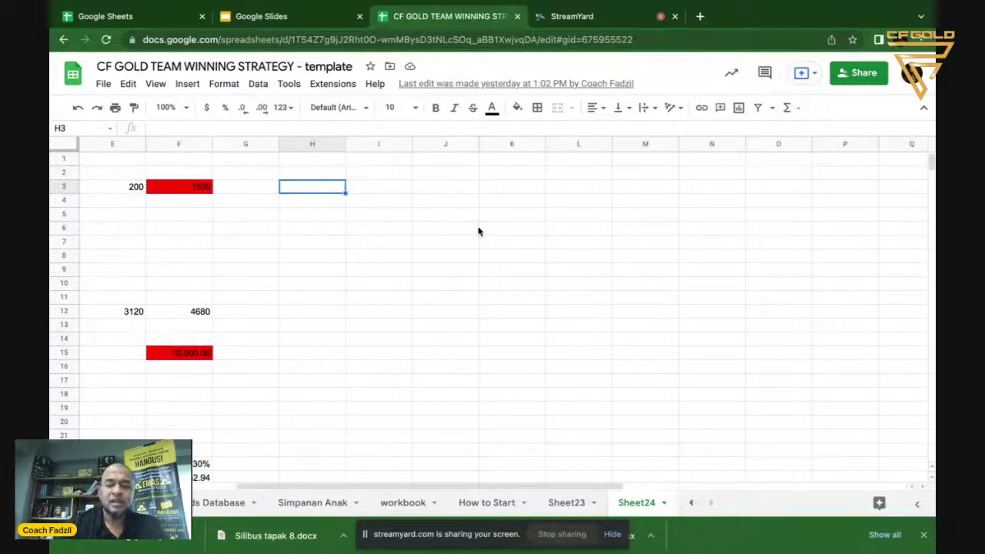
key("ctrl+0")
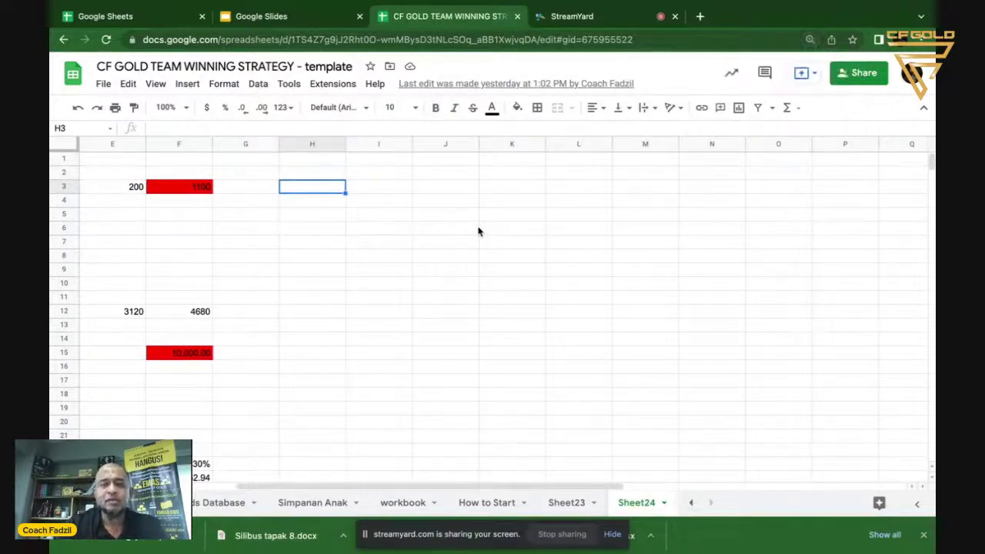
key("ctrl+plus")
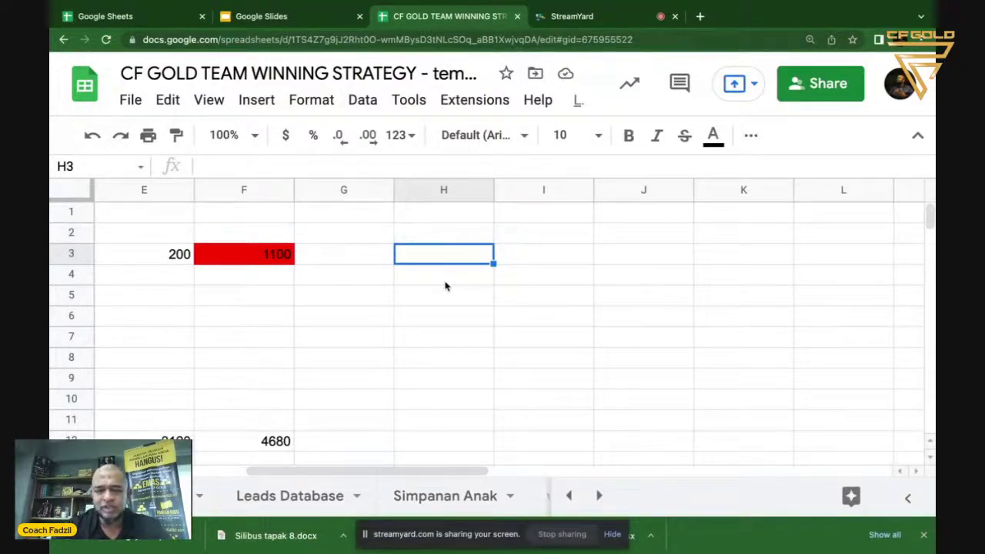
scroll(444, 286, "right", 2)
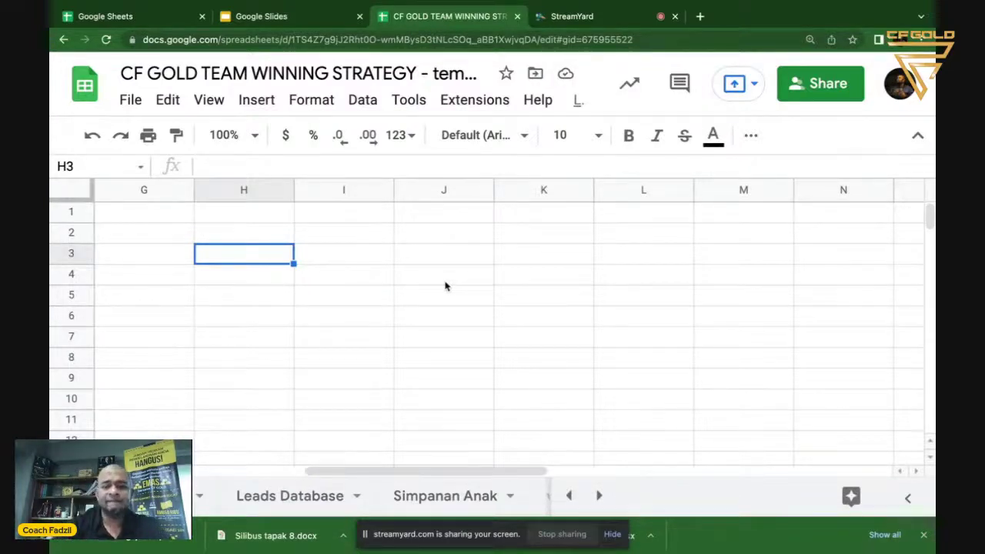
- Enter "Belajar Simpan Gaji / Selamatkan Belanja Hangus Bulanan Setiap Bulan" in cell H2
key("Up")
key("Up")
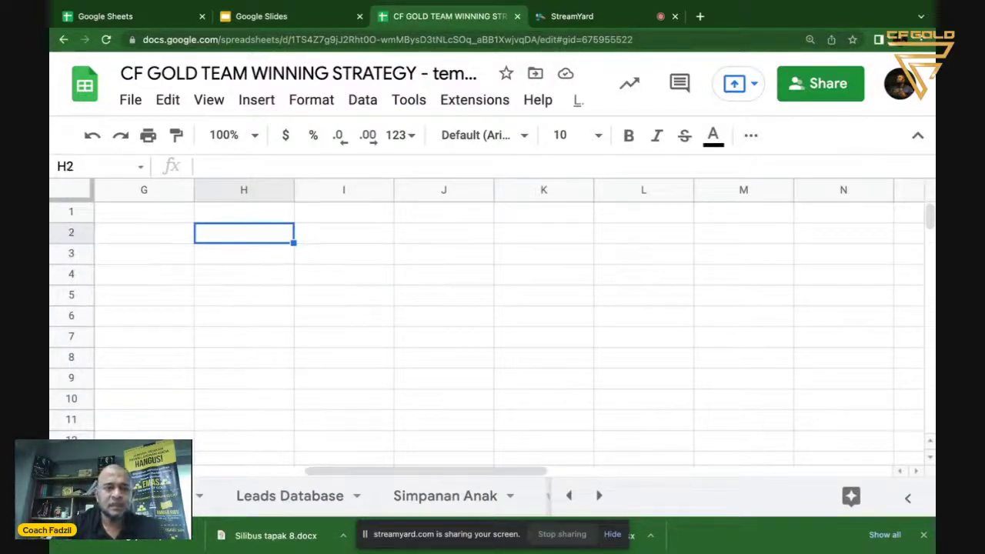
left_click(268, 244)
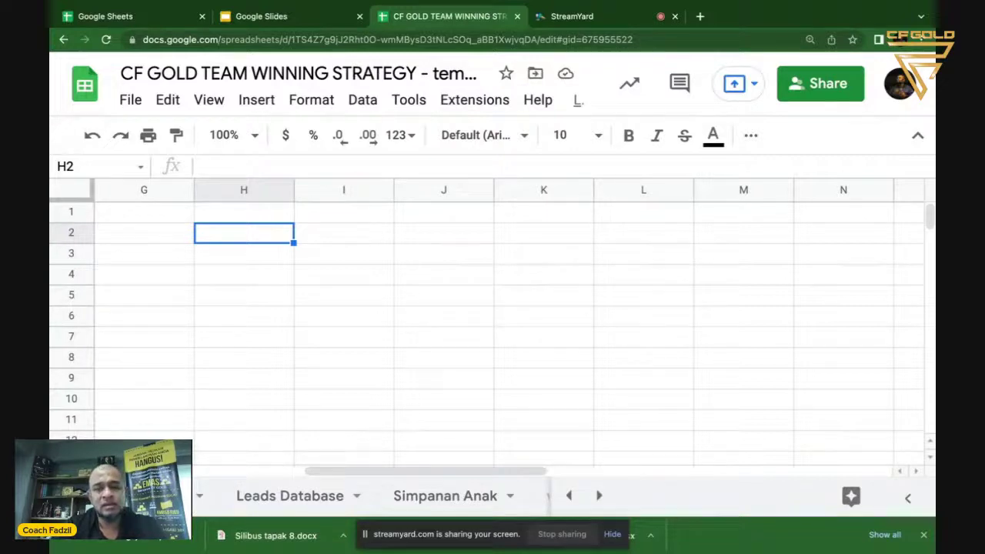
type("B")
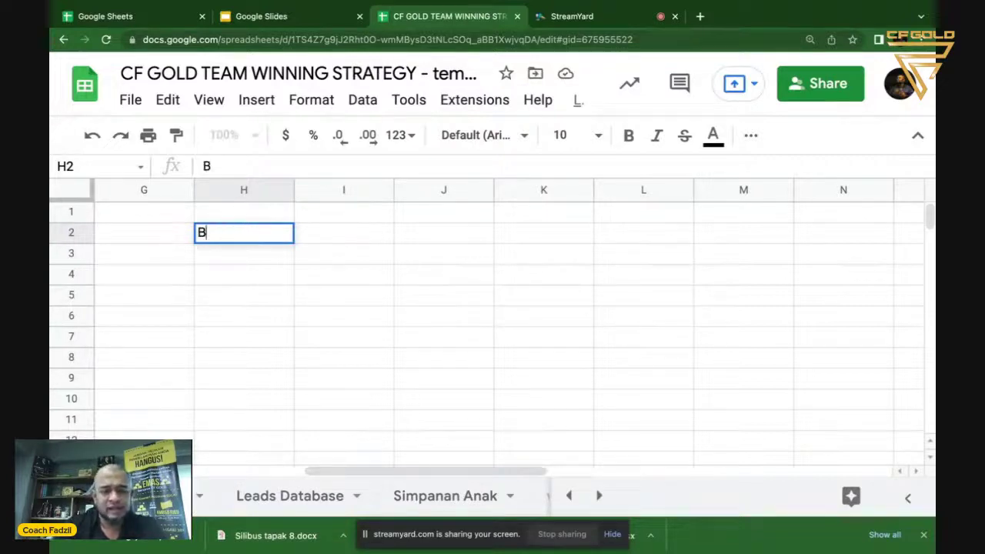
type("ela")
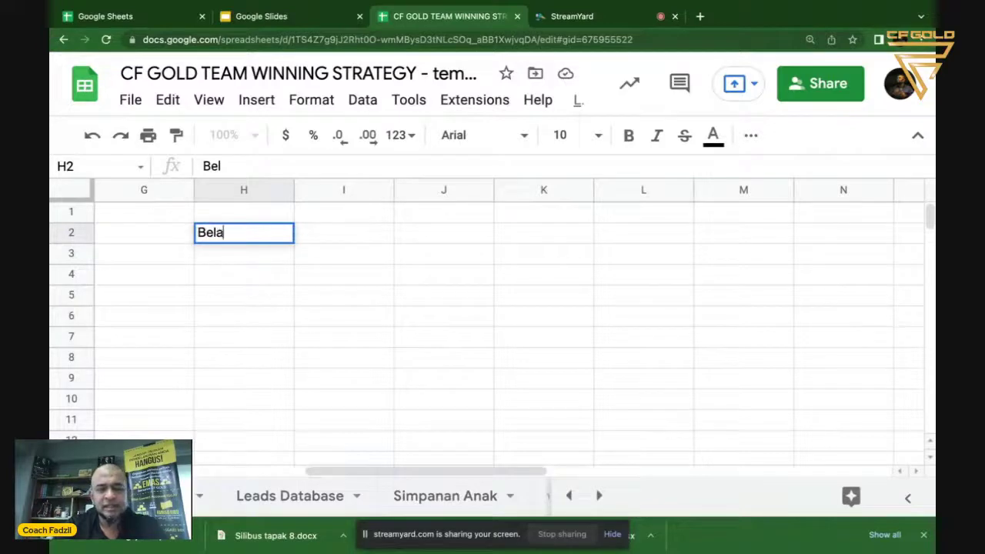
type("jar Simoan")
key("BackSpace")
key("BackSpace")
key("BackSpace")
type("pa")
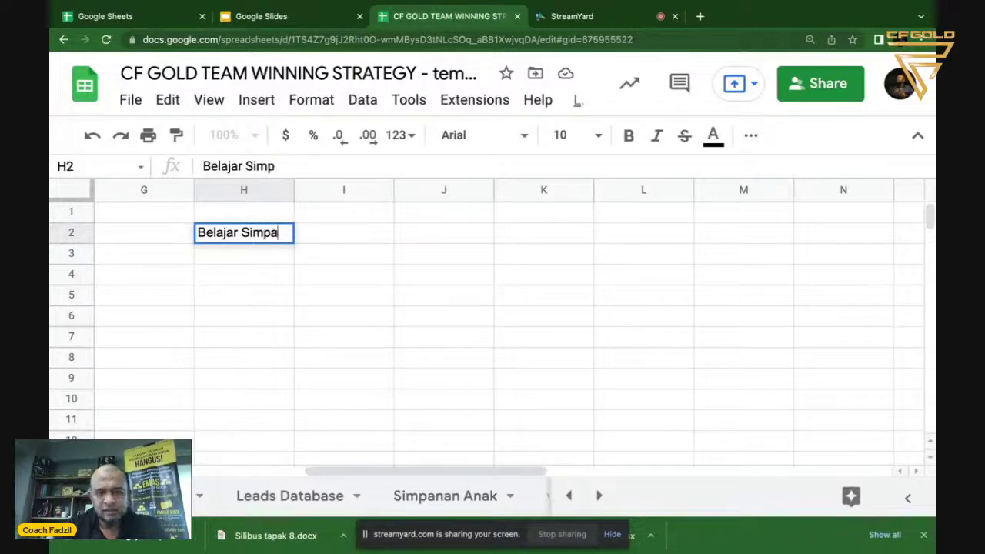
type("n Ga")
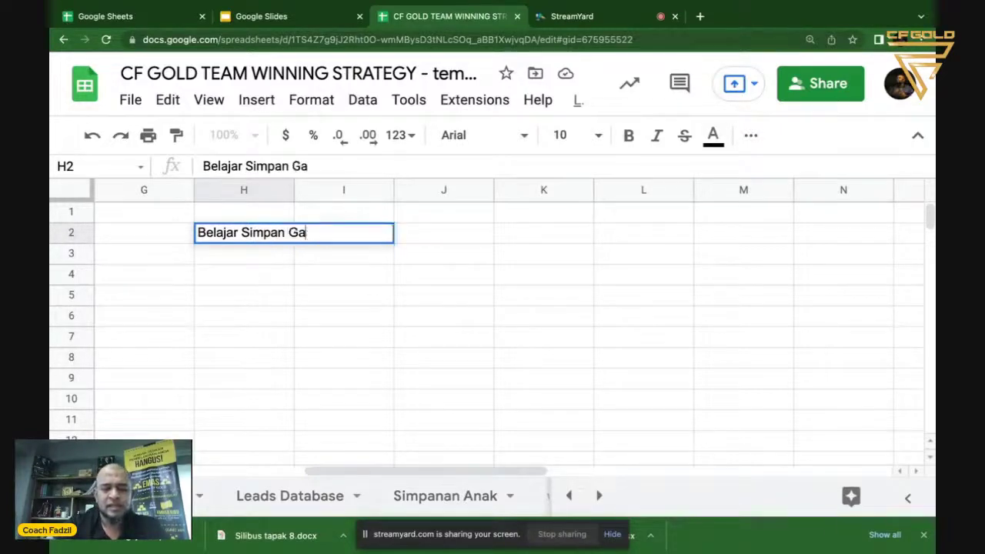
type("ji /")
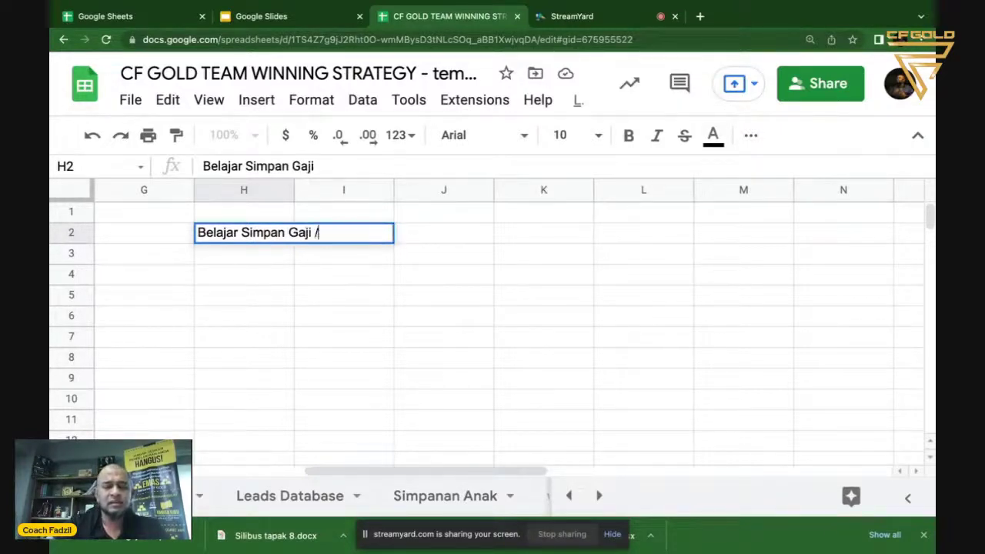
type(" Sel")
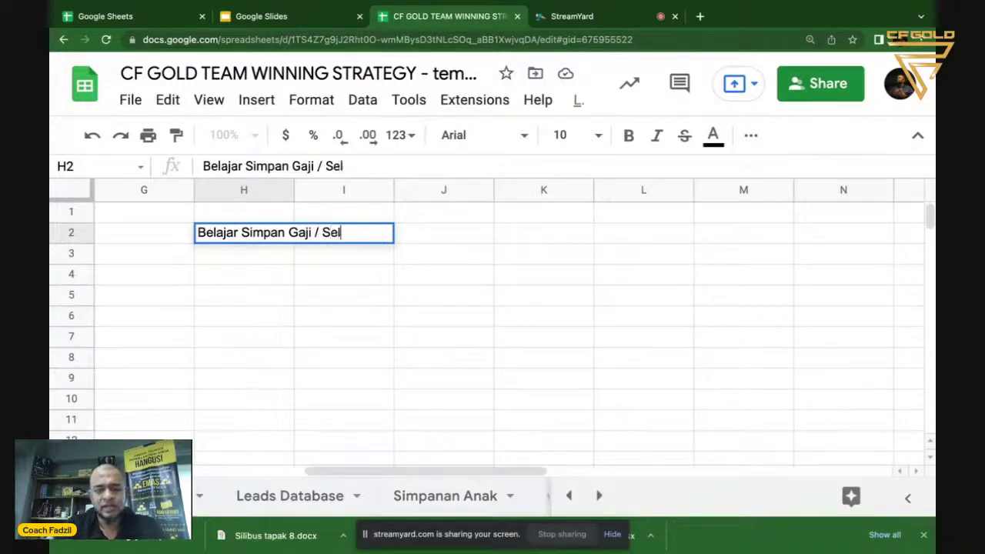
type("amatmak")
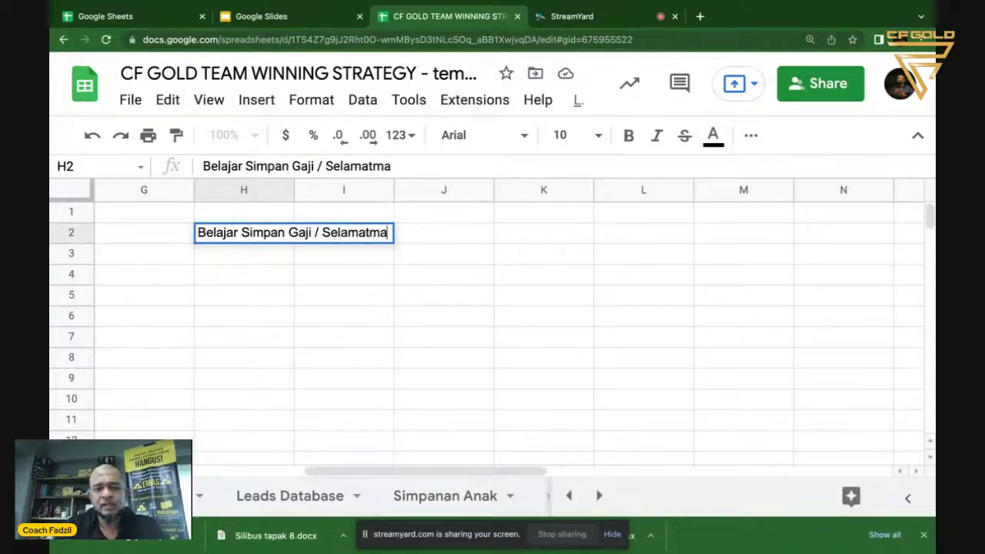
key("BackSpace")
key("BackSpace")
key("BackSpace")
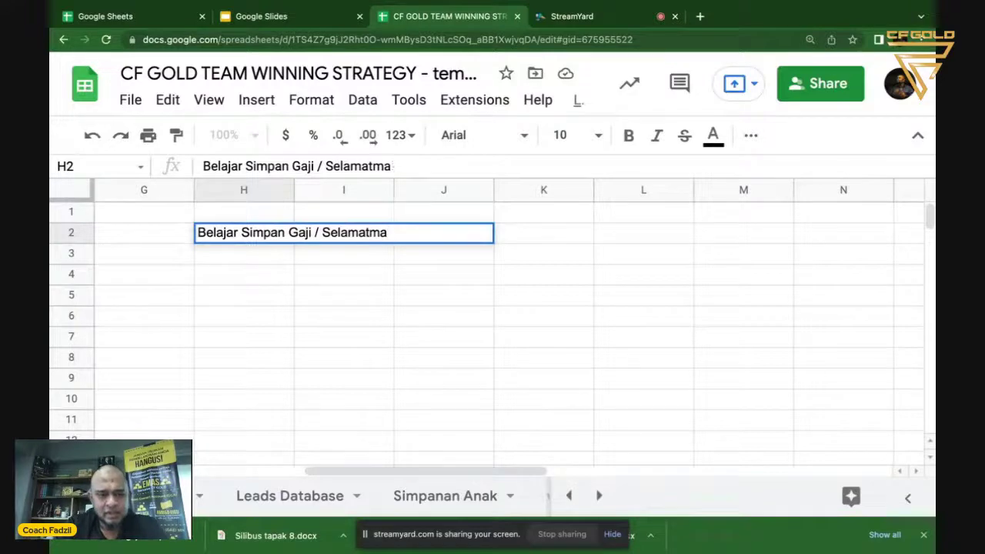
type("k")
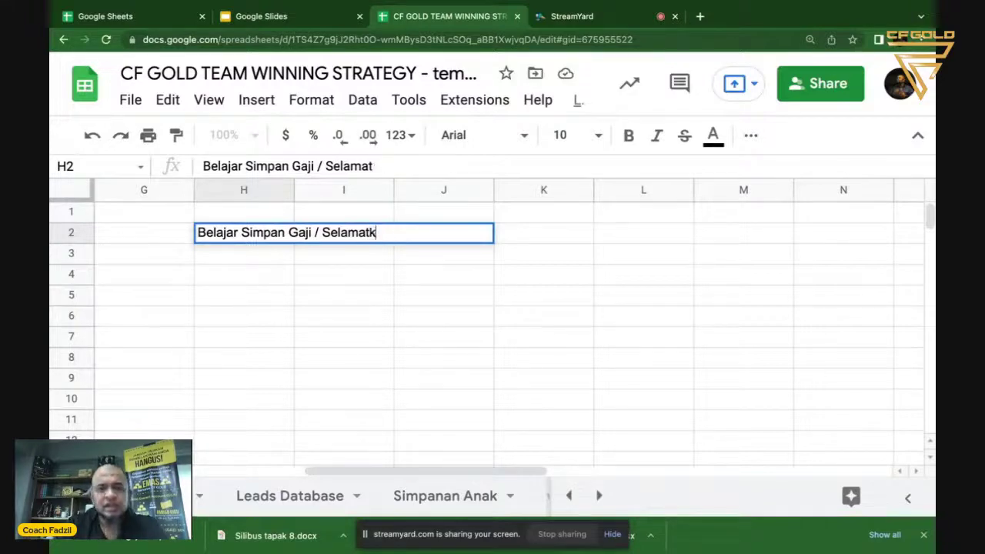
type("an Be")
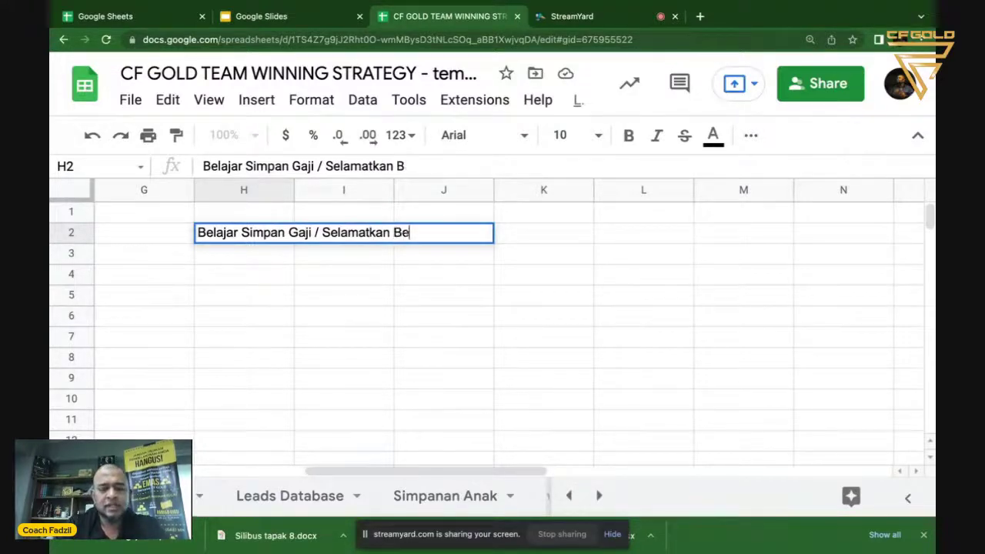
type("lanja")
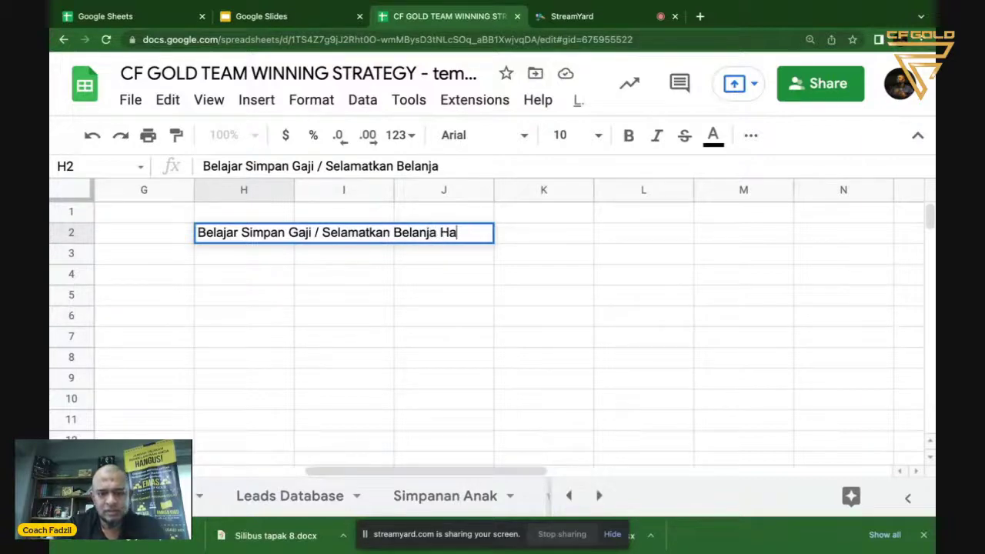
type("ng")
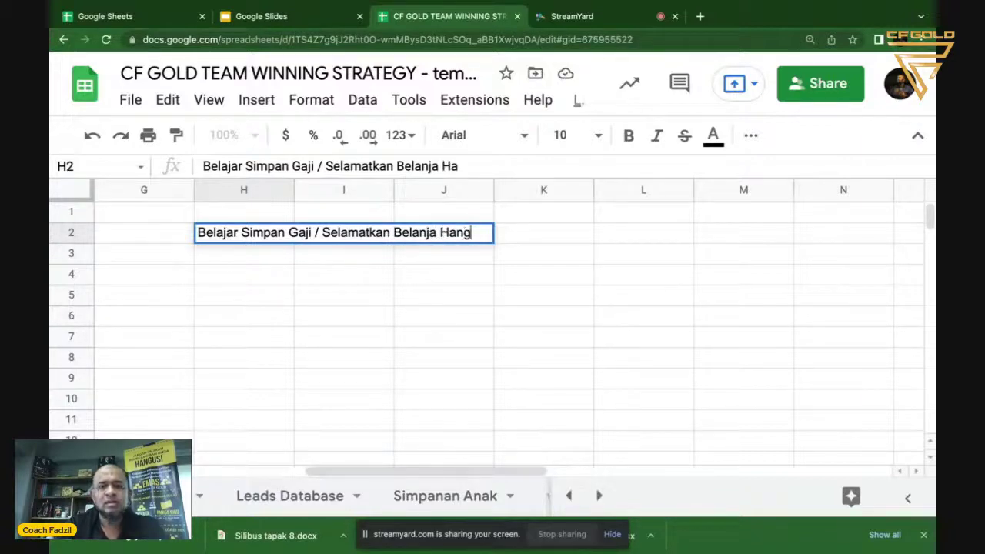
type("us B")
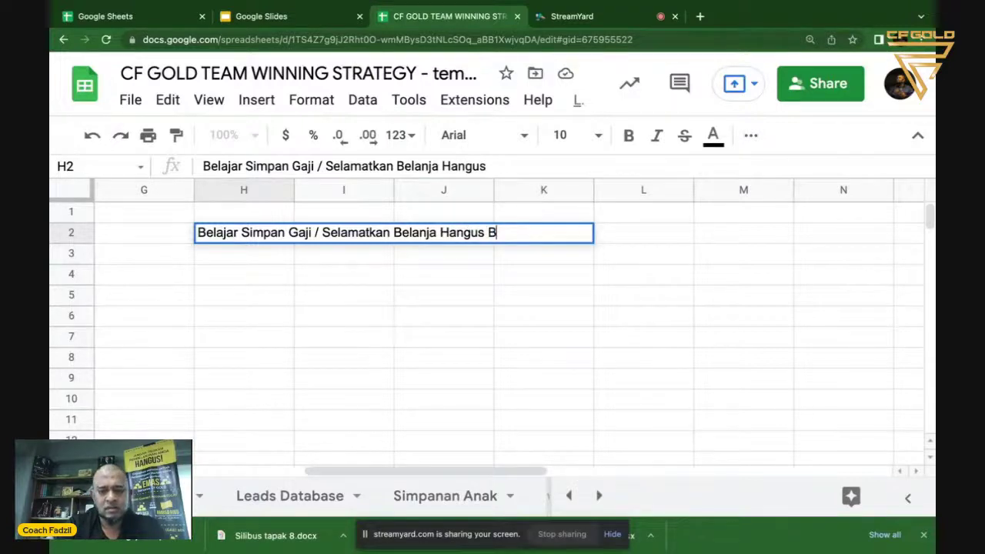
type("ulanan")
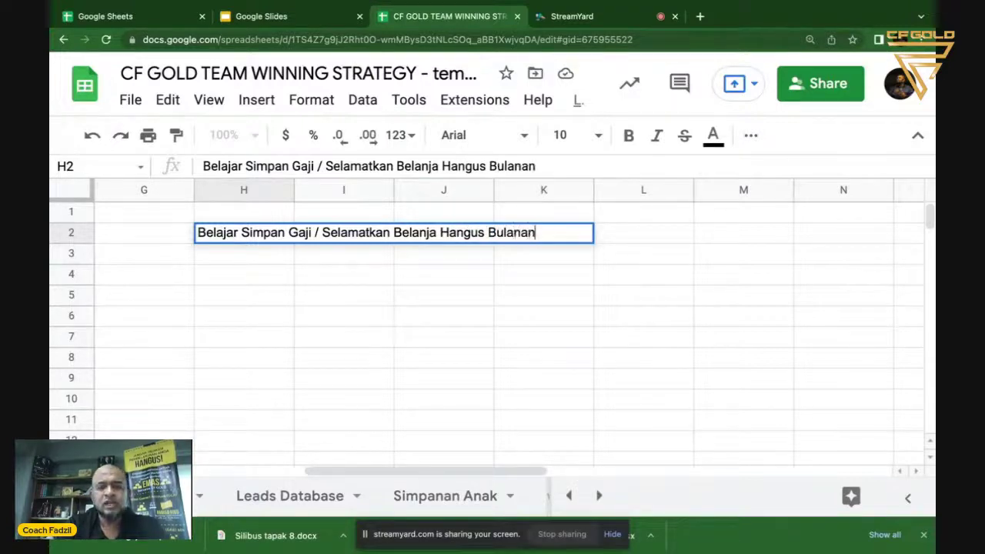
type(" Se")
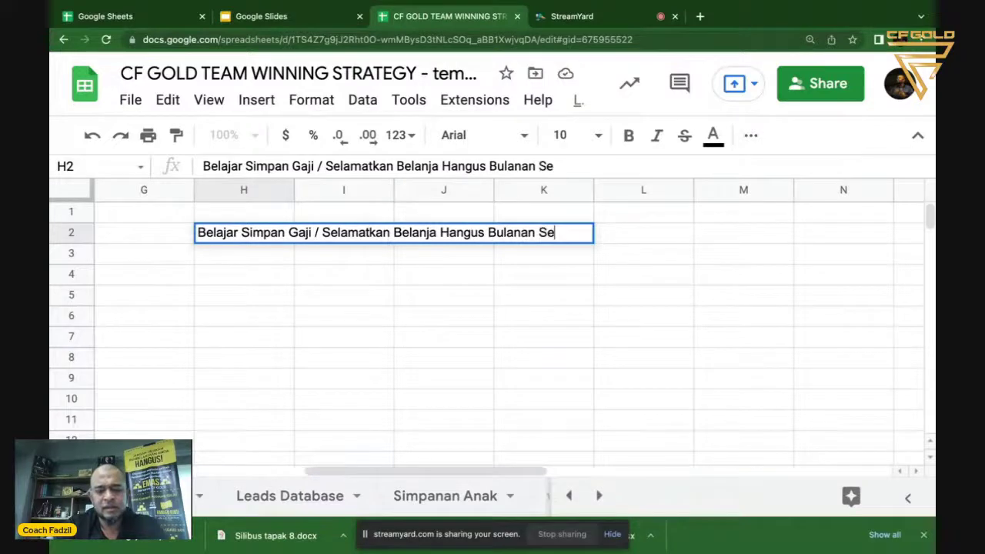
type("tiap Bulan")
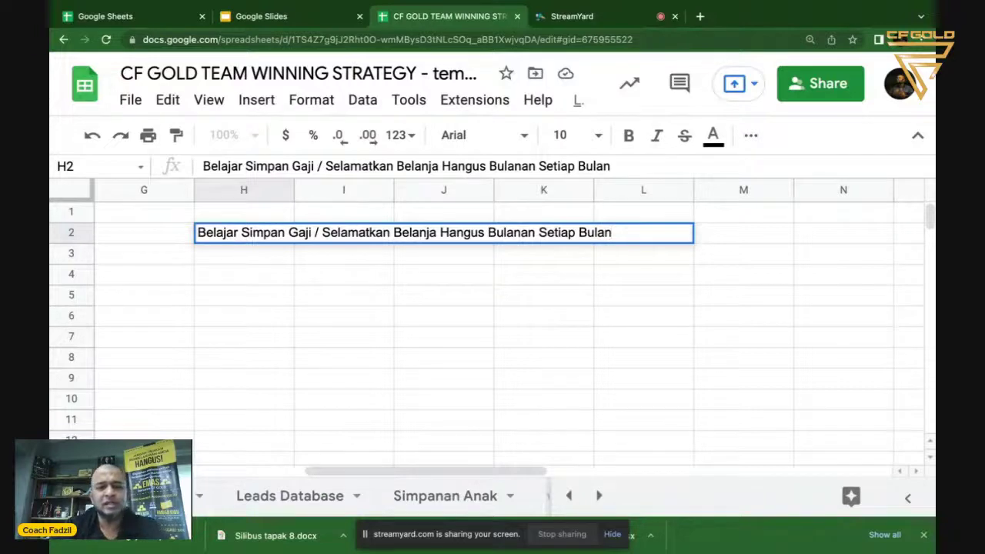
key("Return")
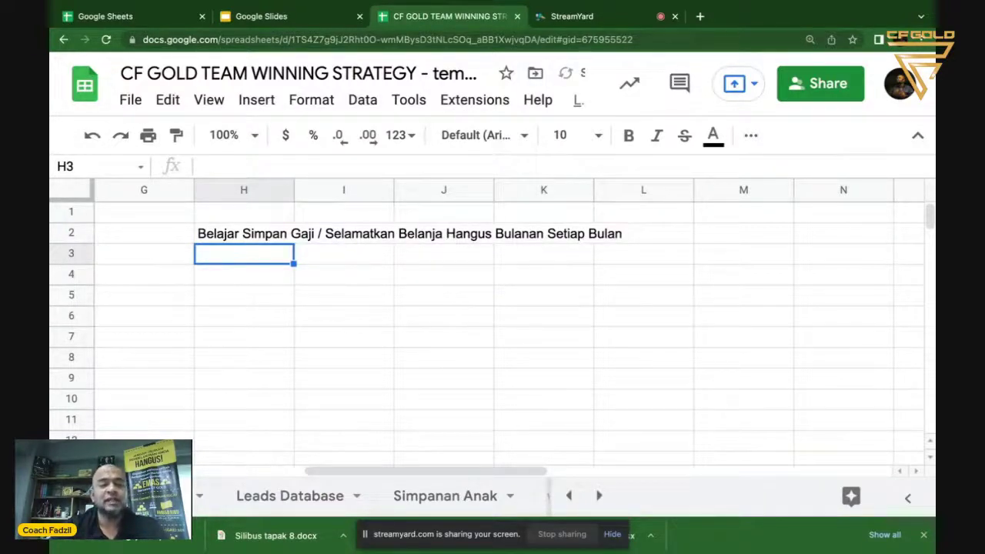
left_click(223, 233)
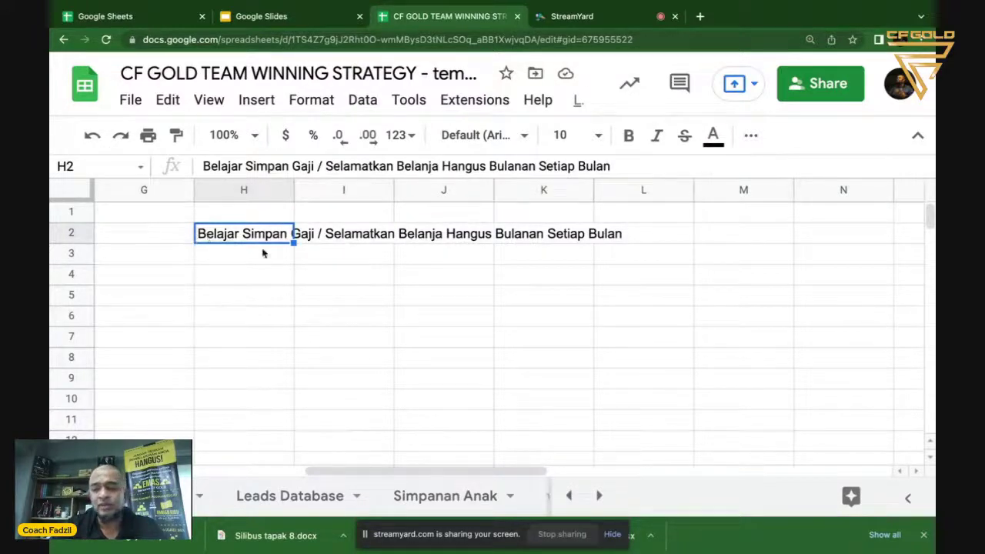
key("Left")
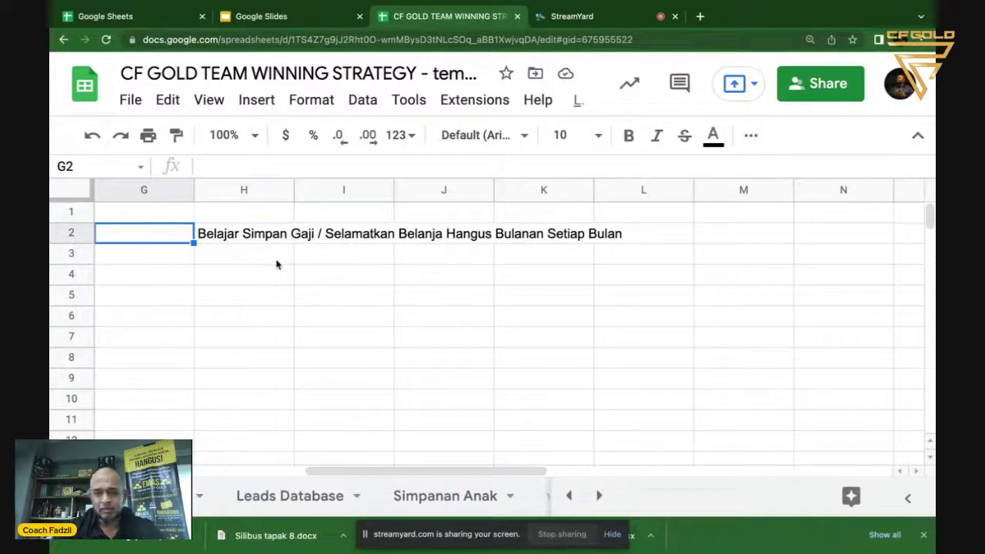
left_click(273, 258)
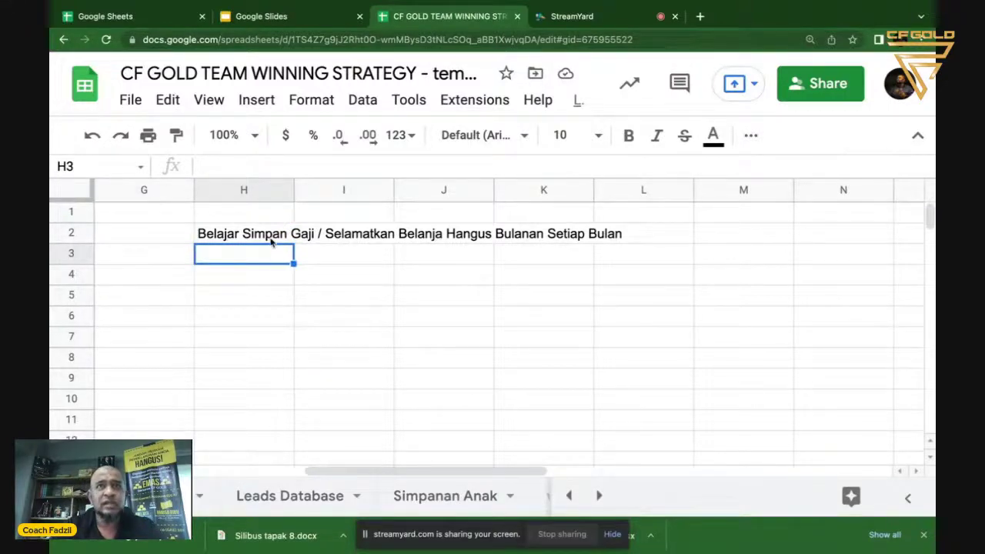
left_click(271, 242)
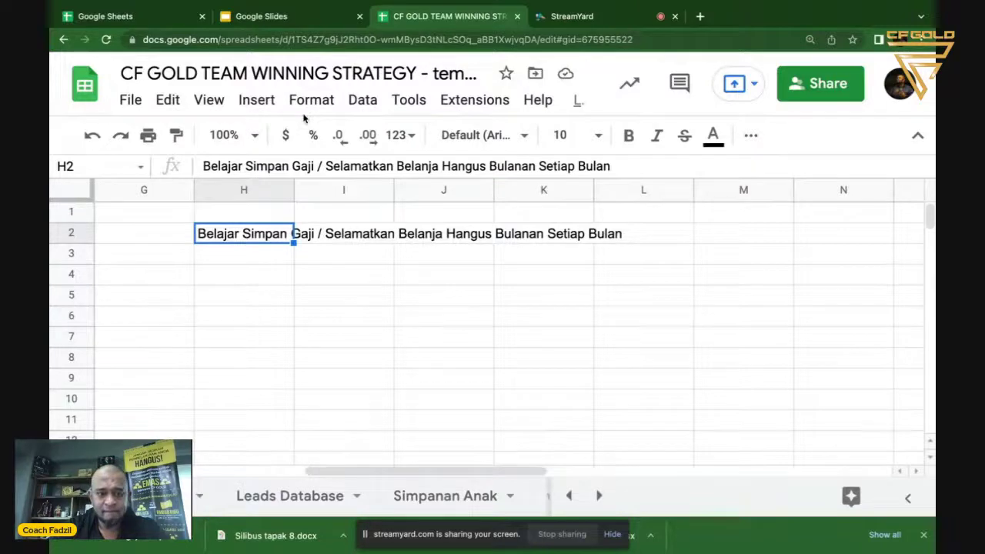
left_click(324, 266)
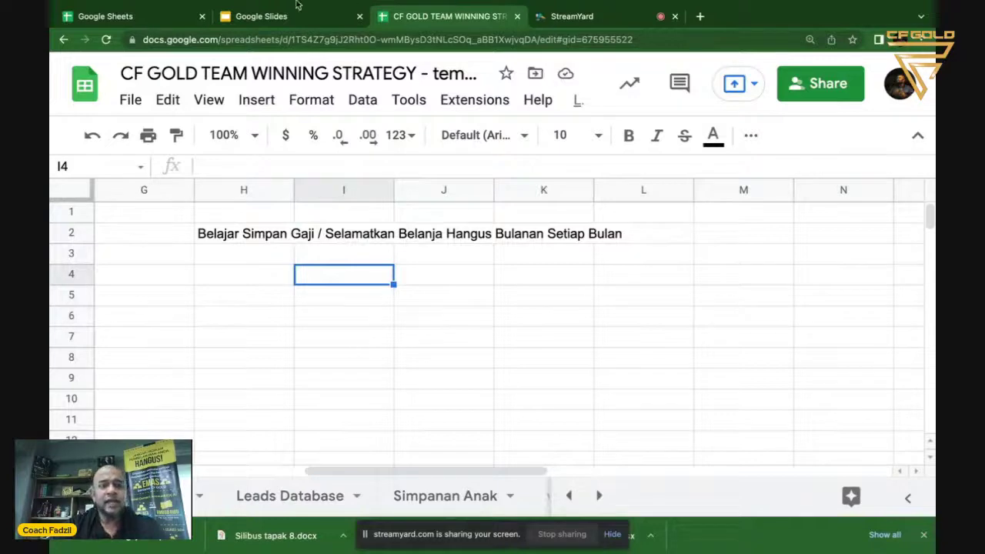
left_click(264, 257)
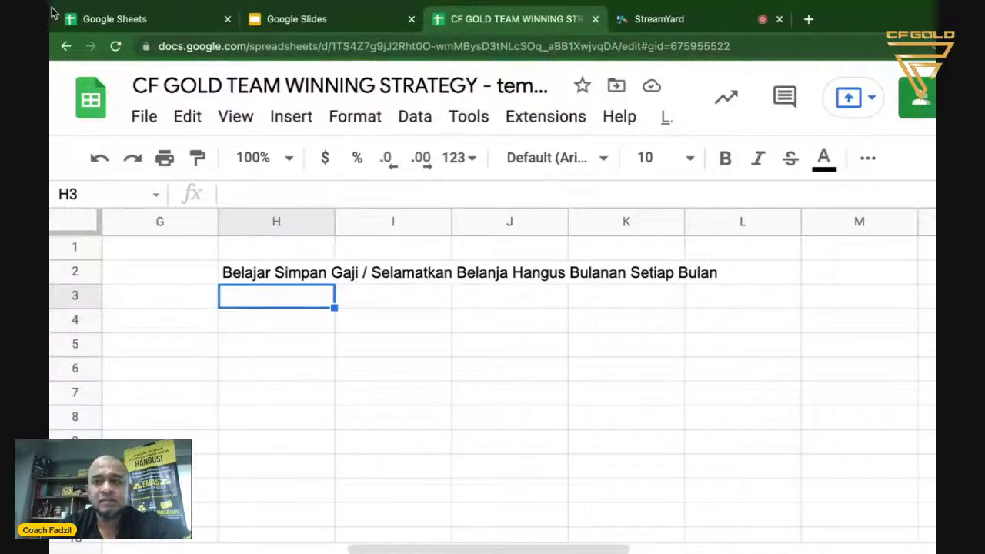
left_click(84, 18)
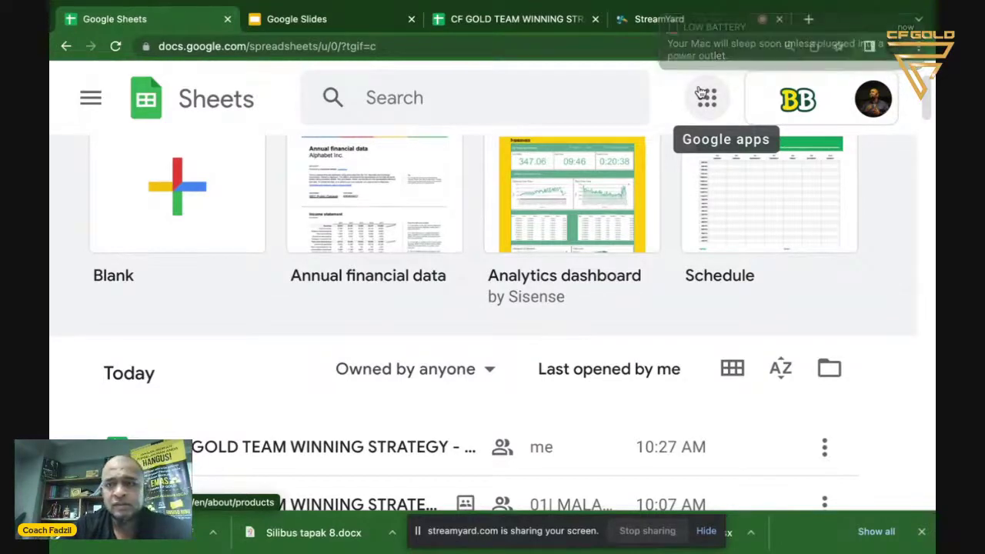
mouse_move(753, 8)
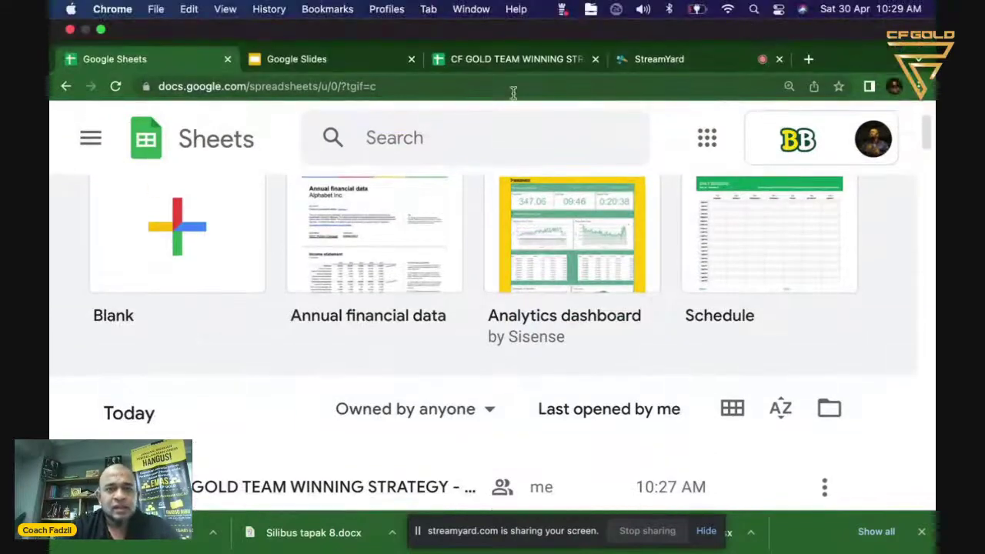
left_click(529, 61)
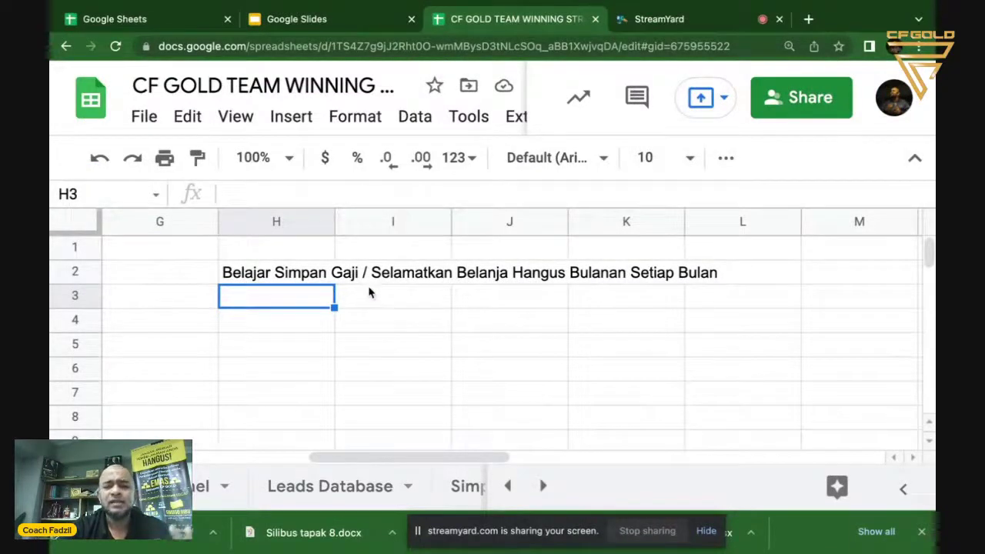
- Enter the label "Gaji Minima" in cell G4 with the amount 1500 beside it in H4
left_click(282, 326)
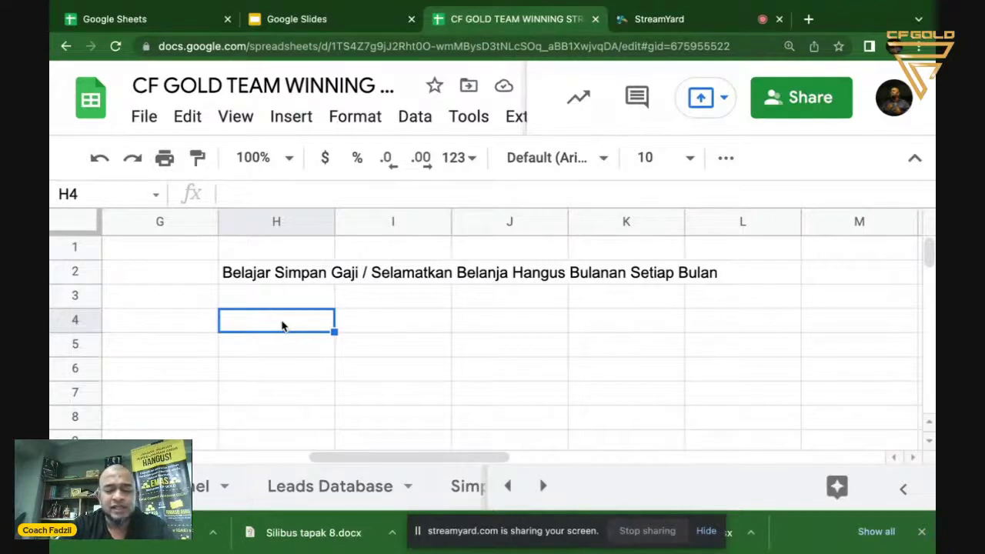
key("Left")
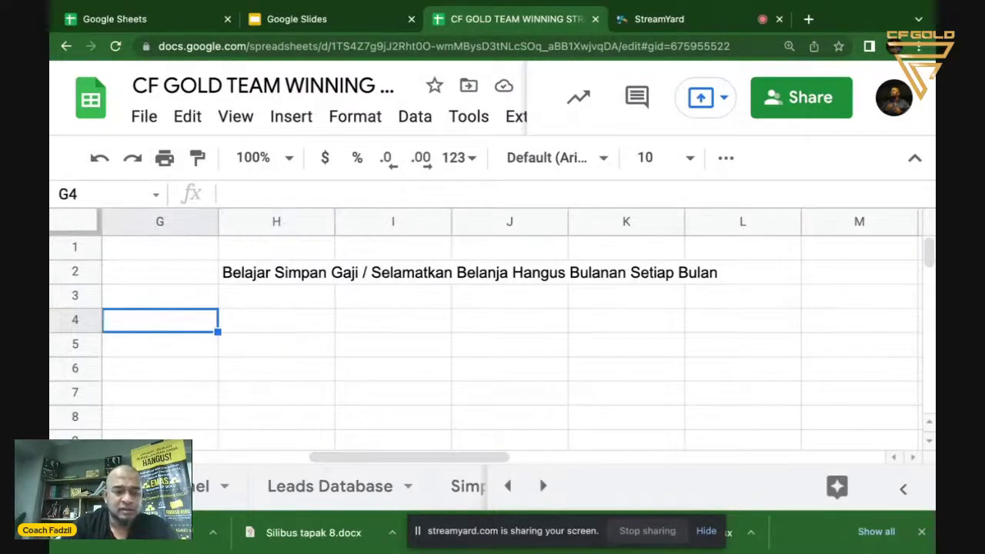
type("Gaji Mi")
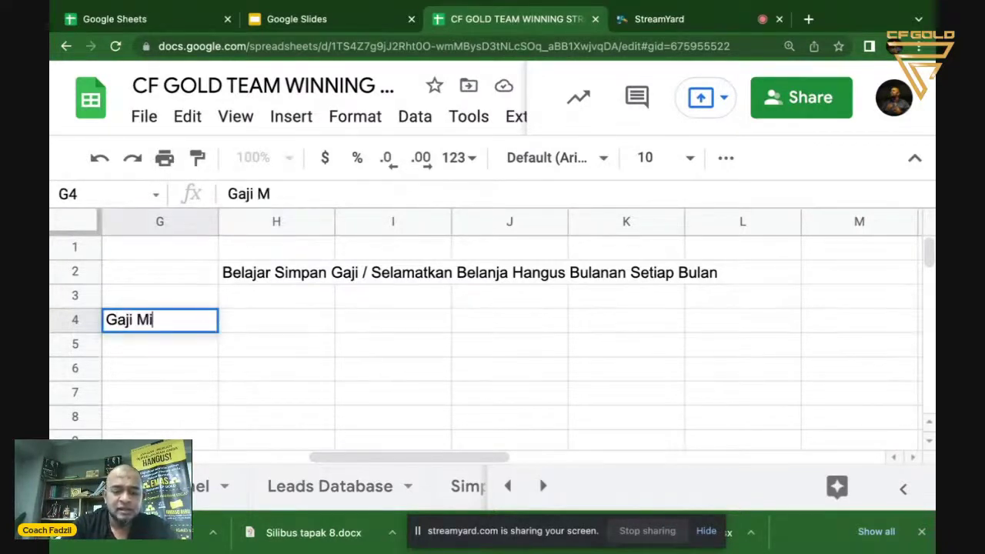
type("nima")
key("Return")
key("Up")
key("Right")
type("1500")
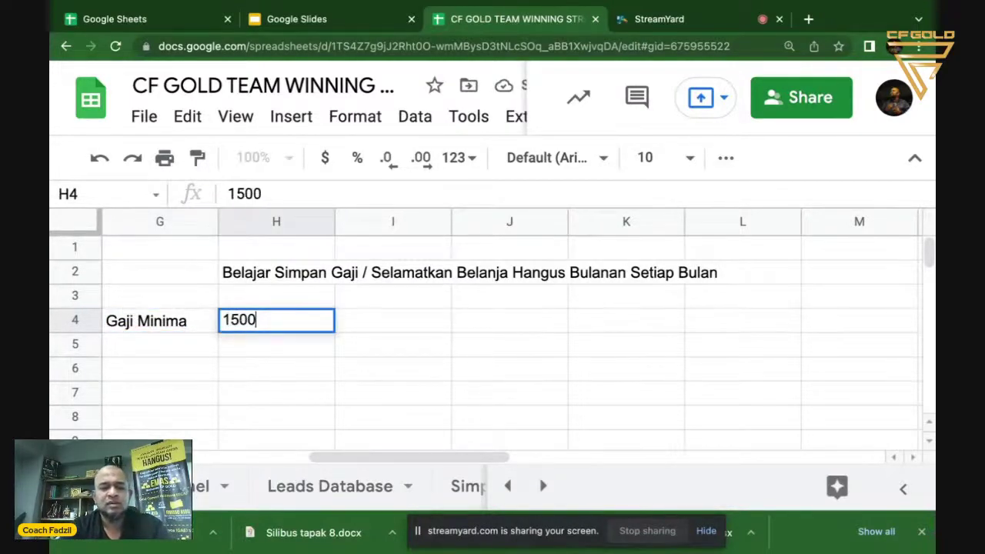
key("Return")
- Add a "Gaji Bersih" row in G5 with the amount 1300 in H5
key("Left")
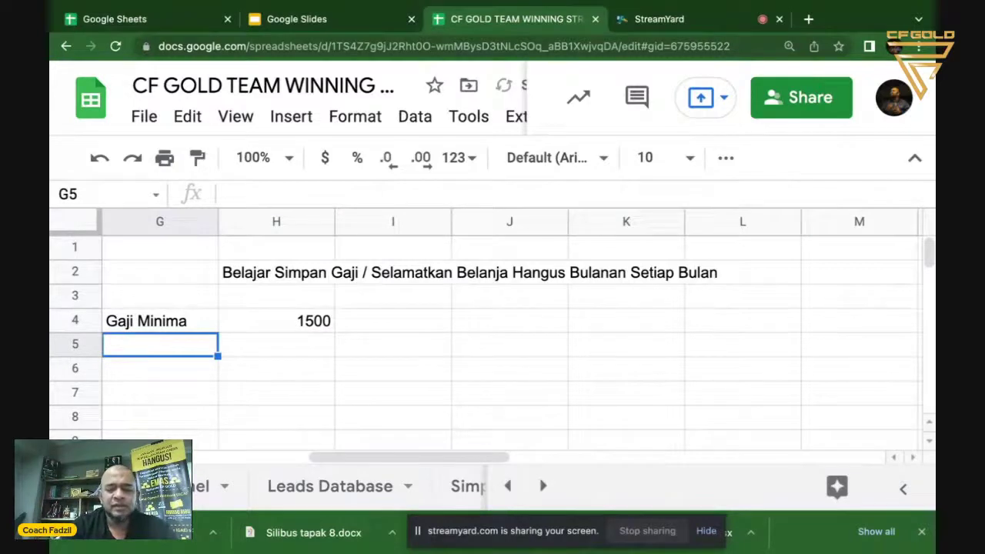
type("Gaji Bersih")
key("Return")
key("Up")
key("Right")
type("1300")
key("Return")
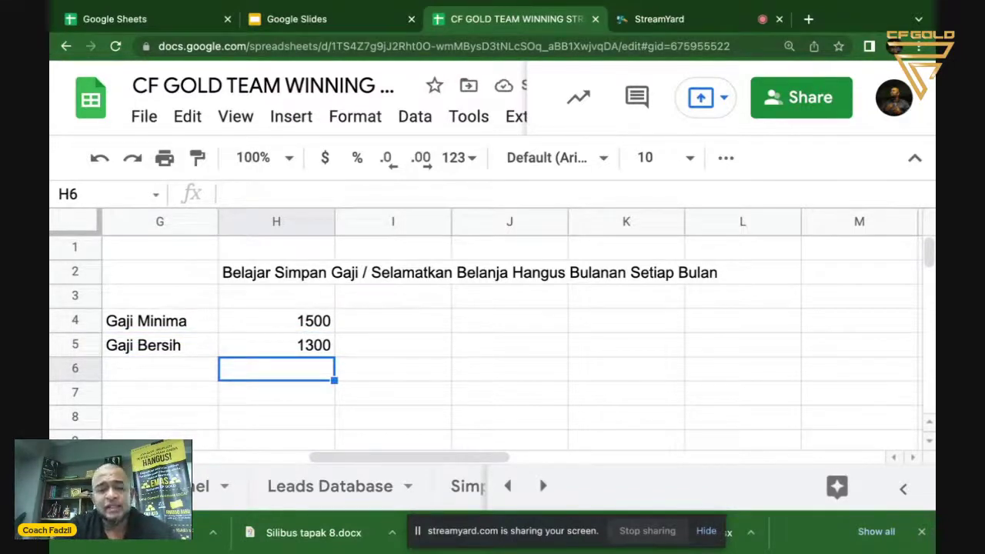
- Make the "Belajar Simpan Gaji" title in cell H2 bold
key("Up")
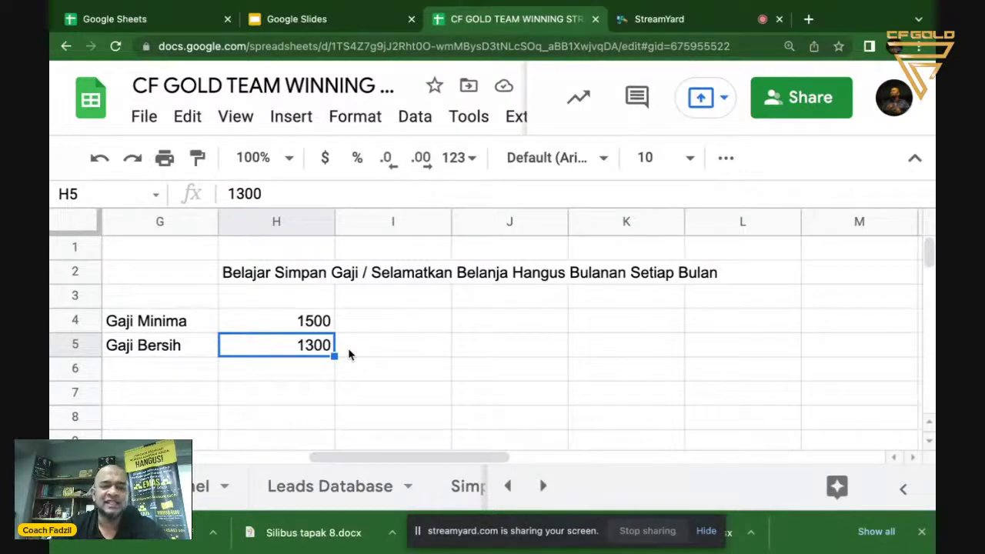
left_click(318, 277)
key("ctrl+b")
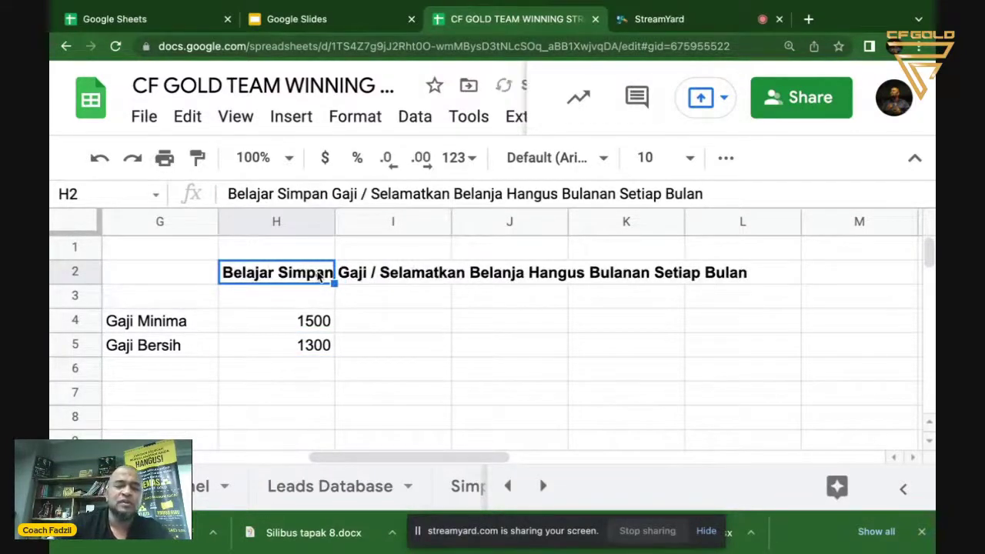
left_click(312, 350)
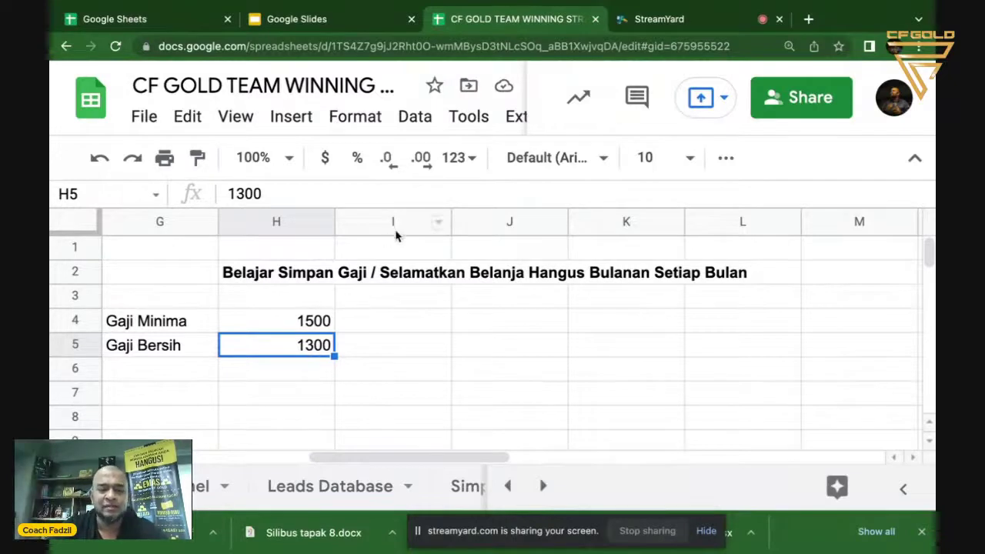
left_click(292, 279)
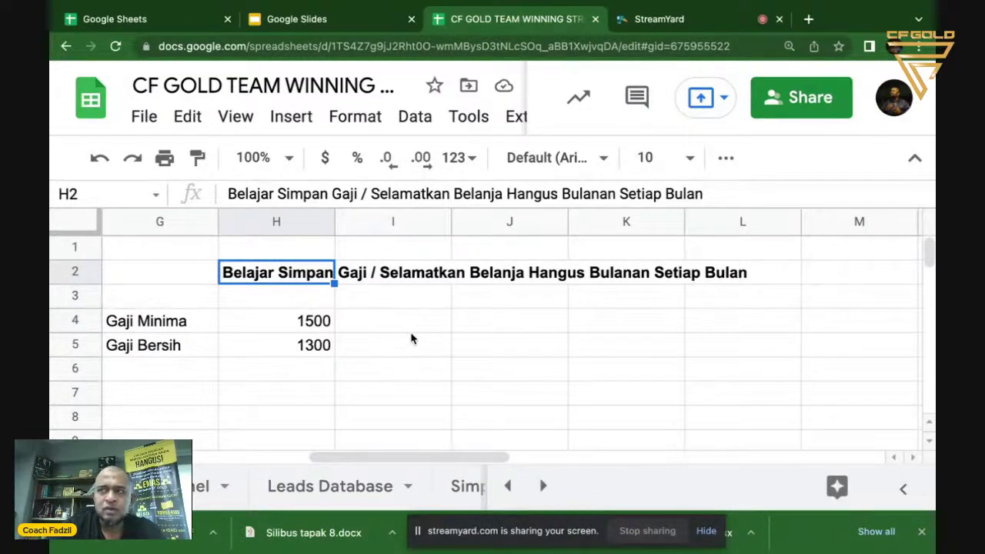
left_click(323, 346)
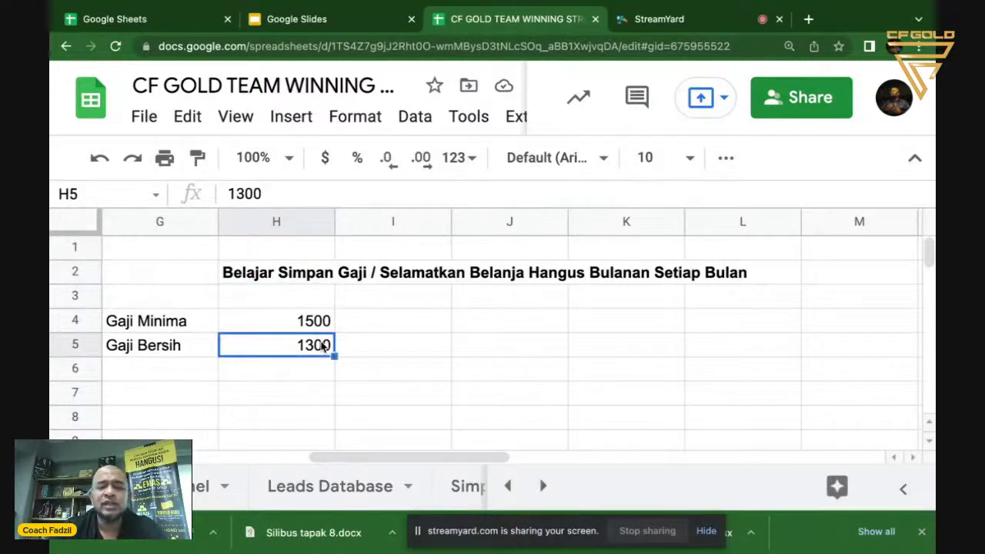
- Add a "Simpanan" row in G6 with the amount 200 in H6
left_click(155, 379)
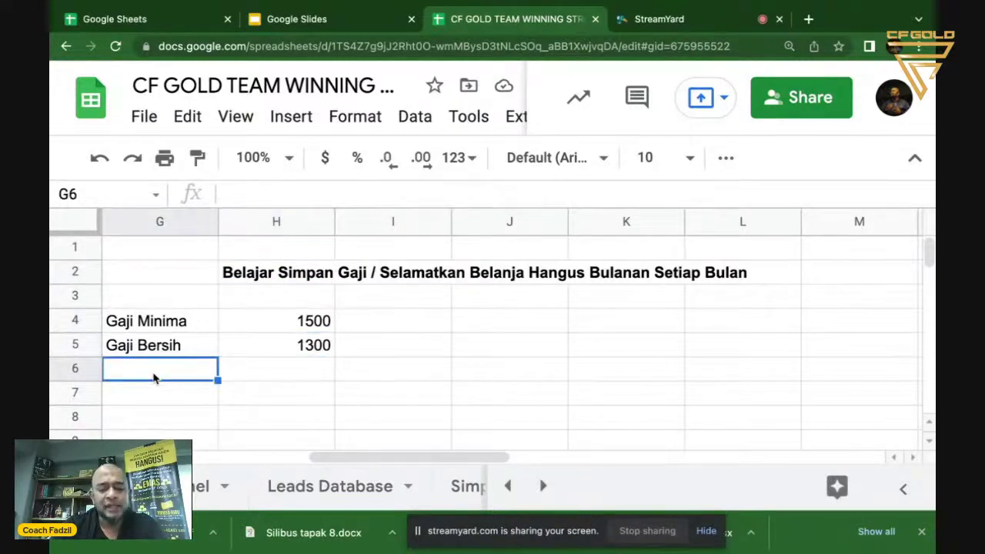
type("Simp")
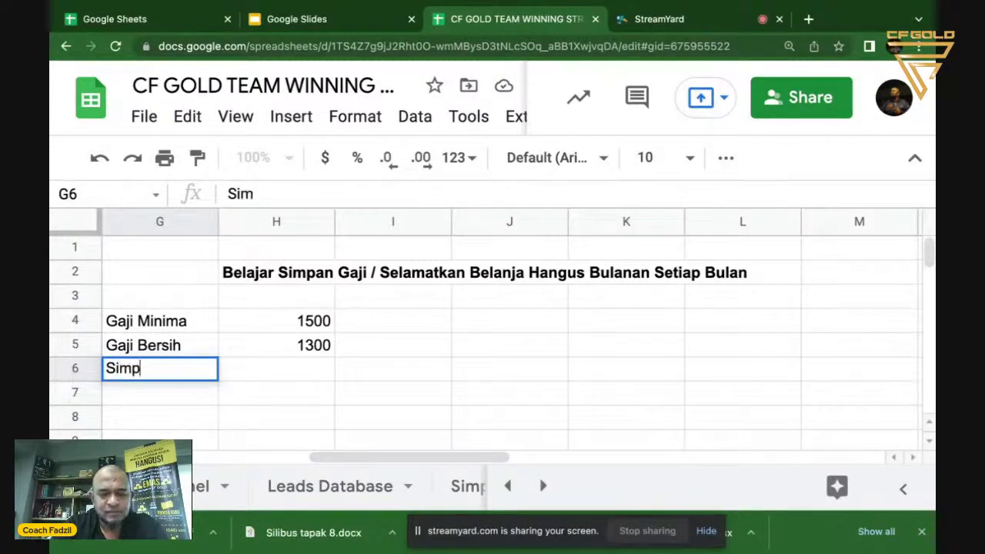
type("anan")
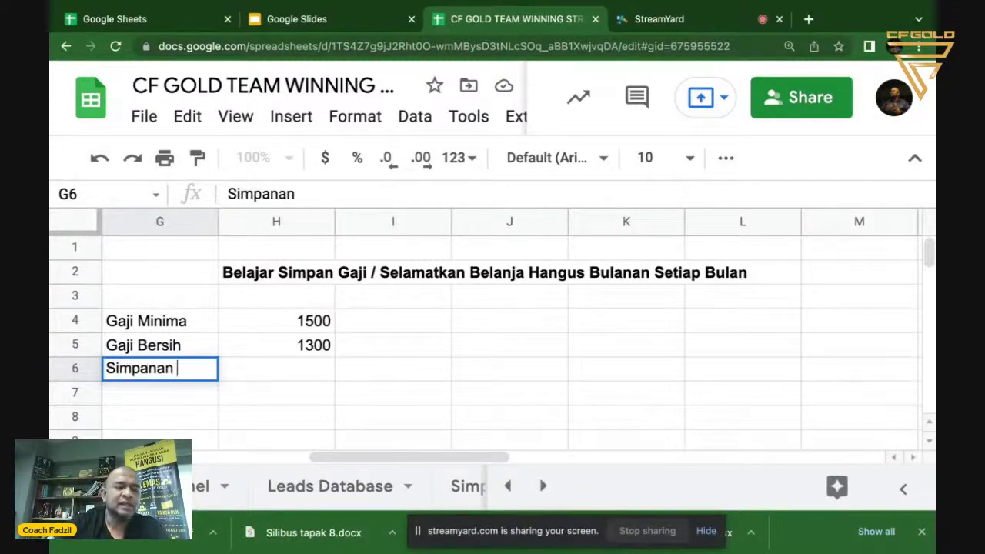
key("Return")
key("Up")
key("Right")
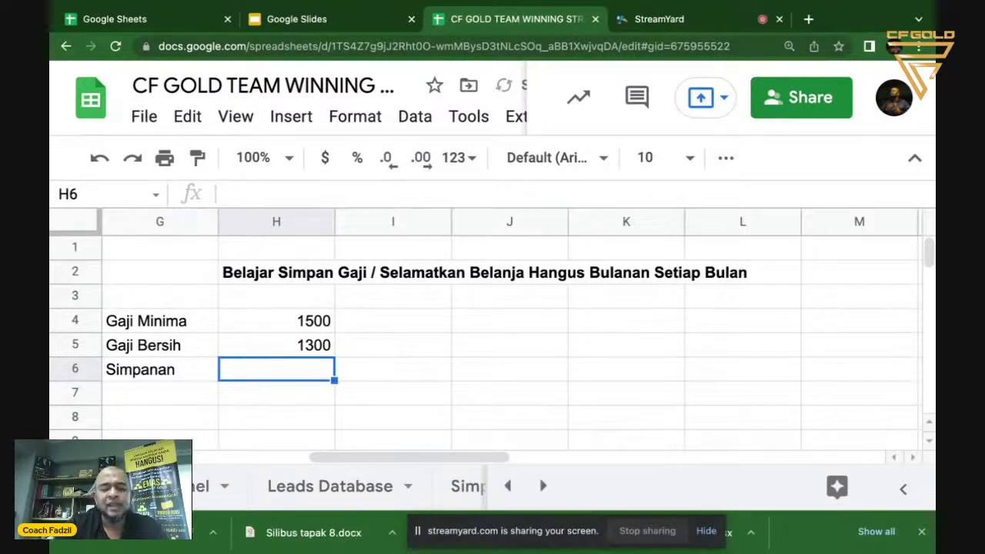
type("200")
key("Return")
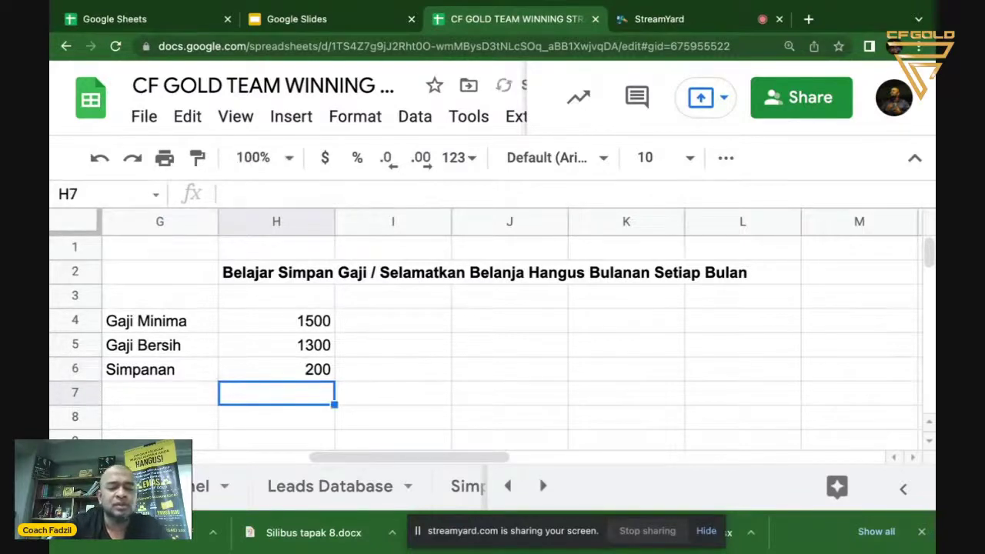
- Add a "Belanja Hangus" row in G7 with the amount 1100 in H7
key("Left")
type("Bel")
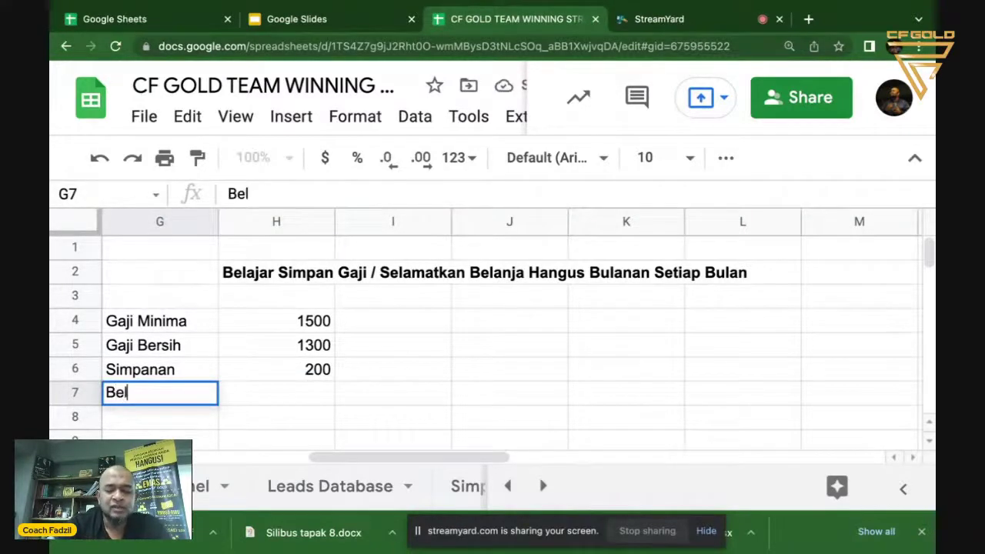
type("anja Hangus")
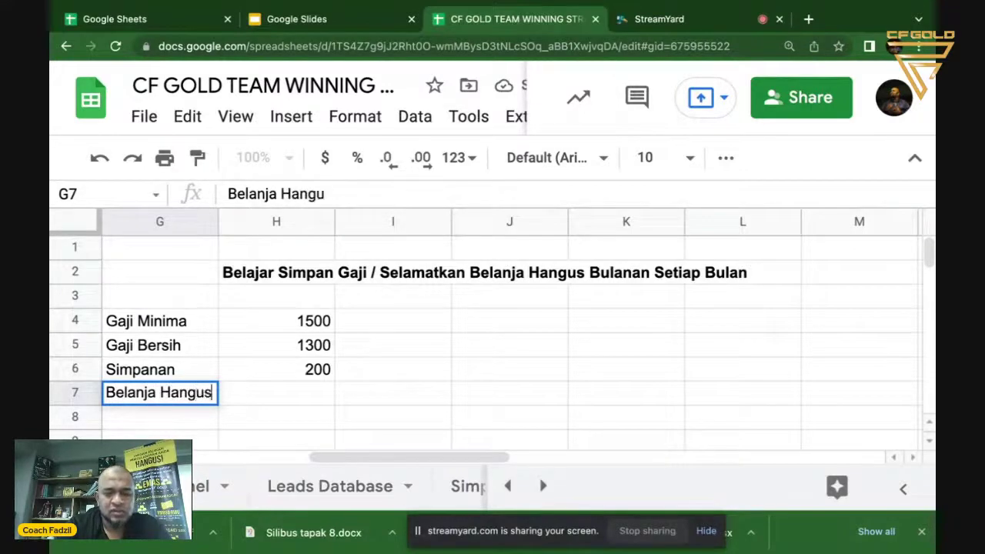
key("Return")
key("Up")
key("Right")
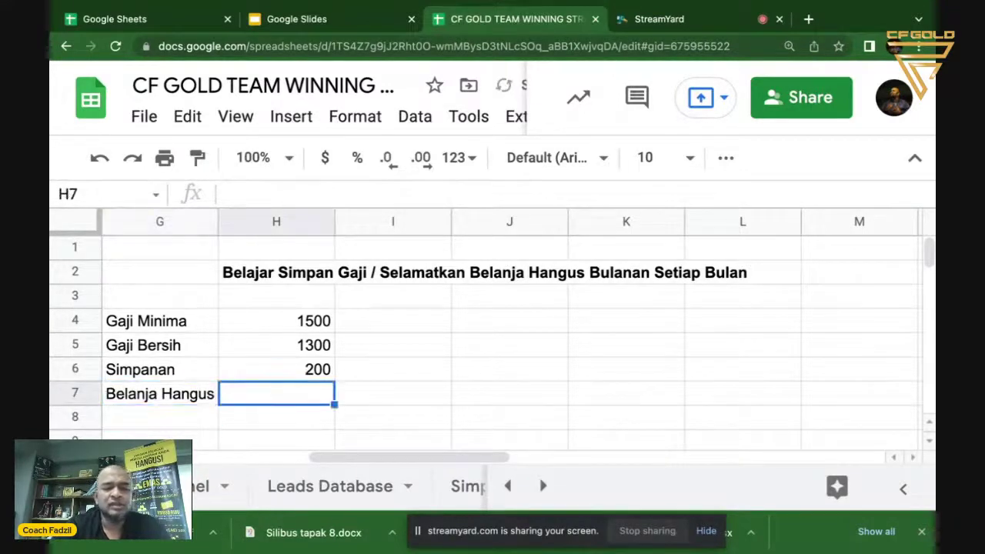
type("1")
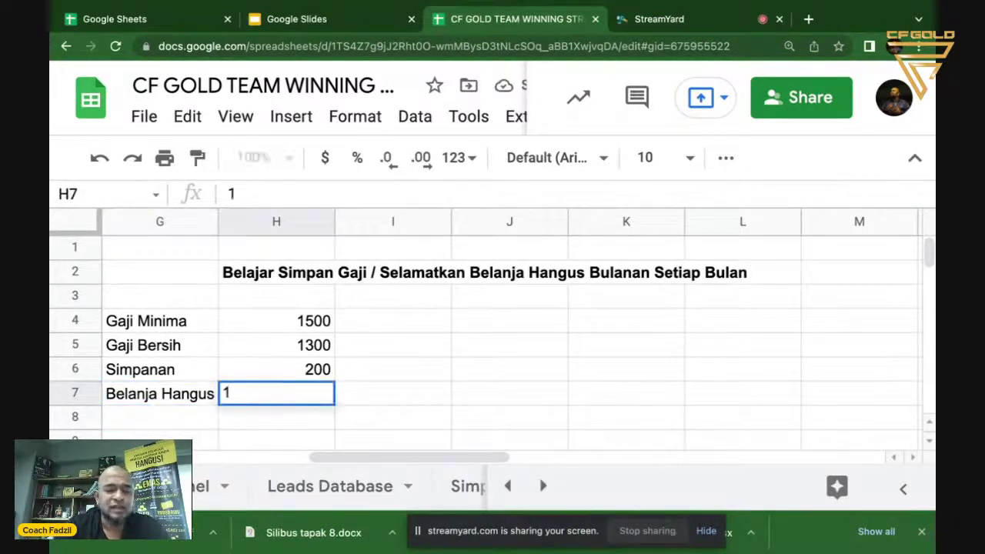
type("100")
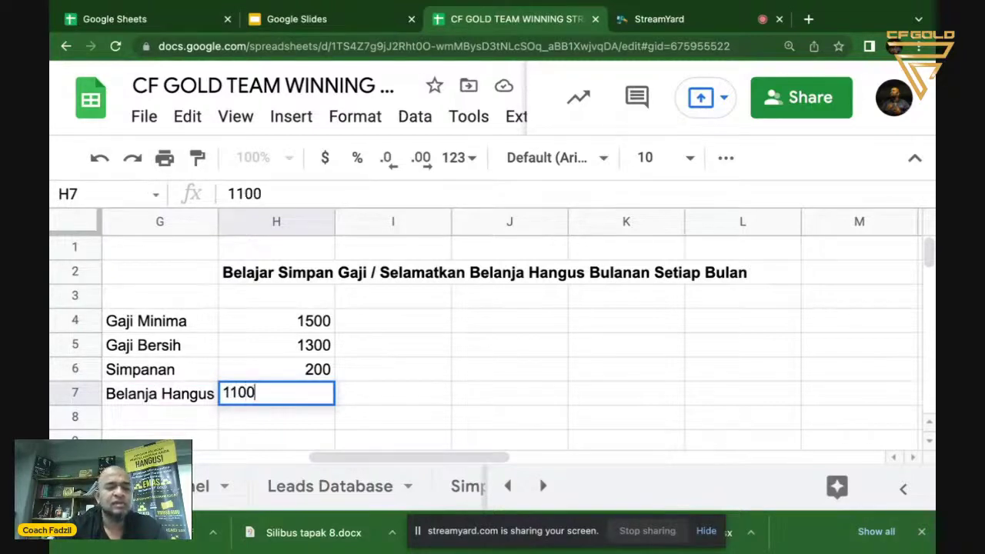
key("Return")
scroll(77, 374, "left", 3)
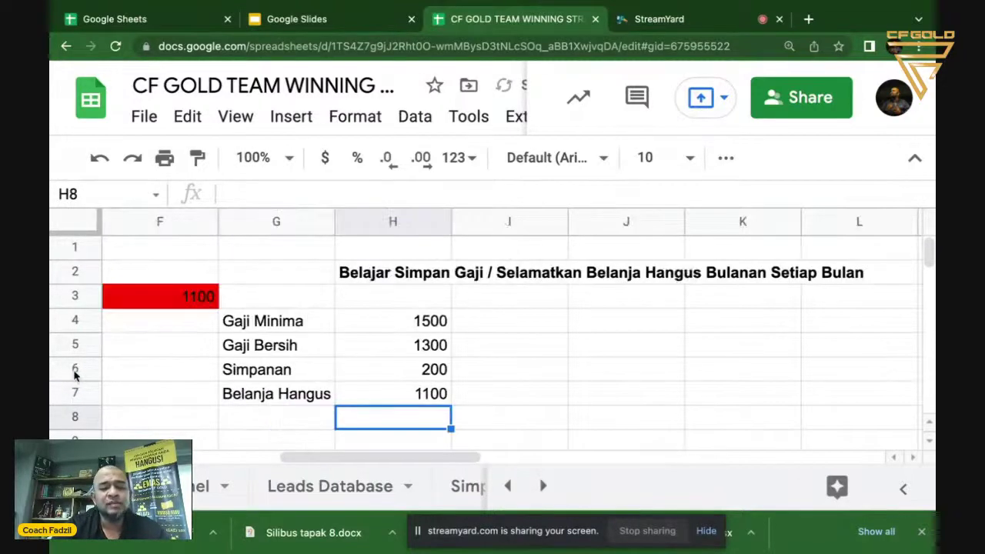
scroll(202, 347, "right", 3)
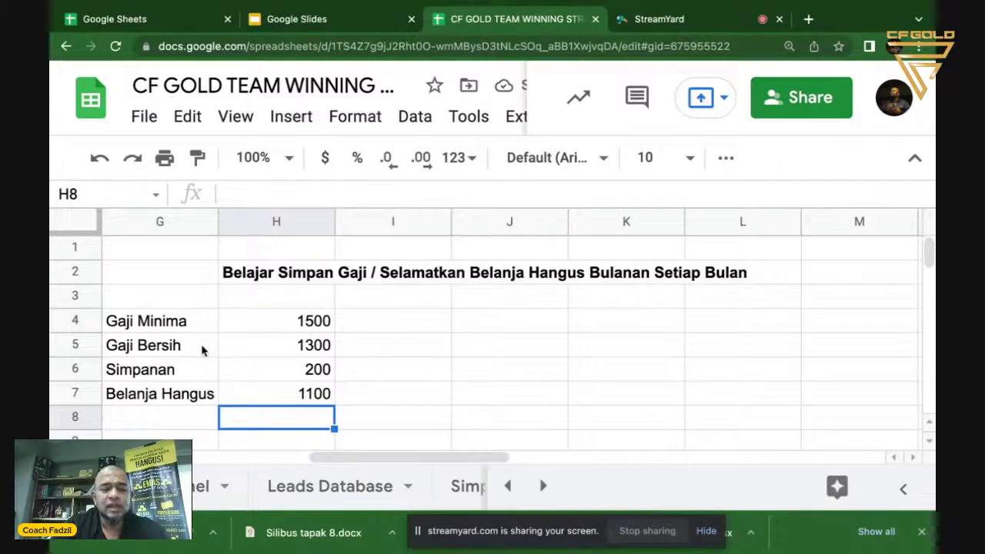
scroll(203, 350, "down", 1)
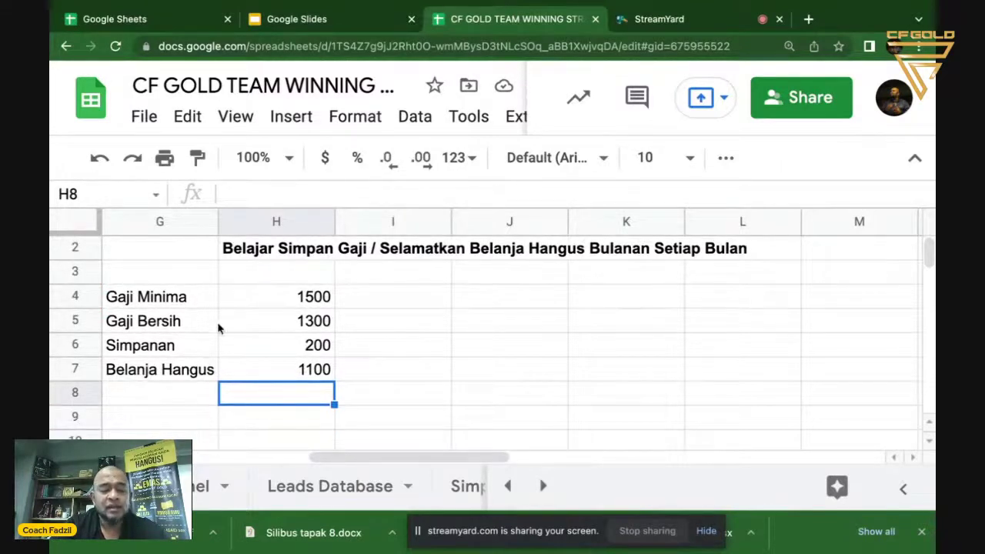
left_click(308, 329)
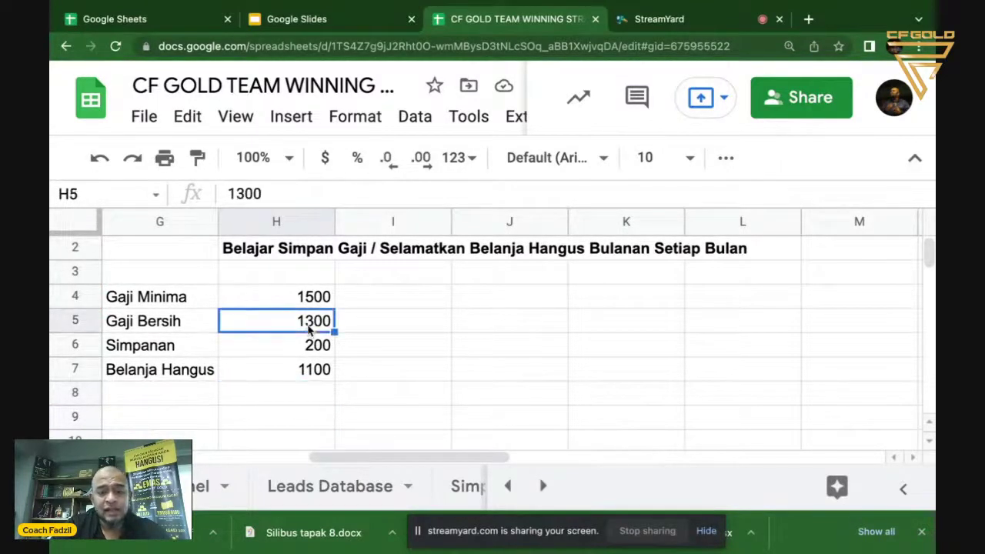
left_click(304, 375)
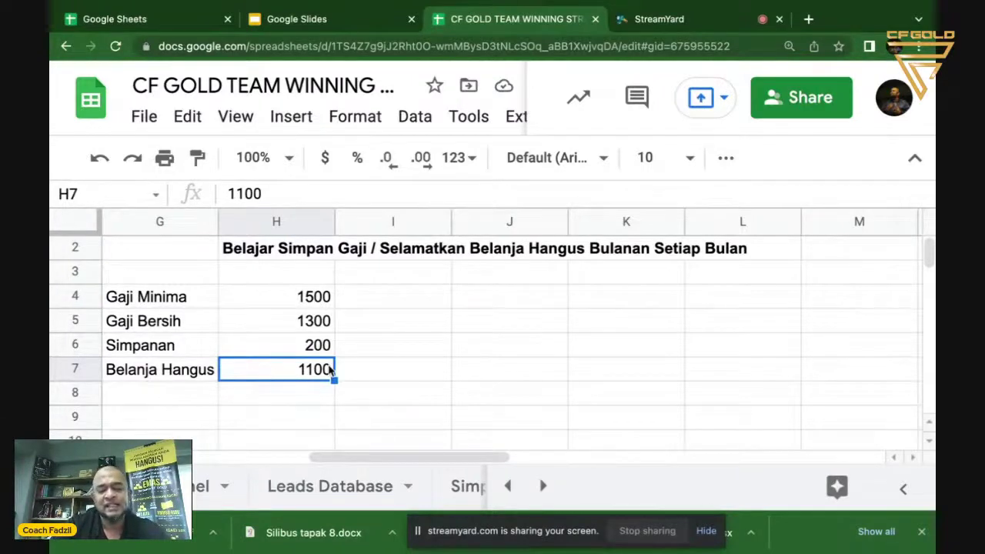
- Enter the column heading "Pekerja" in cell H3, above the amounts
left_click(308, 277)
type("Peka")
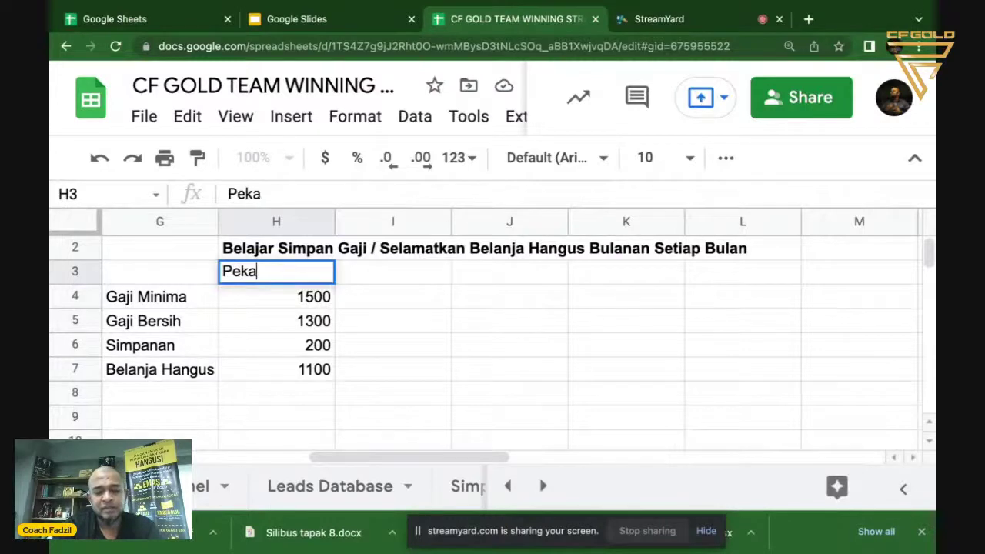
key("BackSpace")
type("erja")
key("Return")
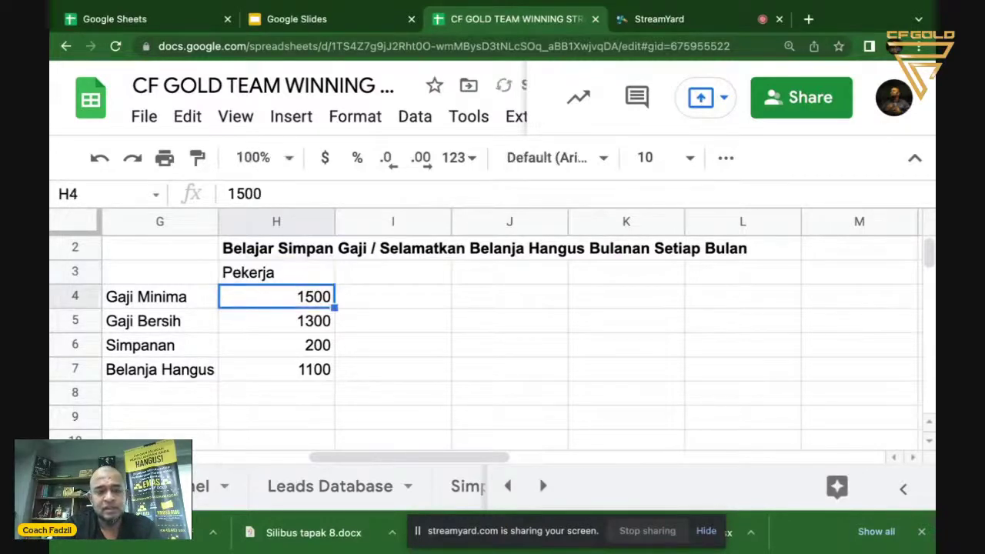
- Centre the "Pekerja" heading in H3 horizontally and make it bold
key("Up")
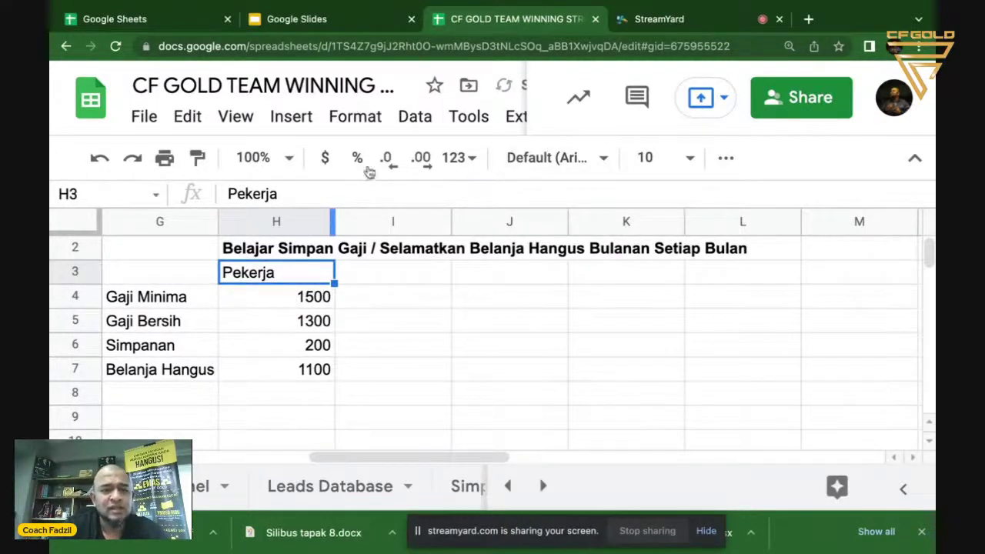
left_click(355, 116)
mouse_move(478, 285)
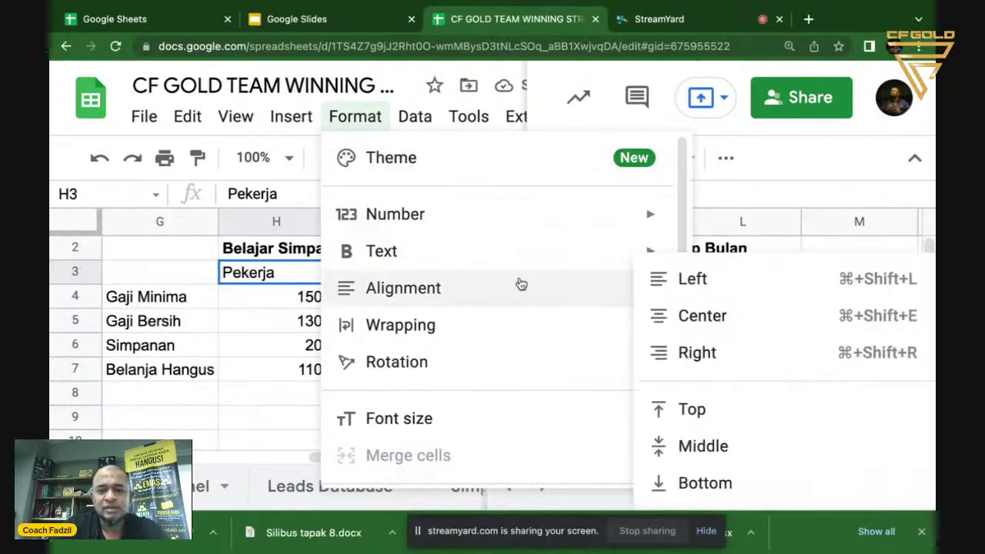
left_click(688, 315)
key("ctrl+b")
- Enter a second column heading, "Usahawan", in cell I3
left_click(385, 275)
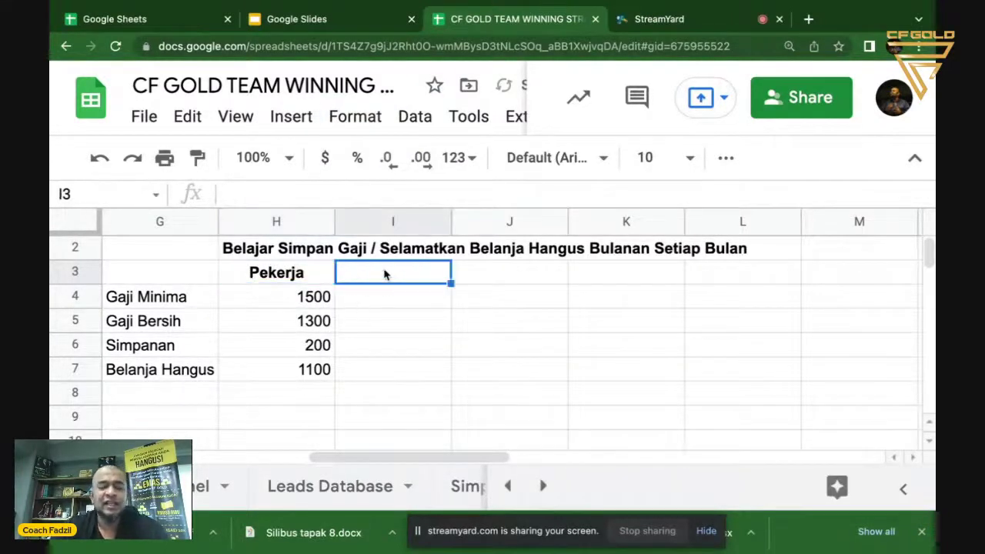
type("Usahawan")
key("Return")
- Centre the "Usahawan" heading in I3 horizontally and make it bold
left_click(393, 272)
left_click(376, 116)
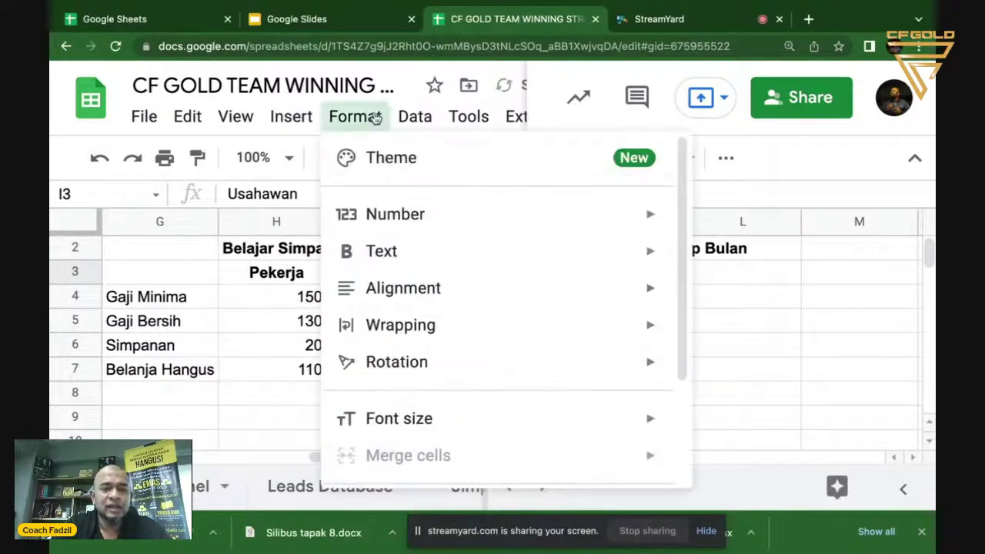
mouse_move(468, 309)
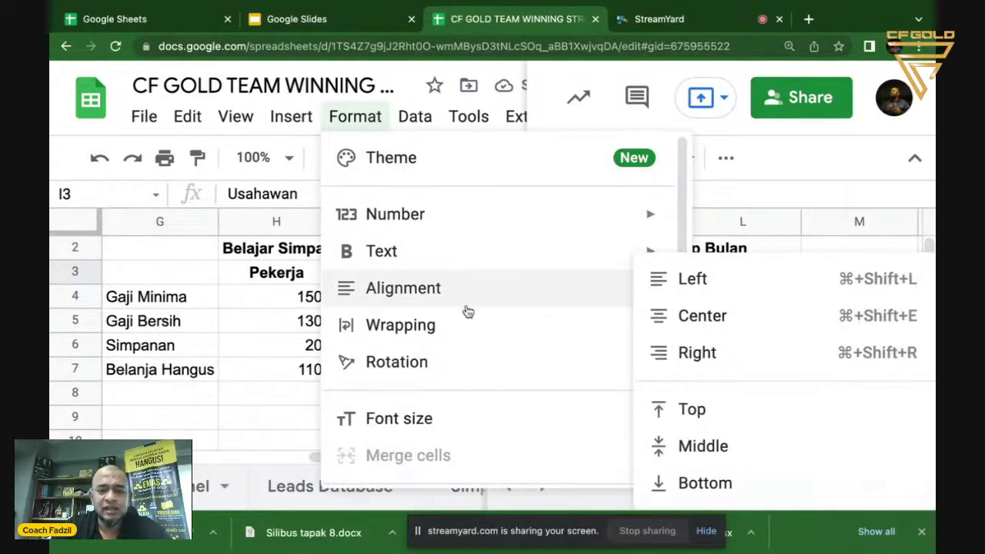
left_click(685, 323)
key("ctrl+b")
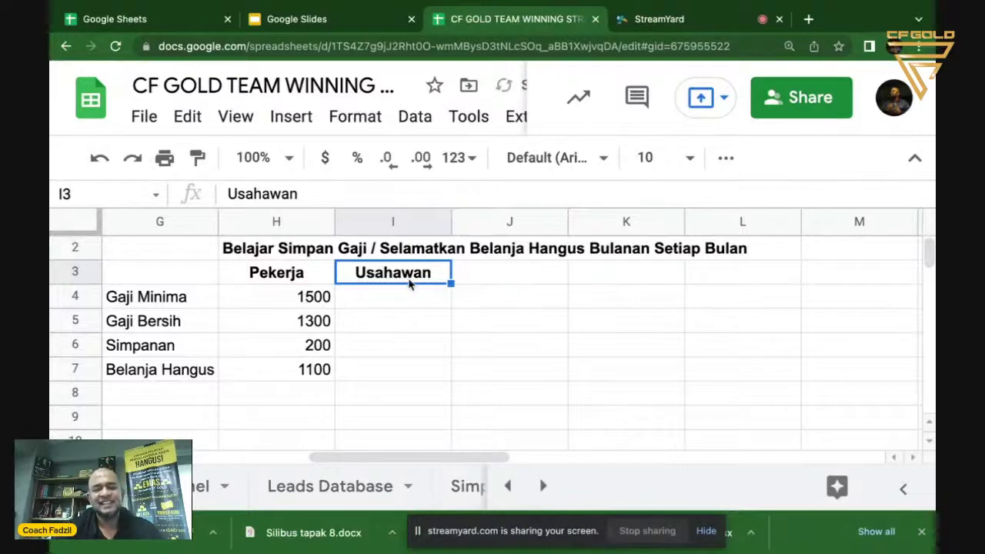
left_click(403, 305)
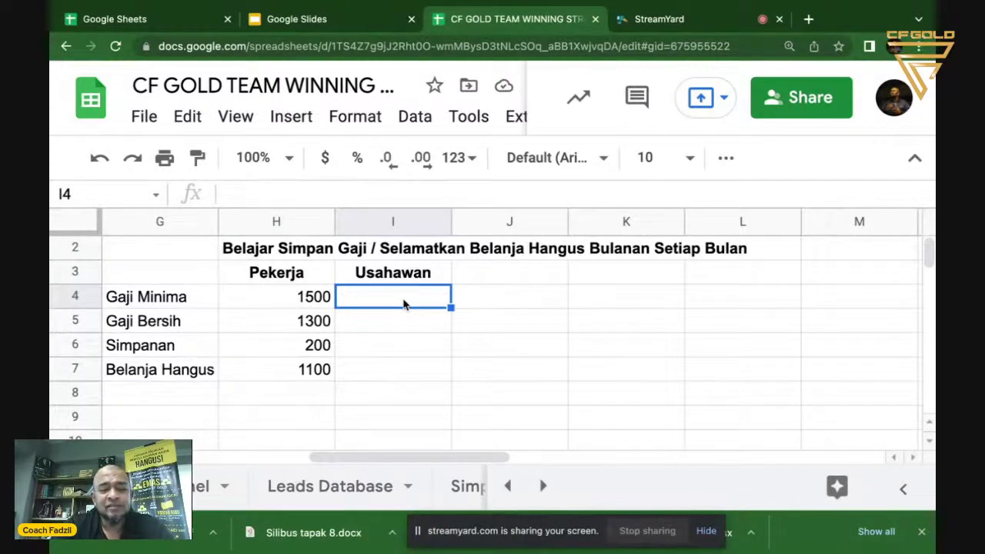
key("Down")
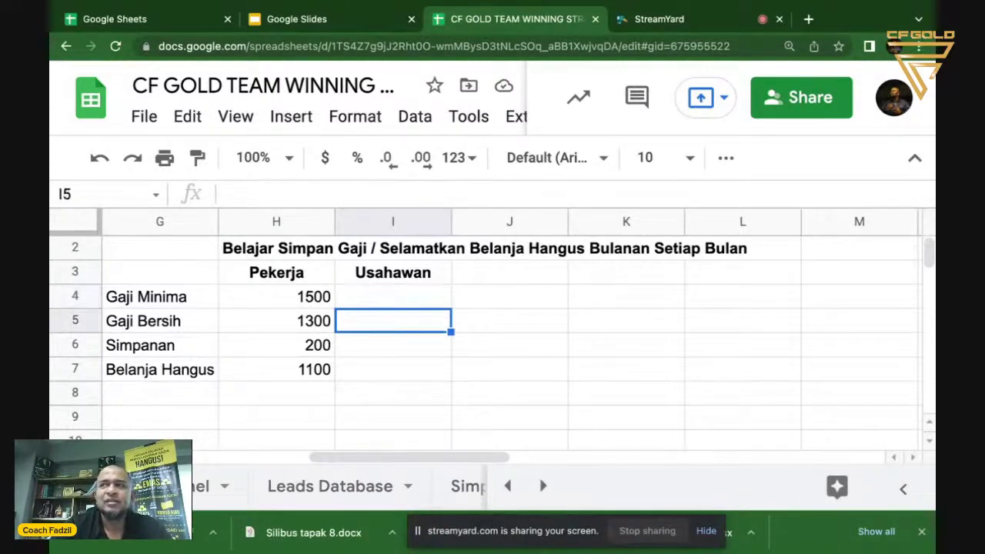
key("Down")
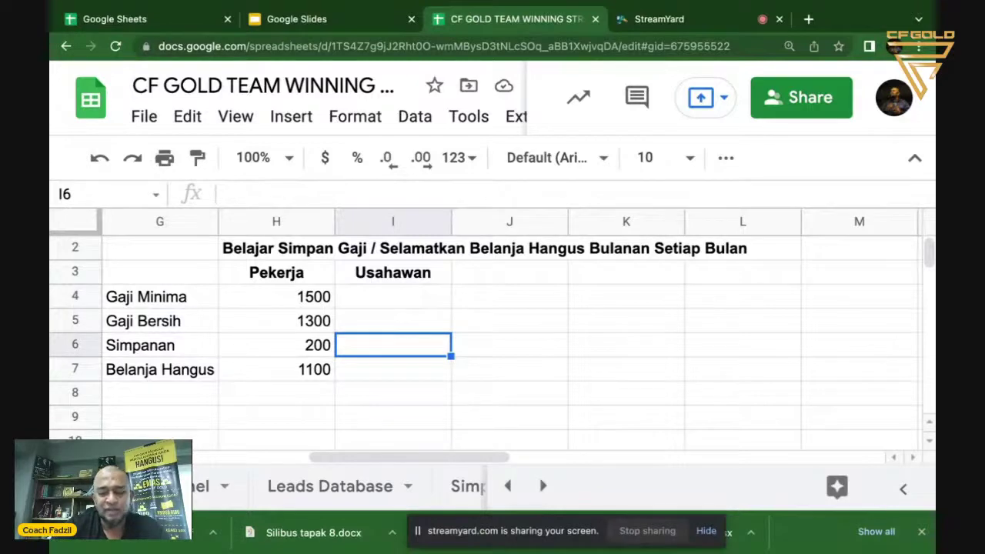
key("Up")
key("Up")
key("Up")
key("Down")
key("Down")
key("Down")
key("Up")
key("Up")
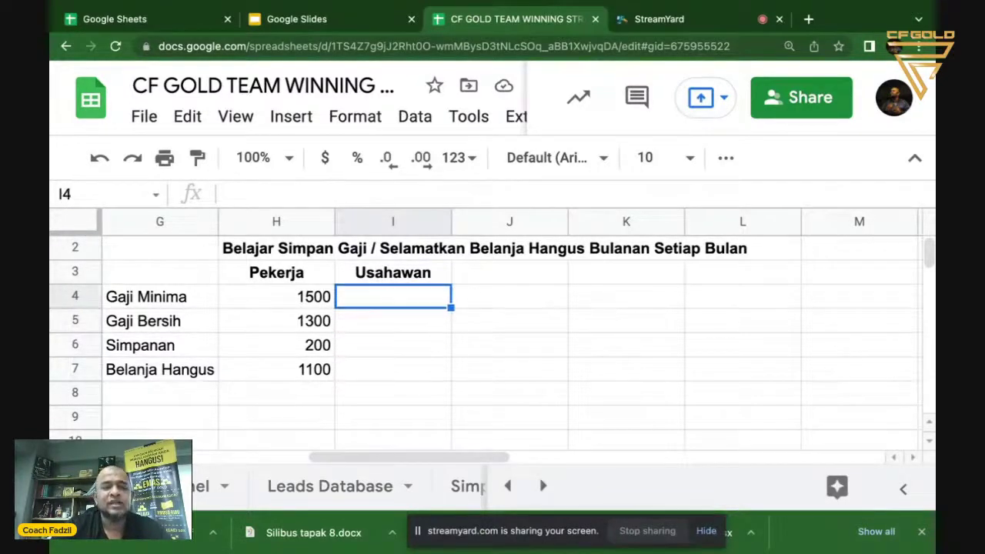
- Enter 50000 in cell I7 as the Belanja Hangus amount for Usahawan
key("Down")
key("Down")
key("Down")
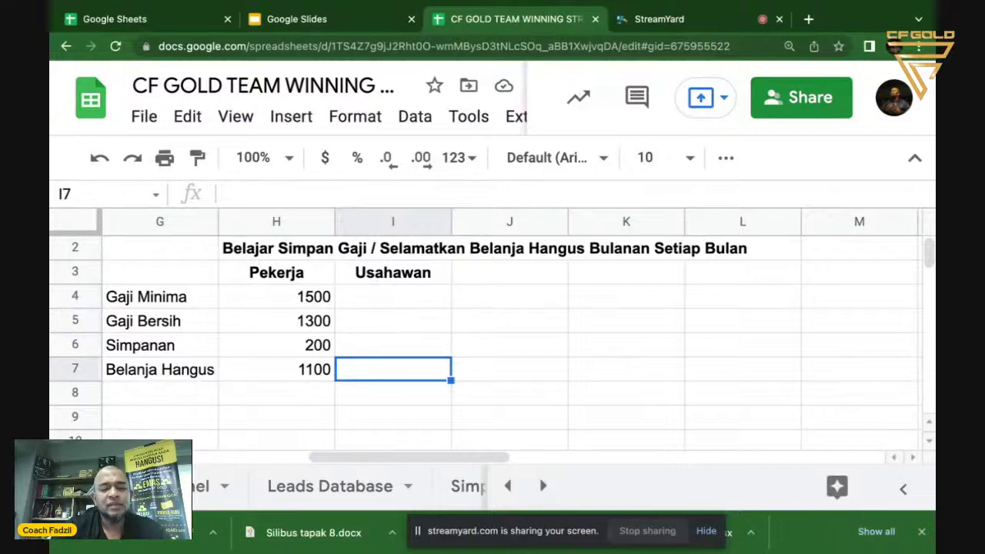
key("Left")
key("Left")
key("Right")
key("Right")
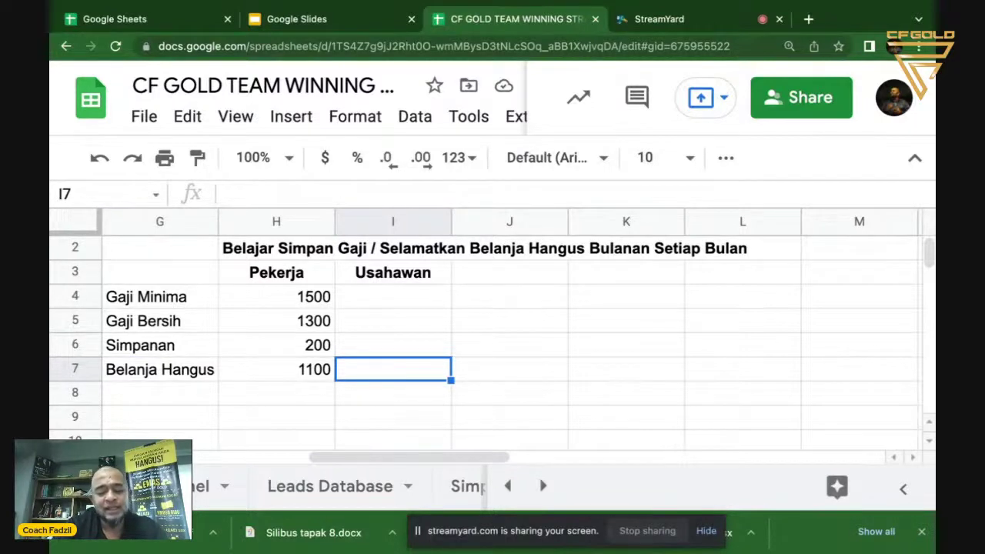
type("50")
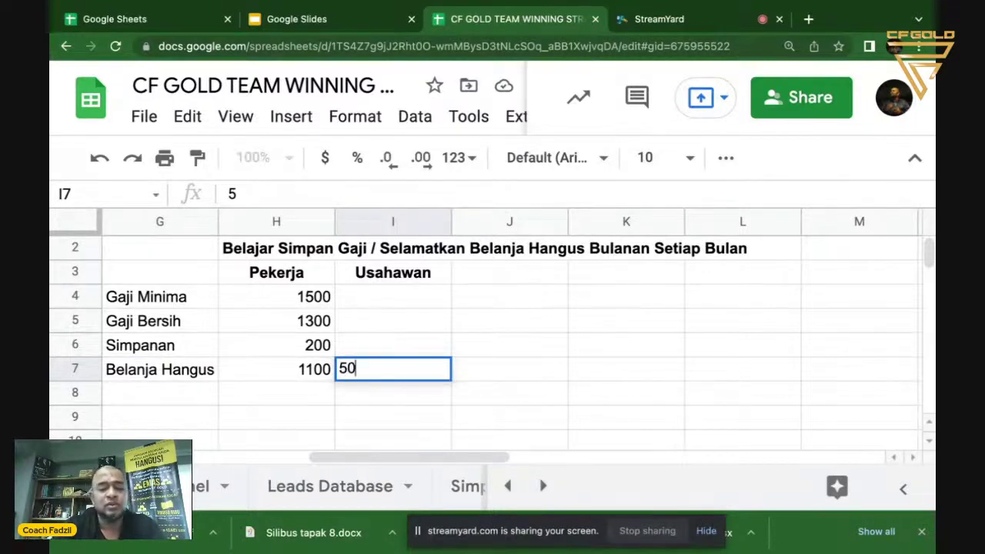
type("000")
key("Return")
- Apply the Number format with thousands separator and two decimals to the Usahawan amount in I7
left_click(392, 370)
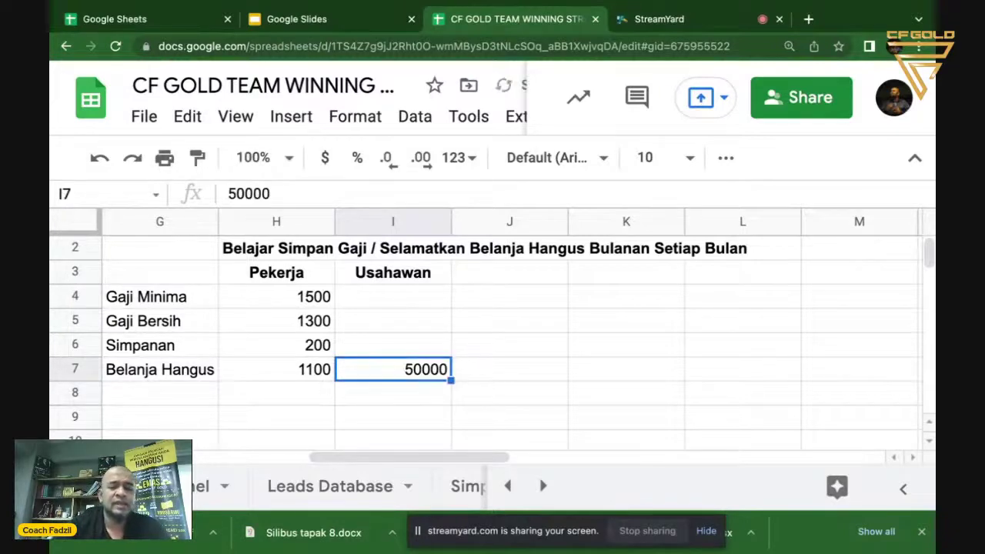
left_click(468, 158)
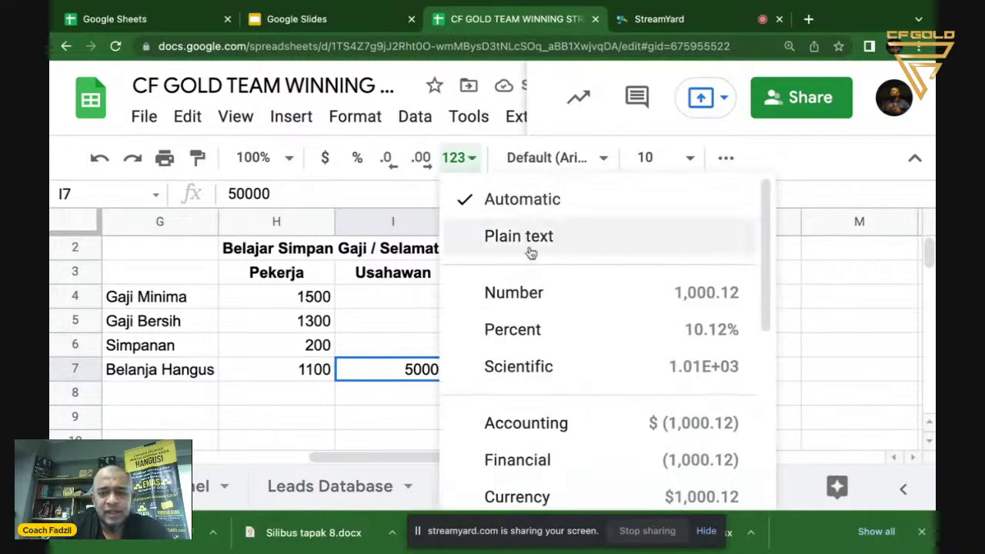
left_click(534, 286)
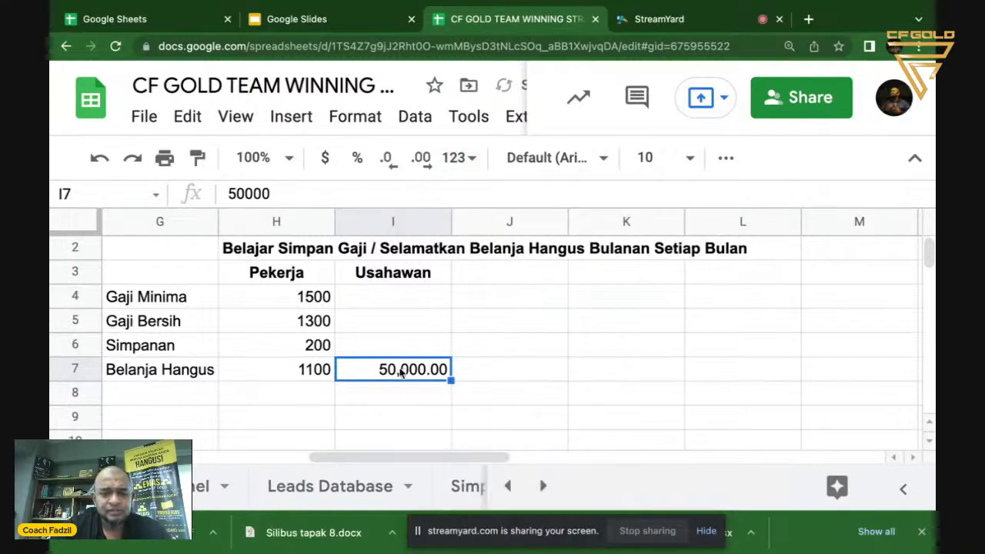
- Make the Belanja Hangus amounts in I7 and H7 bold
left_click(487, 372)
left_click(440, 374)
key("ctrl+b")
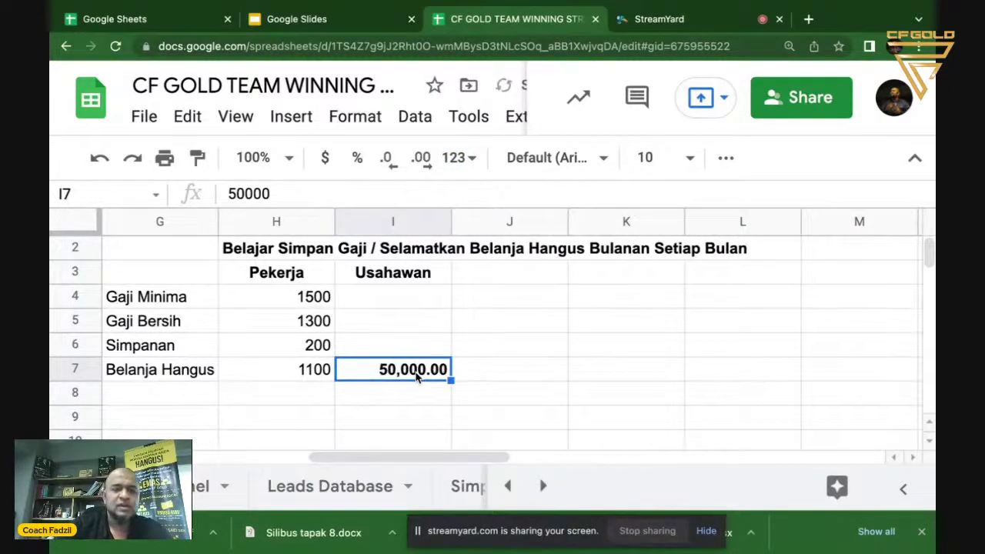
key("Left")
key("ctrl+b")
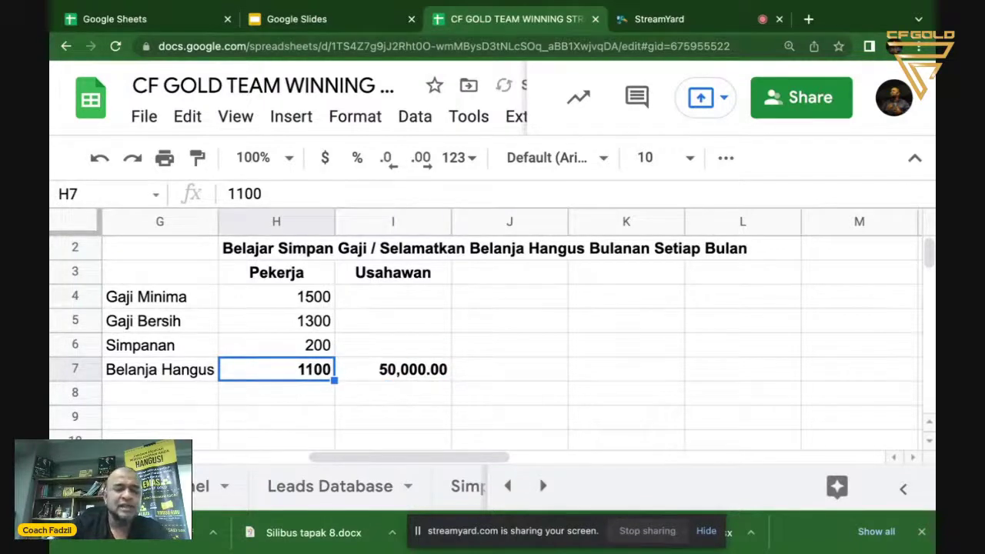
key("Right")
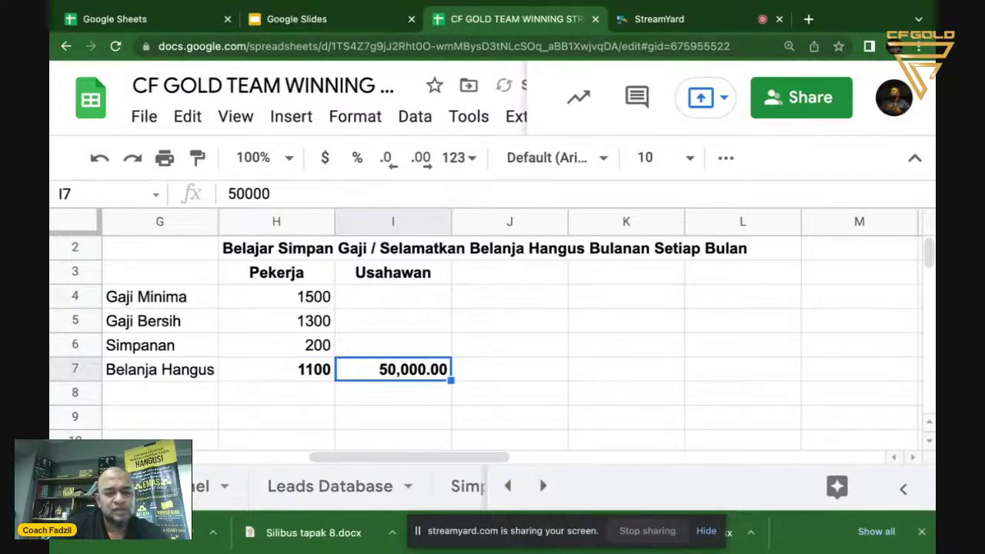
key("Up")
key("Up")
key("Up")
key("Down")
key("Down")
key("Down")
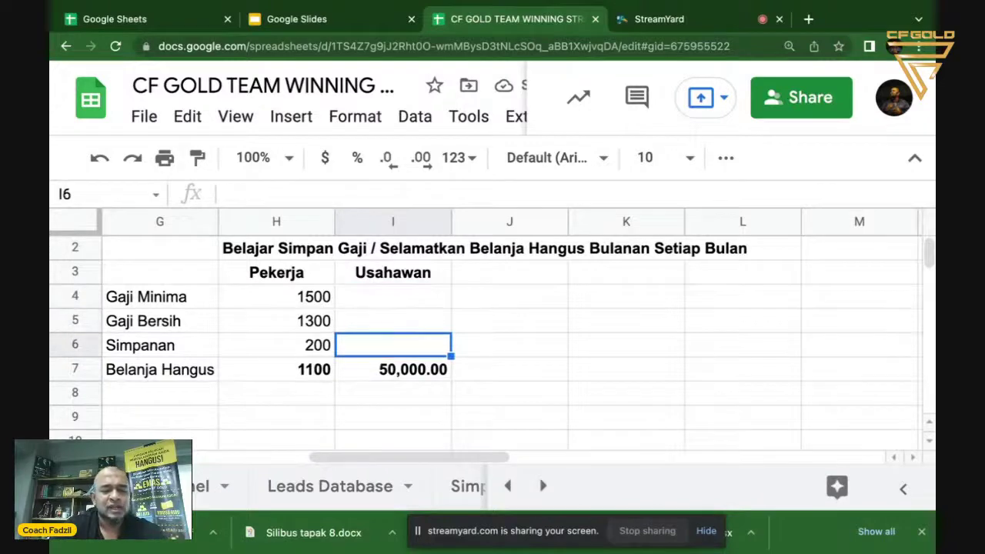
key("Down")
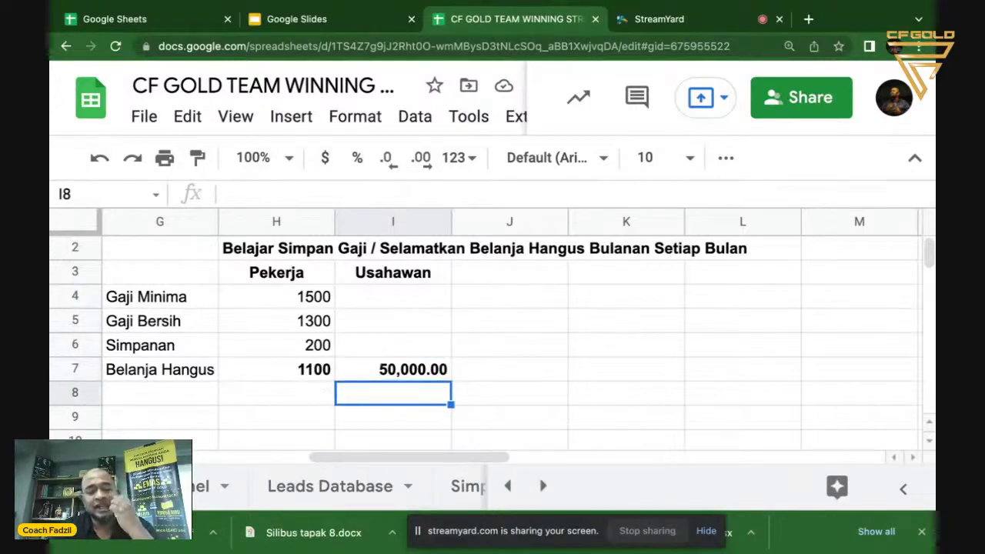
key("Left")
key("Left")
key("Left")
key("Right")
key("Right")
key("Right")
key("Right")
key("Right")
key("Right")
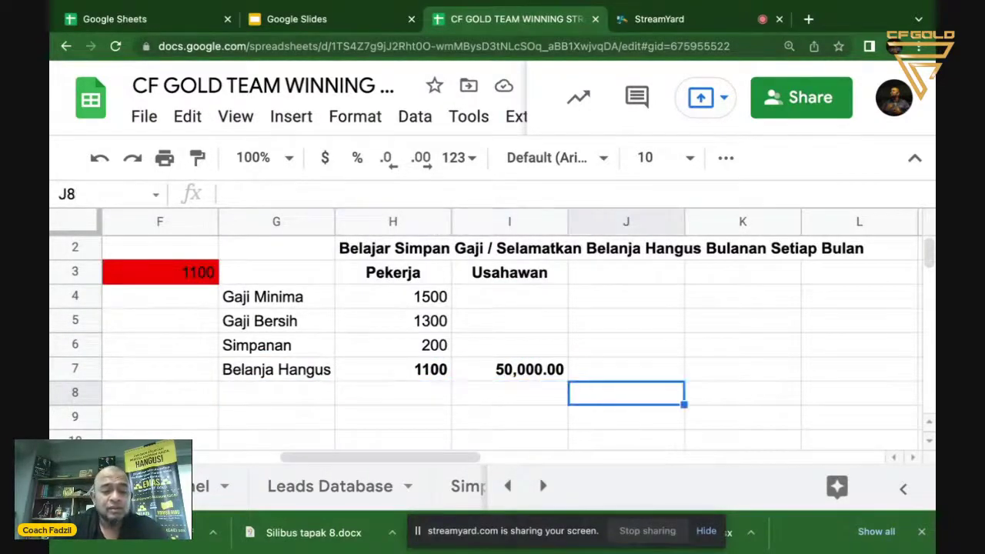
key("Right")
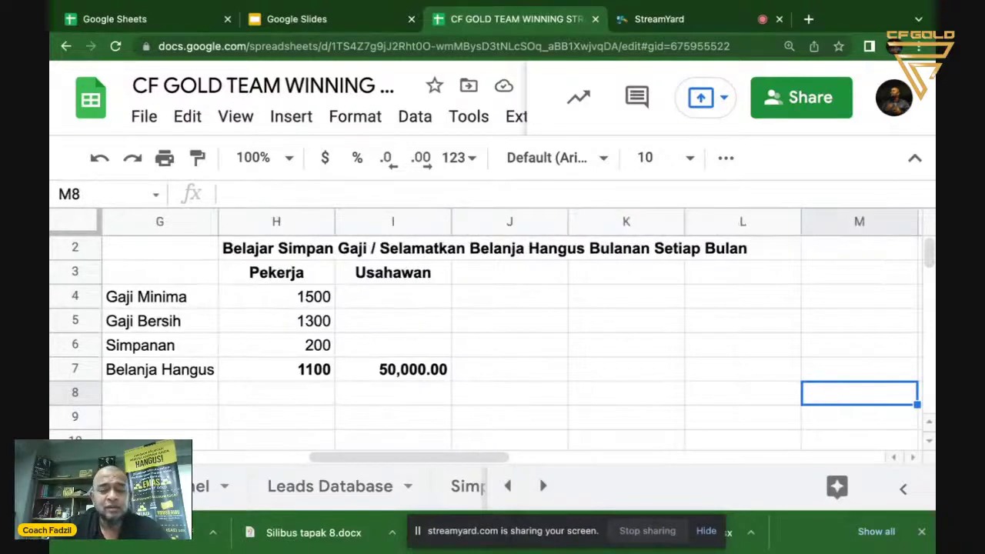
left_click(419, 371)
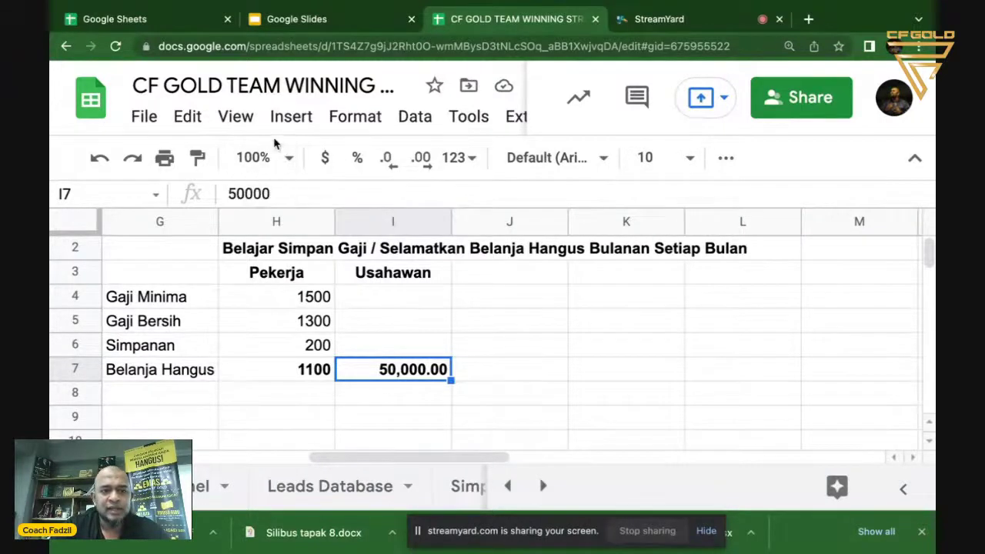
left_click(359, 118)
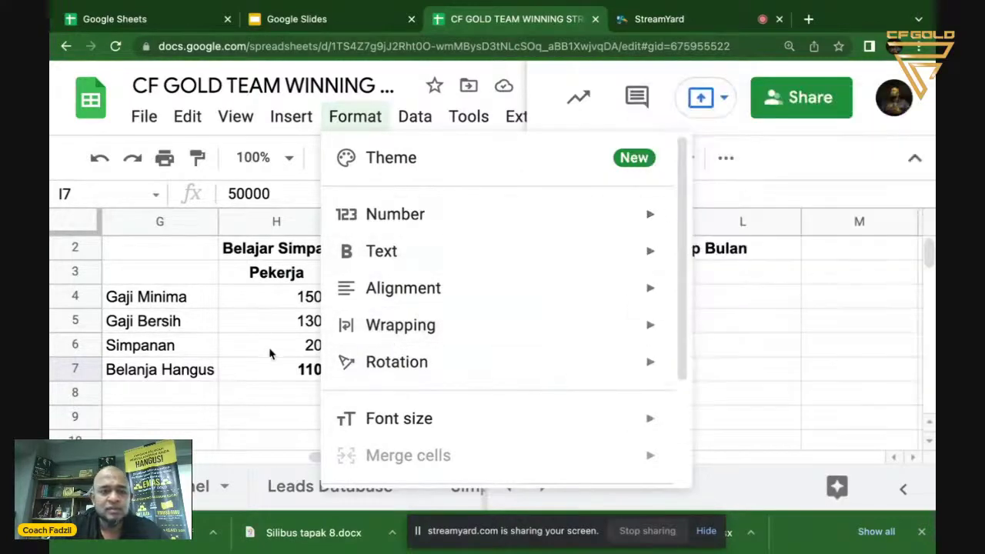
left_click(291, 116)
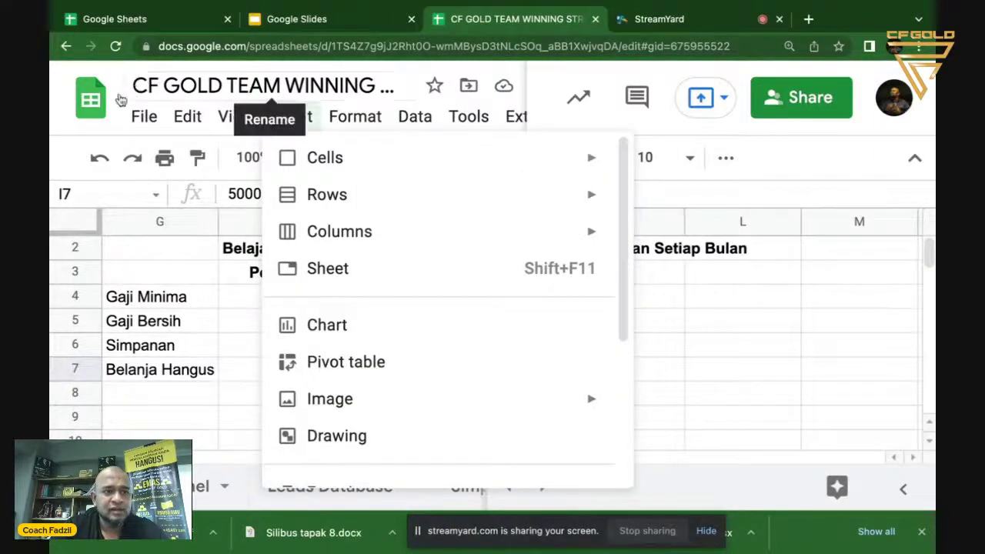
key("Escape")
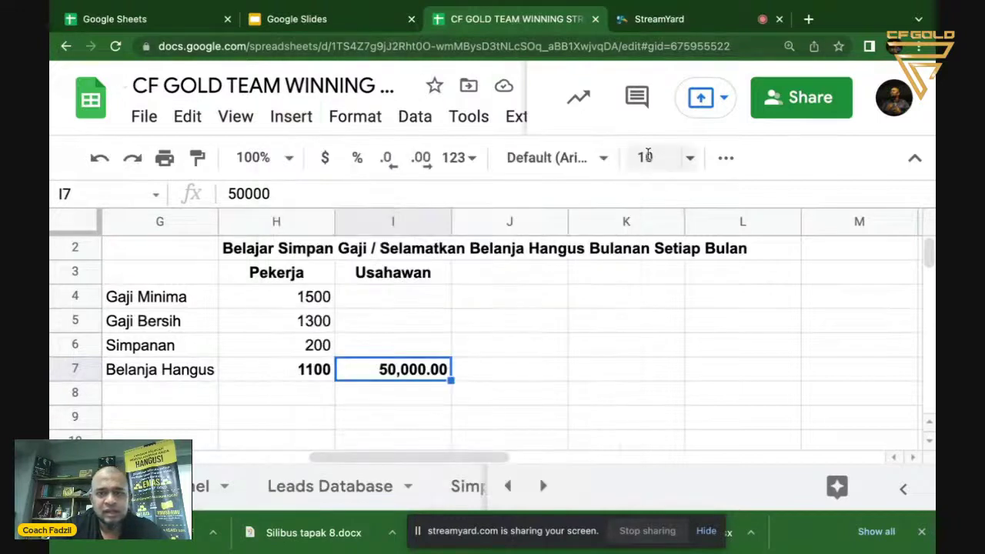
left_click(417, 400)
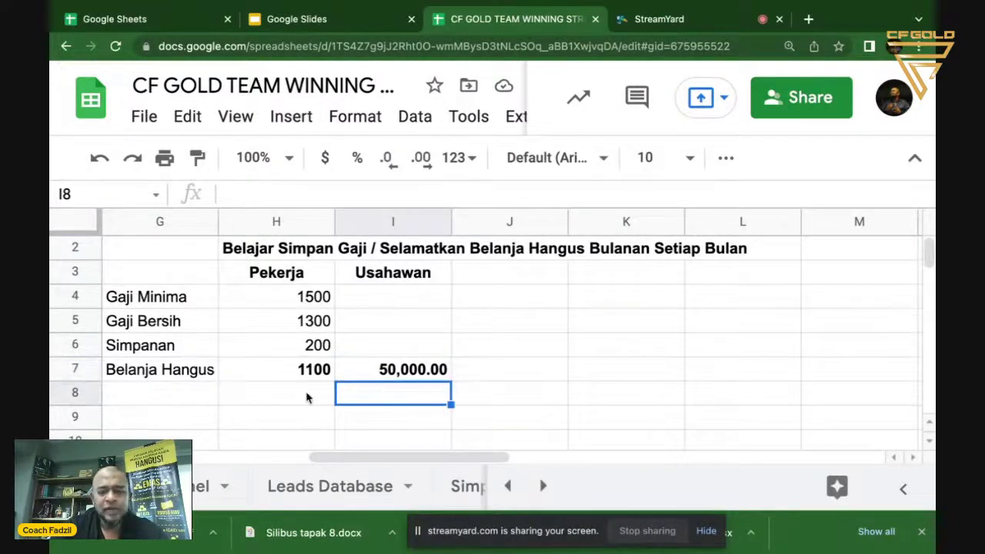
left_click(289, 278)
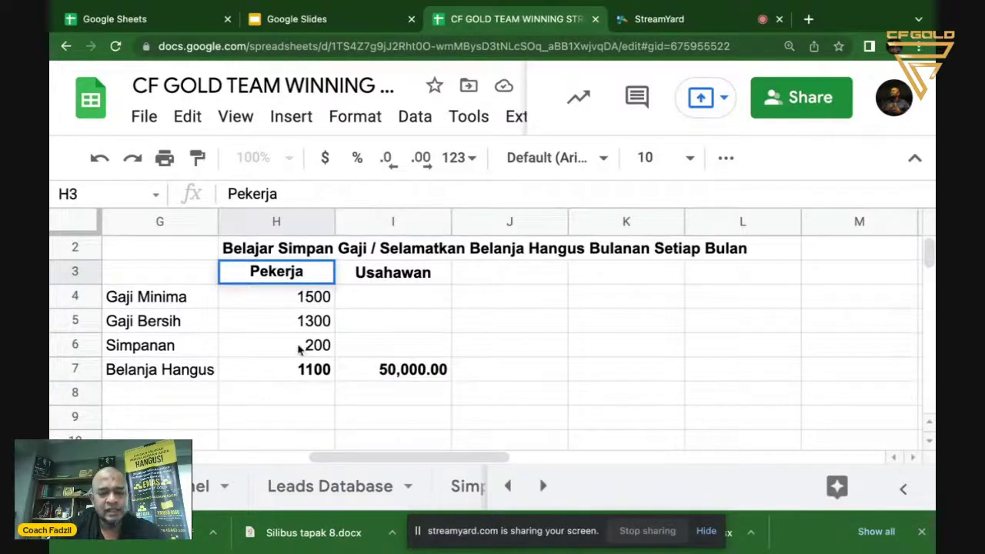
left_click(380, 276)
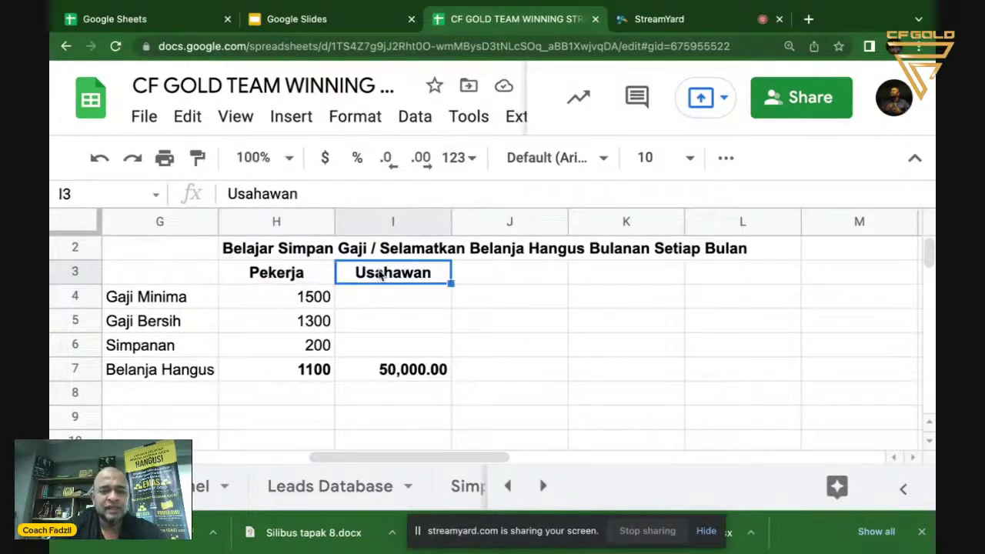
left_click(396, 371)
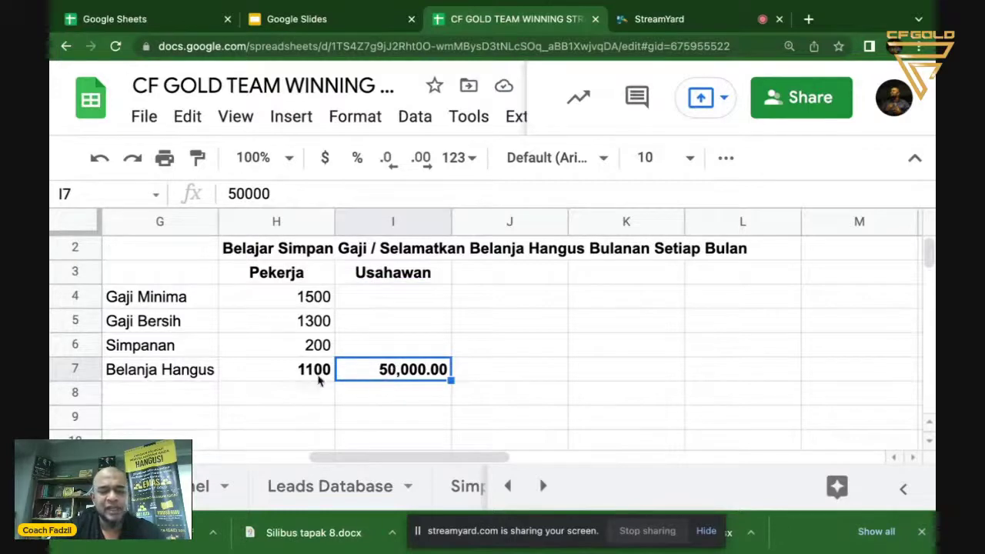
left_click(287, 397)
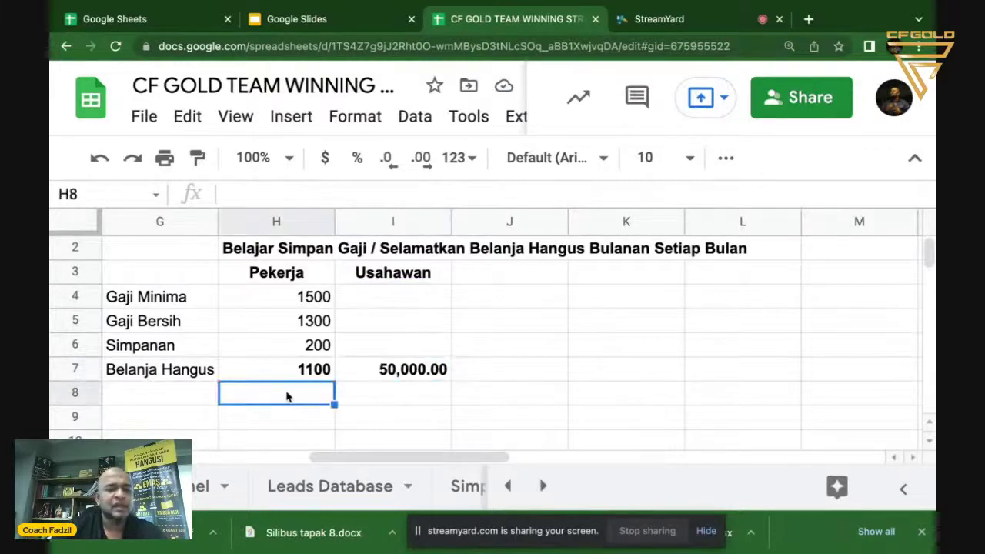
left_click(164, 398)
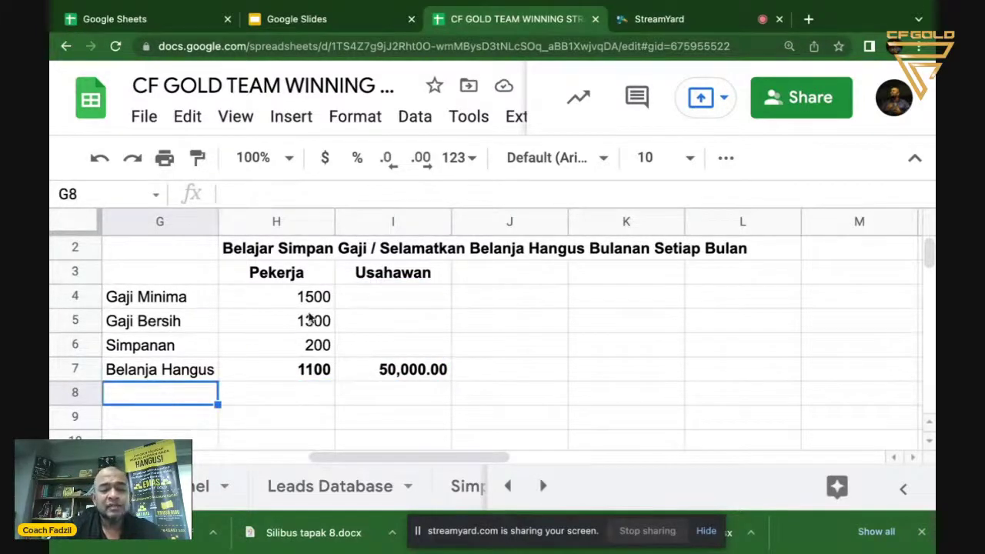
left_click(315, 372)
left_click(188, 373)
- Apply the Number format with two decimals to both Belanja Hangus amounts in H7:I7
left_click_drag(281, 377, 364, 372)
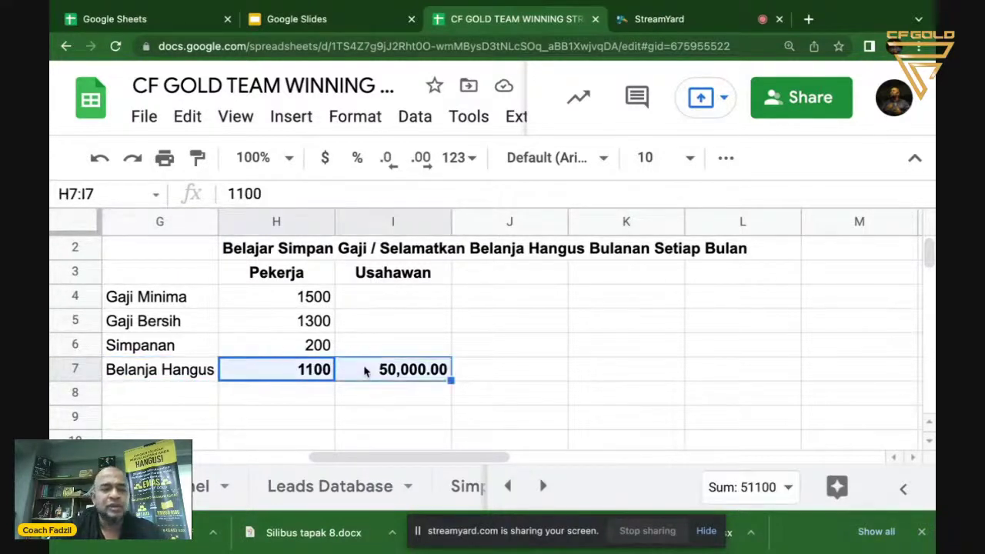
left_click(462, 162)
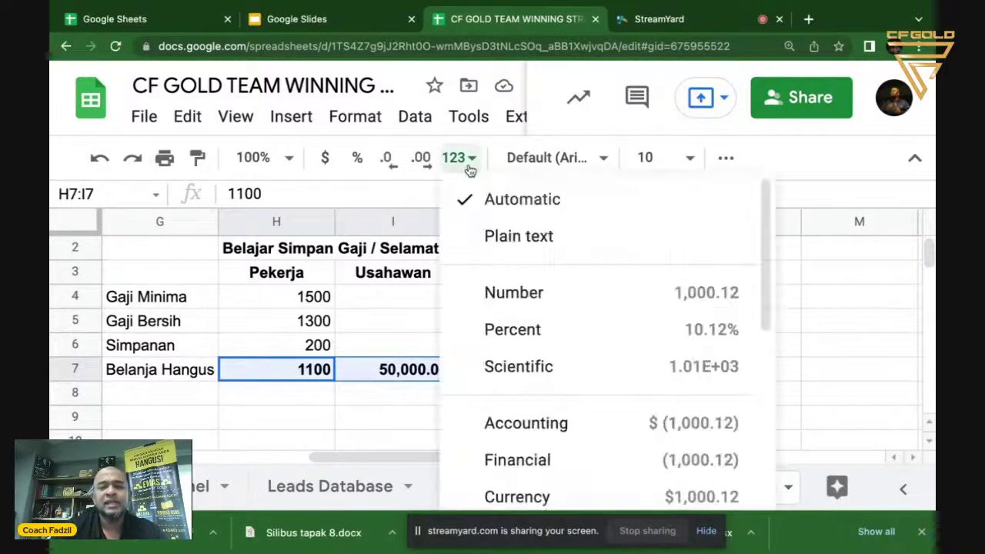
left_click(516, 291)
left_click(373, 410)
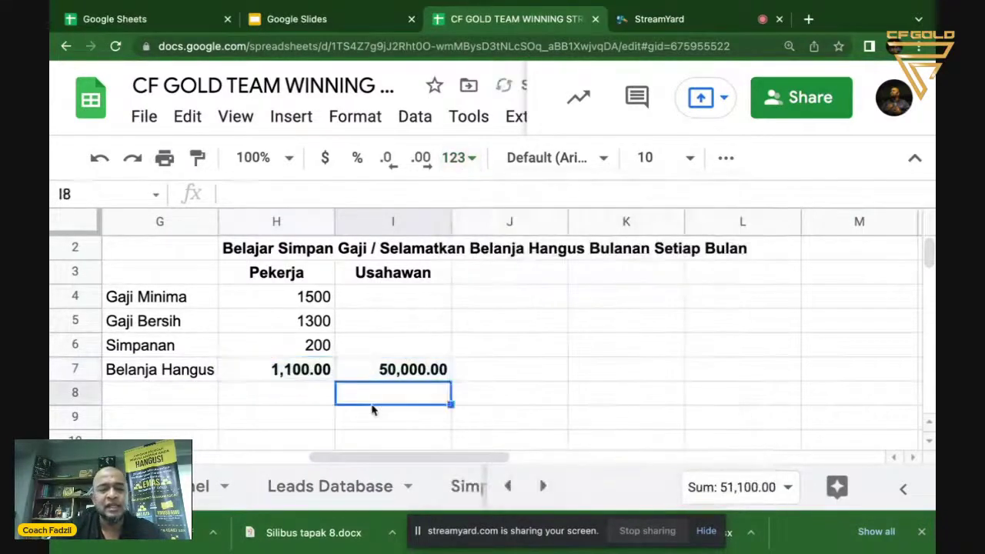
- Enter the label "Step 1" in cell F8, below and beside the Belanja Hangus row
left_click_drag(146, 371, 389, 373)
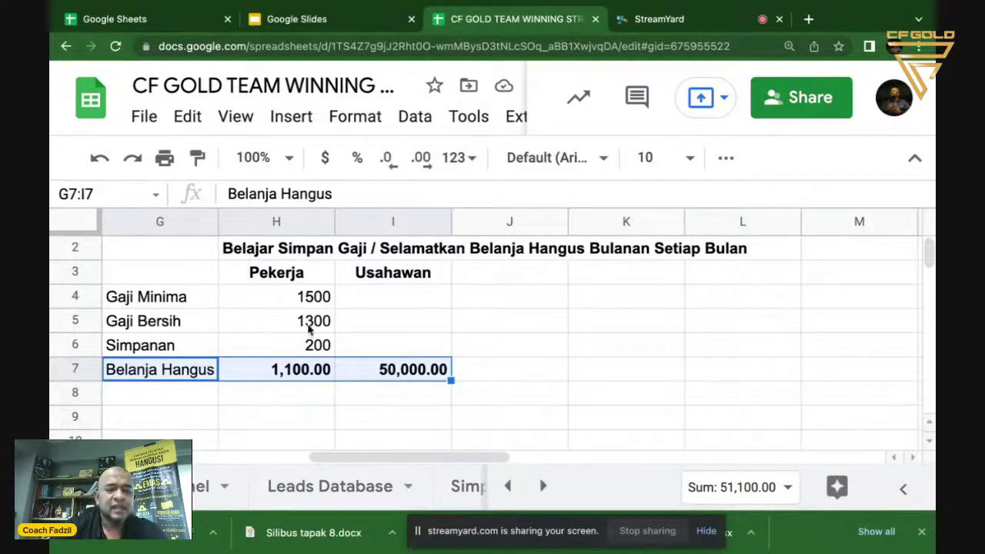
left_click(169, 404)
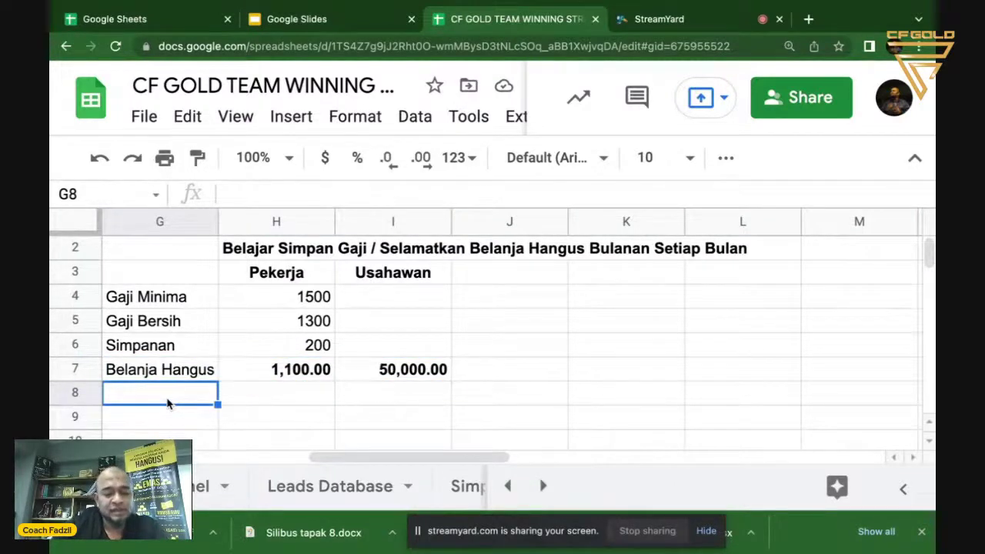
key("Left")
type("Step")
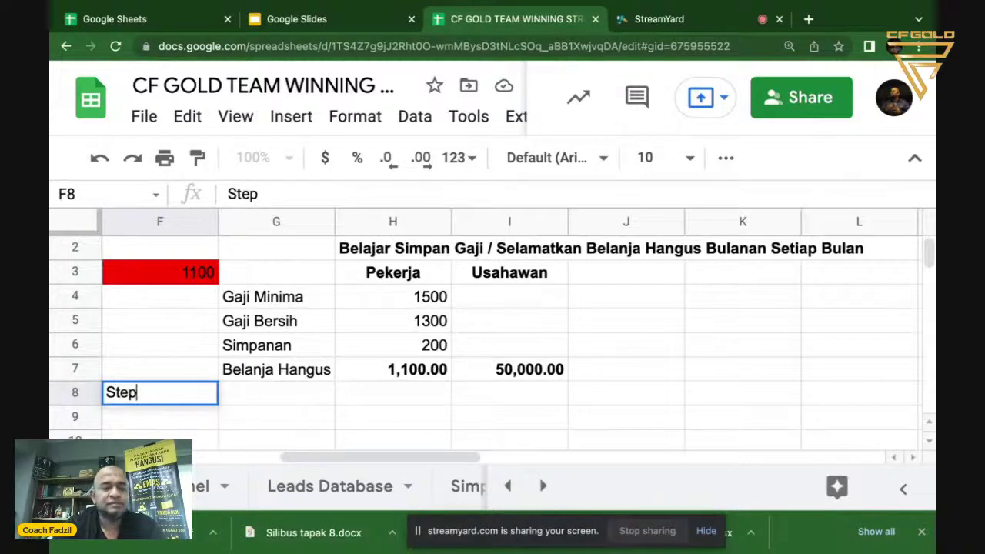
key("Return")
left_click(160, 393)
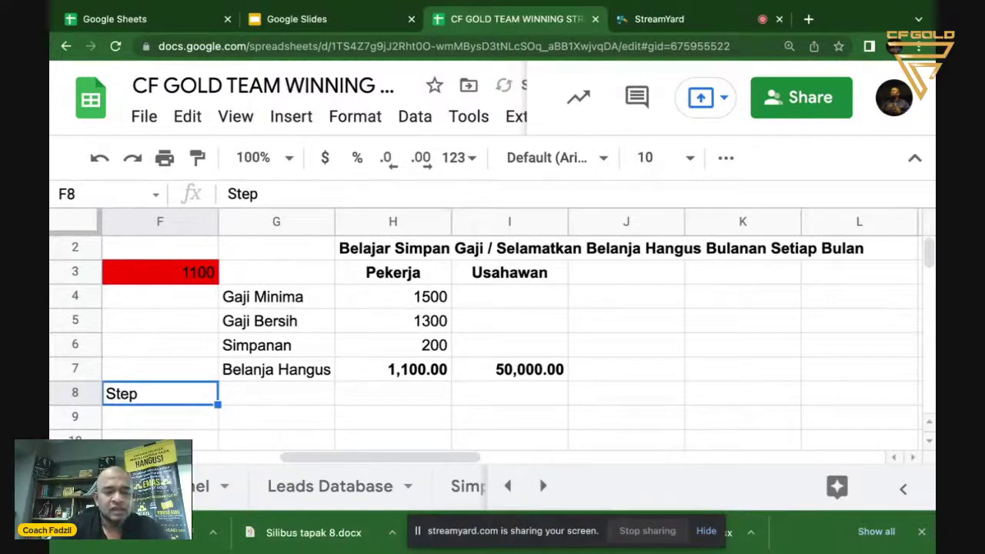
double_click(145, 392)
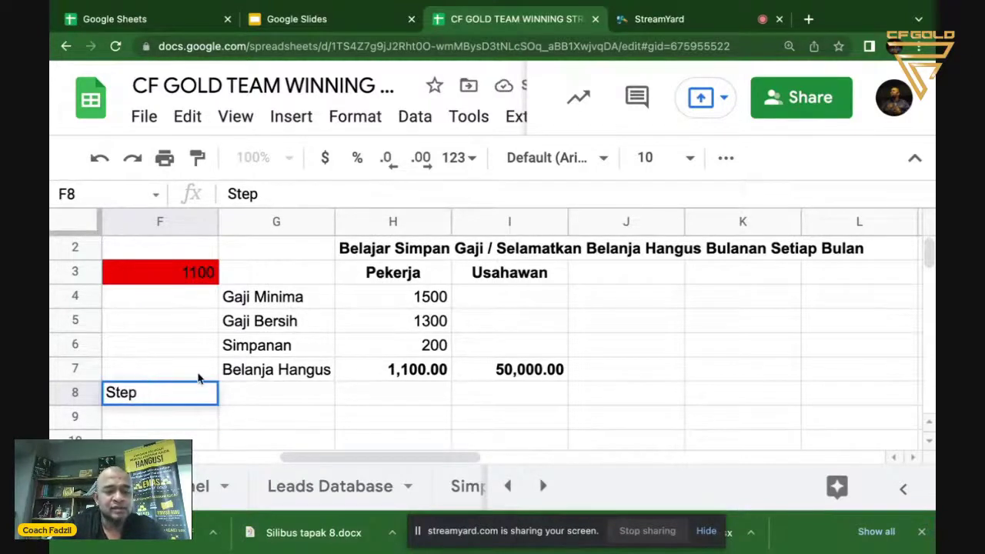
type("1")
key("Return")
left_click(161, 393)
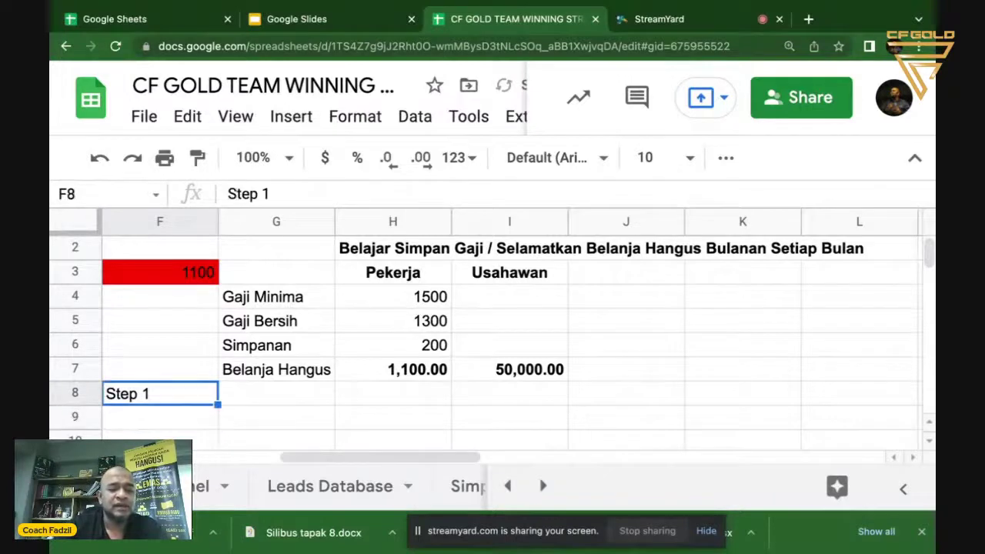
- Make the "Step 1" label in F8 bold and align it to the right of its cell
key("ctrl+b")
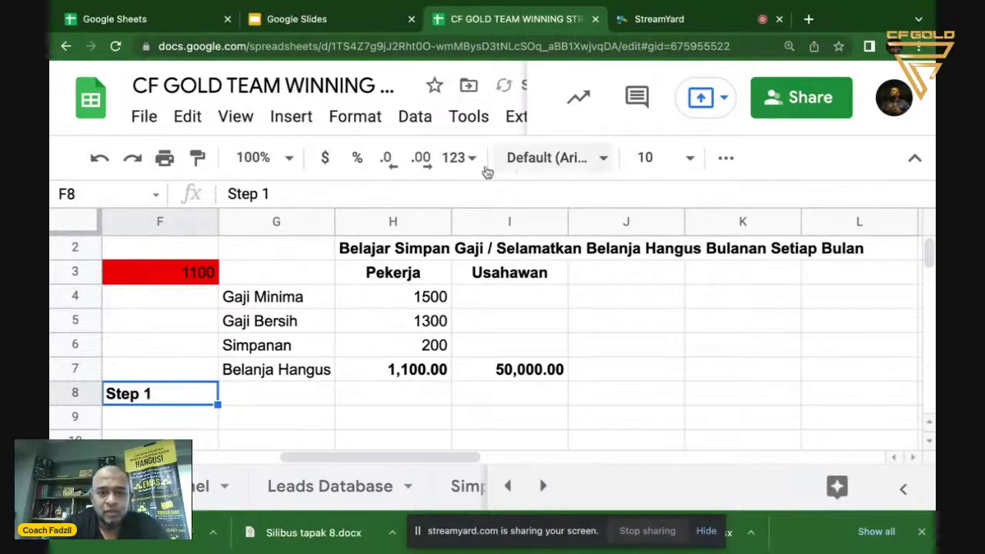
left_click(364, 122)
mouse_move(440, 294)
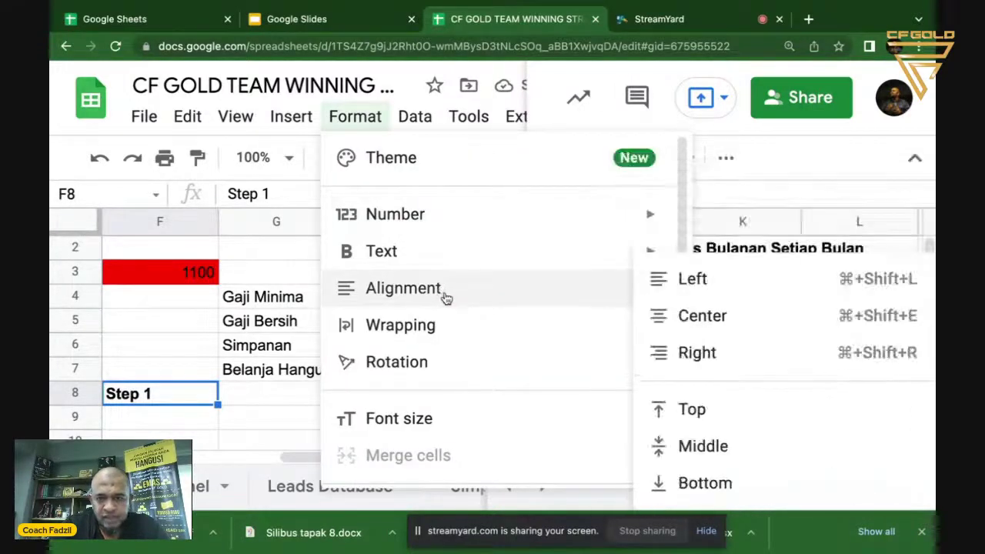
left_click(707, 354)
- Enter the label "Beli Emas" in G8, beside the Step 1 label
left_click(285, 403)
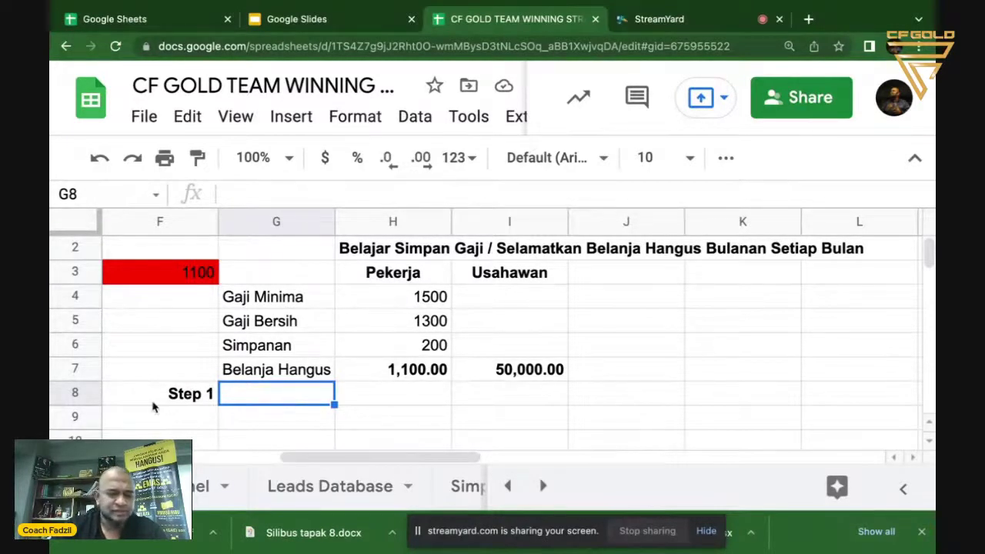
left_click(205, 401)
left_click(266, 397)
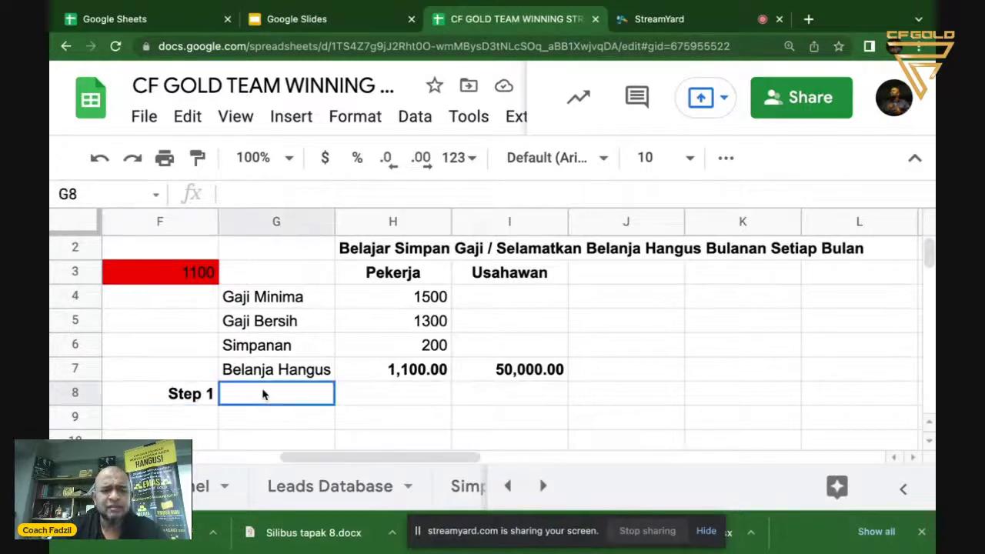
left_click(273, 327)
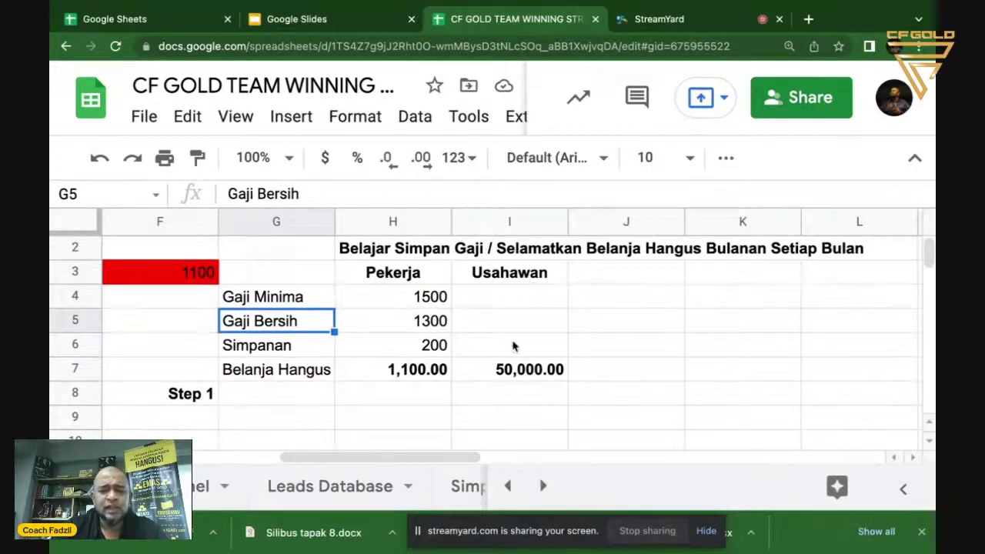
left_click(509, 372)
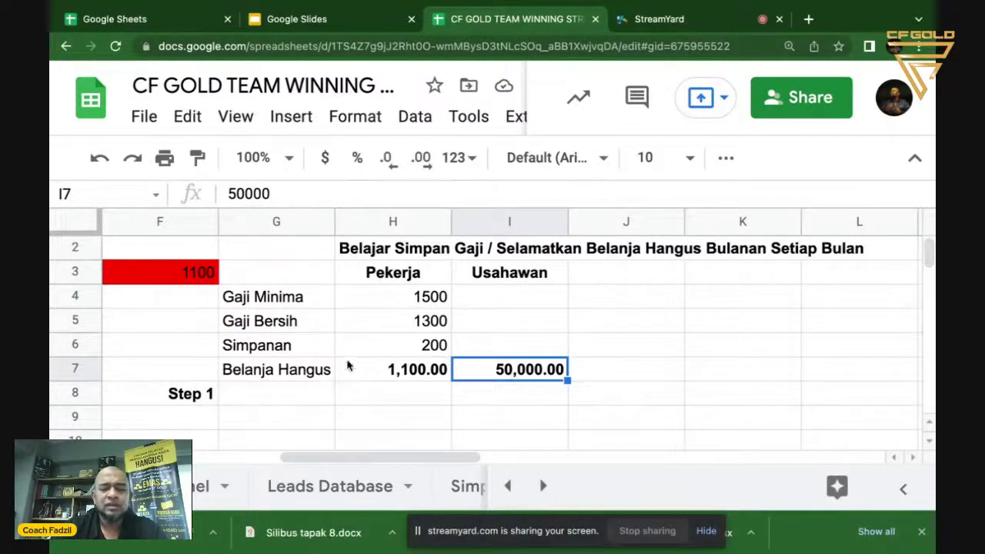
left_click(268, 403)
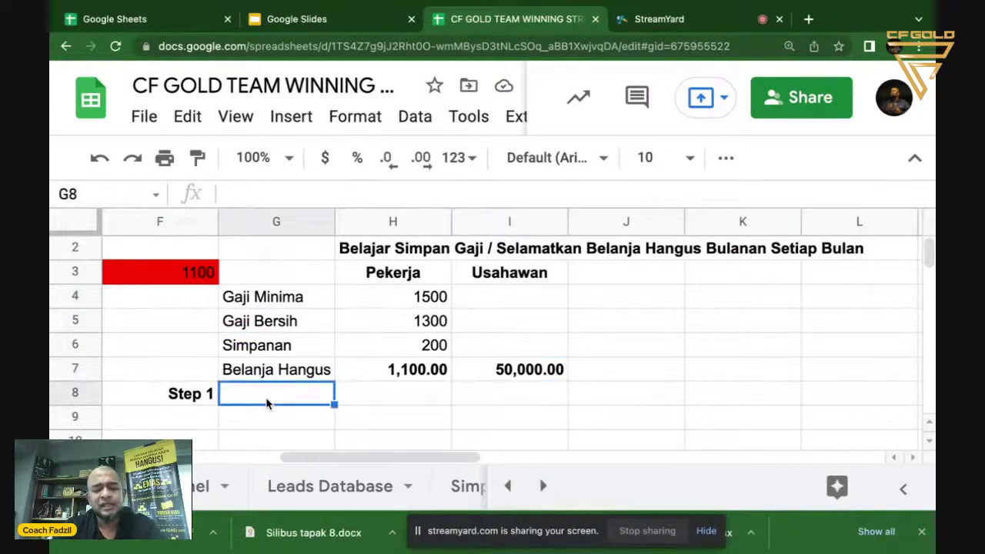
type("Be")
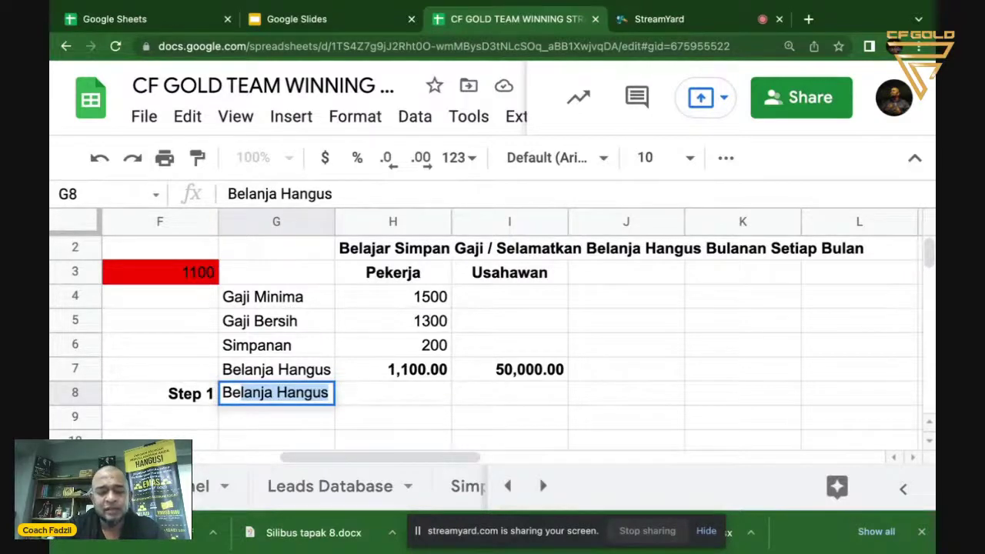
type("li Emas")
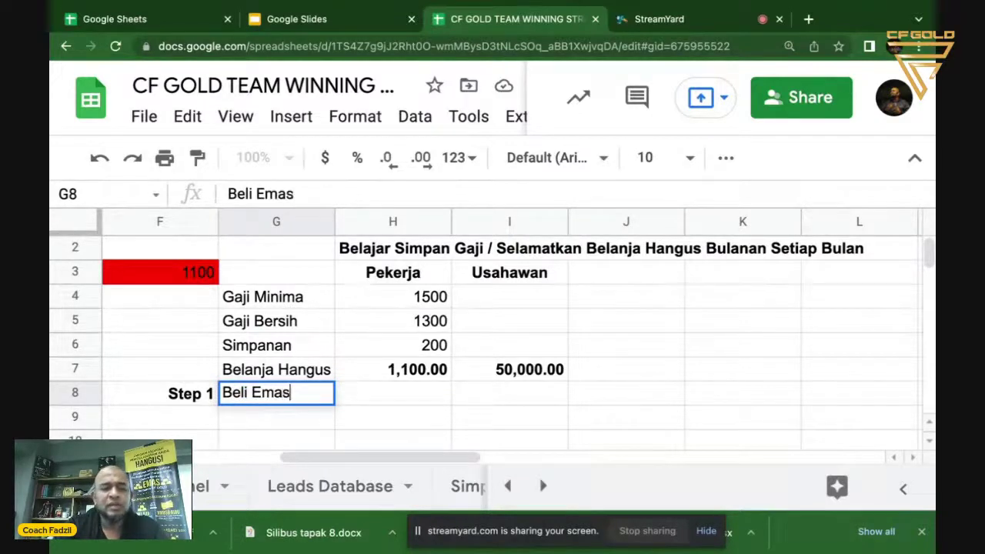
key("Return")
left_click(276, 393)
- Enter the formula =H5 in H8 as the Pekerja amount for Beli Emas and make it bold
left_click(393, 394)
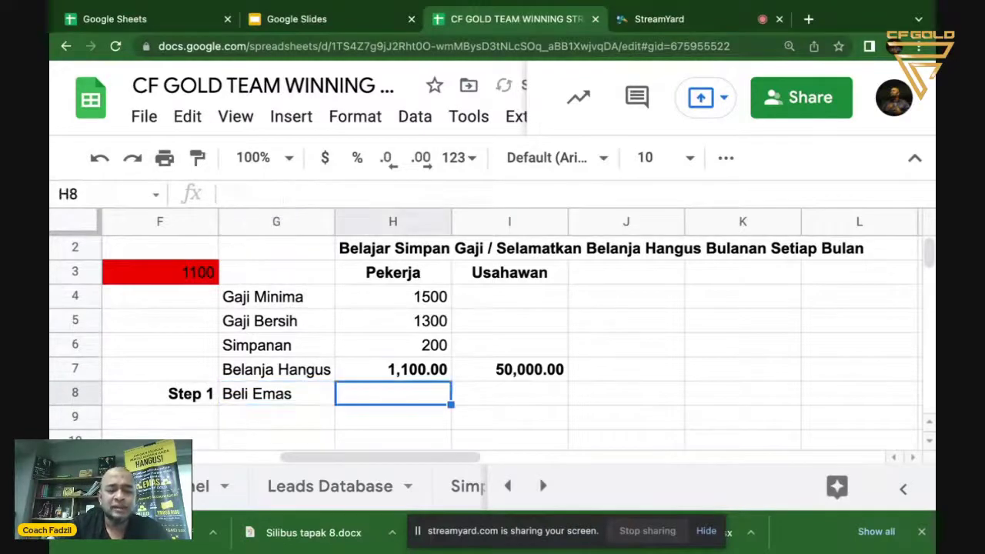
type("=")
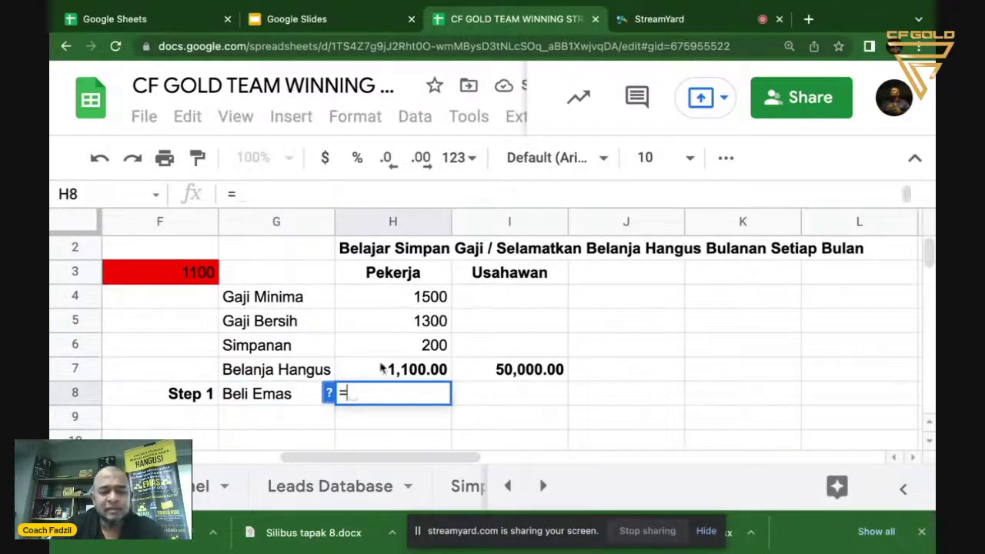
left_click(390, 327)
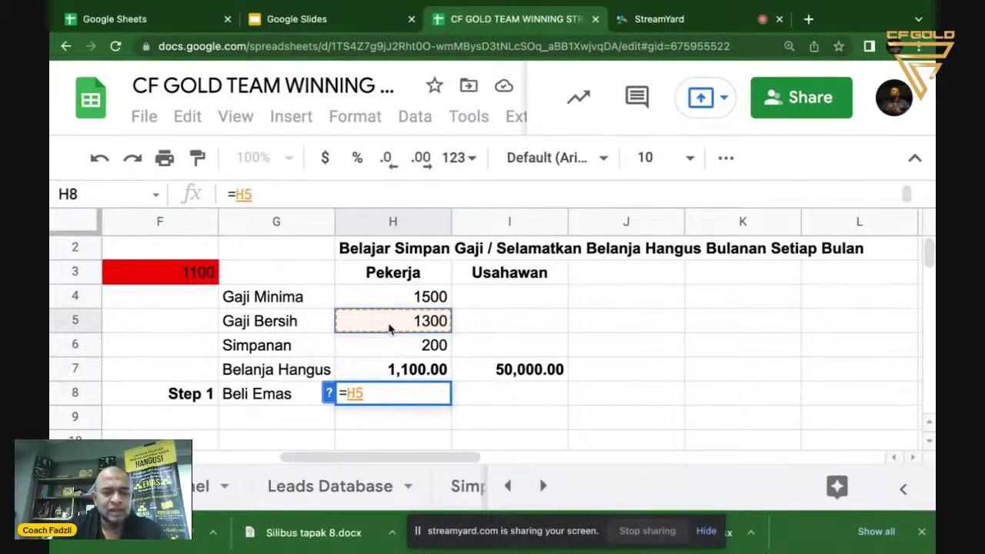
key("Return")
key("Up")
key("ctrl+b")
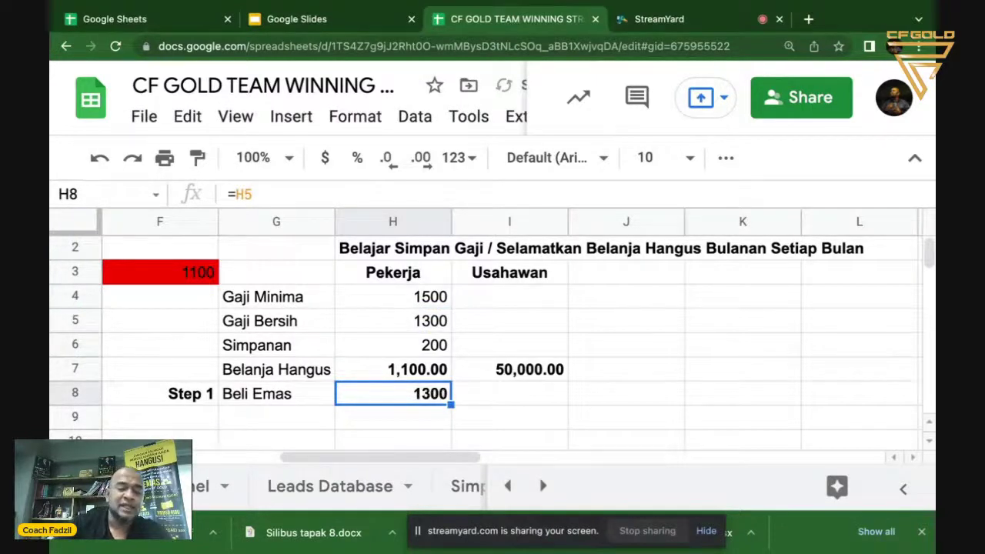
- Apply the Number format with thousands separator and two decimals to the Pekerja Beli Emas amount in H8
left_click(424, 321)
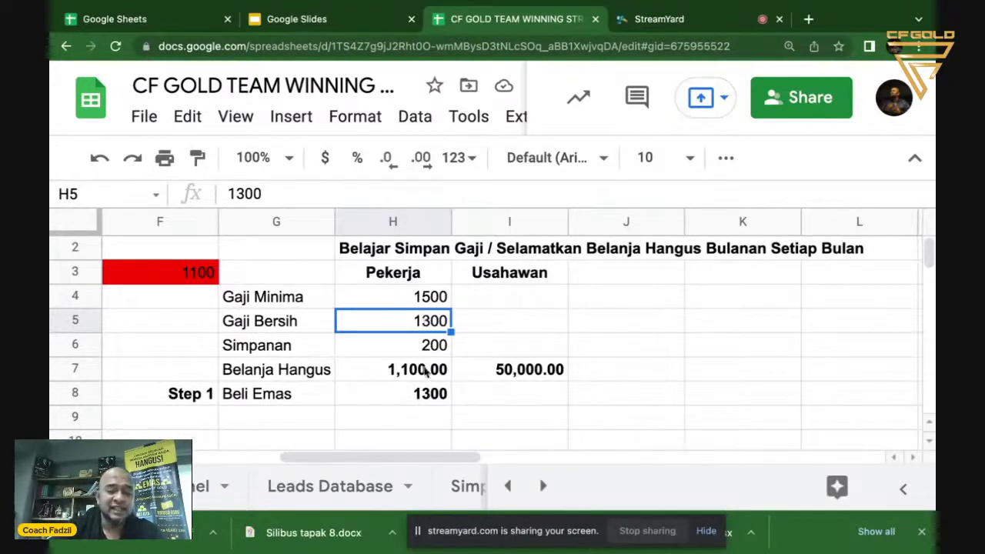
left_click(433, 394)
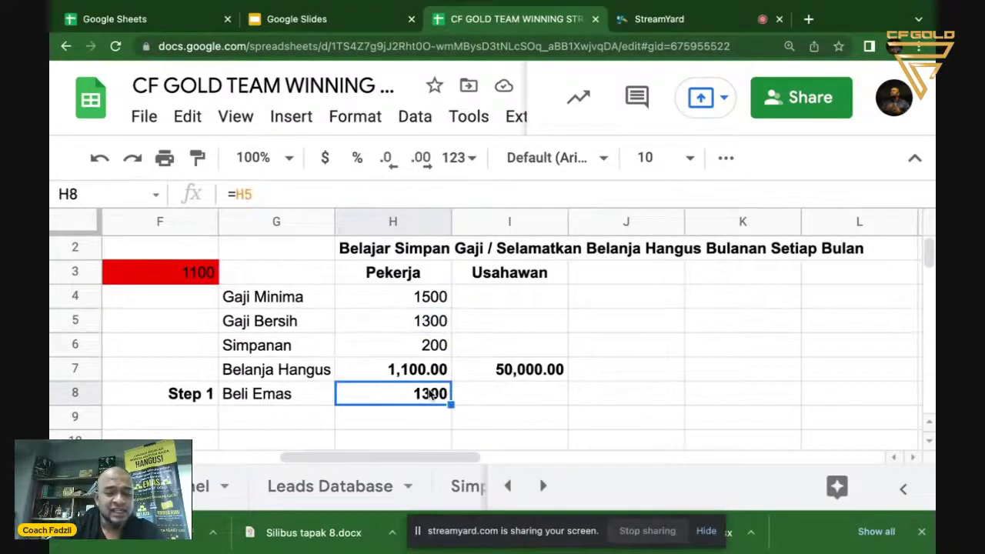
left_click(471, 158)
left_click(514, 294)
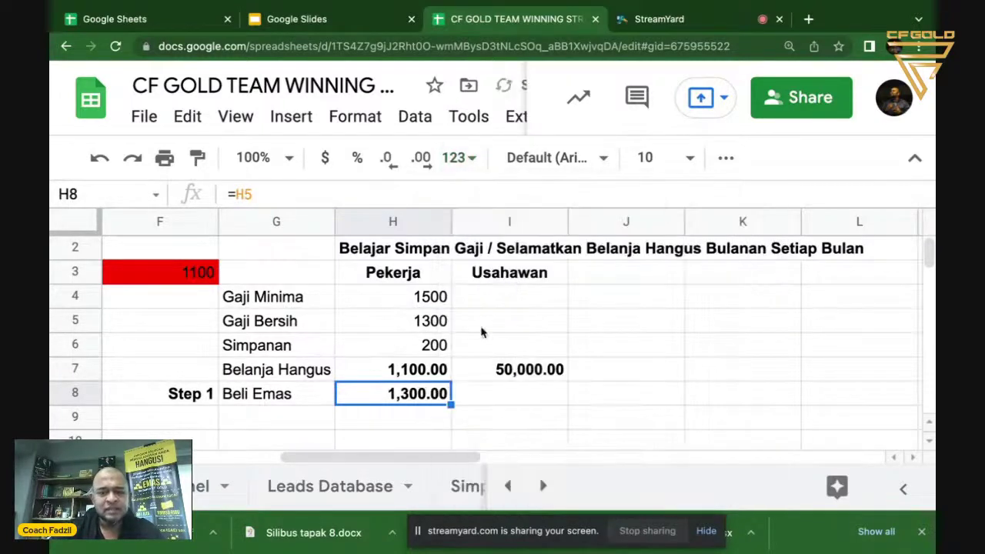
left_click(411, 419)
left_click(444, 393)
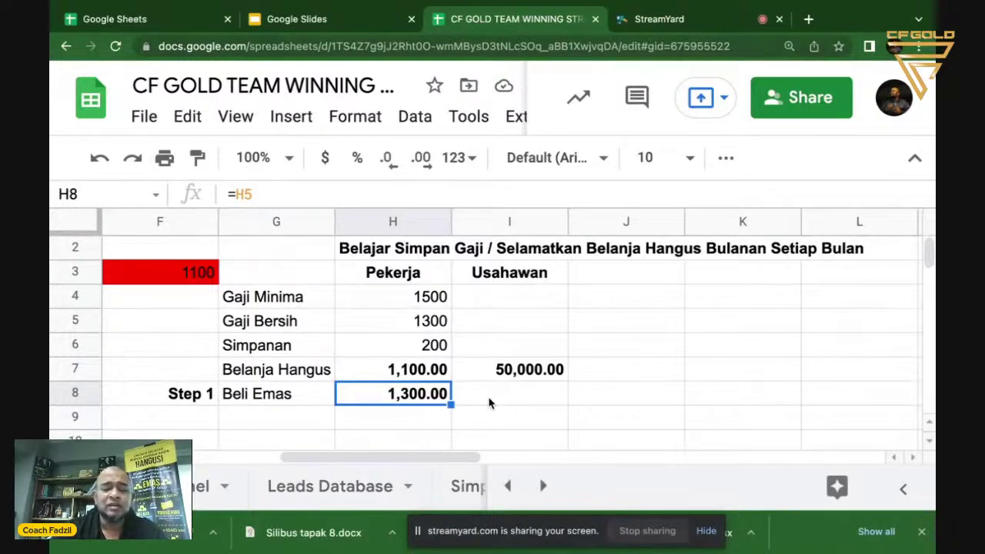
- Enter the formula =I7/.85 in I8 to calculate the Usahawan amount for Beli Emas
left_click(495, 399)
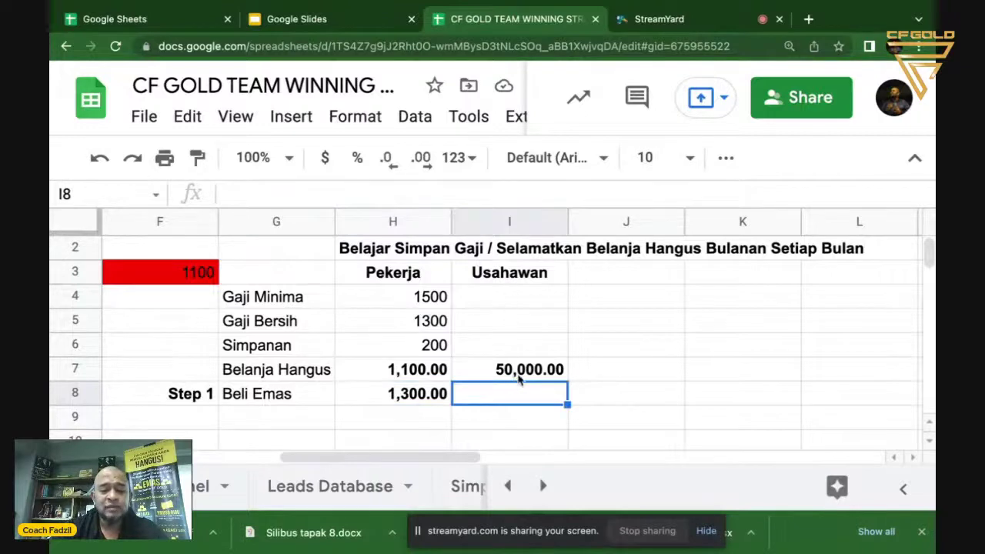
left_click(518, 376)
left_click(513, 402)
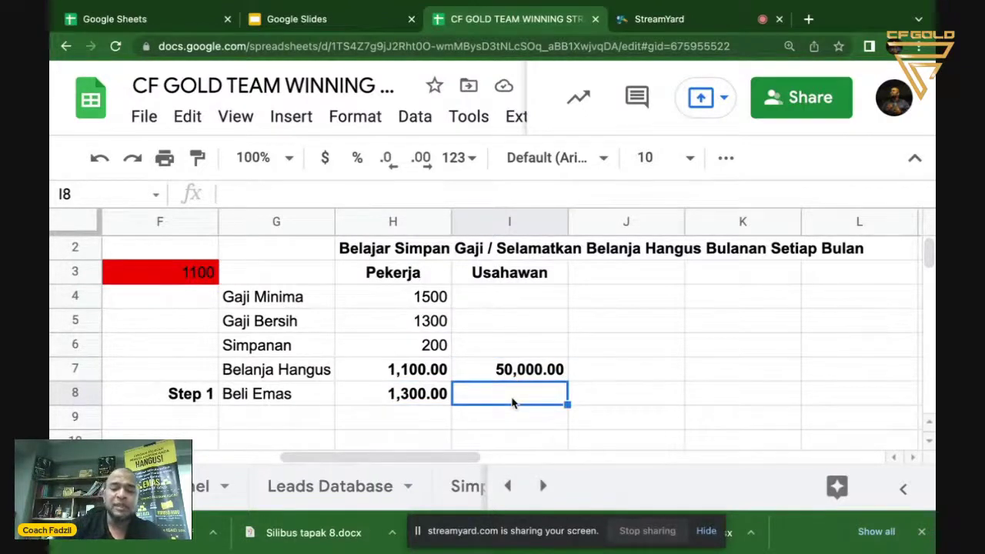
type("=")
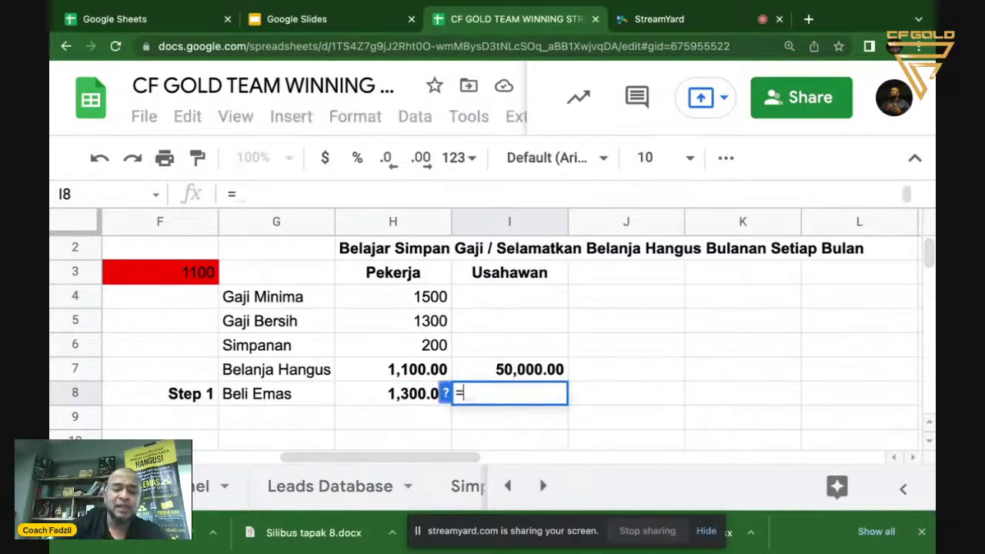
left_click(533, 374)
type("/.85")
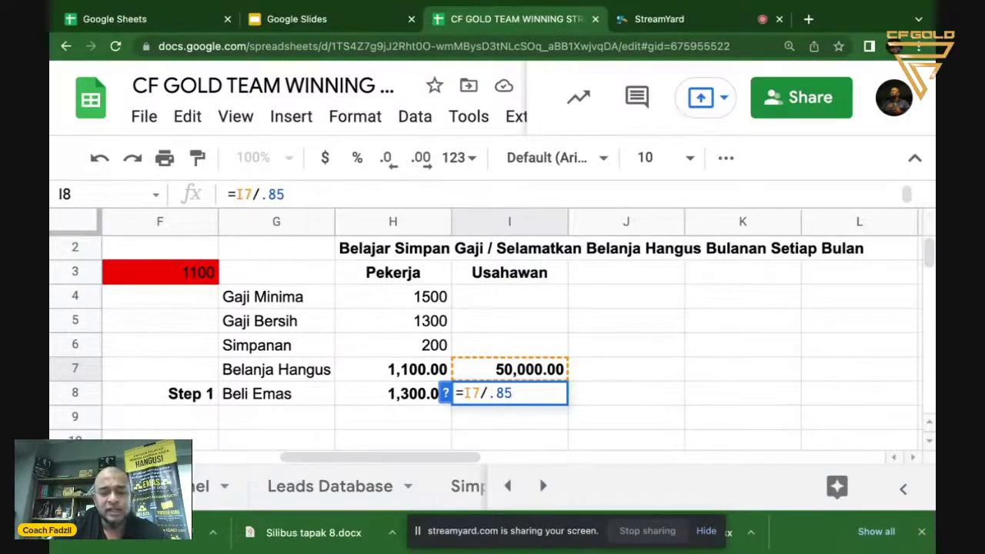
key("Return")
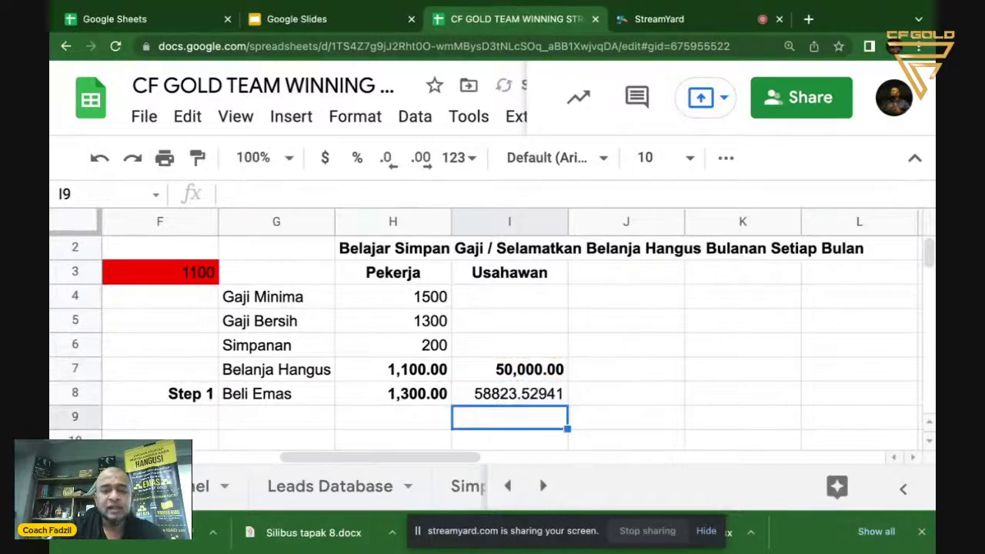
- Format the Usahawan Beli Emas amount in I8 as a bold number with thousands separator and two decimals
key("Up")
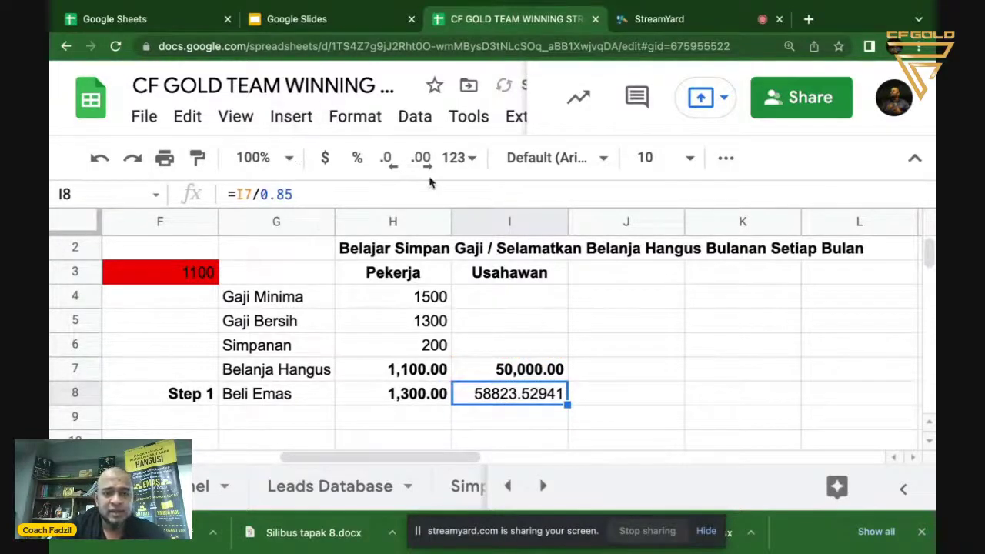
left_click(467, 158)
left_click(538, 291)
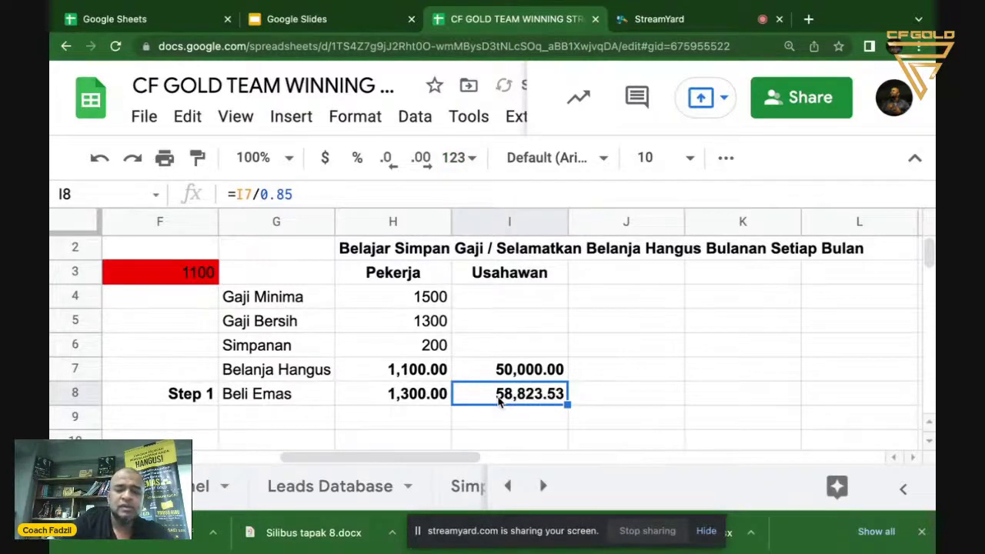
left_click(629, 351)
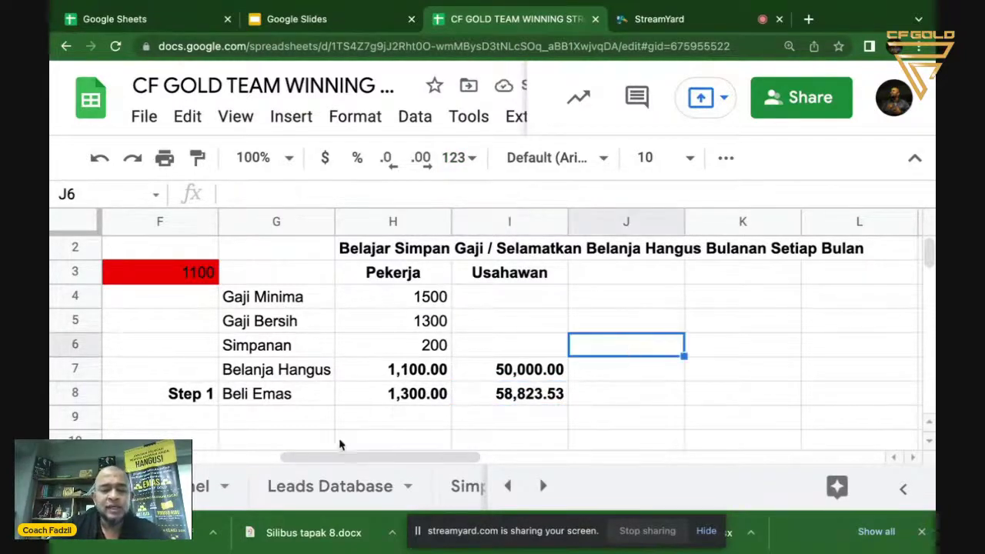
- Enter the label "Pajak Emas 85%" in G9 below Beli Emas and fit column G's width to its contents
left_click(413, 399)
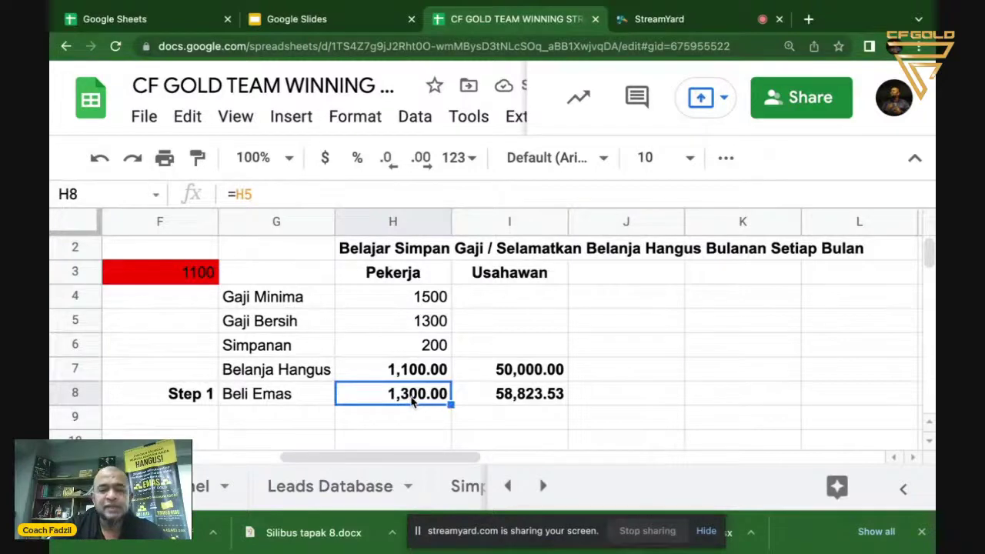
scroll(412, 399, "down", 1)
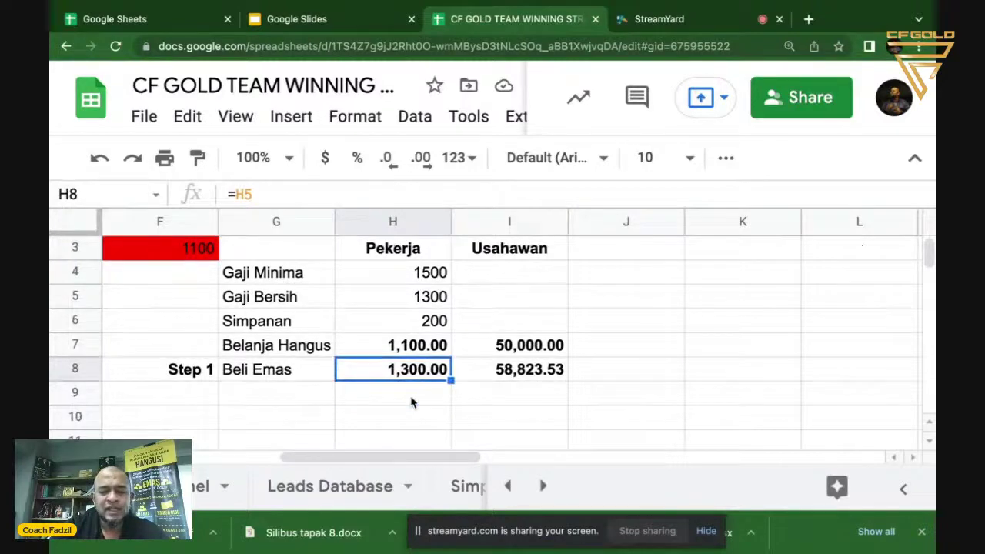
left_click(246, 399)
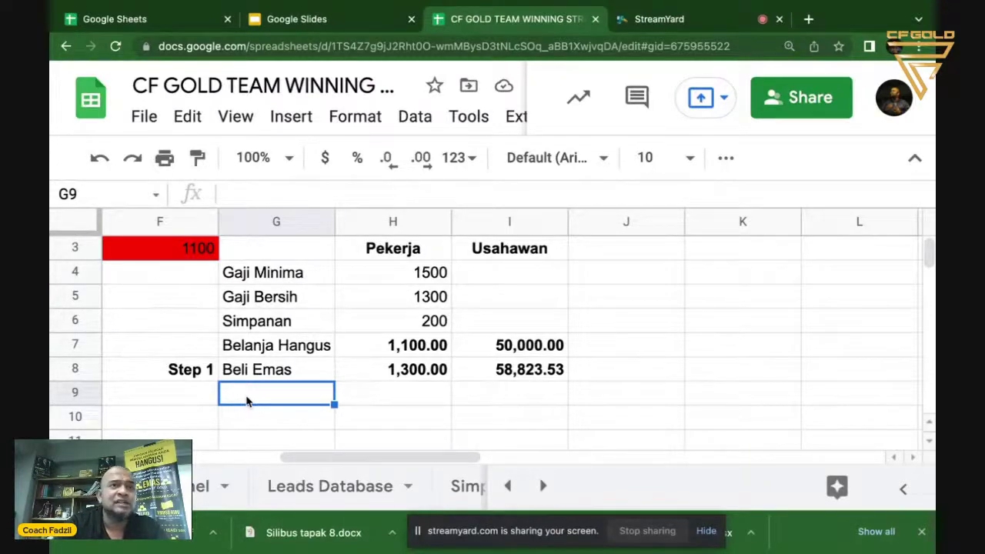
type("P")
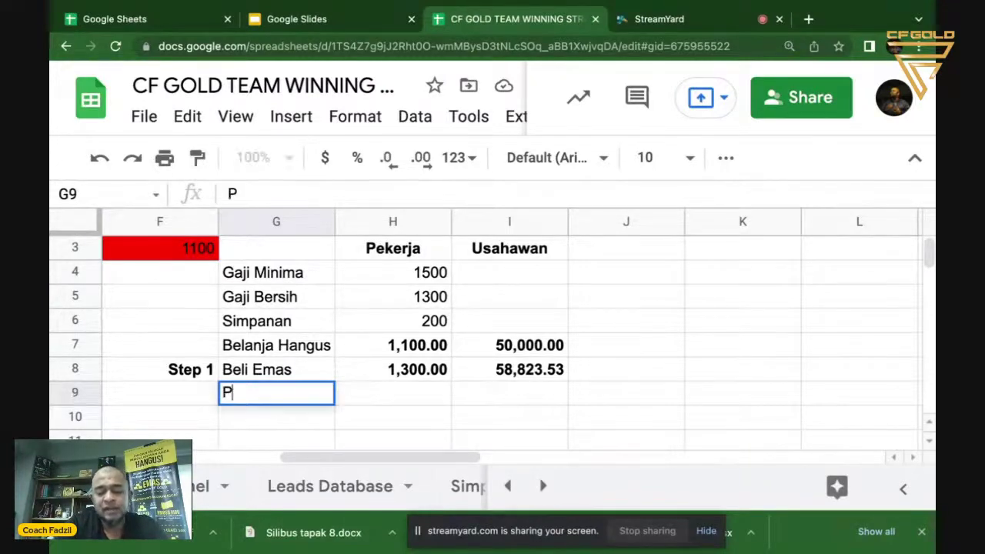
type("ajak")
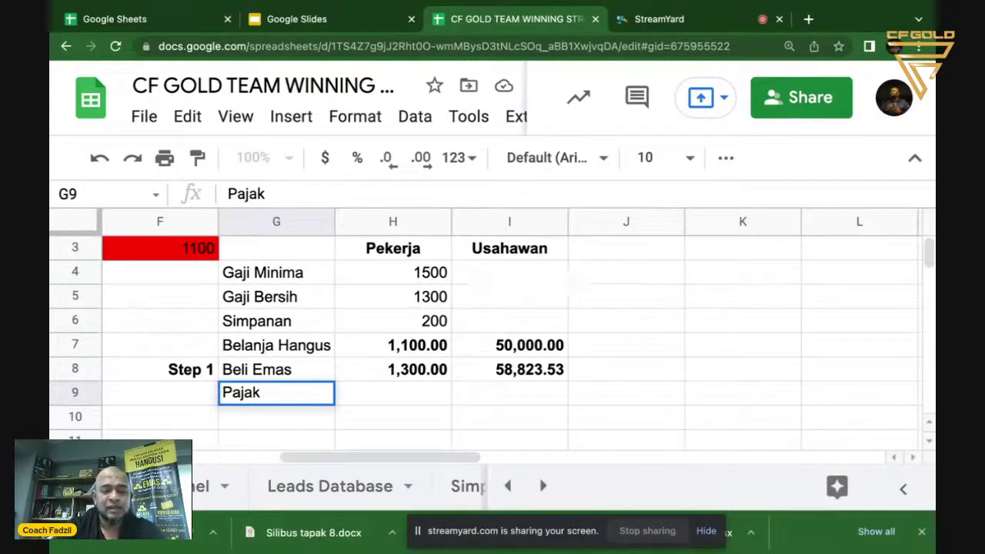
type("Emas ")
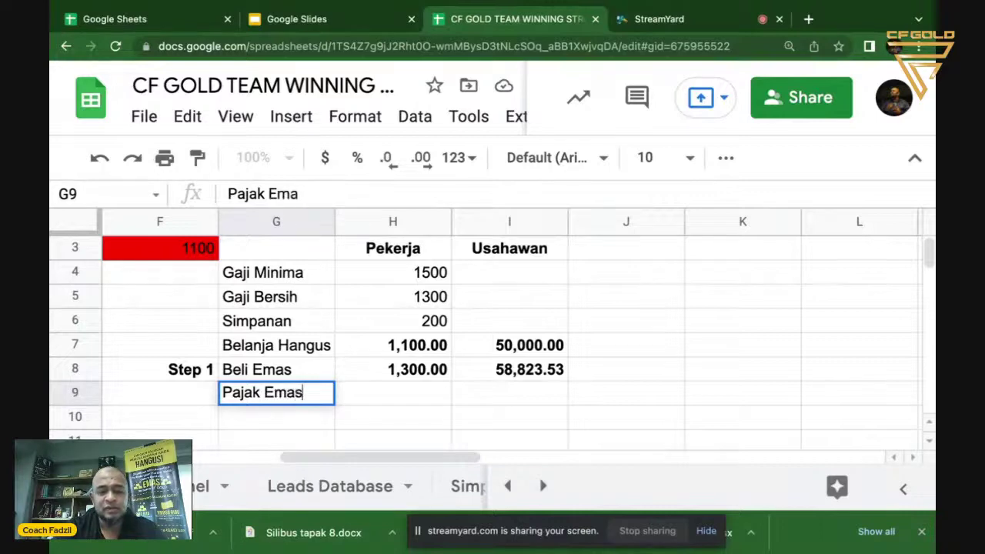
type("85%")
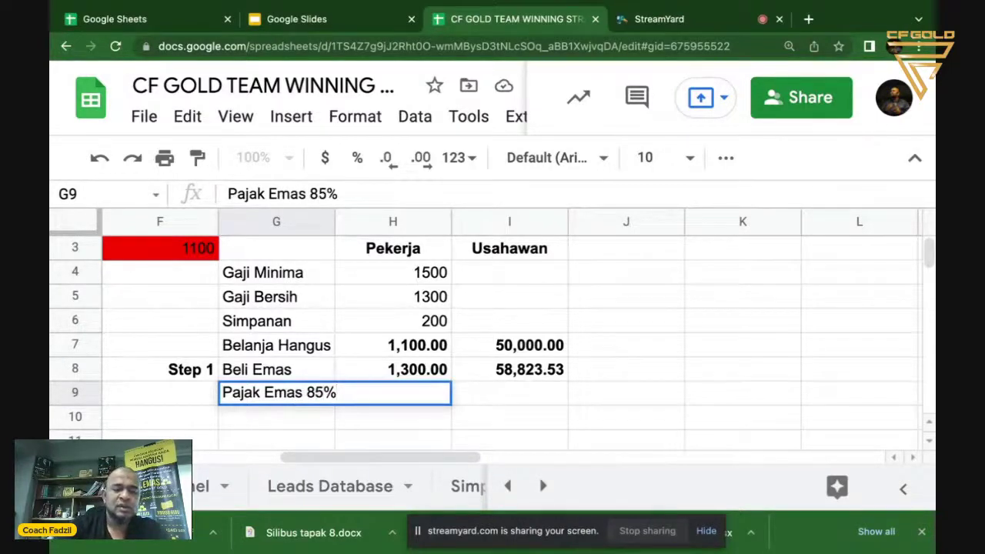
key("Return")
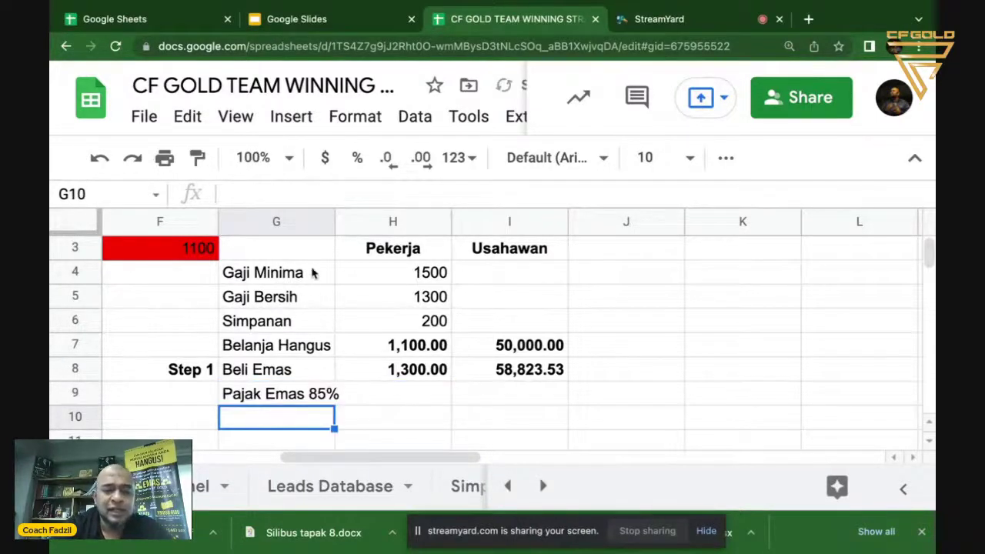
double_click(333, 221)
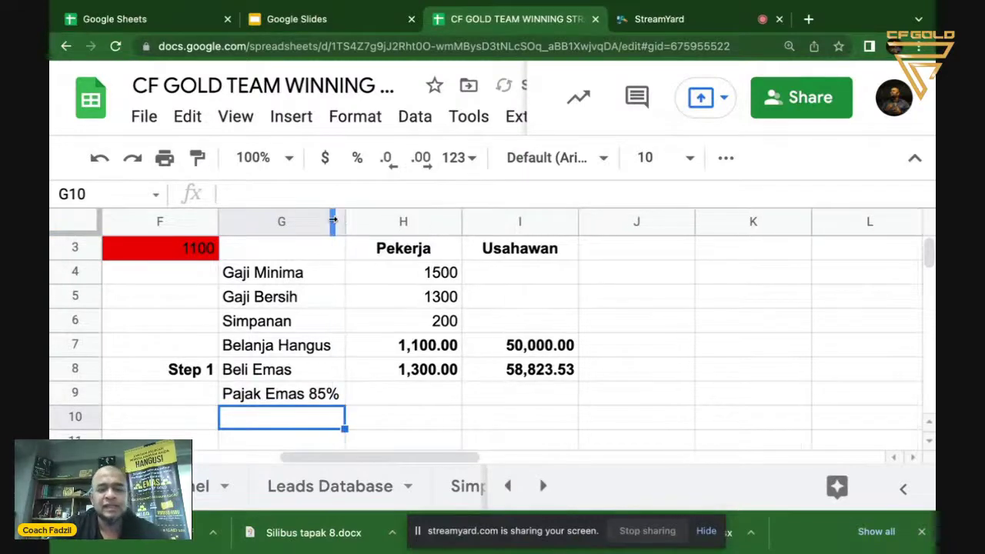
- Enter the label "Step 2" in F9 beside Pajak Emas 85%, aligned to the right and in bold
left_click(201, 394)
type("Step 2")
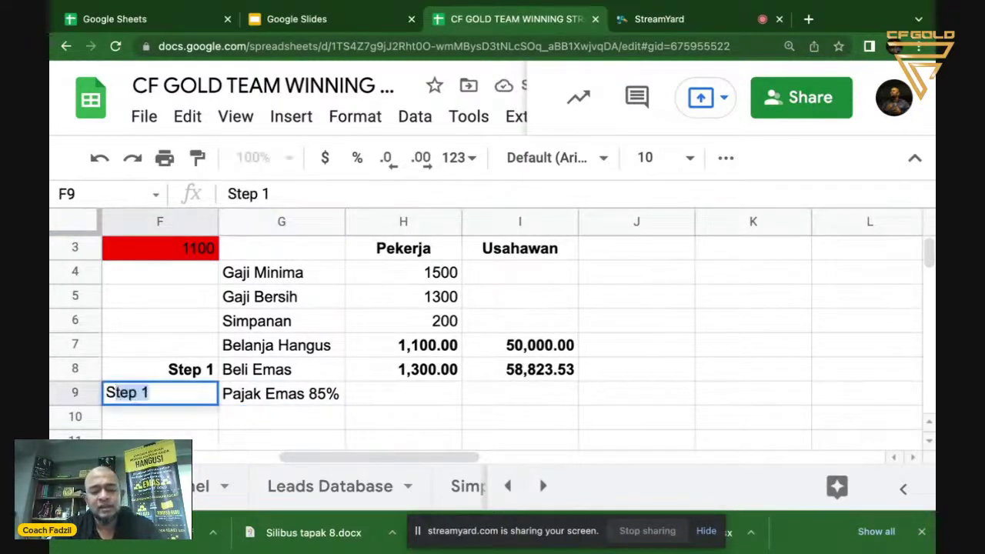
key("Return")
key("Up")
left_click(365, 120)
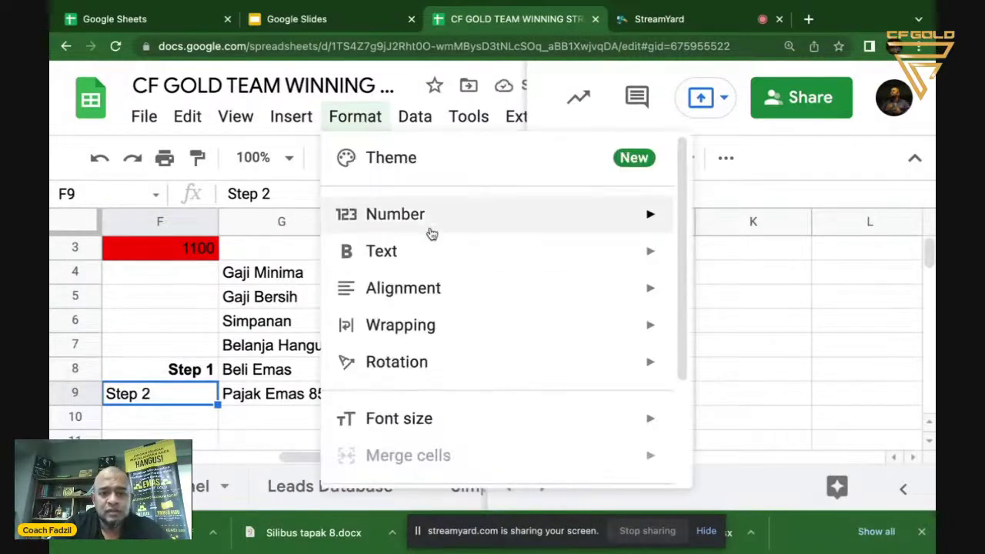
mouse_move(447, 301)
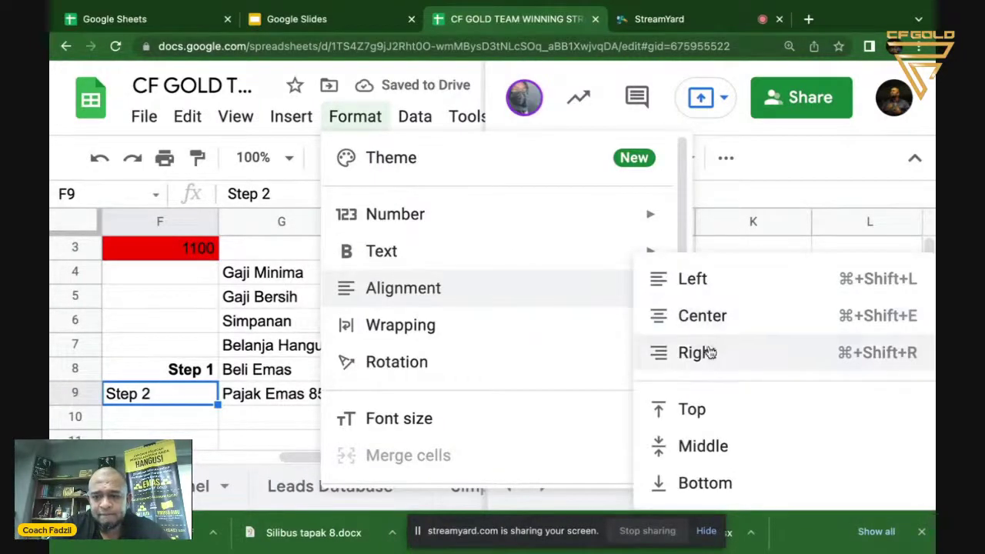
left_click(710, 353)
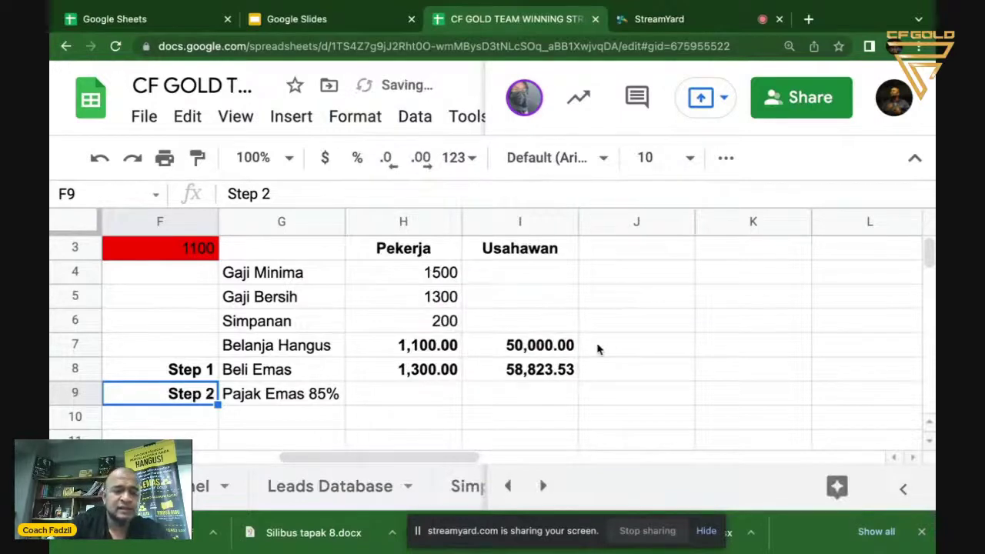
key("ctrl+b")
- Copy the formatted "Step 2" label from F9 into F10 as the base for the following step's label
key("ctrl+c")
key("Down")
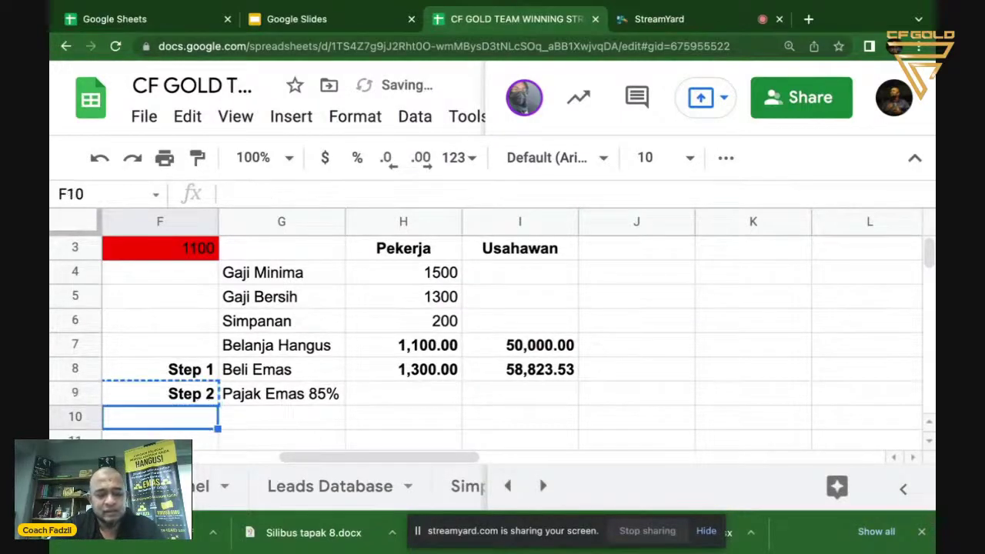
key("ctrl+v")
key("Down")
- Enter the formula =H8*.85 in H9 to calculate the Pekerja amount for Pajak Emas 85%
left_click(159, 369)
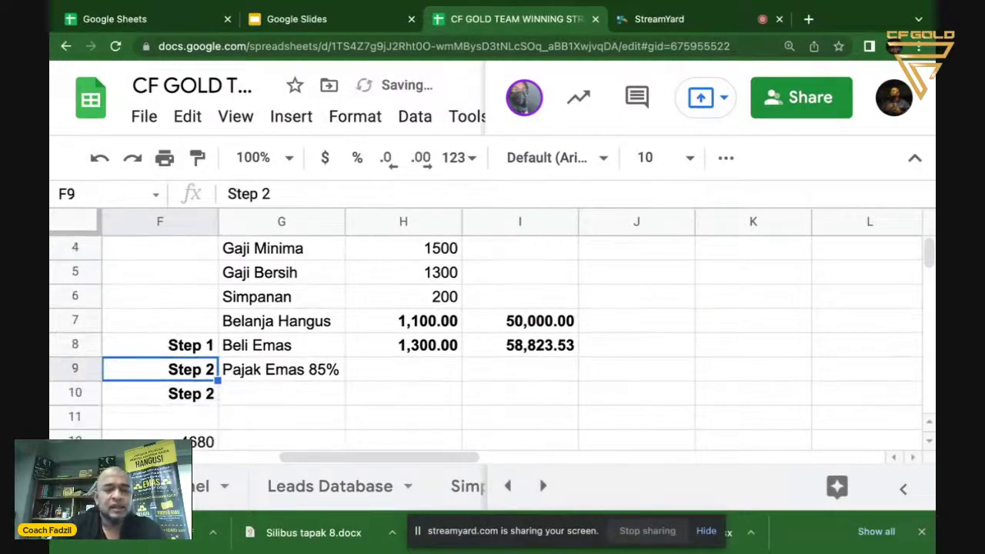
left_click(281, 369)
left_click(403, 370)
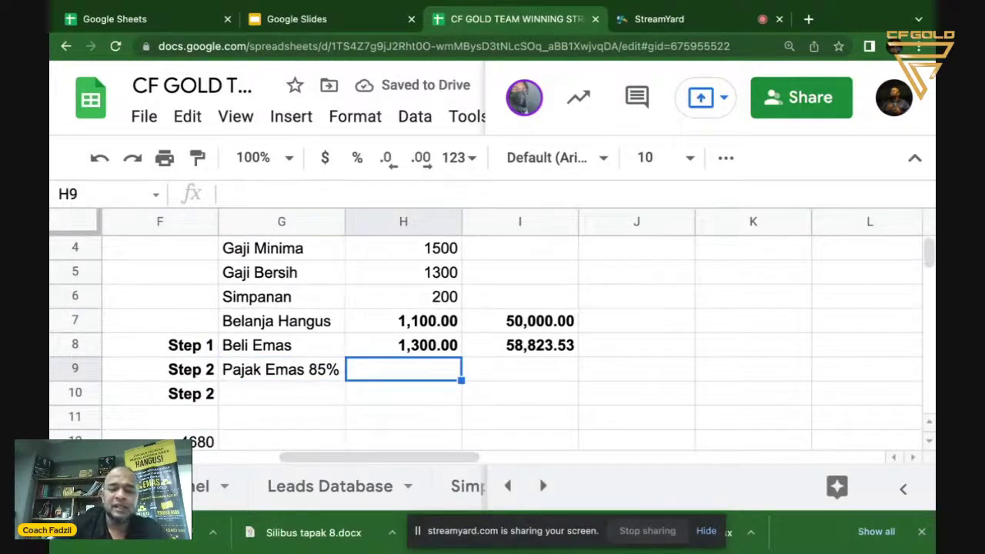
type("=")
left_click(450, 346)
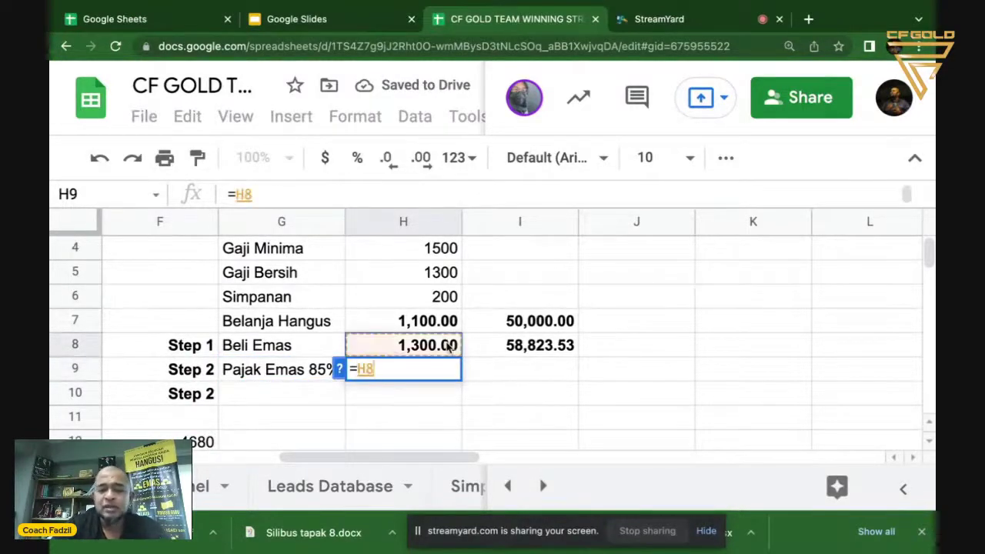
type("*")
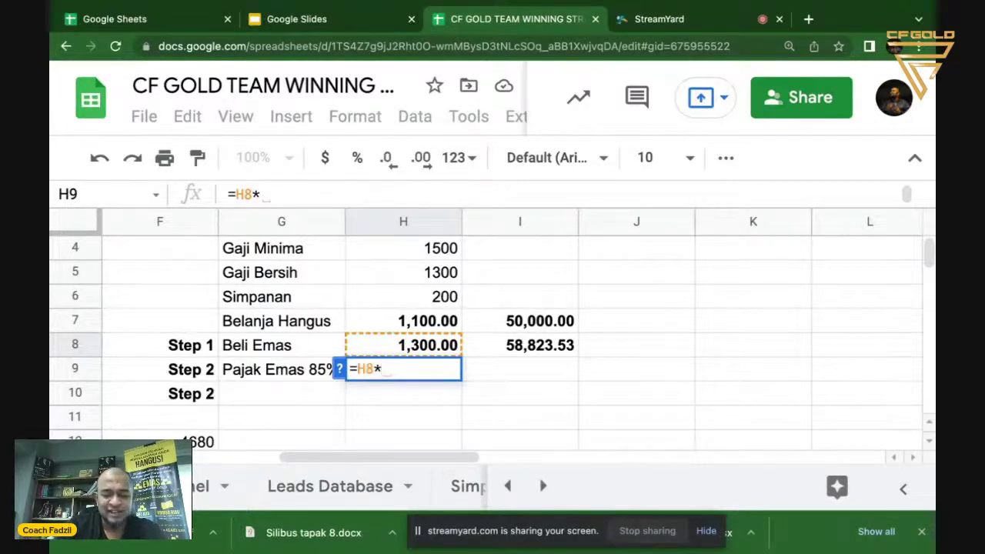
type(".85")
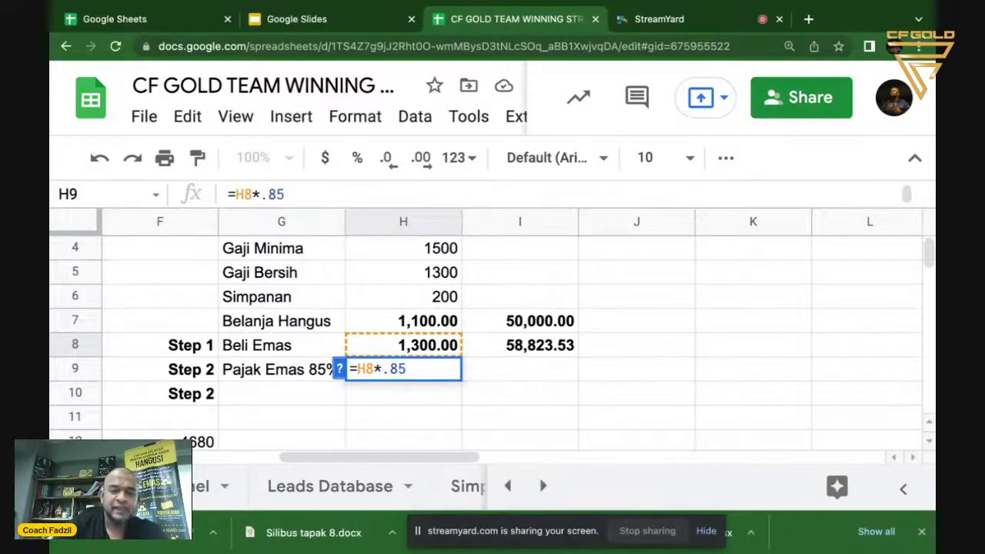
key("Return")
- Apply the Number format with thousands separator and two decimals to the Pekerja Pajak Emas amount in H9
left_click(403, 370)
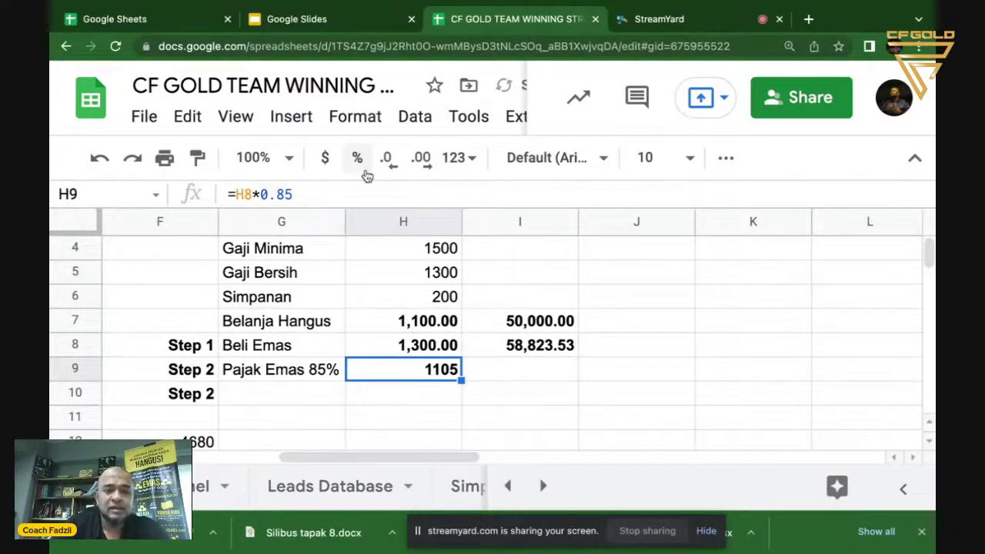
left_click(355, 117)
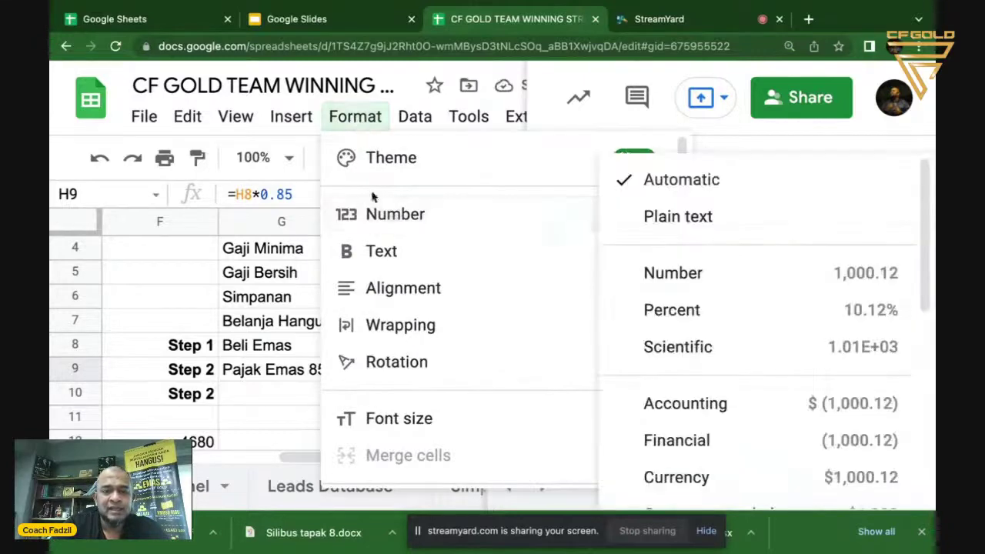
left_click(307, 345)
left_click(391, 377)
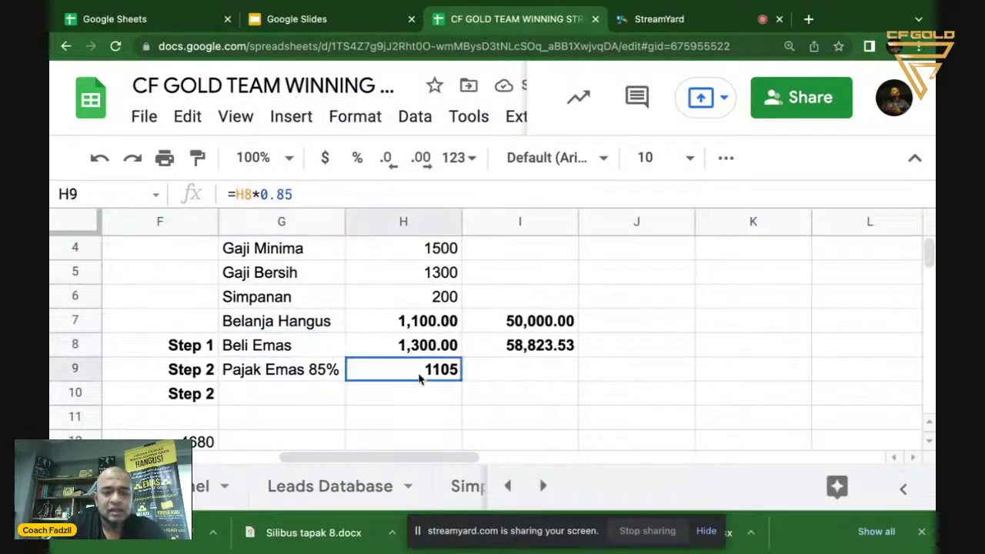
left_click(476, 160)
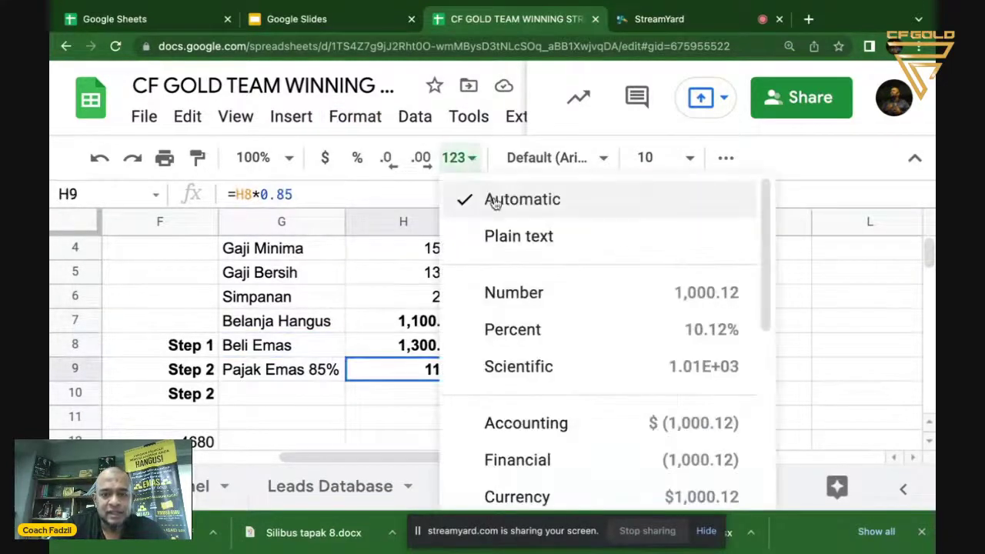
left_click(531, 293)
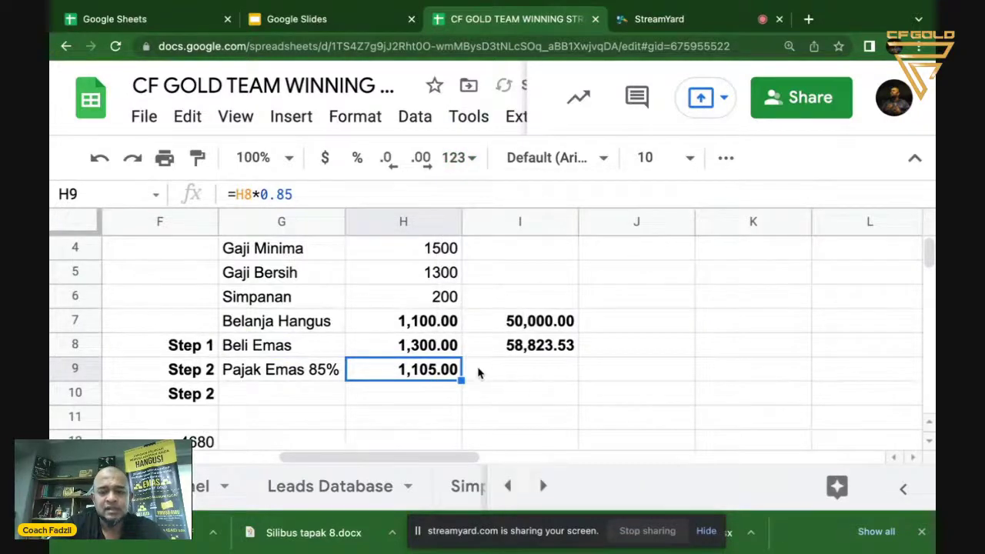
- Copy the Pajak Emas 85% formula and formatting from H9 into the Usahawan cell I9
key("ctrl+c")
left_click(477, 373)
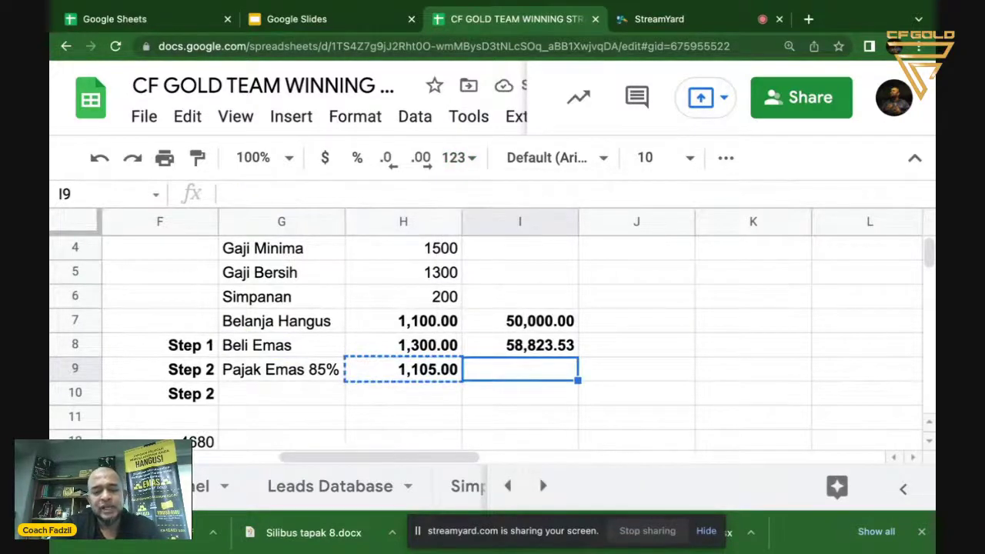
key("ctrl+v")
- Review the Beli Emas row and the salary and savings labels in column G beneath the table's title
left_click(520, 345)
left_click(404, 344)
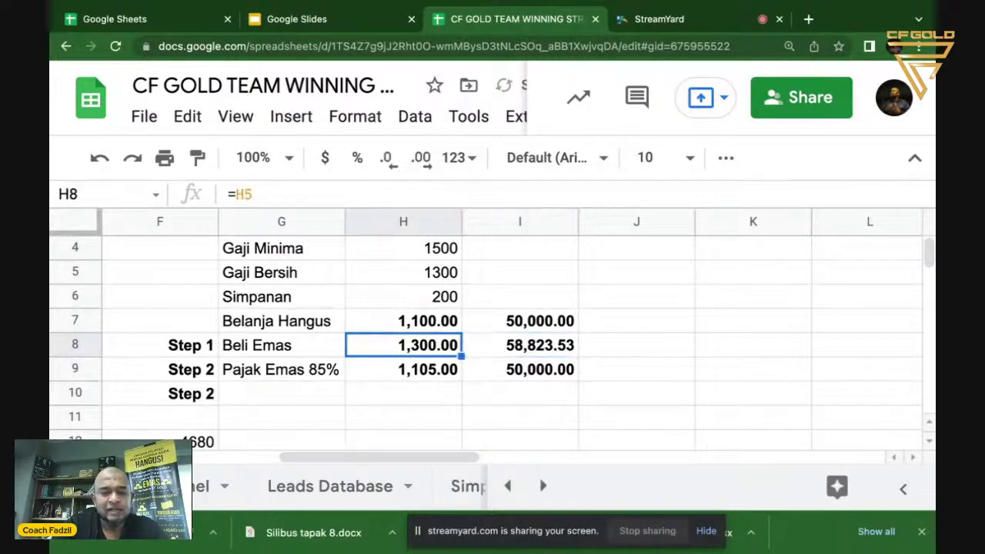
left_click(281, 345)
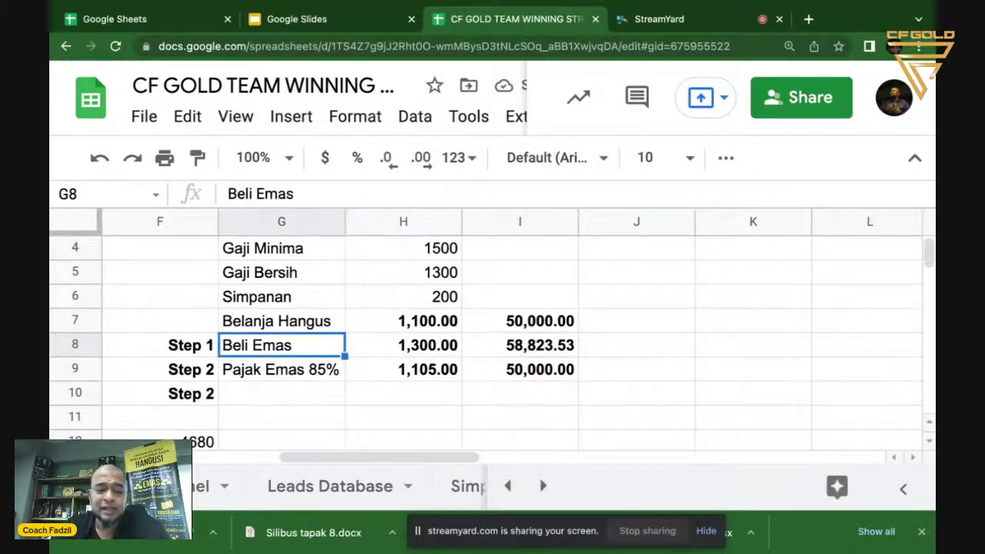
key("Up")
key("Up")
key("Up")
key("Up")
key("Up")
key("Up")
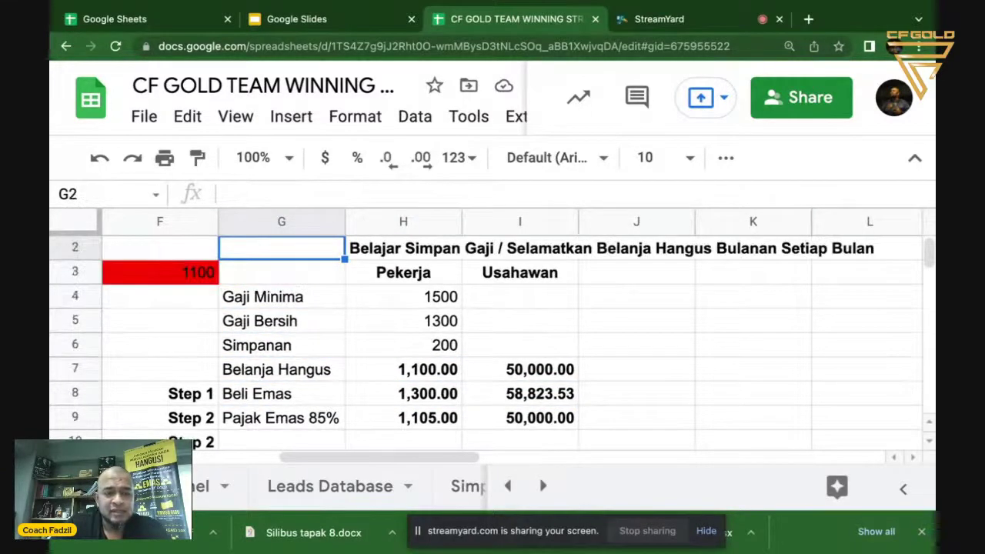
key("Down")
key("Down")
key("Down")
key("Down")
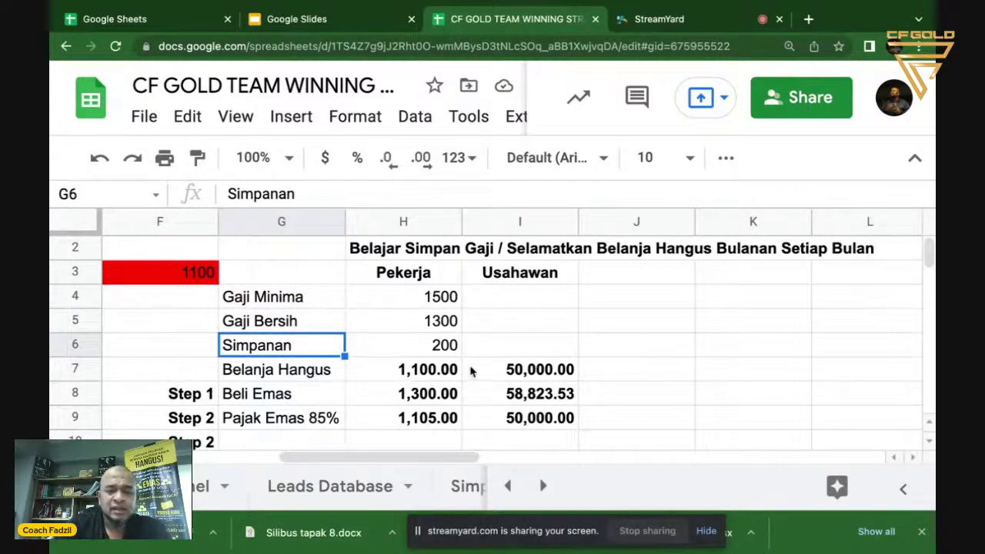
- Compare the Pekerja and Usahawan amounts and formulas for Belanja Hangus, Beli Emas and Pajak Emas 85%
left_click(447, 397)
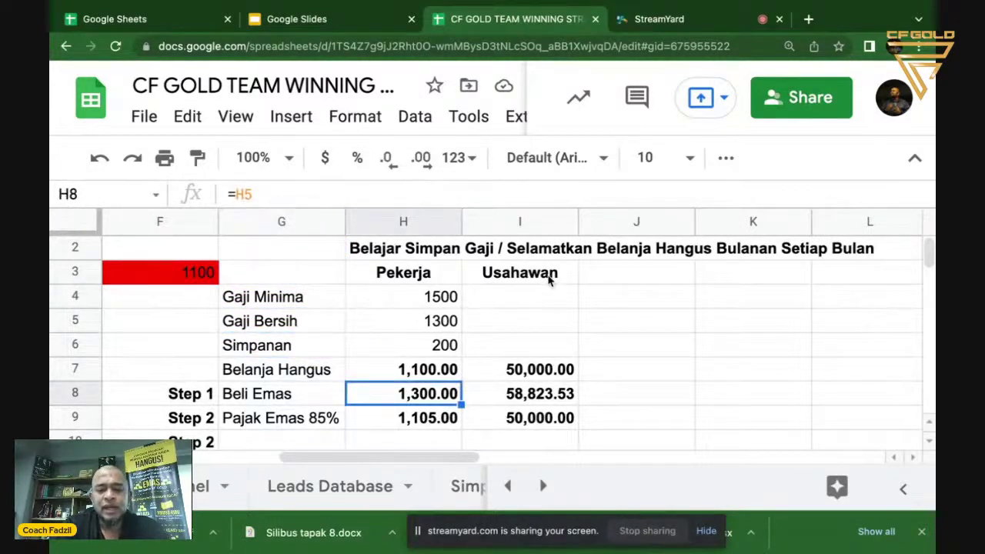
left_click(539, 370)
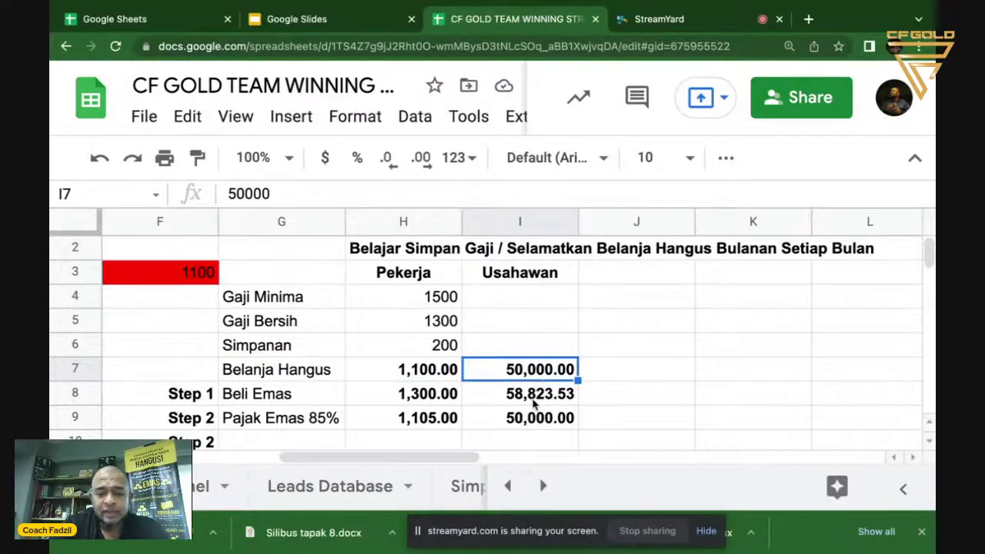
left_click(533, 398)
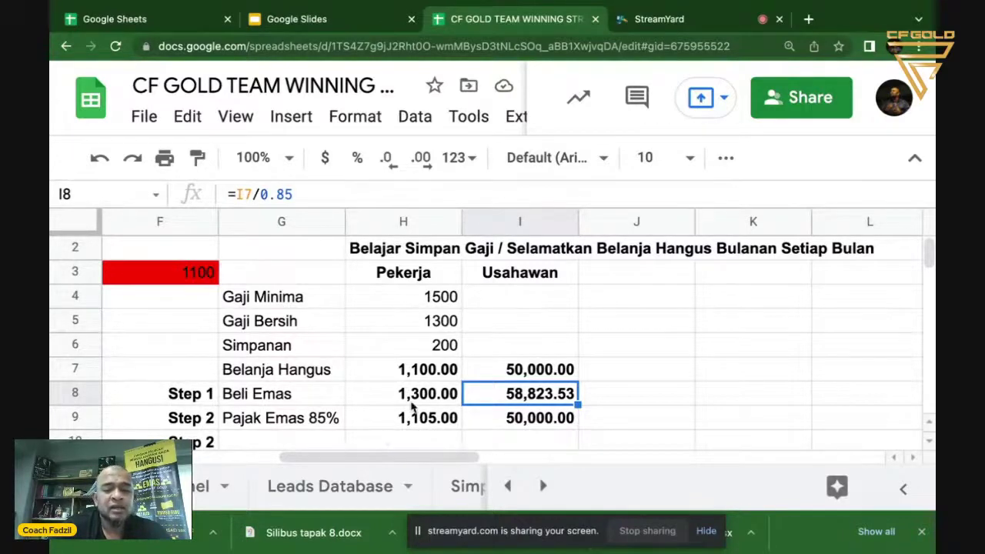
scroll(435, 399, "down", 1)
left_click(433, 396)
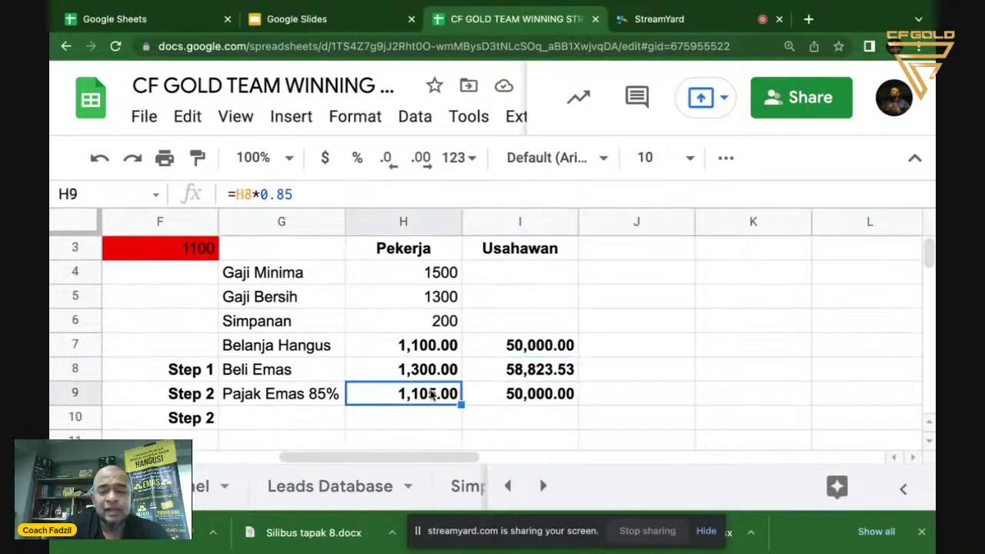
left_click(437, 374)
left_click(509, 372)
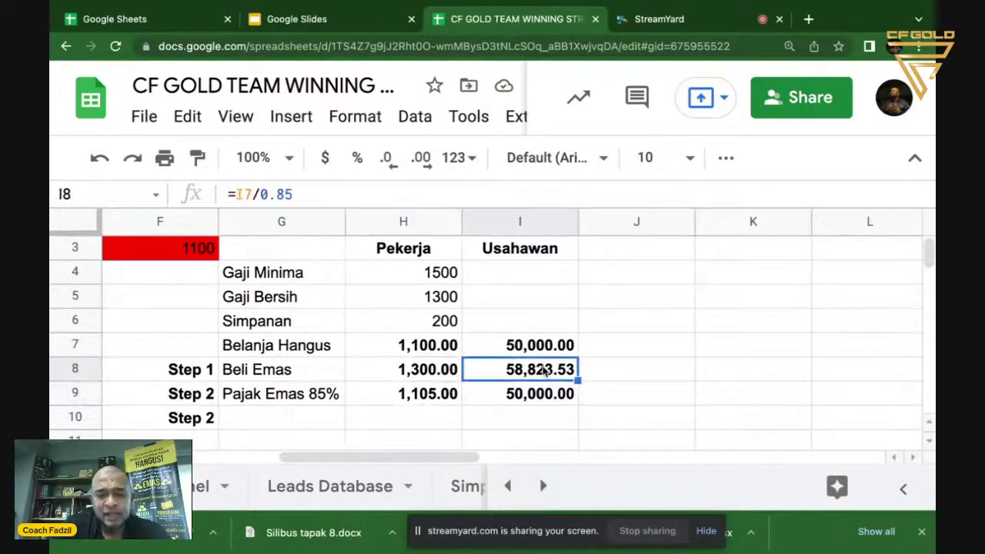
left_click(422, 400)
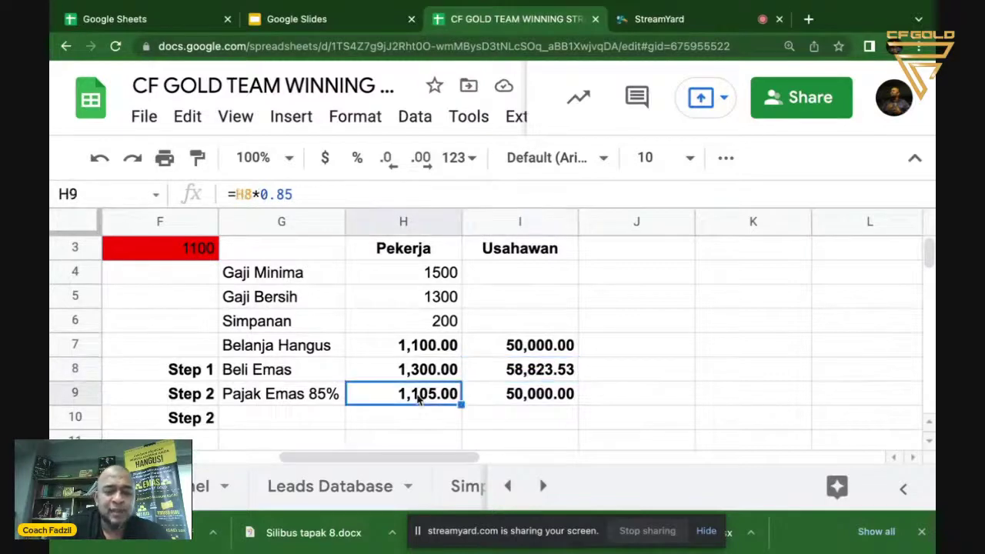
left_click(541, 395)
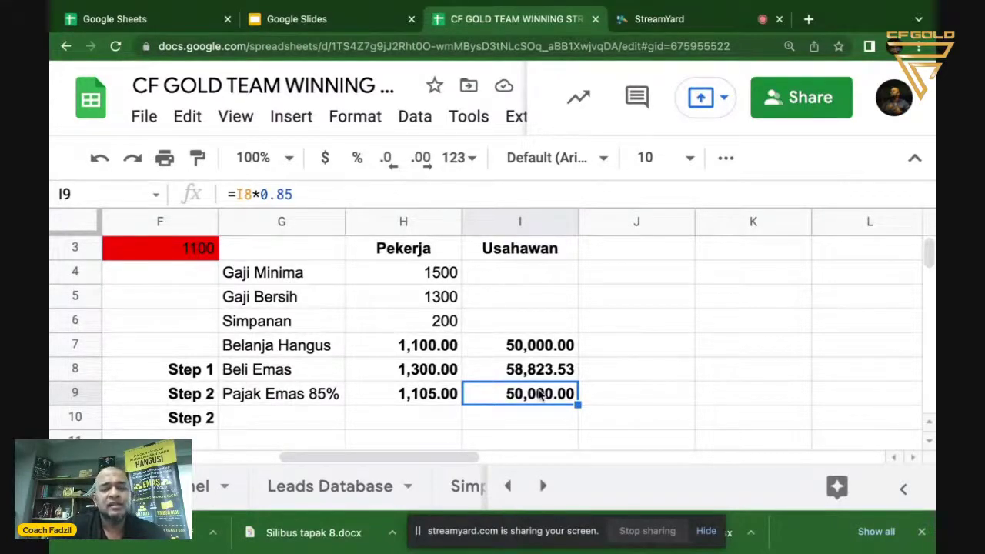
left_click(428, 397)
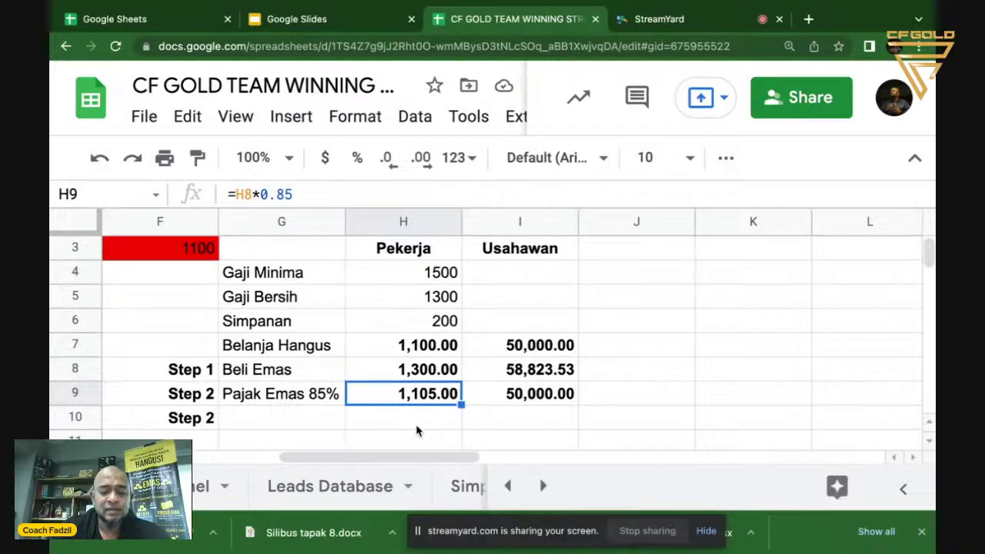
left_click(420, 423)
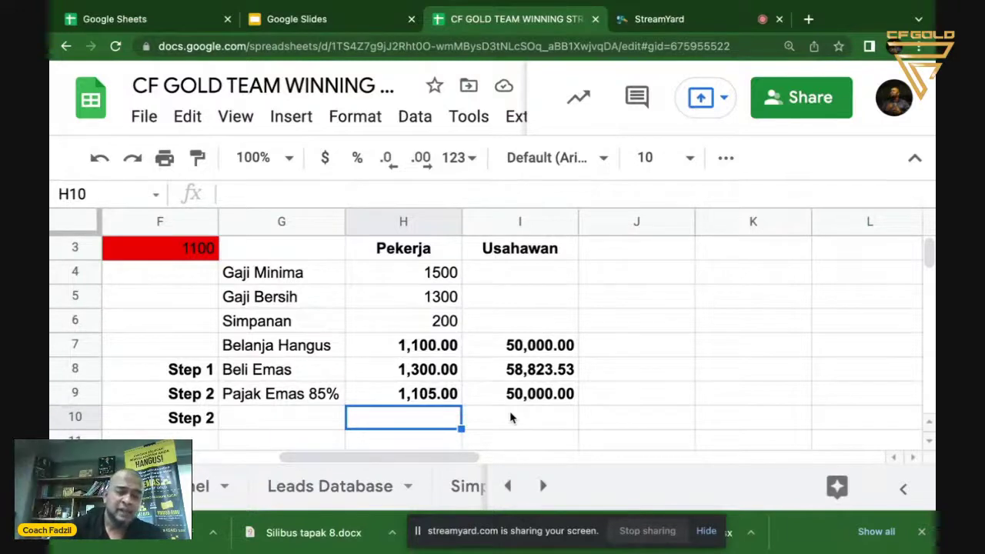
- Make the Pekerja values for Gaji Minima, Gaji Bersih and Simpanan in H4:H6 bold
left_click(455, 280)
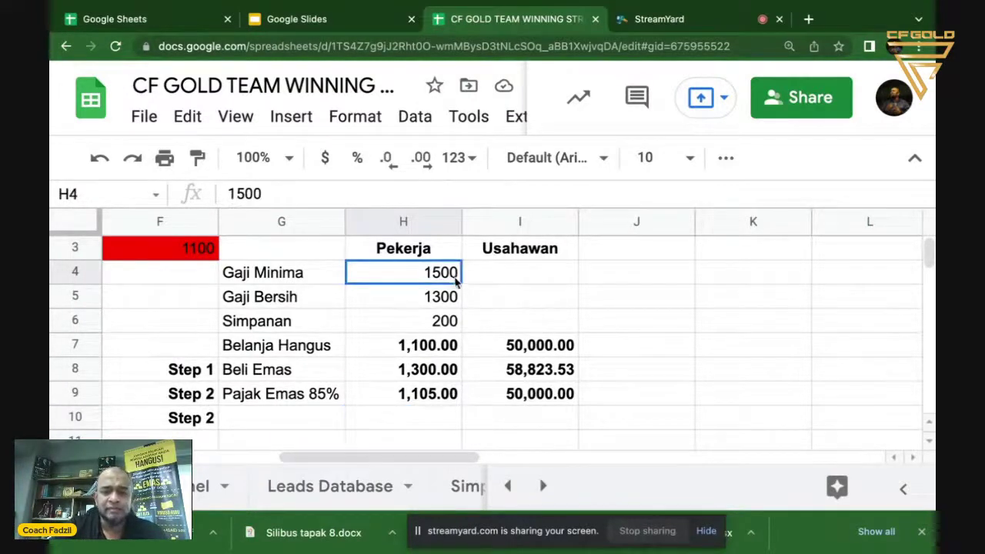
left_click_drag(455, 280, 455, 320)
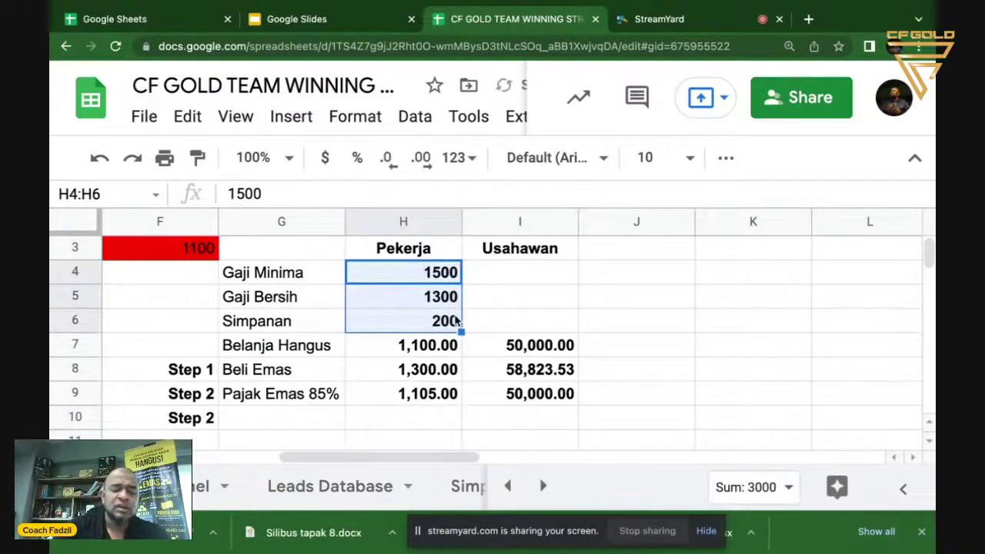
left_click(440, 420)
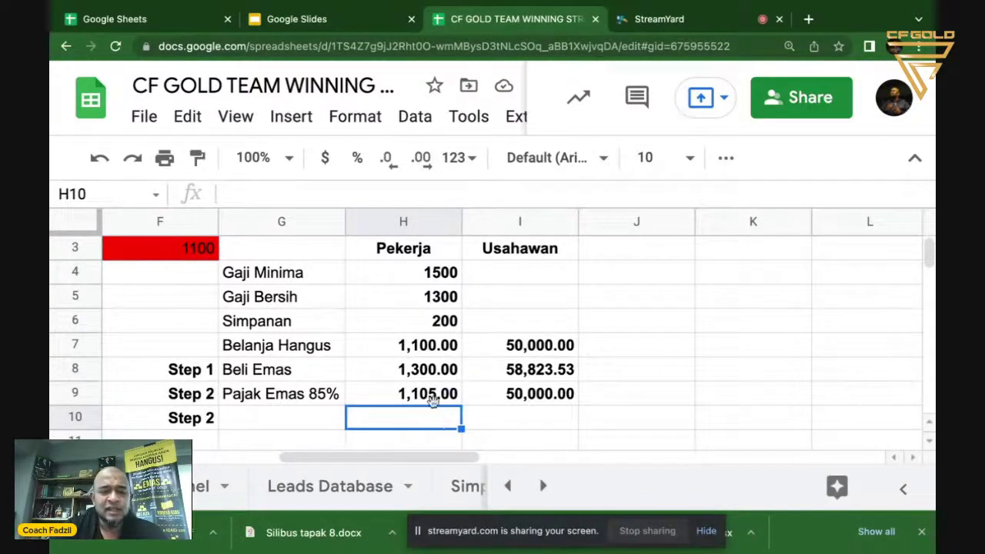
left_click(444, 395)
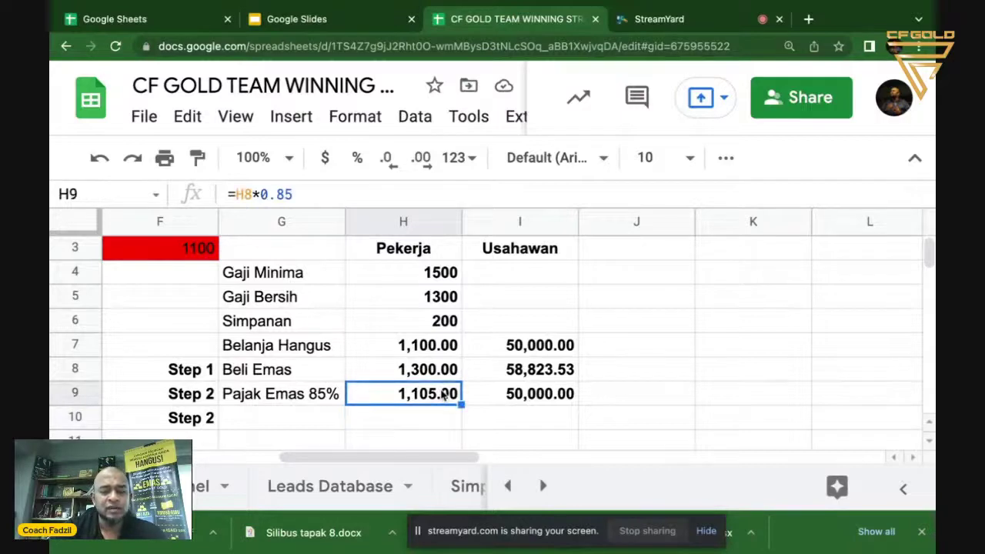
left_click(430, 423)
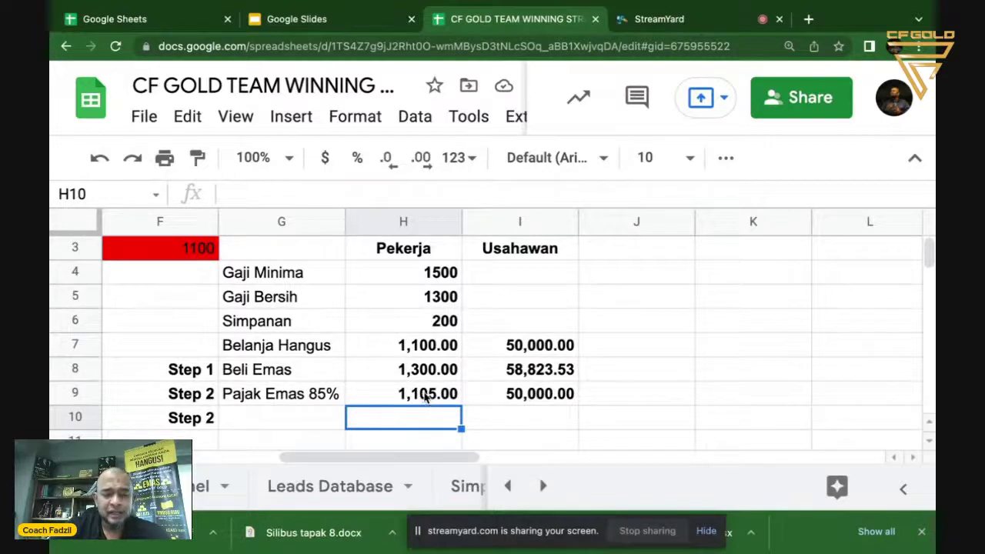
left_click(425, 396)
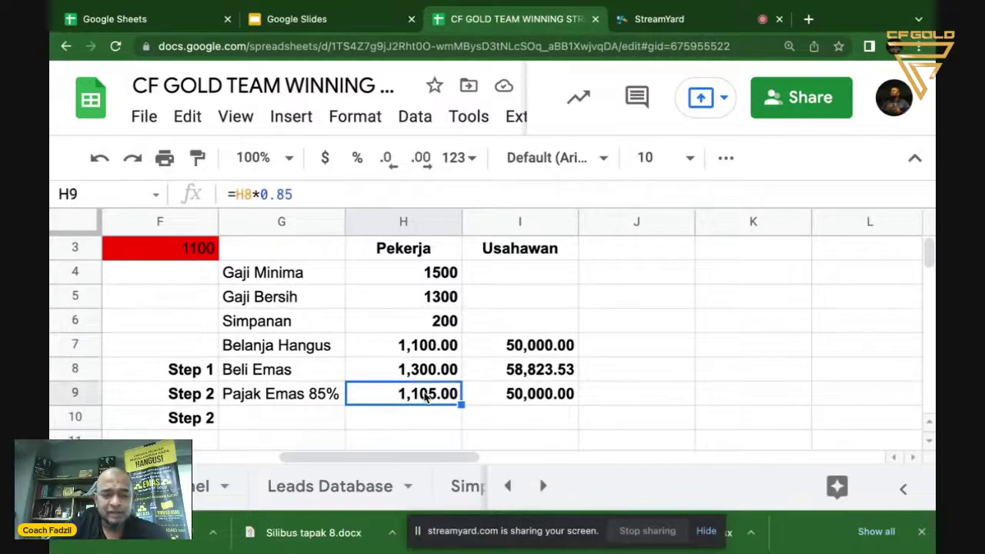
- Enter the label "Belanja" in G10, below Pajak Emas 85%
left_click(519, 397)
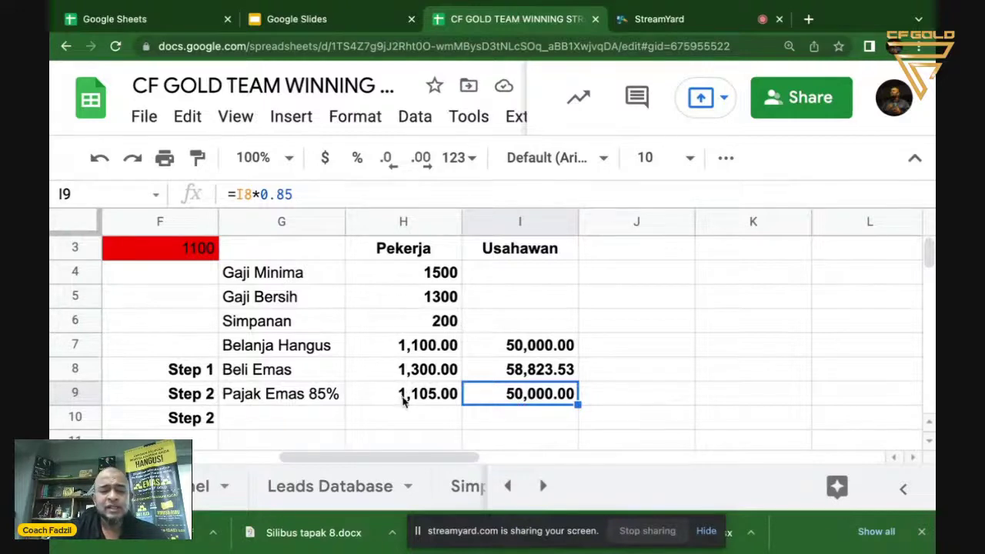
left_click(265, 423)
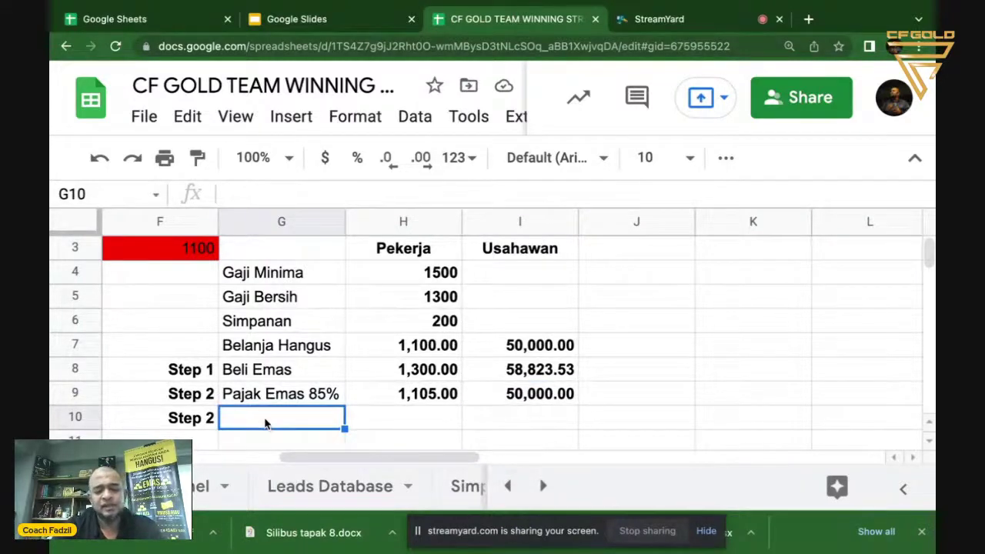
type("Spend")
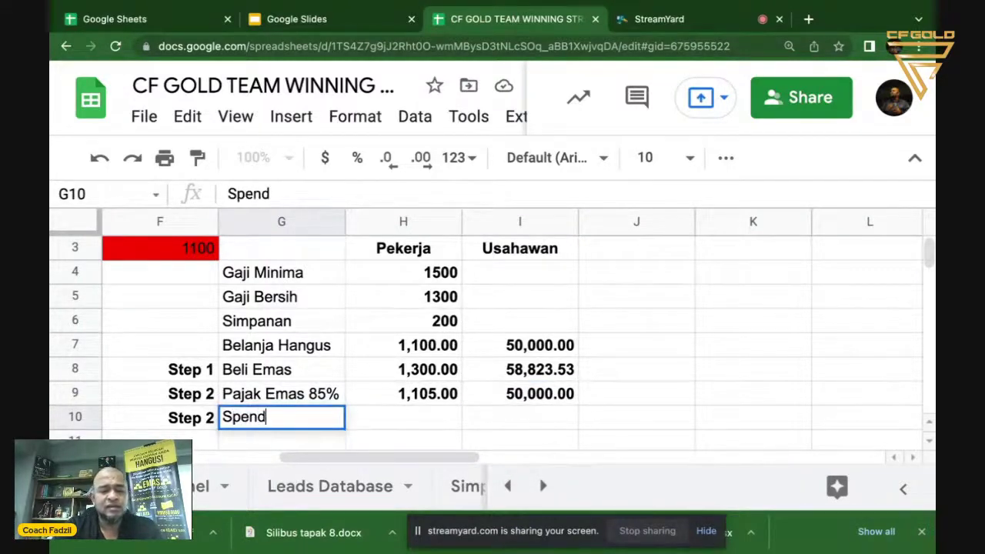
key("BackSpace")
key("BackSpace")
key("BackSpace")
key("BackSpace")
key("BackSpace")
type("Belanja")
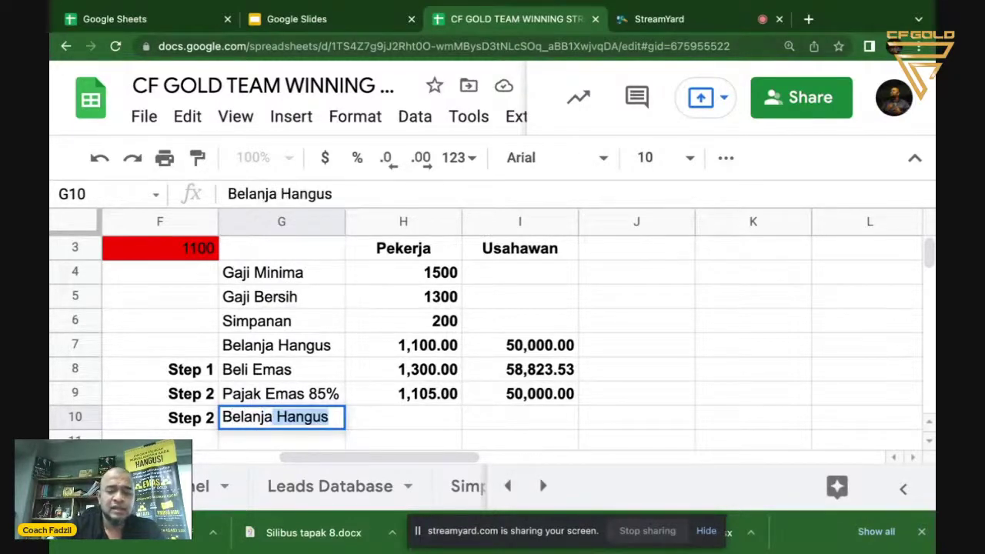
key("BackSpace")
key("Return")
- Fill the Belanja row by referencing the pawn amounts above, with =H9 in H10 and =I9 in I10
left_click(403, 394)
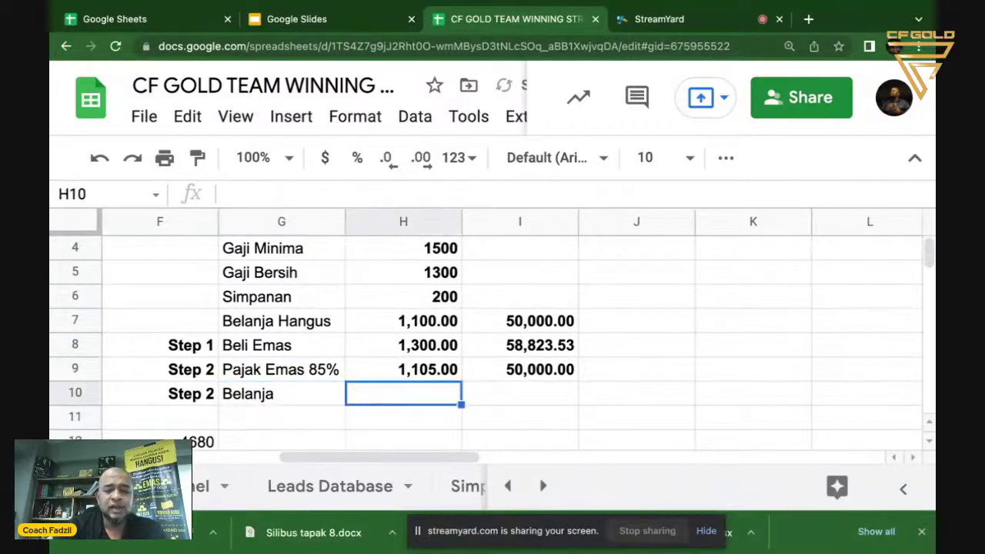
type("=")
key("Up")
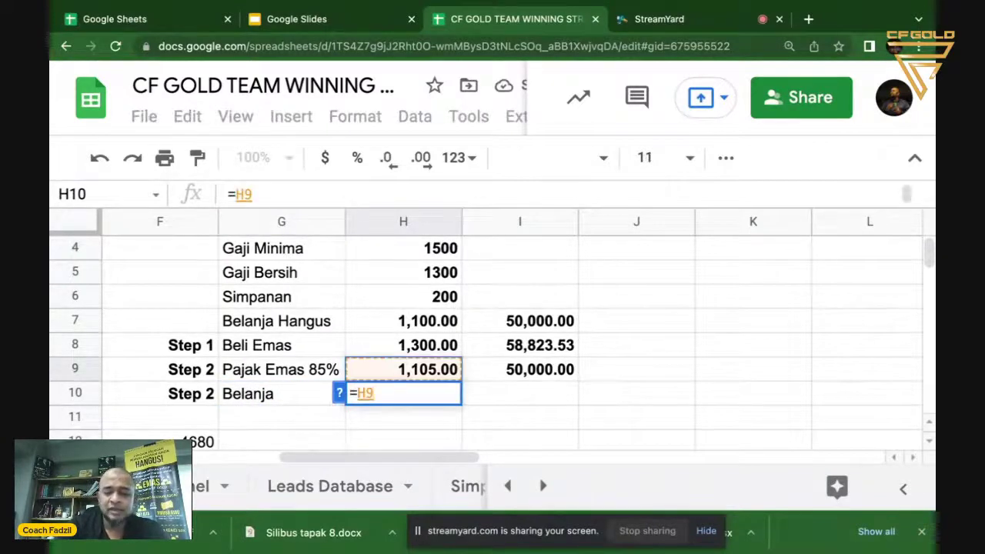
key("Return")
left_click(520, 394)
type("=")
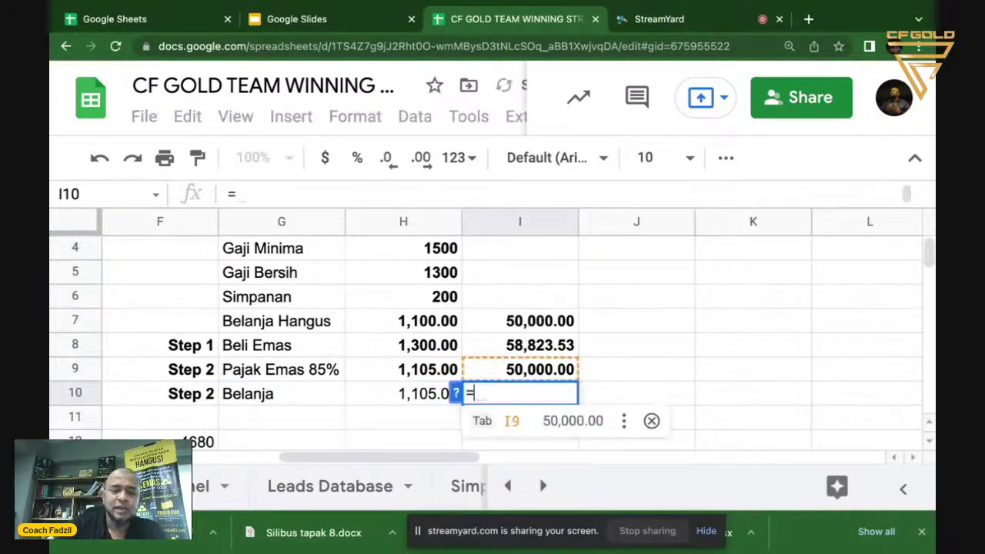
key("Up")
key("Return")
key("Left")
key("Left")
key("Left")
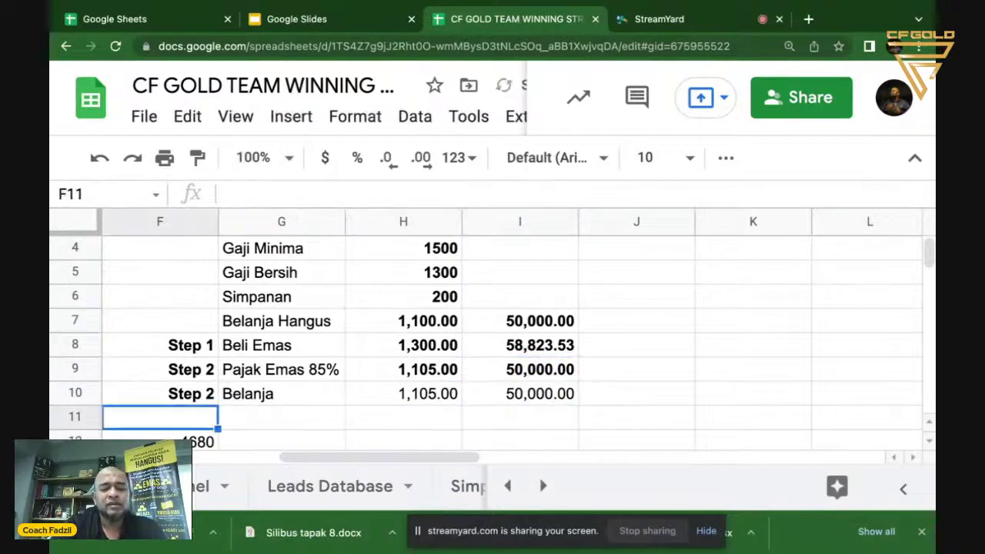
type("Step")
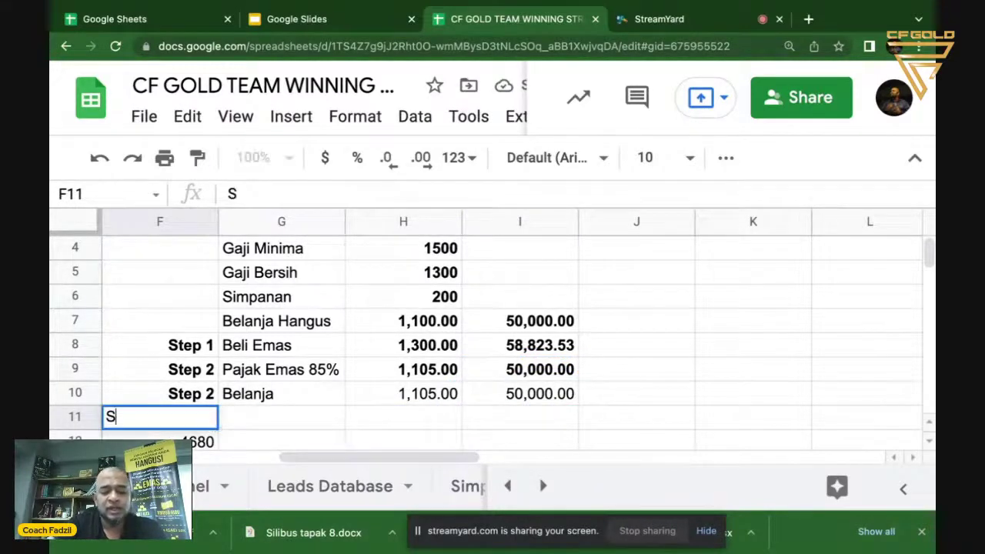
key("BackSpace")
key("BackSpace")
key("BackSpace")
key("BackSpace")
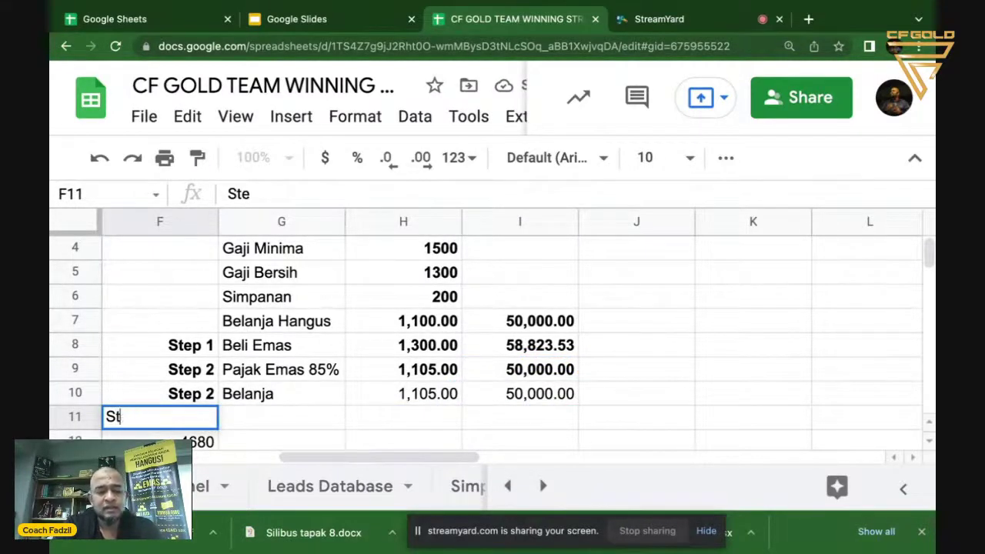
- Change the step label beside Belanja in F10 to "Step 3"
left_click(190, 394)
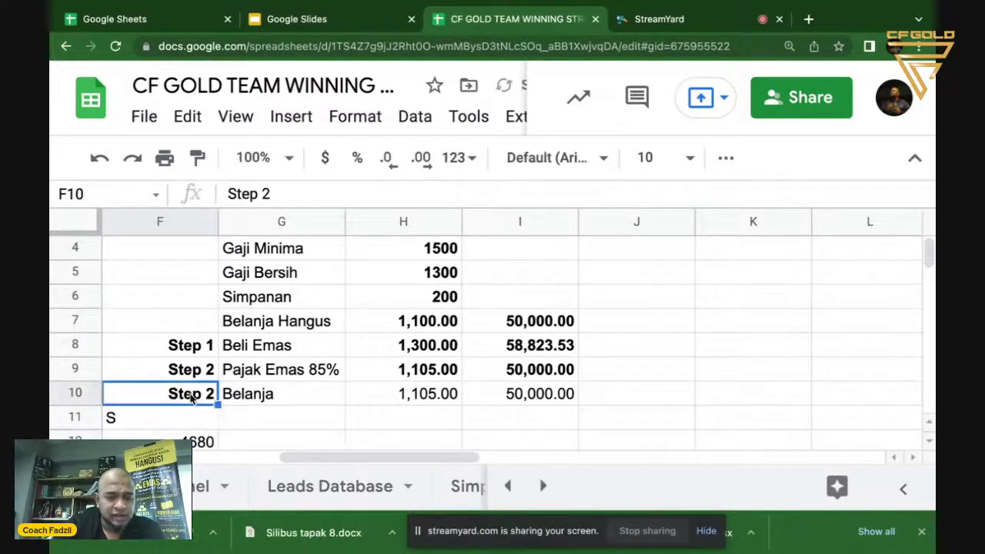
type("Step 3")
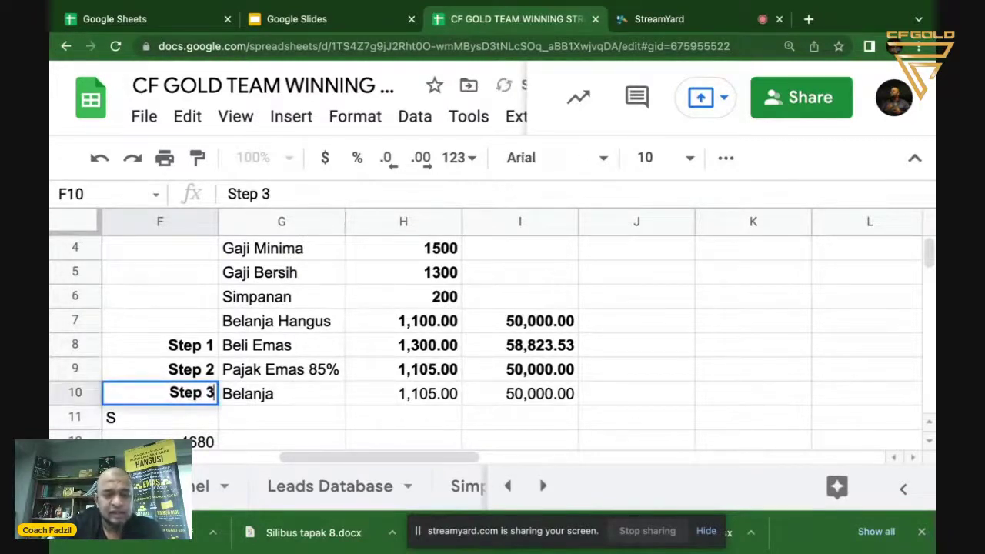
key("Return")
- Copy the Step 3 label from F10 into F11 and clear the leftover value in F12
key("Up")
key("ctrl+c")
key("Down")
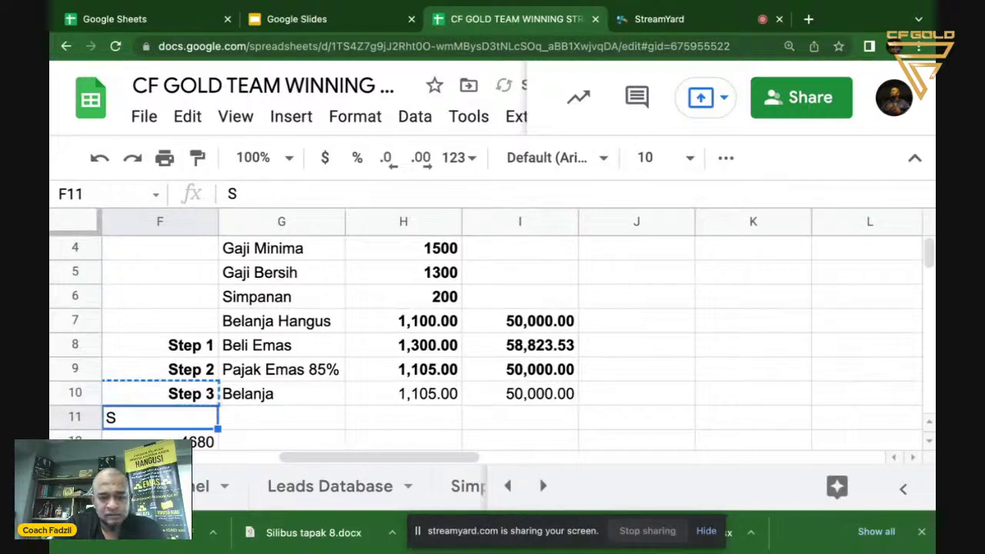
key("ctrl+v")
key("Down")
key("Delete")
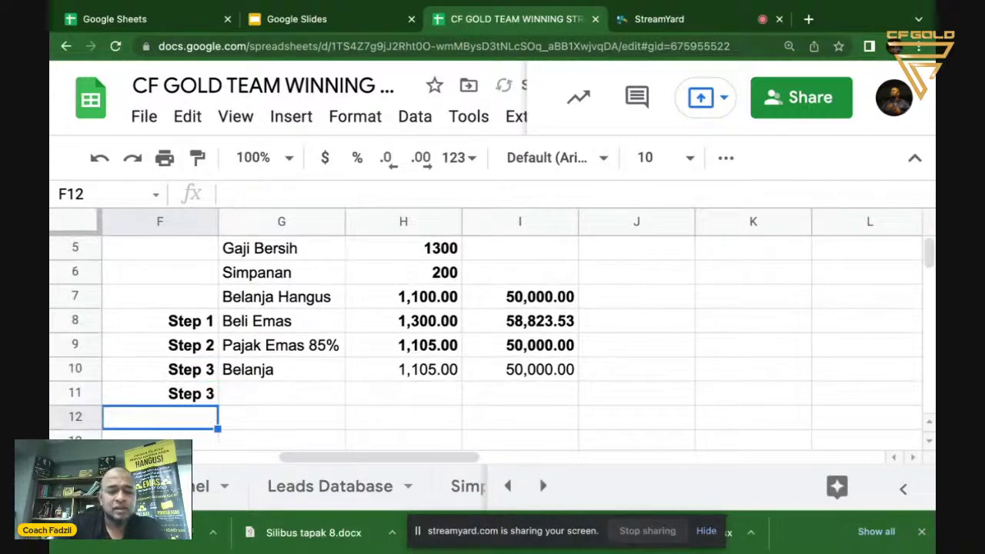
- Enter "Tunggu Emas Naik" in G11 and widen column G to fit the label
key("Up")
key("Right")
type("T")
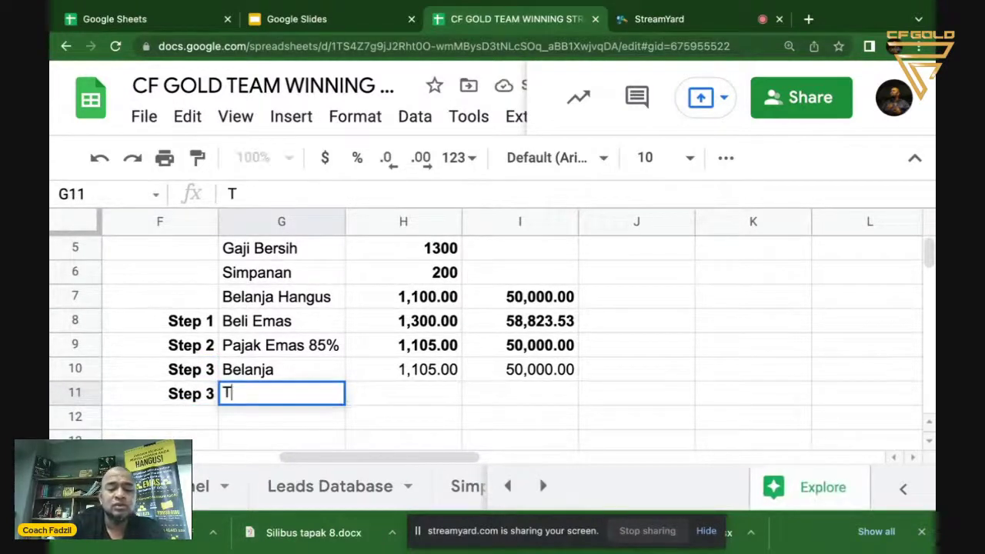
type("unggu")
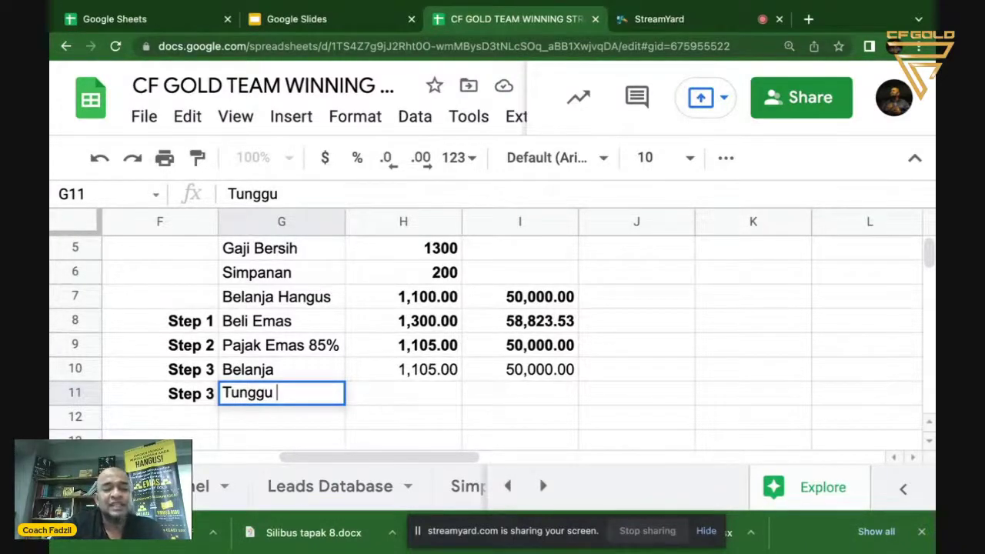
type("Emas Naik")
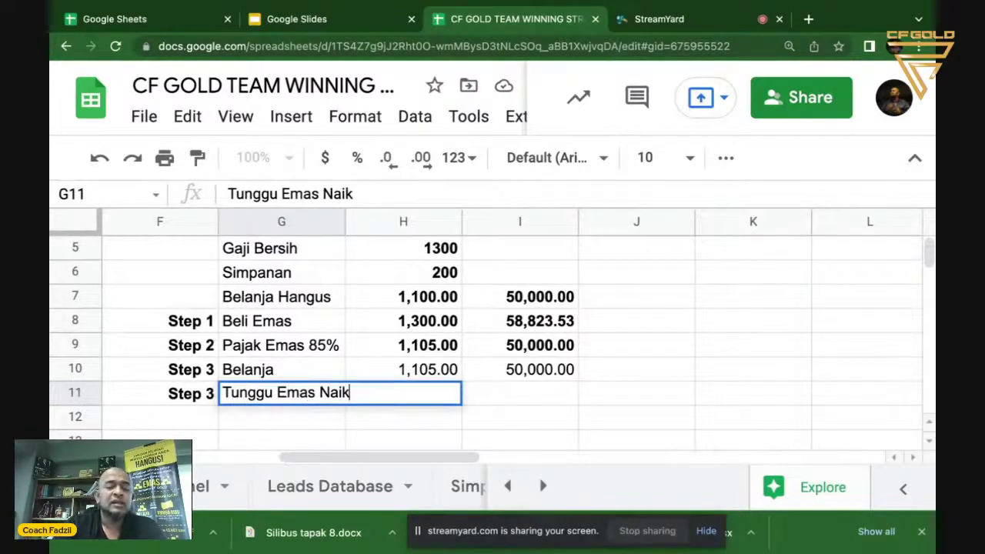
key("Return")
key("Up")
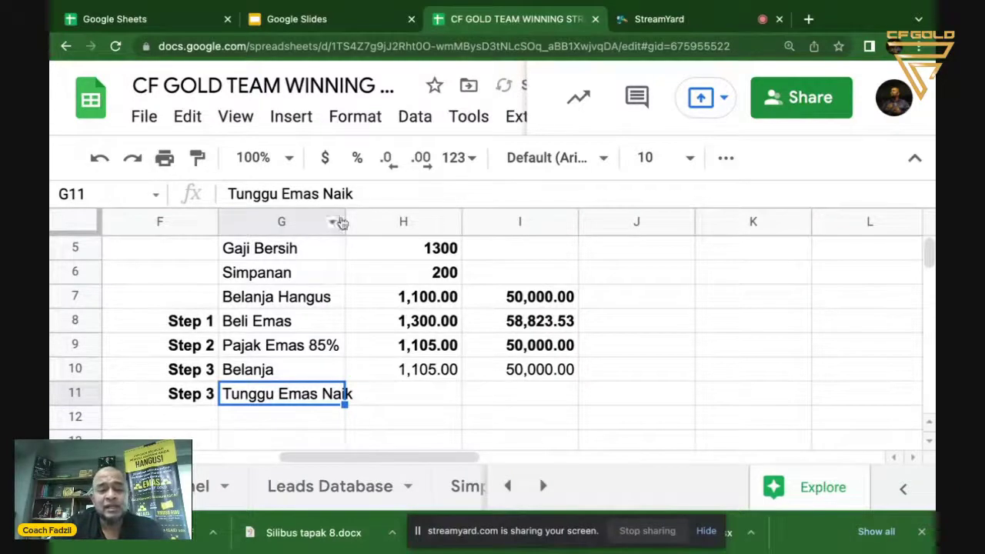
left_click_drag(344, 222, 358, 222)
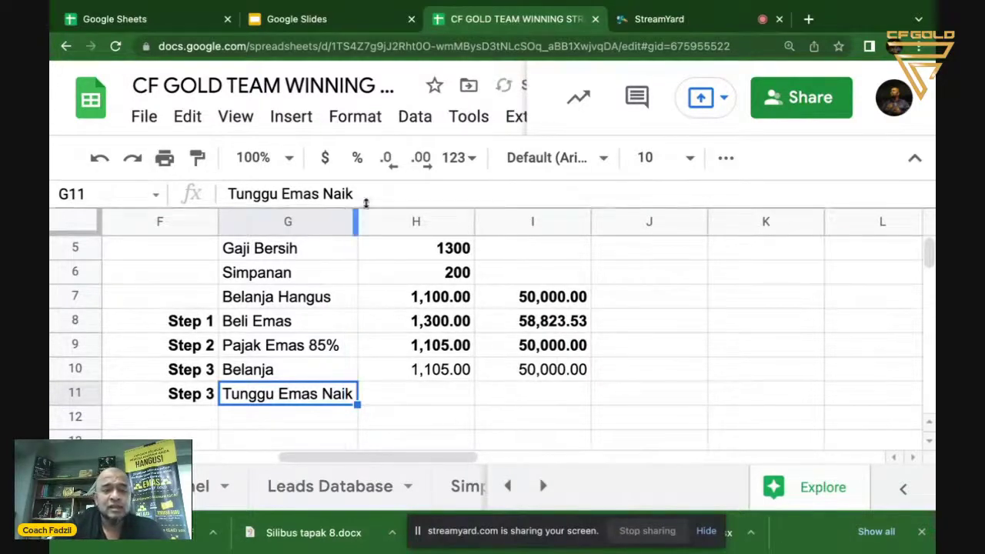
- Extend the G11 label to read "Tunggu Emas Naik 100%" and fit column G's width to it
left_click(366, 194)
type("2 x")
key("BackSpace")
key("BackSpace")
type("X Ganda")
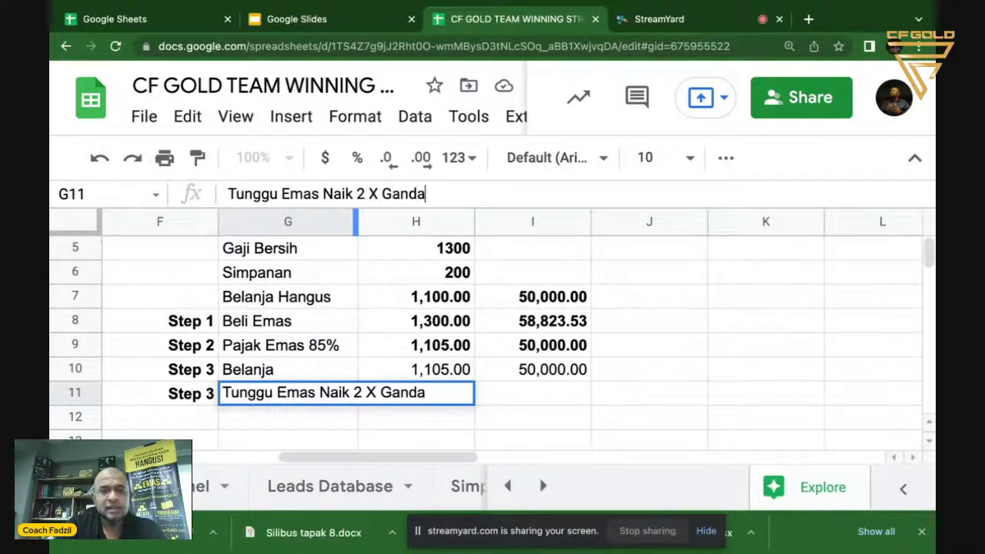
key("BackSpace")
key("BackSpace")
key("BackSpace")
key("BackSpace")
key("BackSpace")
key("BackSpace")
key("BackSpace")
key("BackSpace")
key("BackSpace")
key("BackSpace")
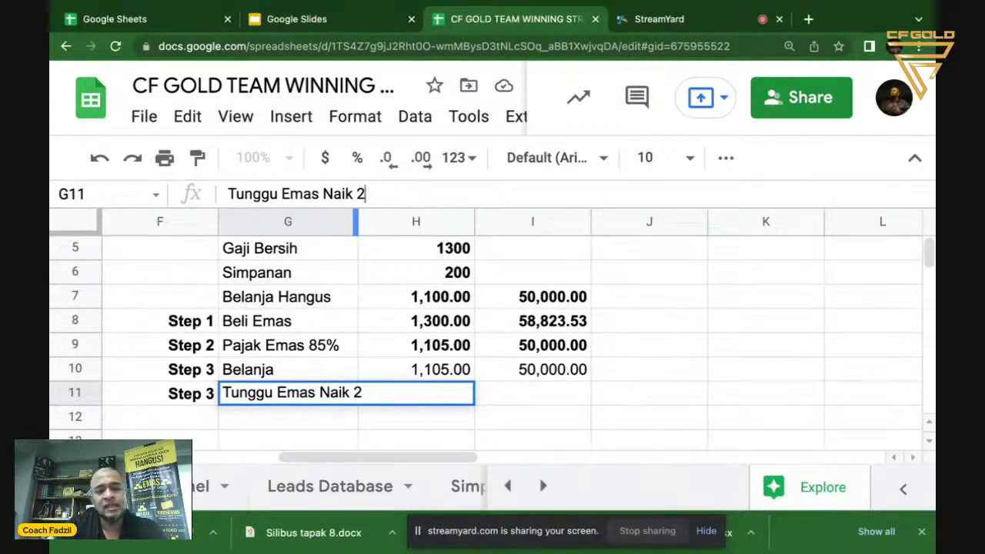
type("100%")
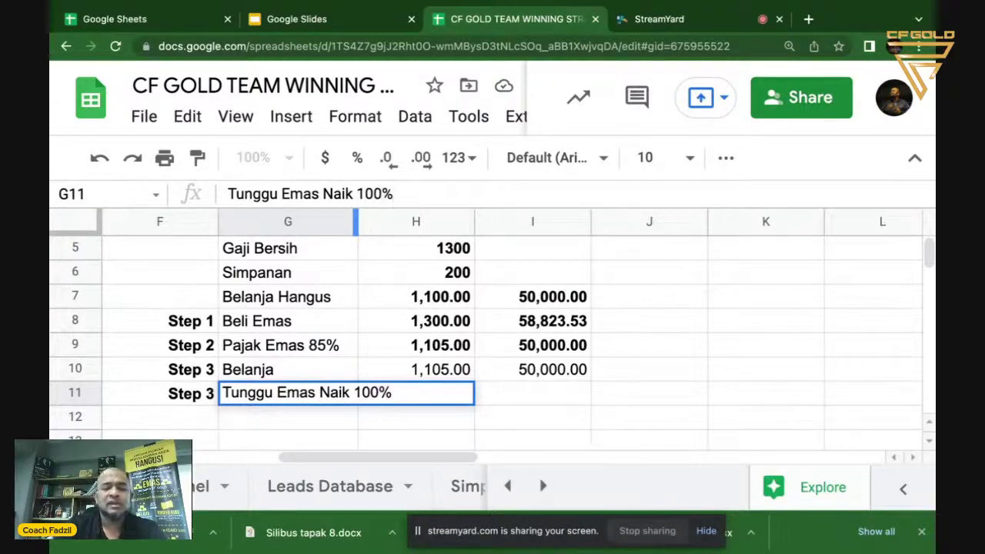
key("Return")
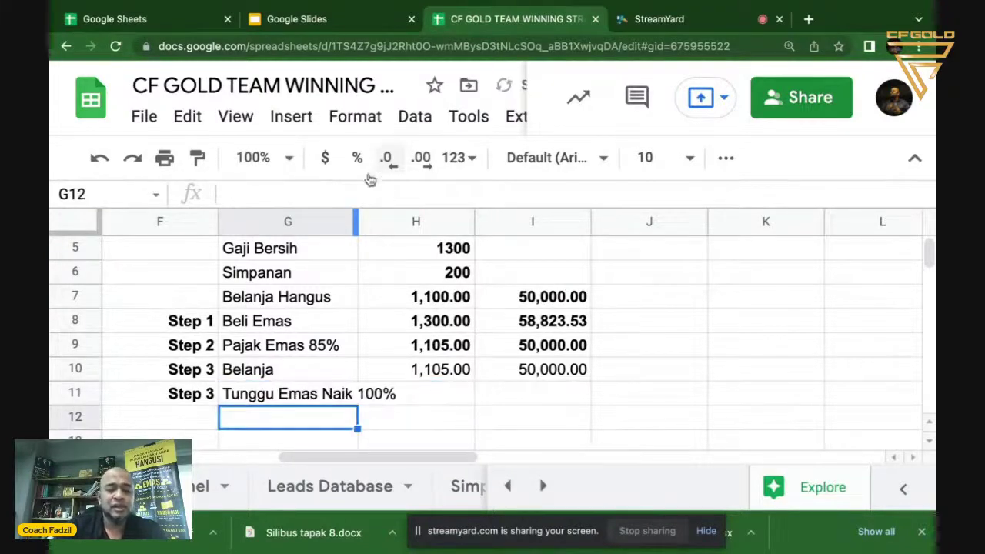
double_click(354, 217)
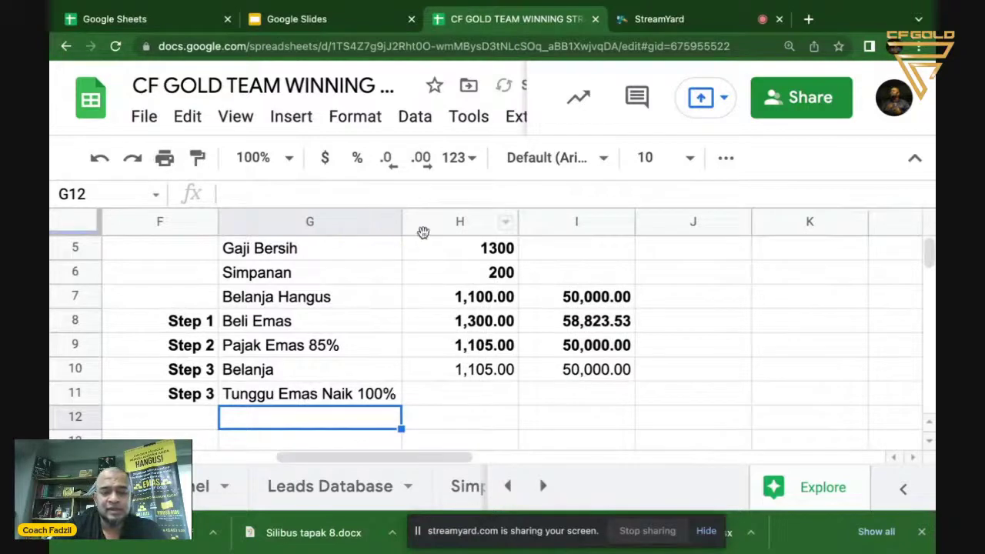
- Calculate the doubled Pekerja gold value in H11 with =H8*2 and apply the Number format
left_click(458, 393)
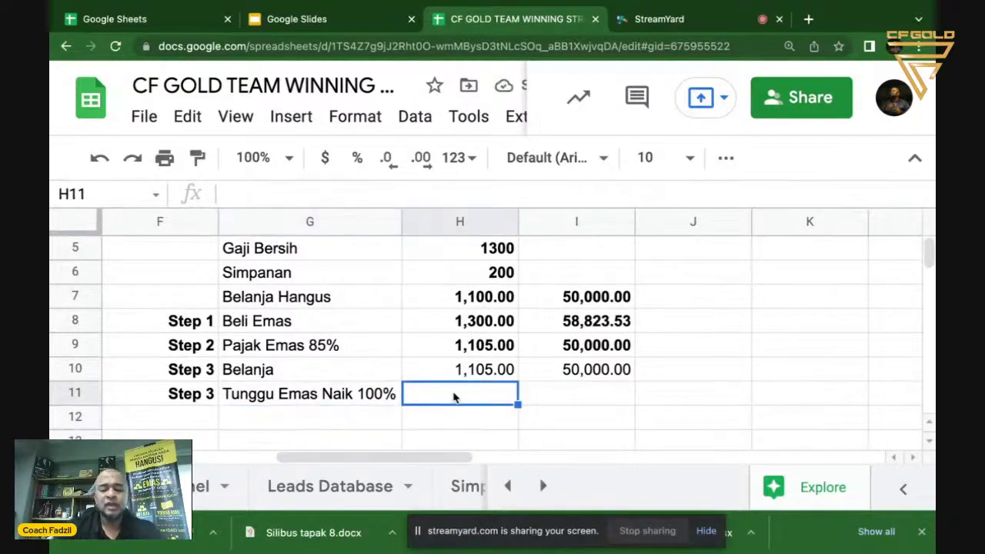
type("=")
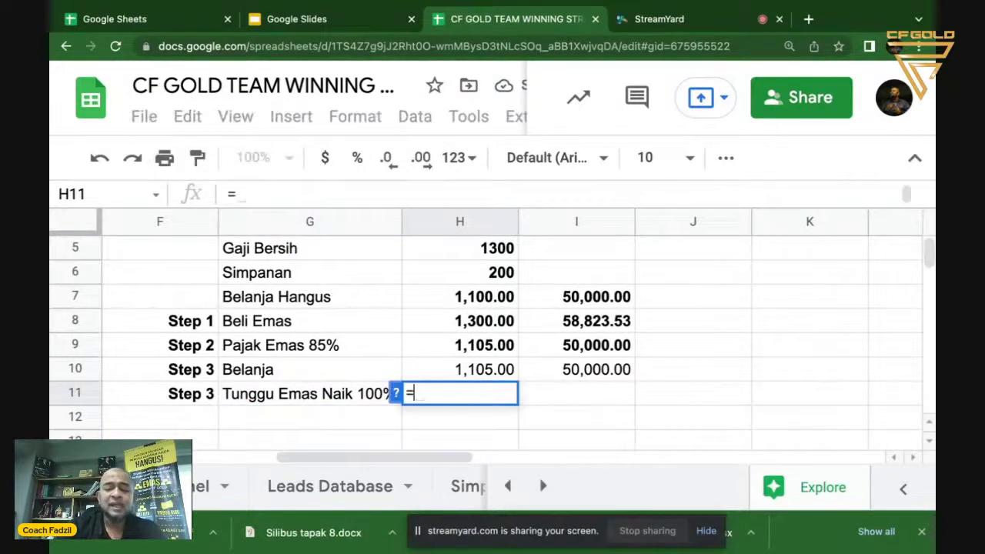
left_click(498, 328)
type("*")
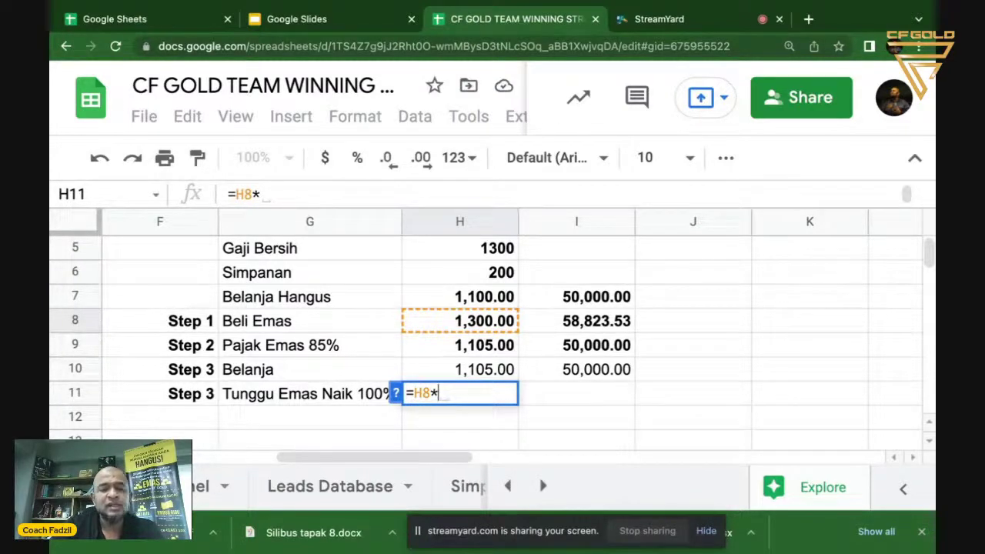
type("2")
key("Return")
key("Up")
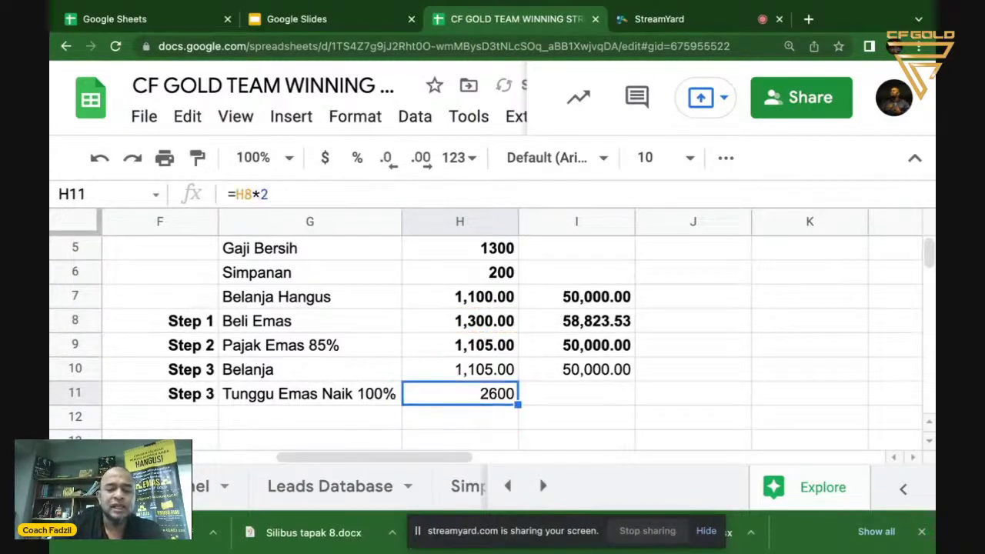
left_click(475, 157)
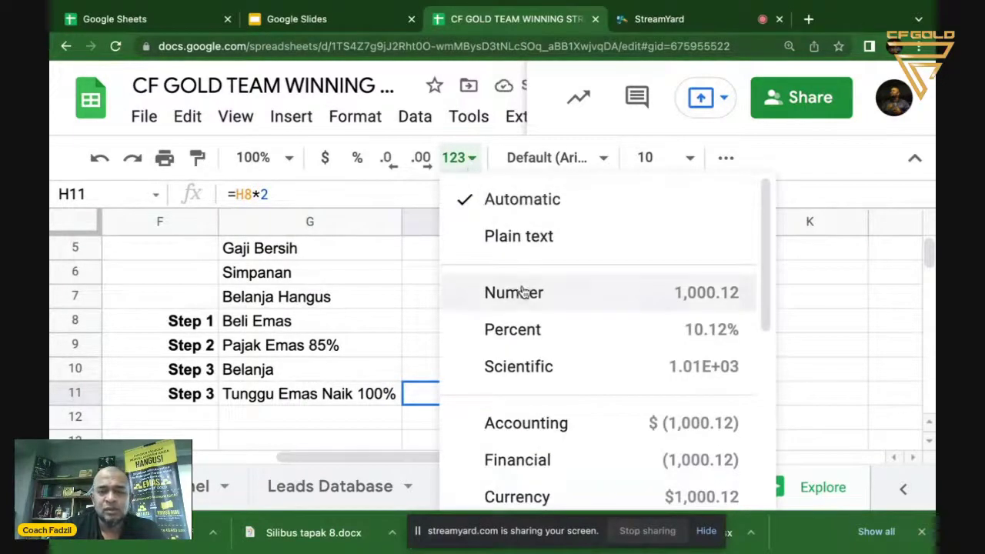
left_click(522, 292)
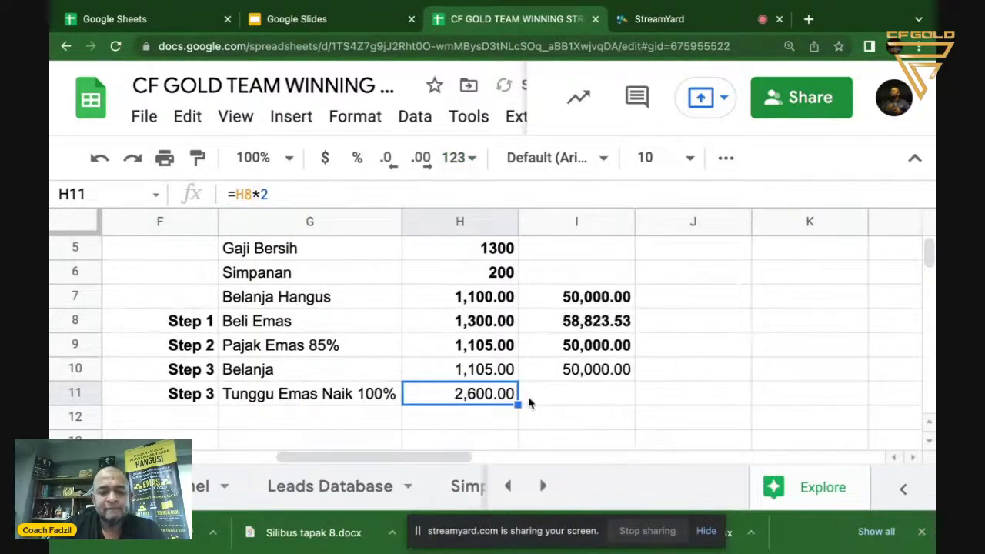
- Copy the Tunggu Emas Naik 100% formula and formatting from H11 into the Usahawan cell I11
key("super+c")
key("Right")
key("super+v")
- Review the Usahawan amounts from Belanja Hangus down to Tunggu Emas Naik 100% alongside the Pekerja value
key("Down")
key("Up")
key("Up")
key("Up")
key("Up")
key("Up")
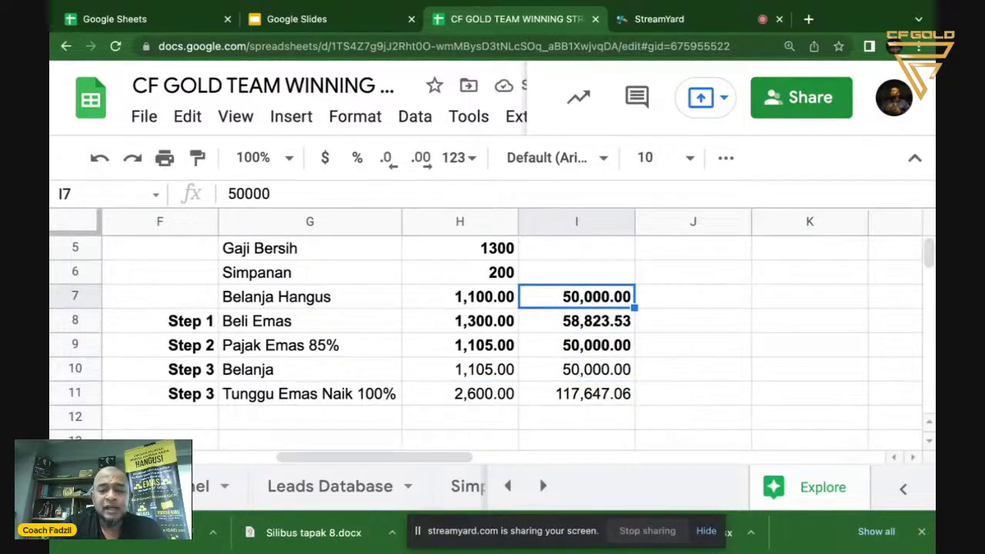
key("Down")
key("Down")
key("Down")
key("Down")
key("Left")
key("Left")
key("Right")
key("Right")
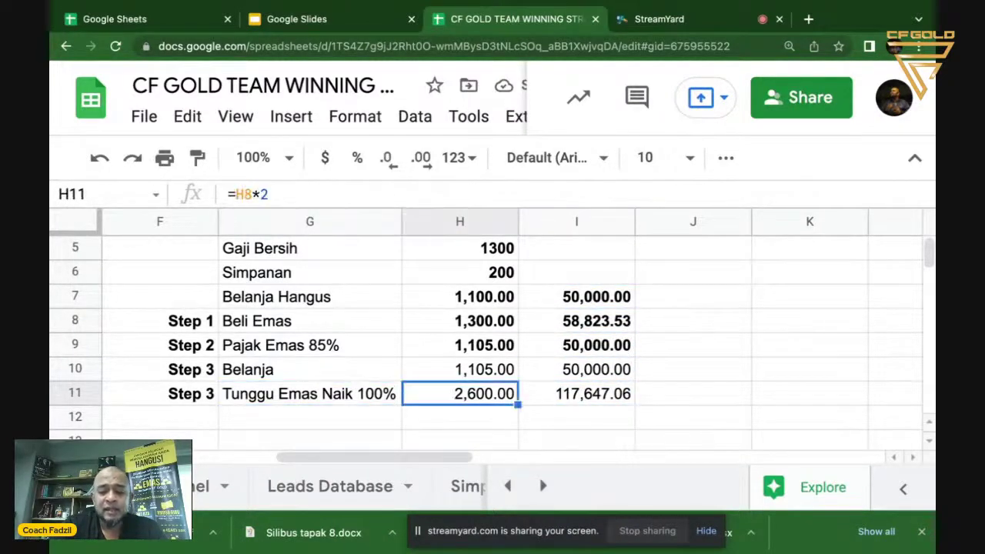
key("Up")
key("Up")
key("Up")
key("shift+Left")
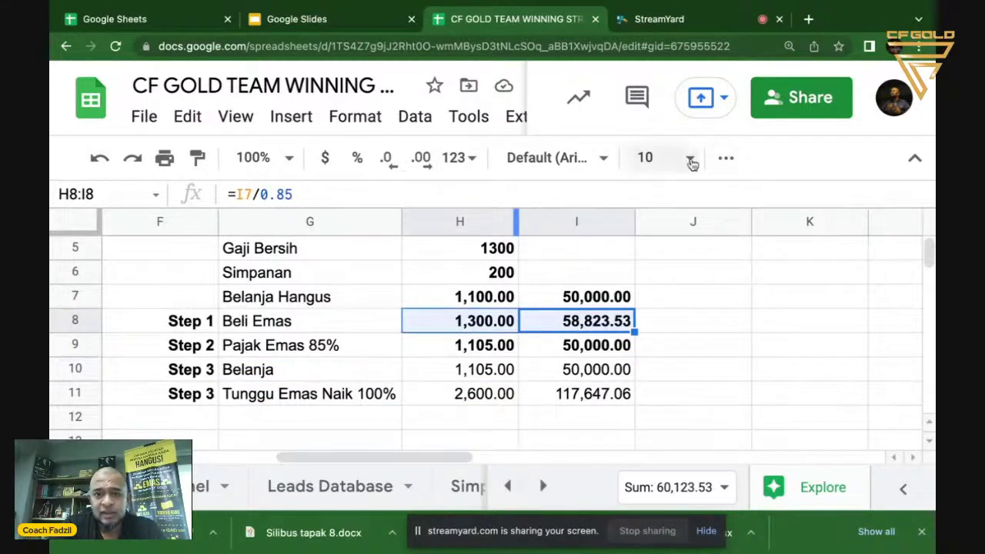
left_click(357, 118)
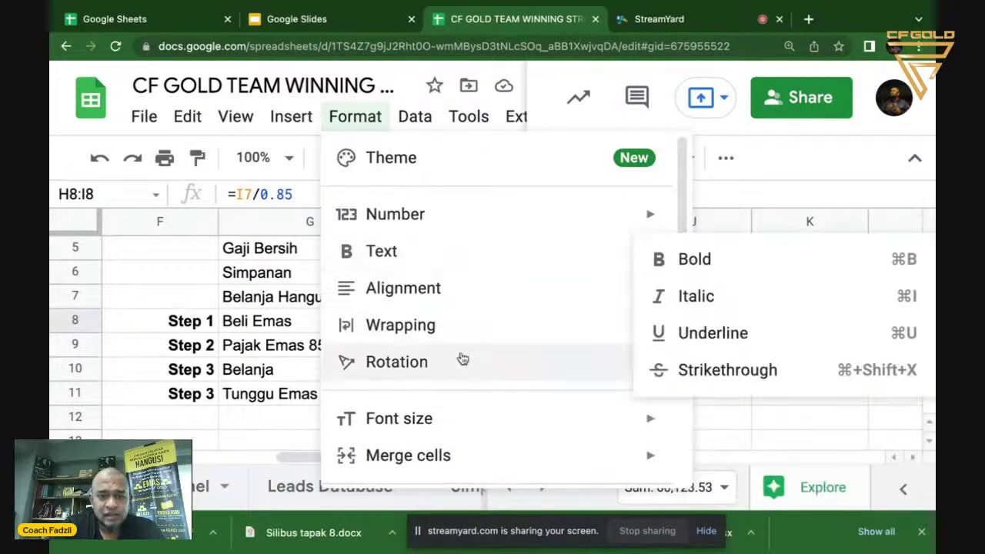
mouse_move(461, 358)
scroll(460, 373, "down", 3)
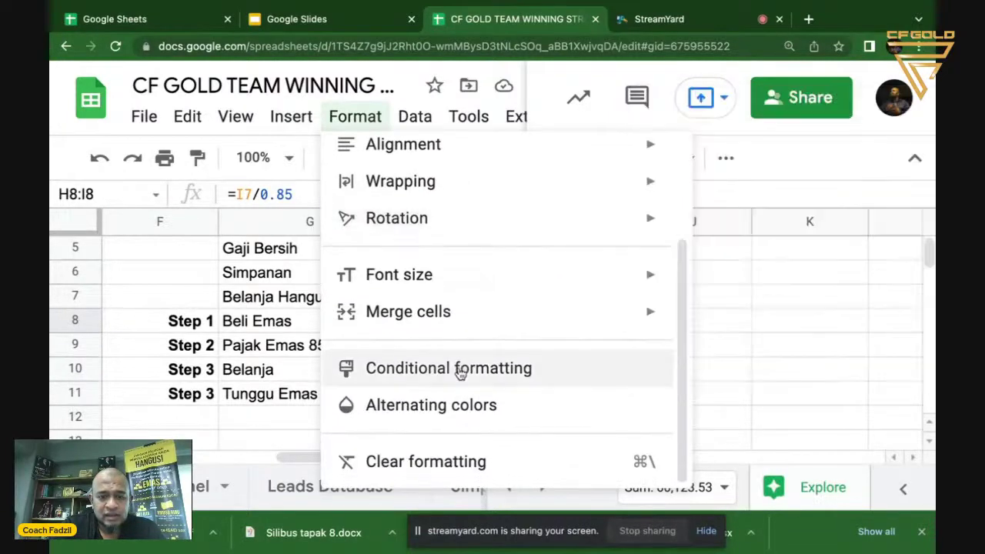
left_click(756, 302)
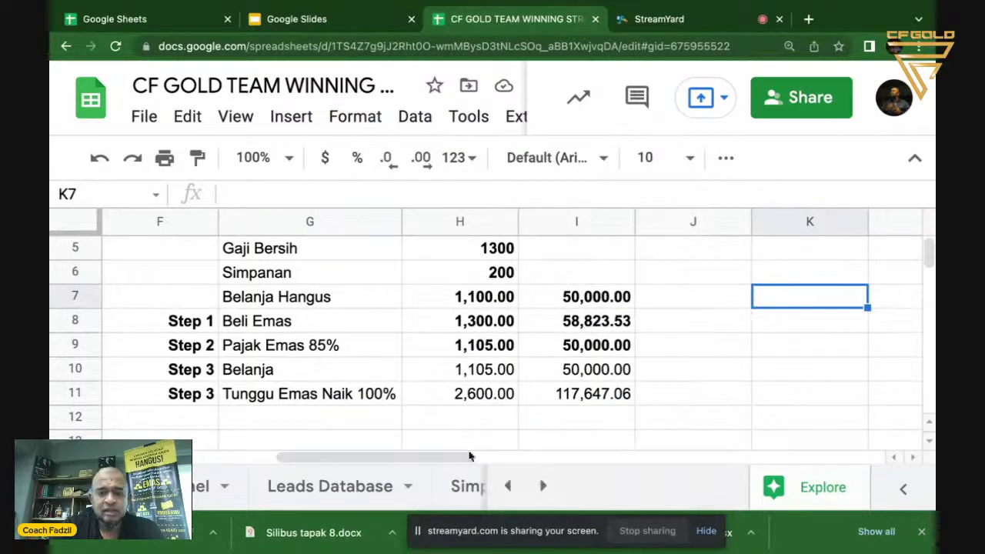
- Clear the leftover amount from the red cell F15 below the comparison table, keeping its fill
scroll(506, 419, "down", 1)
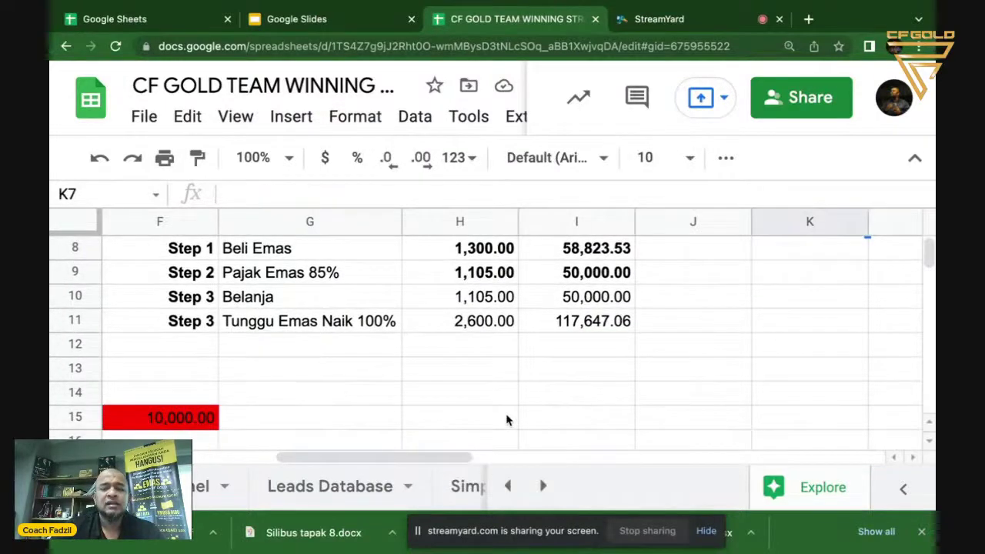
left_click(333, 324)
left_click(499, 326)
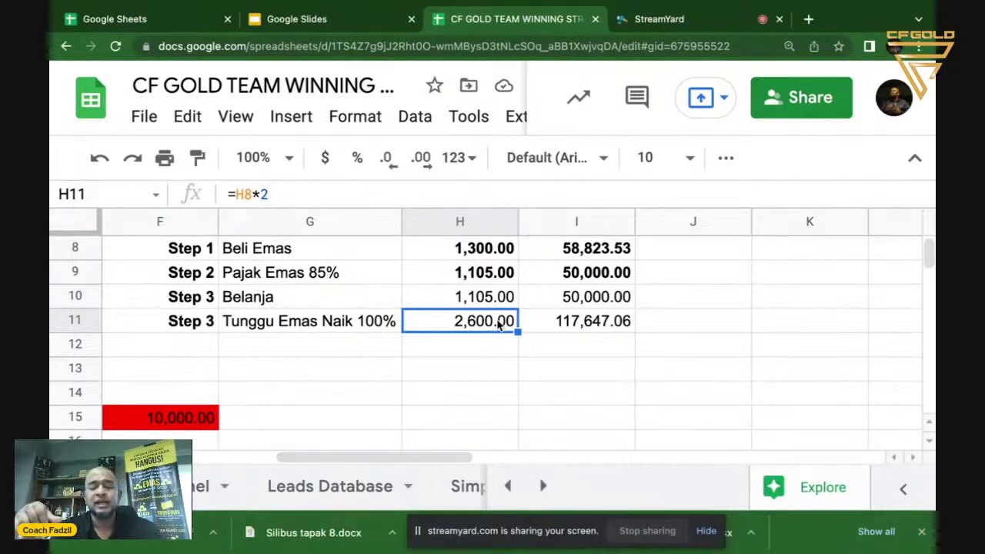
left_click(177, 419)
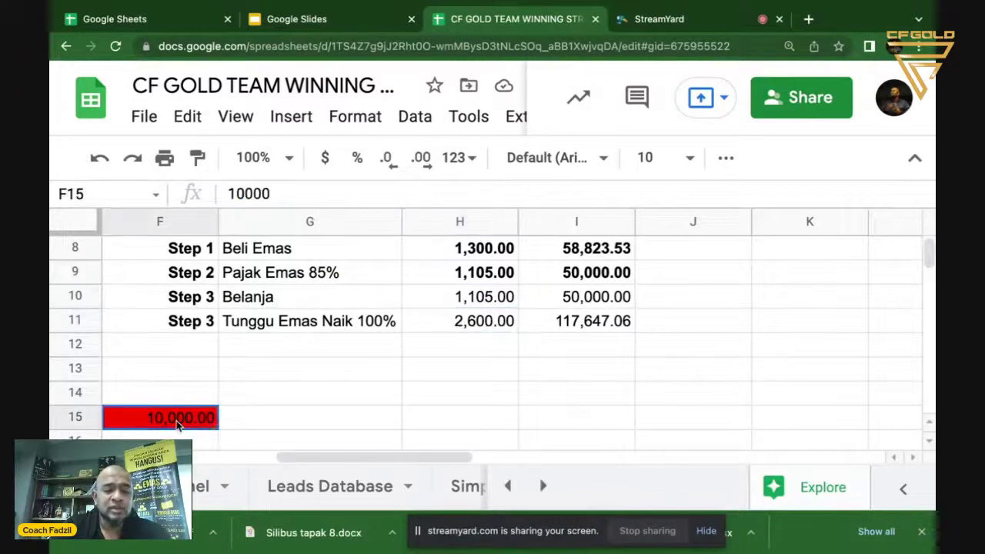
key("Delete")
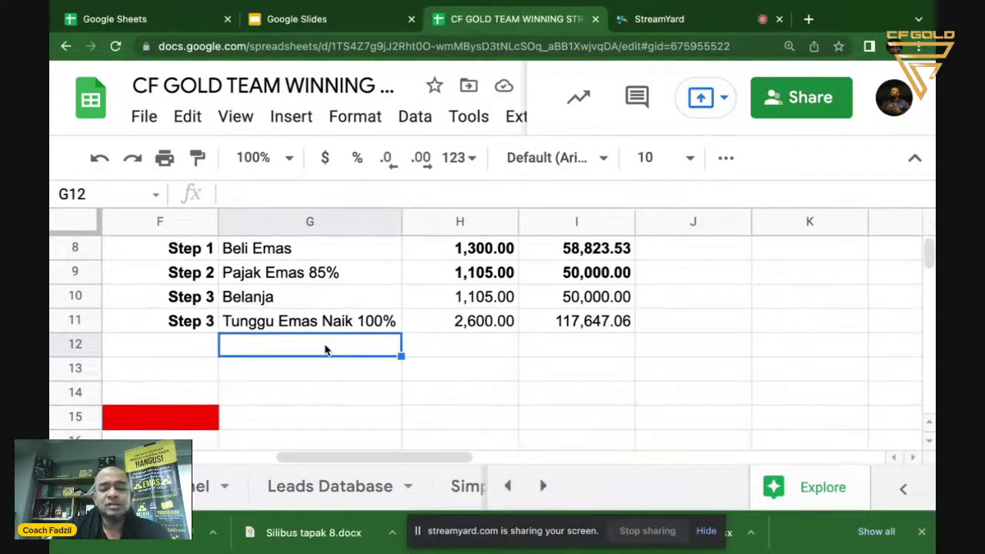
- Review the comparison table from its Belajar Simpan Gaji title down to the Tunggu Emas Naik 100% row
scroll(325, 349, "up", 4)
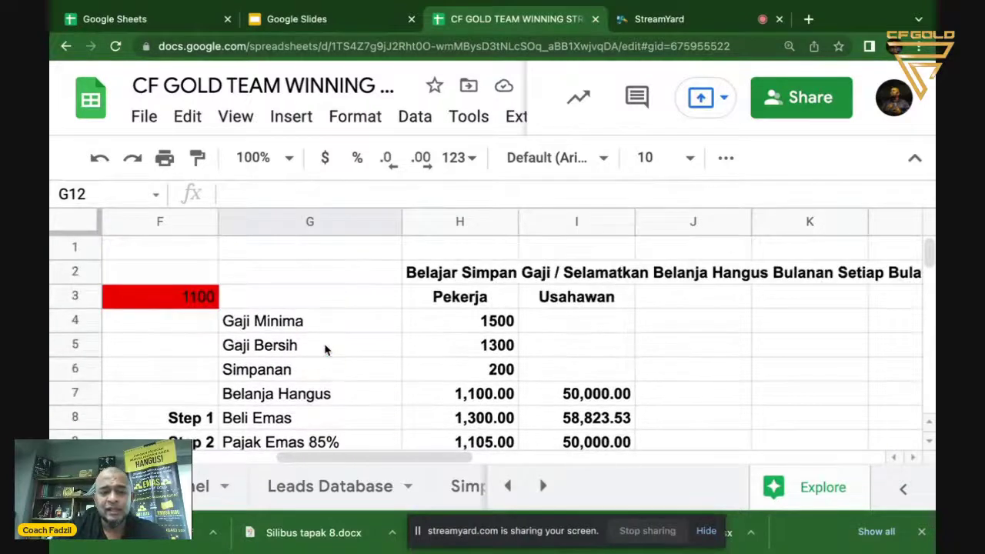
left_click(513, 279)
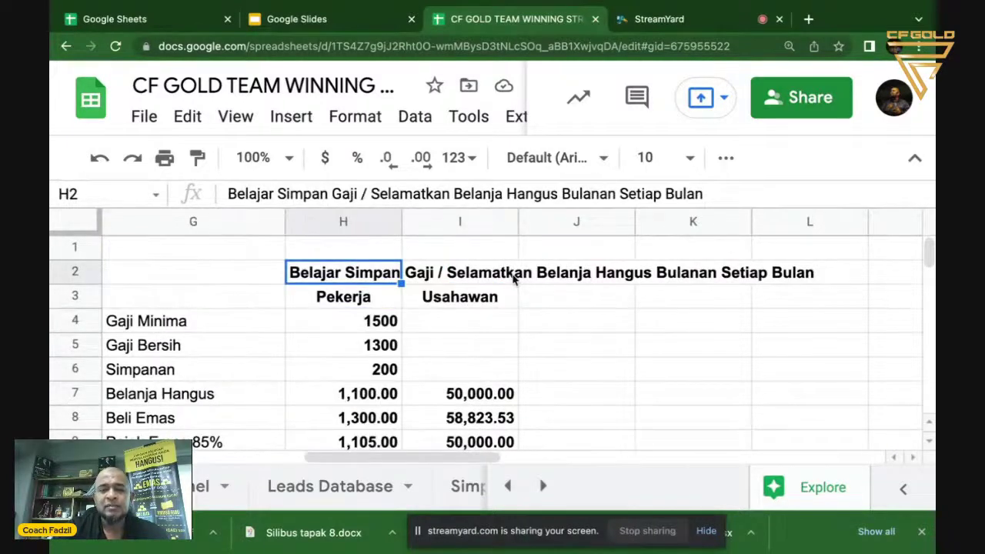
scroll(514, 279, "left", 2)
scroll(513, 279, "down", 3)
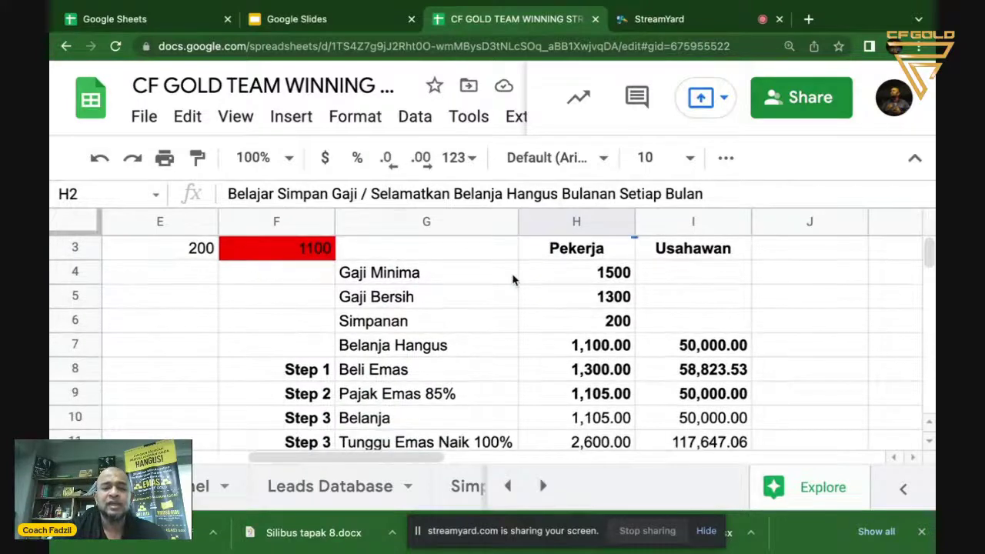
scroll(514, 280, "right", 2)
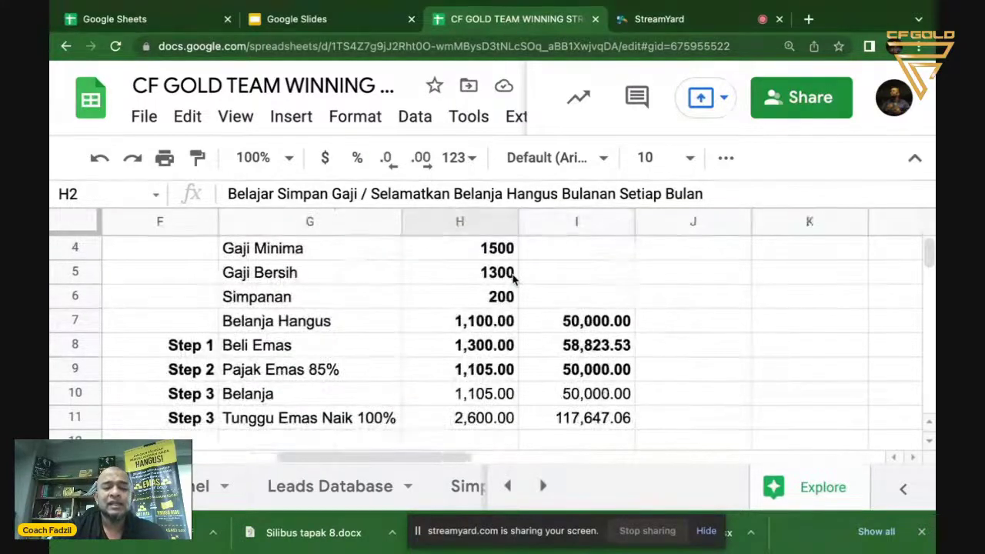
scroll(513, 279, "up", 2)
scroll(513, 279, "right", 2)
scroll(513, 280, "up", 1)
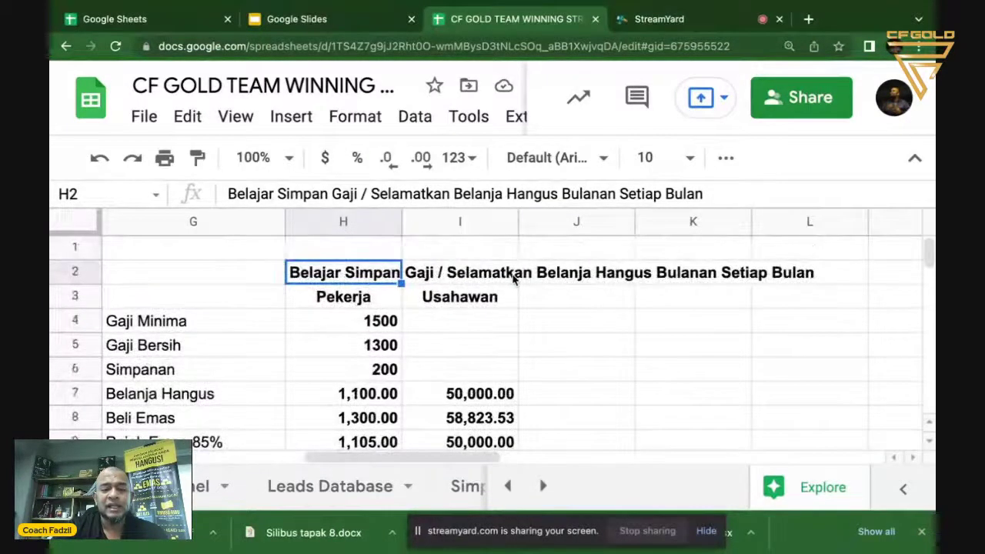
- Clear the leftover amount from the red cell F3 beside the Pekerja and Usahawan headings, keeping its fill
scroll(516, 281, "left", 1)
scroll(514, 280, "down", 1)
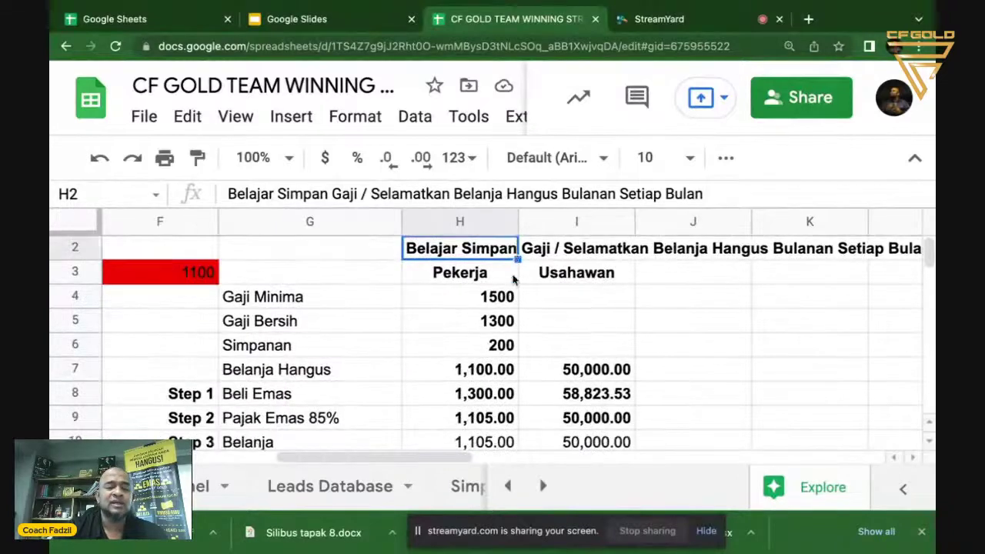
left_click(207, 271)
key("Delete")
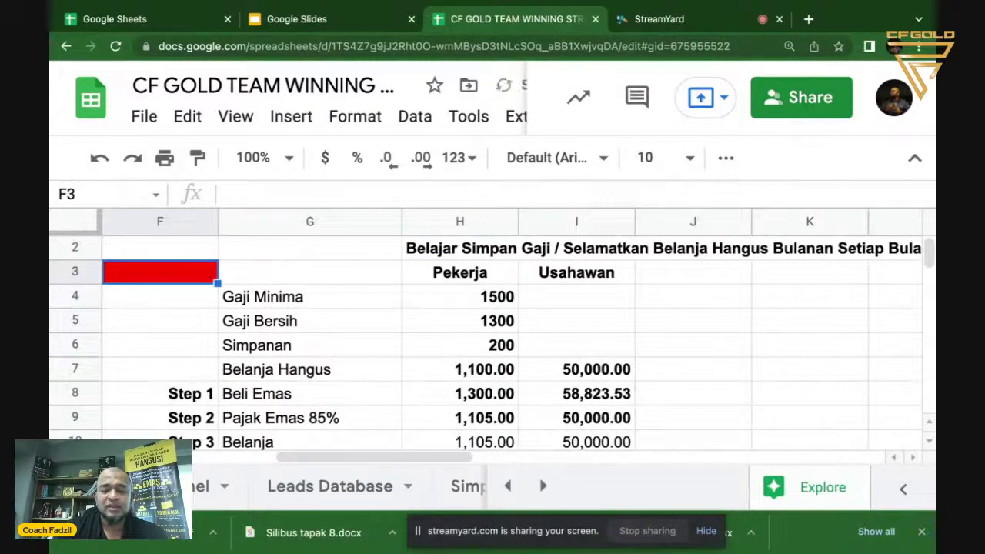
scroll(236, 341, "down", 3)
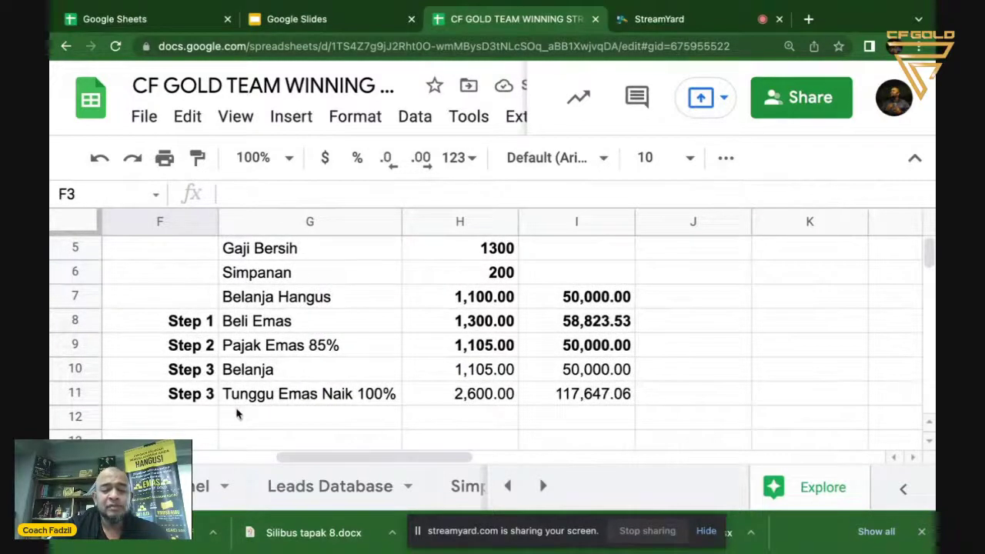
left_click(480, 396)
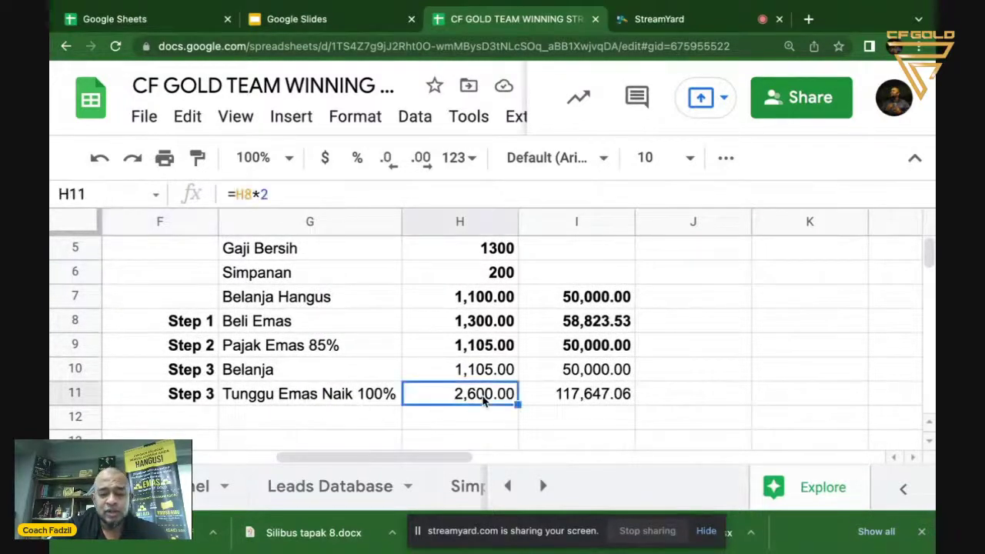
left_click(464, 426)
left_click(259, 420)
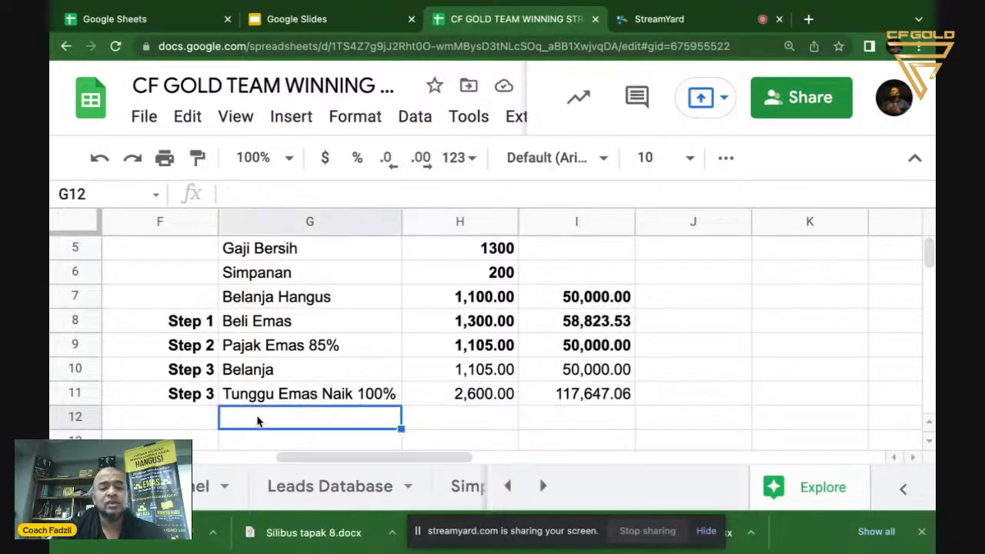
type("tol")
key("BackSpace")
key("BackSpace")
key("BackSpace")
key("Return")
key("Up")
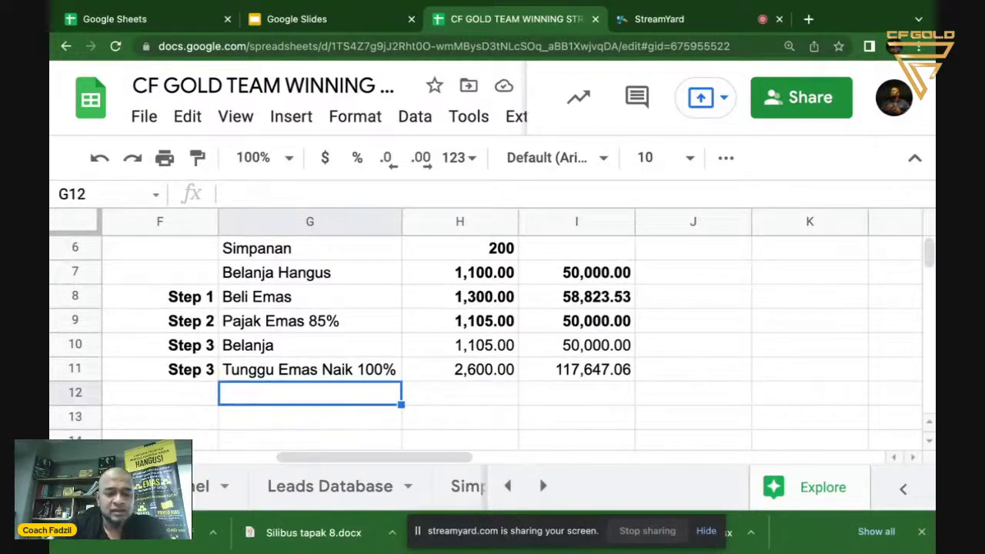
- Enter the label "tolak" in F12 under the step labels, align it right and make it bold
key("Left")
type("tolak")
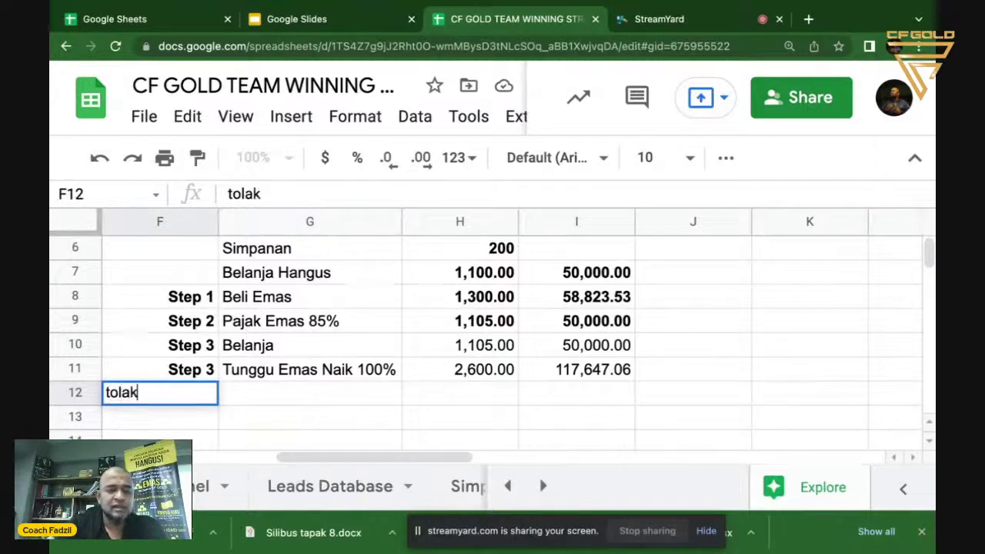
key("Return")
key("Up")
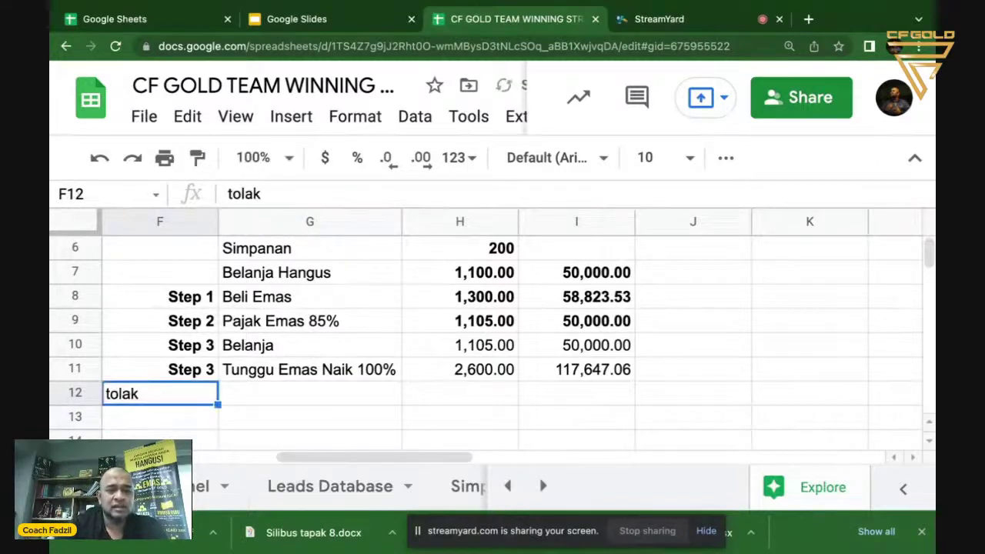
left_click(354, 116)
mouse_move(469, 161)
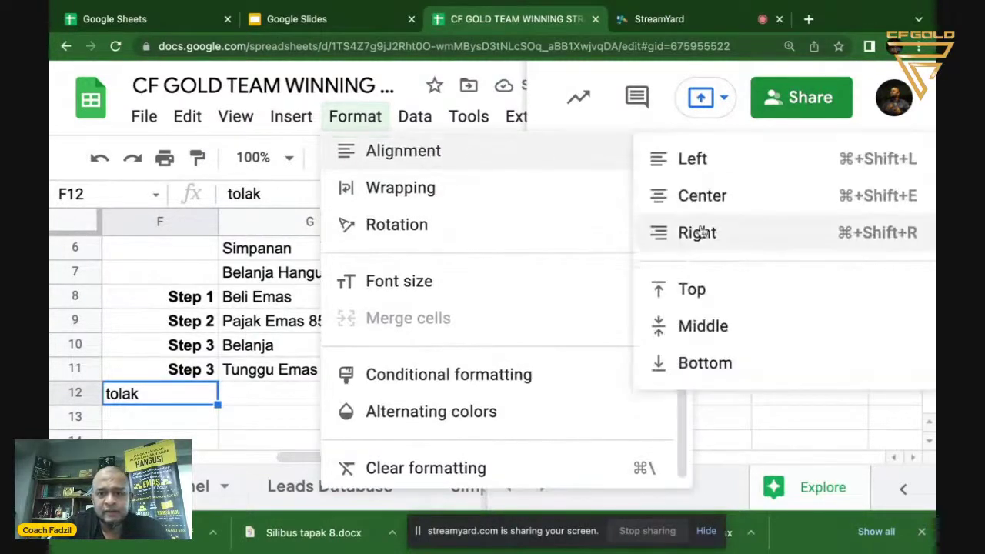
left_click(702, 231)
key("ctrl+b")
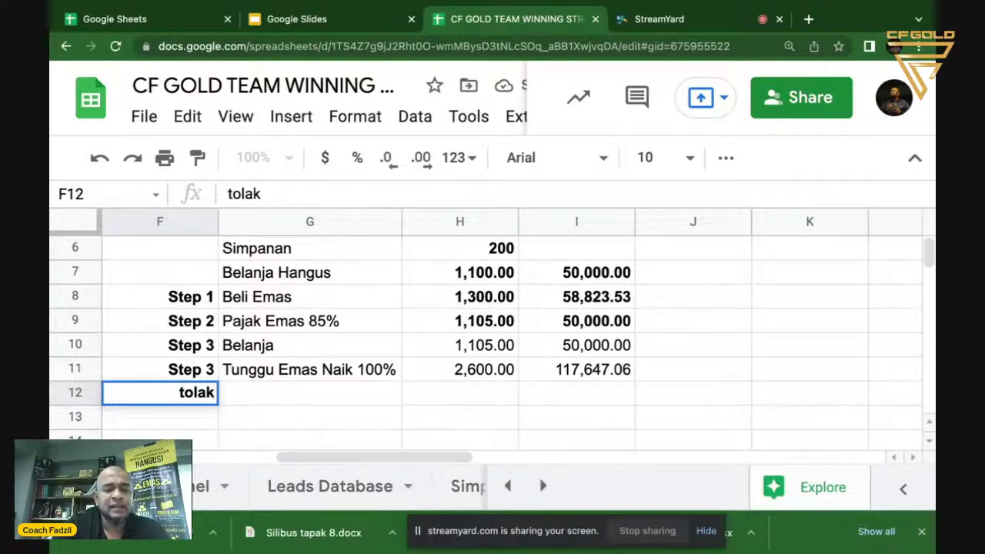
left_click(214, 417)
key("Up")
- Enter the label "Nilai Pajak" in G12, next to the tolak label
left_click(310, 394)
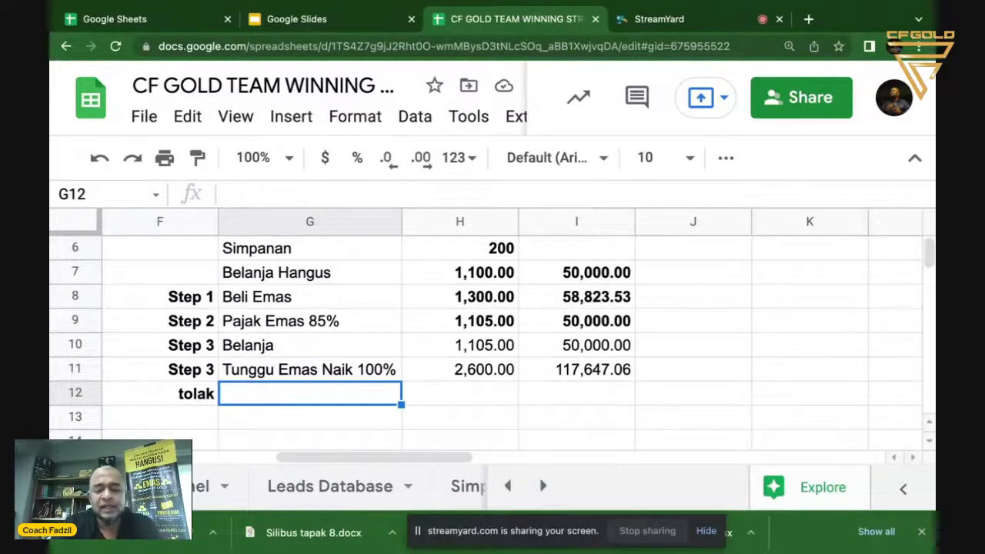
type("Nilai P")
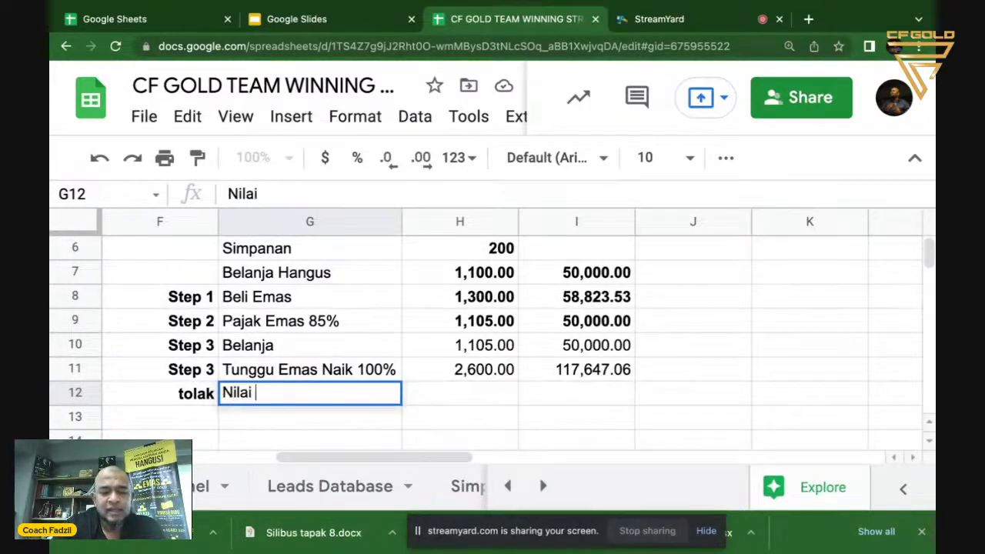
type("aka")
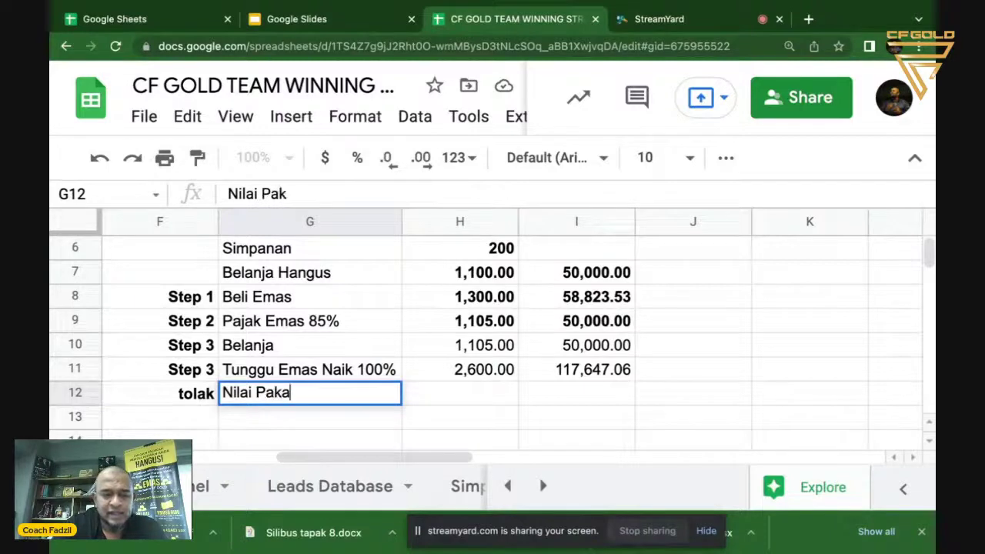
key("BackSpace")
key("BackSpace")
type("jak")
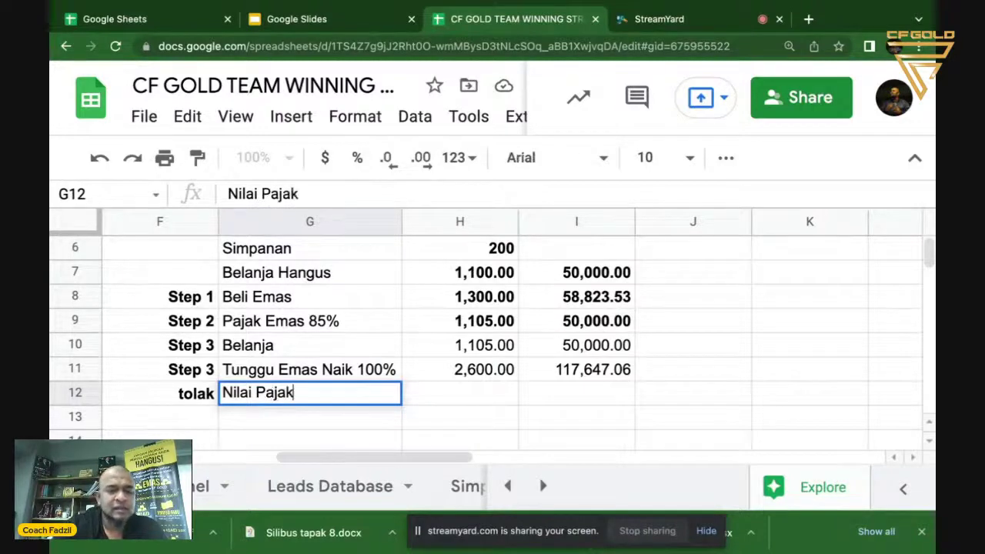
key("Return")
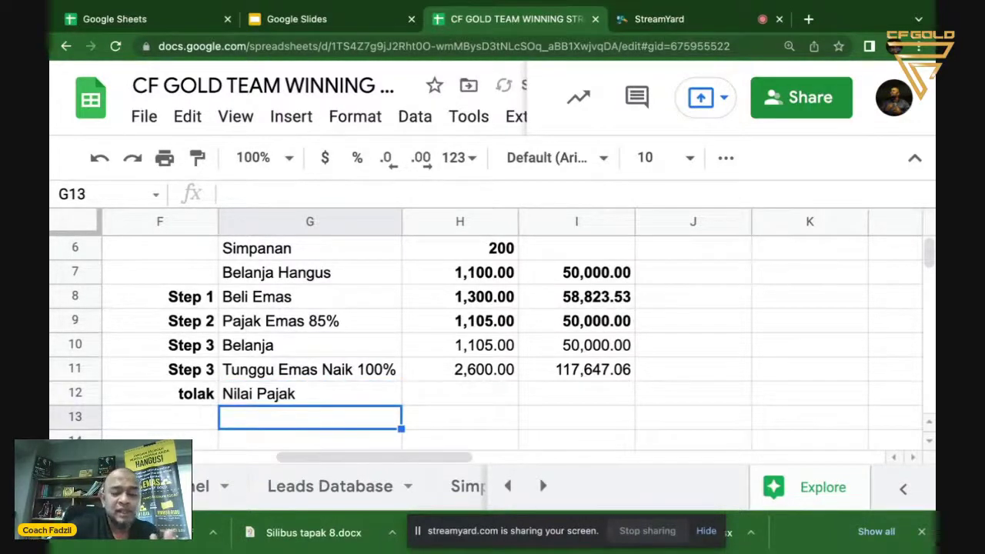
left_click(309, 394)
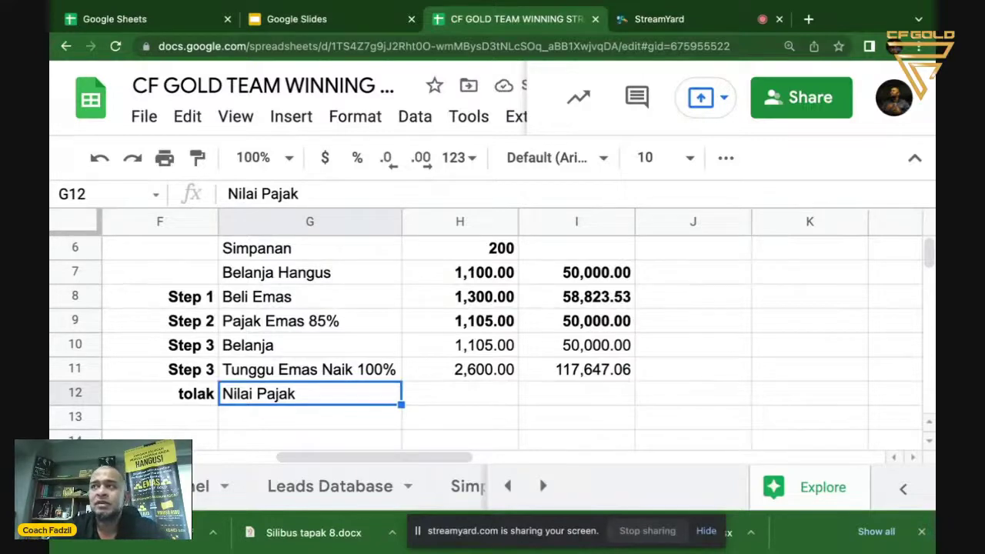
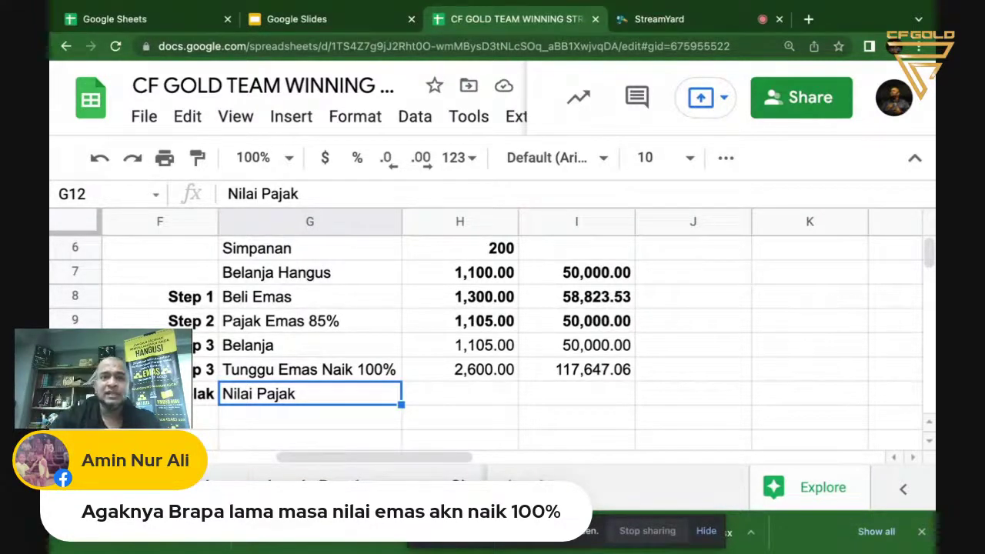
- Open goldprice.org in a new browser tab and examine the Gold Price Performance USD table
left_click(808, 20)
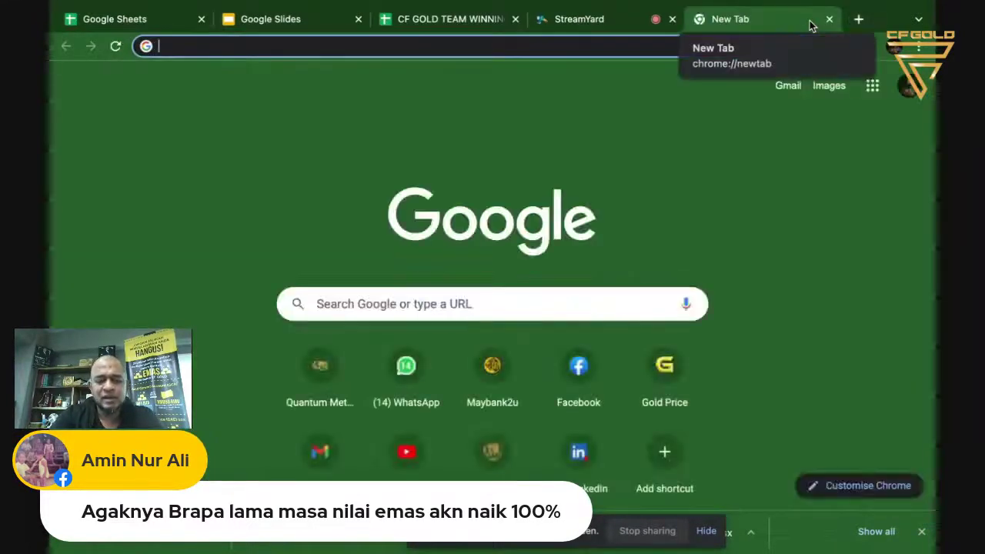
type("gold")
key("Return")
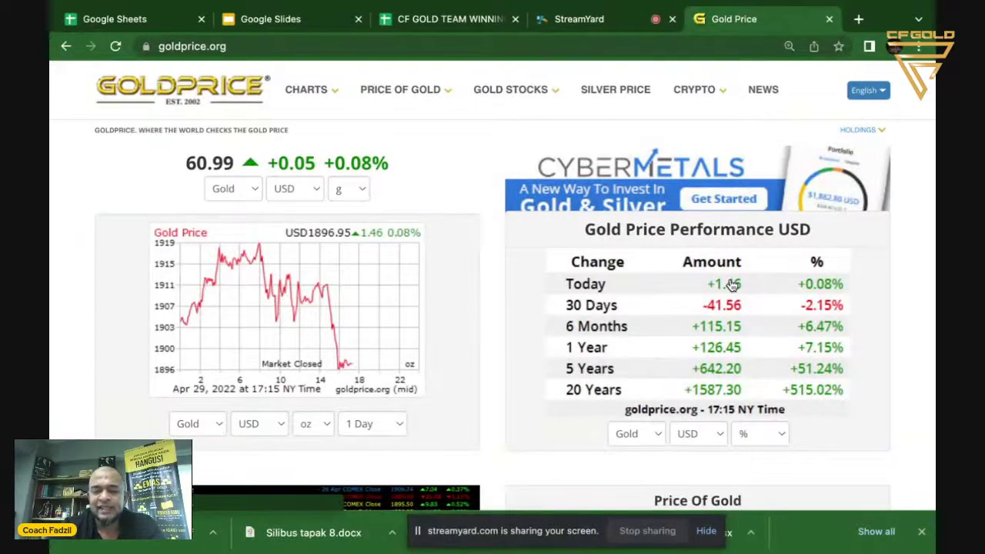
scroll(732, 285, "down", 1)
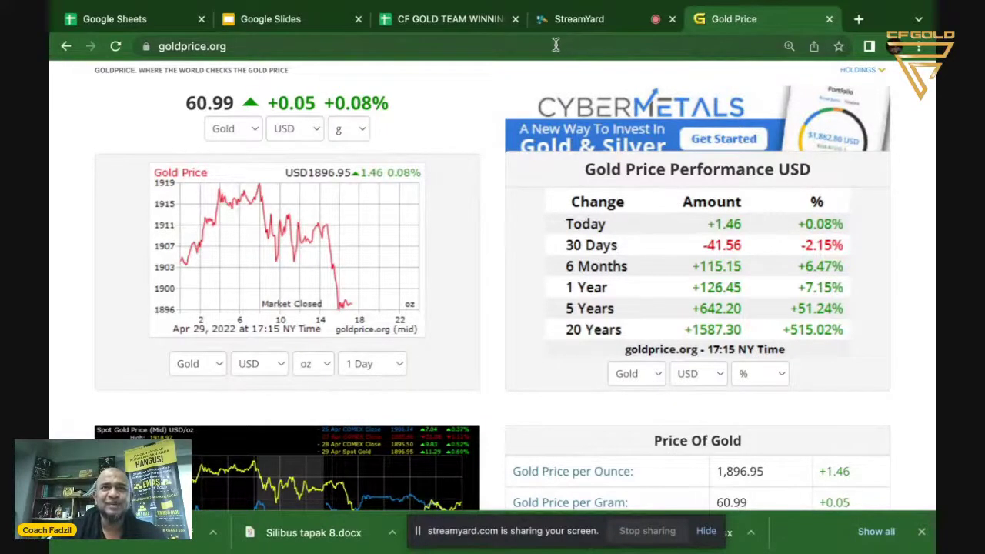
- Return to the CF GOLD TEAM WINNING spreadsheet and check the Pekerja Tunggu Emas Naik 100% value against the empty Nilai Pajak cell H12
left_click(455, 20)
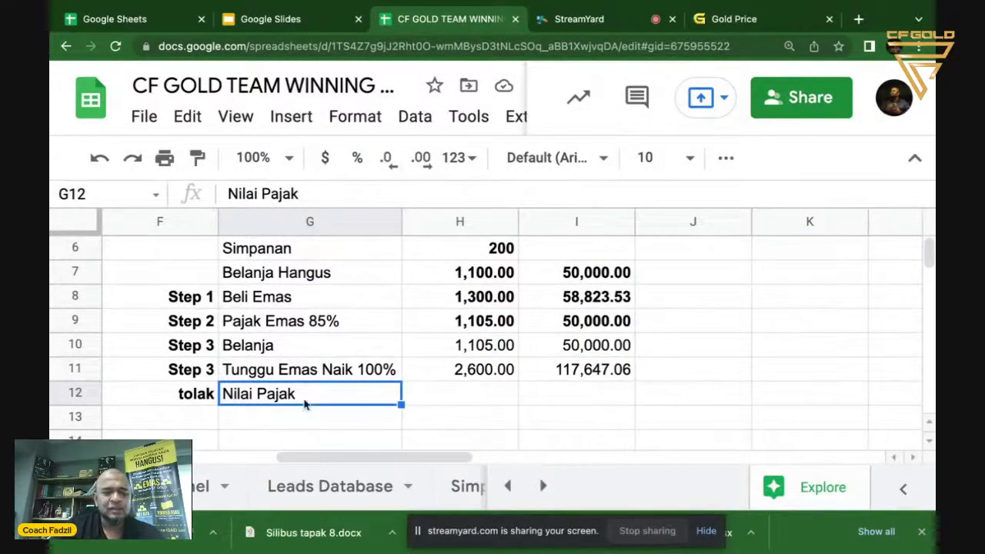
left_click(504, 374)
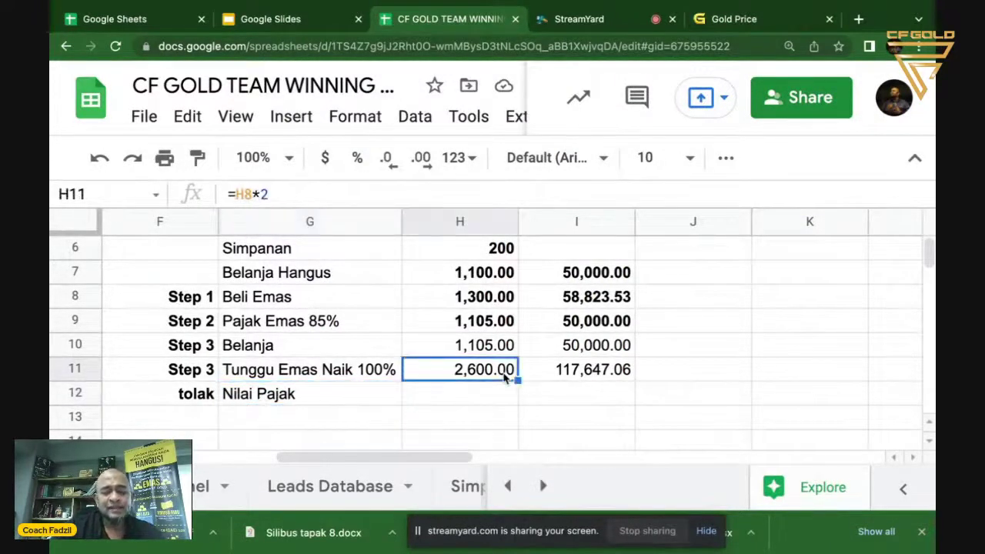
left_click(451, 397)
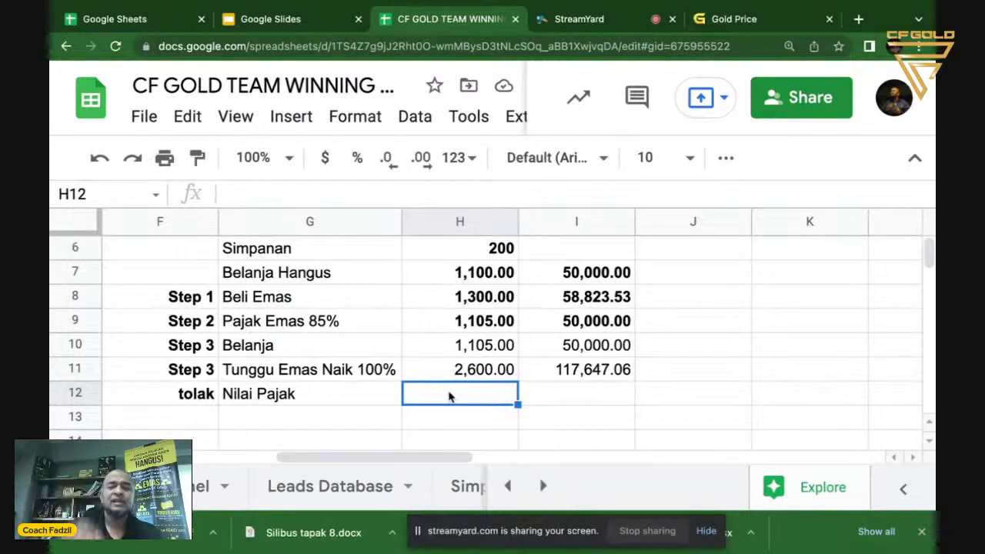
- Select the Pekerja and Usahawan Belanja Hangus amounts in H7:I7 and show their number format options
left_click_drag(466, 276, 589, 265)
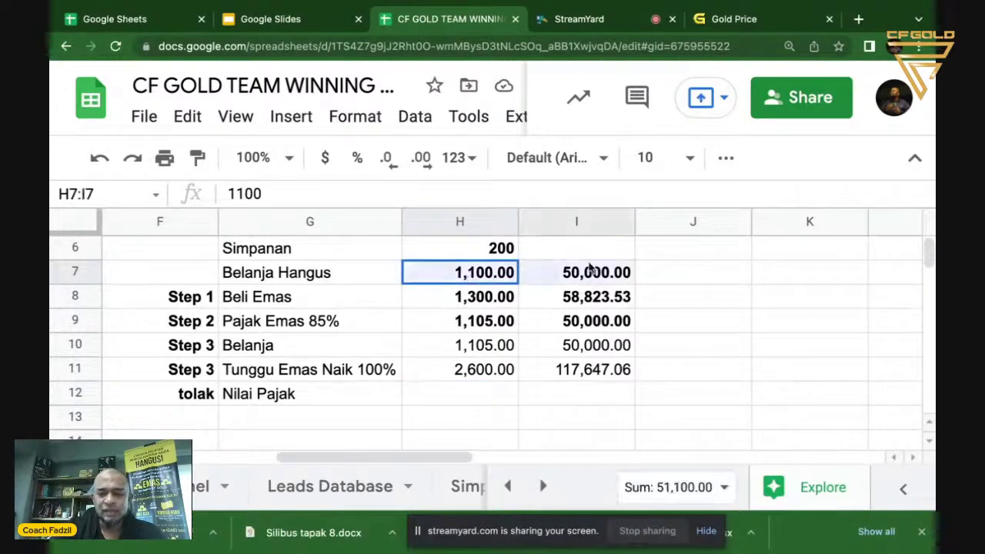
left_click(356, 121)
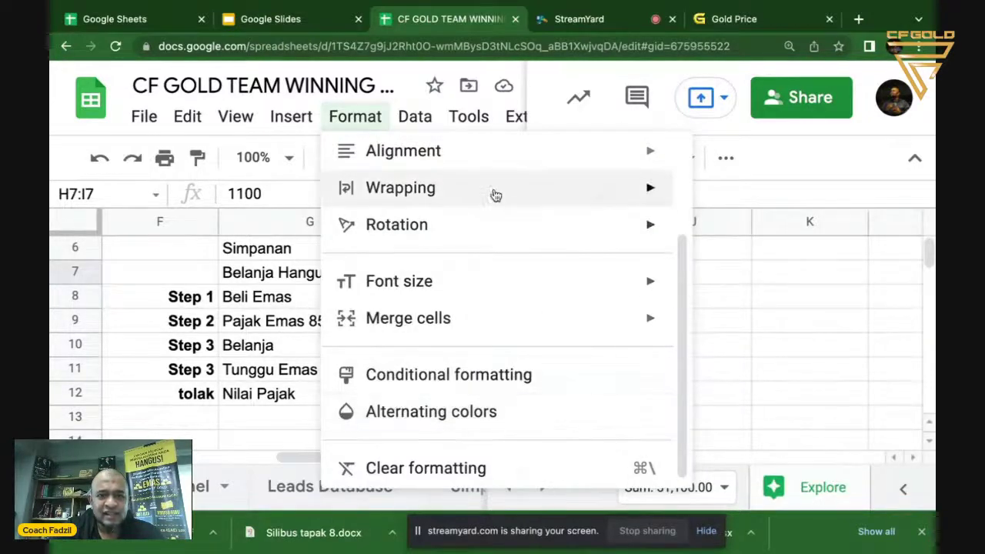
scroll(493, 196, "up", 3)
mouse_move(496, 202)
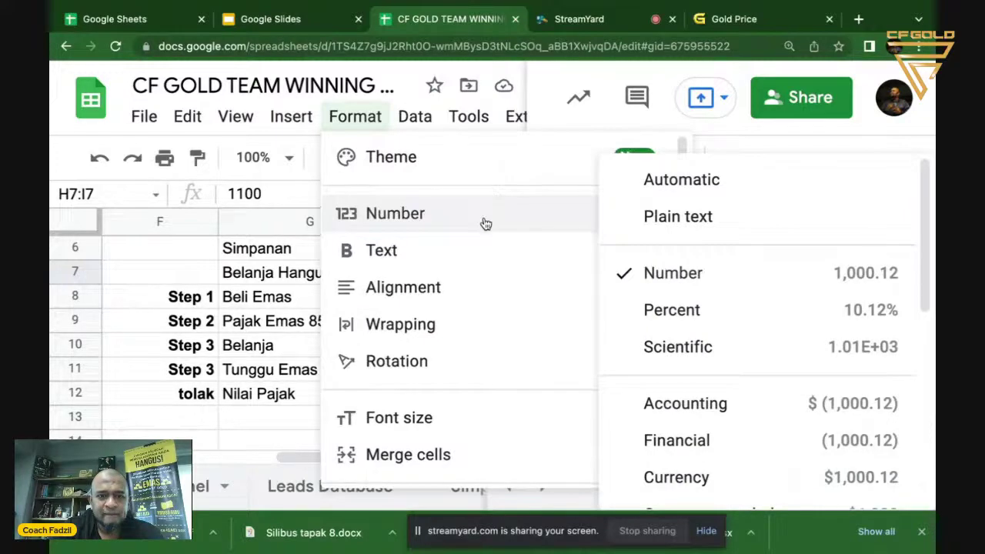
- Apply the default alternating colors to the Belanja Hangus amounts in H7:I7
scroll(466, 314, "down", 5)
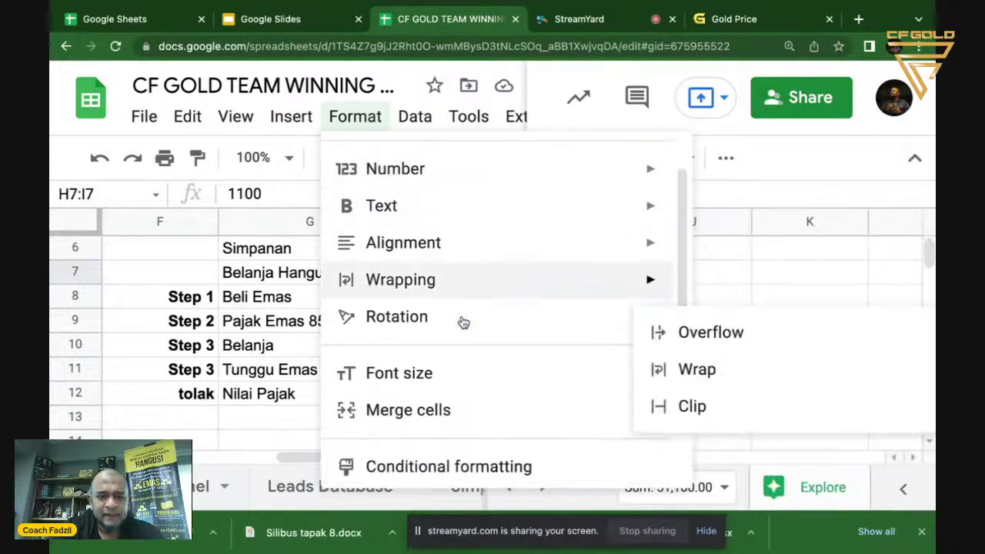
mouse_move(463, 322)
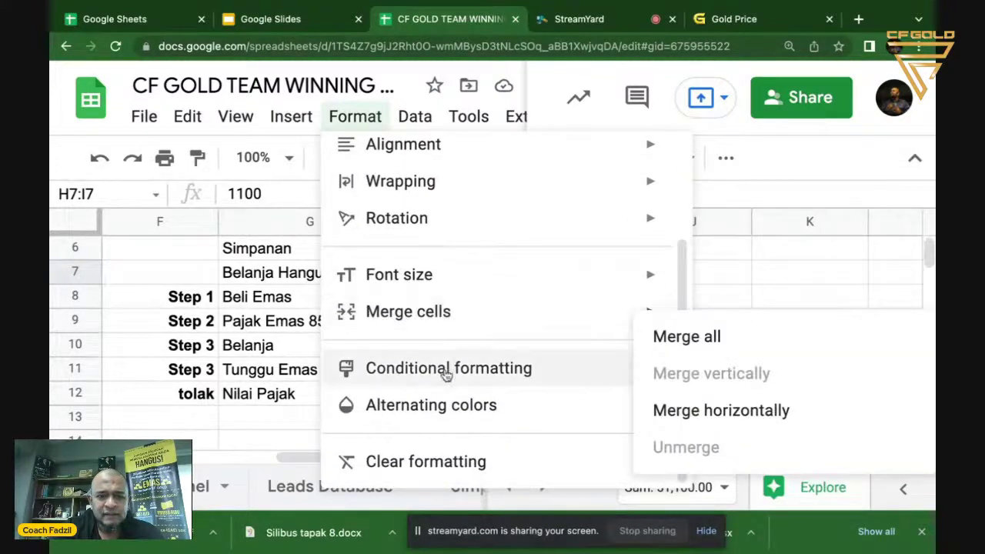
left_click(436, 409)
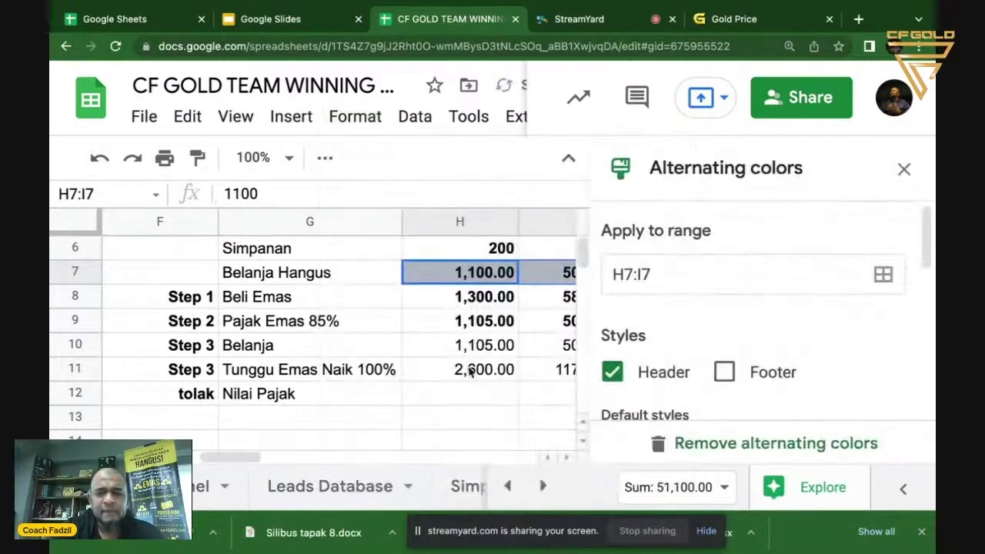
mouse_move(916, 135)
left_click(903, 169)
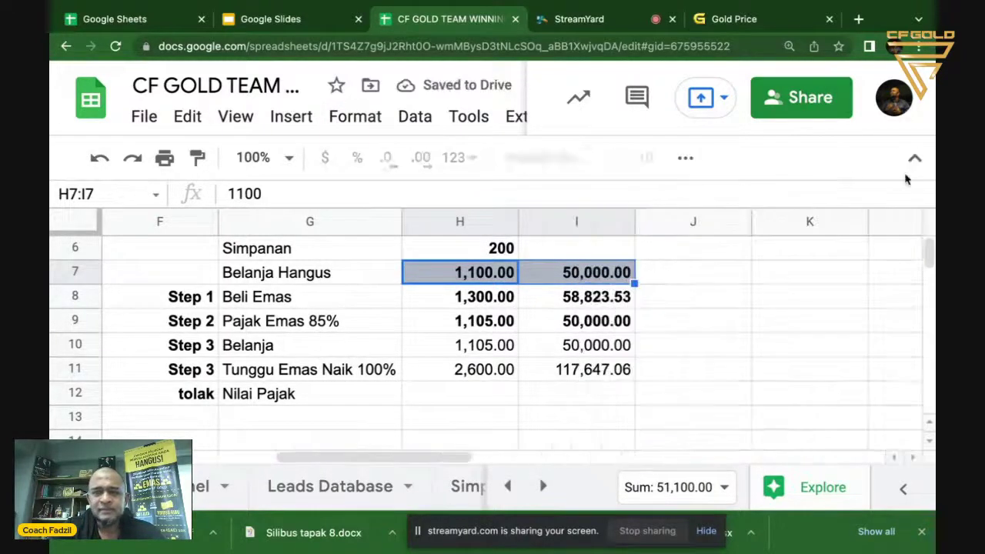
left_click(454, 47)
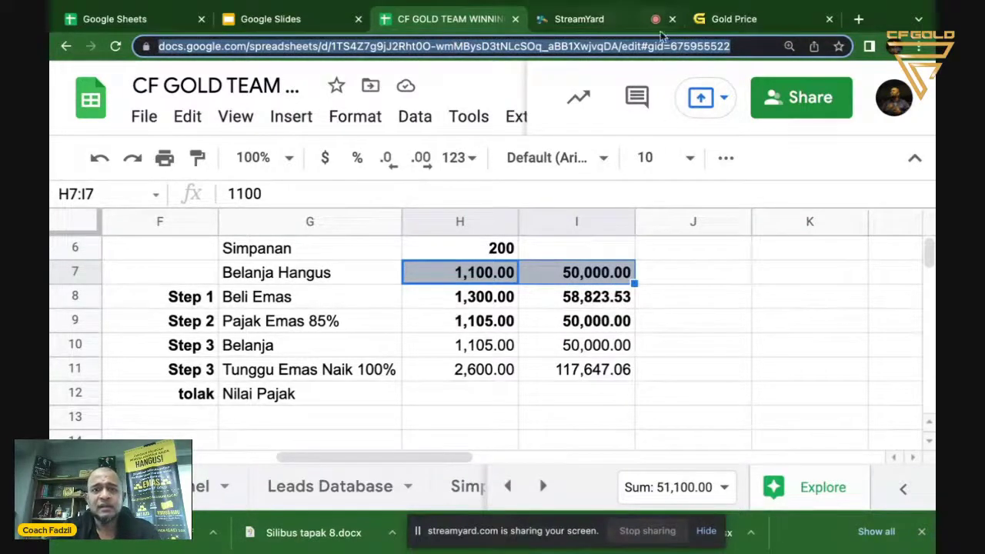
left_click(708, 331)
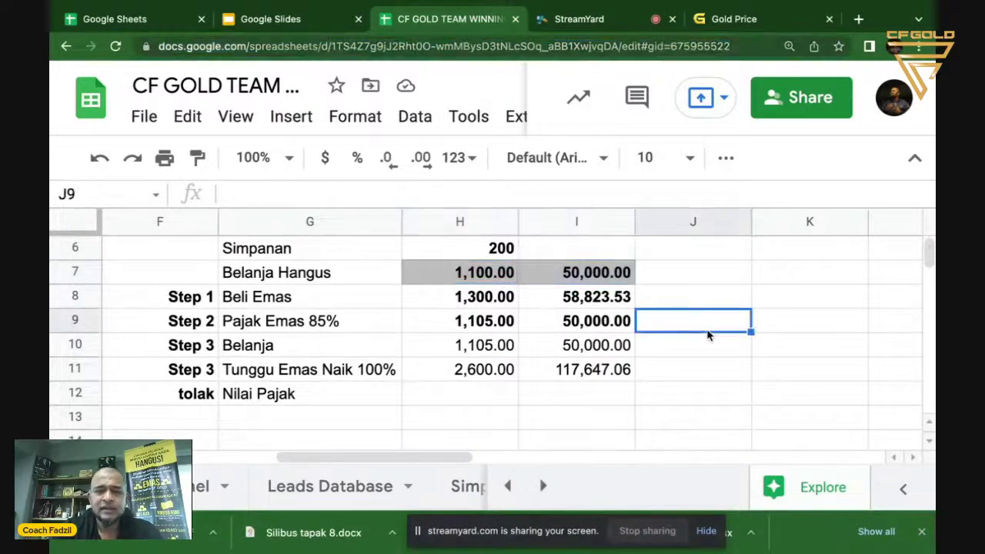
left_click(477, 397)
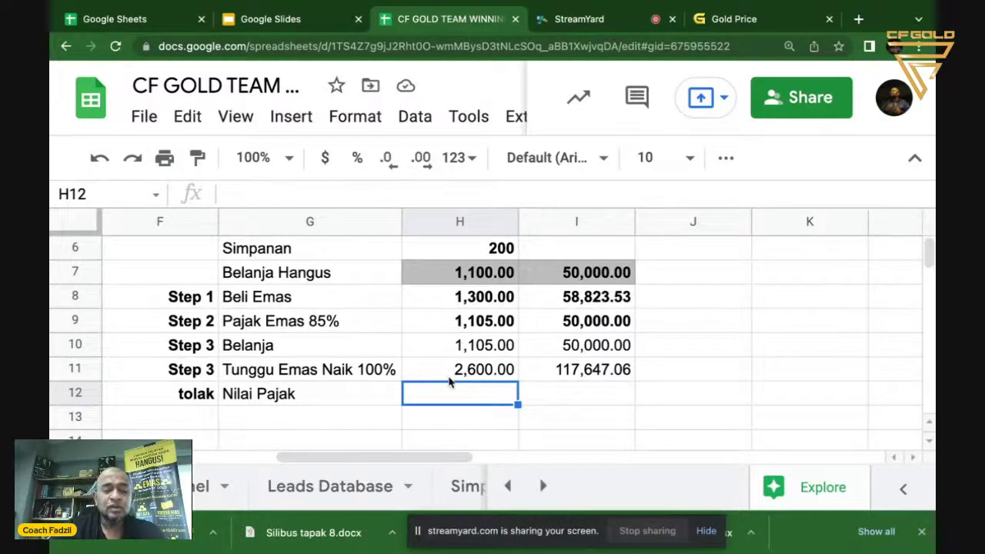
left_click(477, 277)
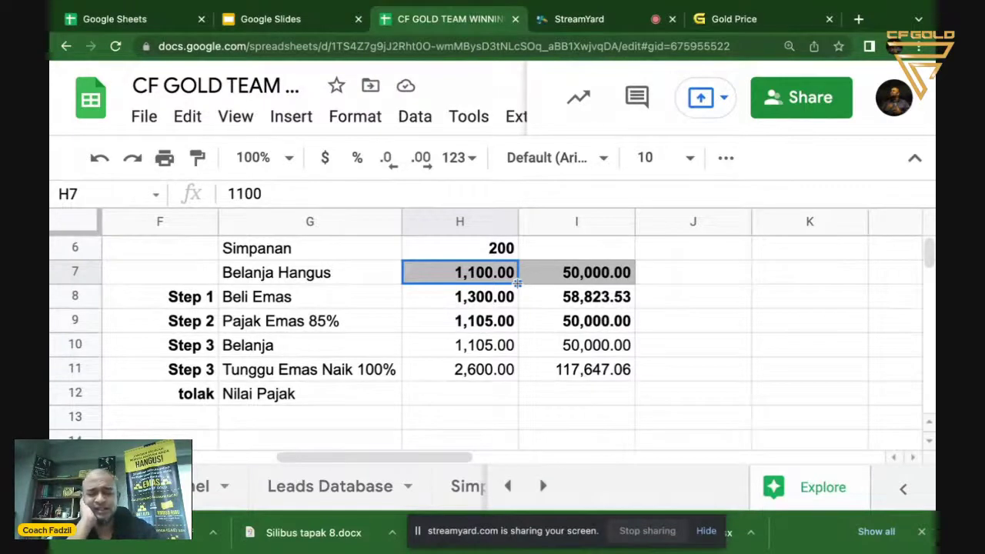
- Fill the Nilai Pajak row from the Pajak Emas 85% row, entering =H9 in H12 and =I9 in I12
left_click(469, 393)
type("=")
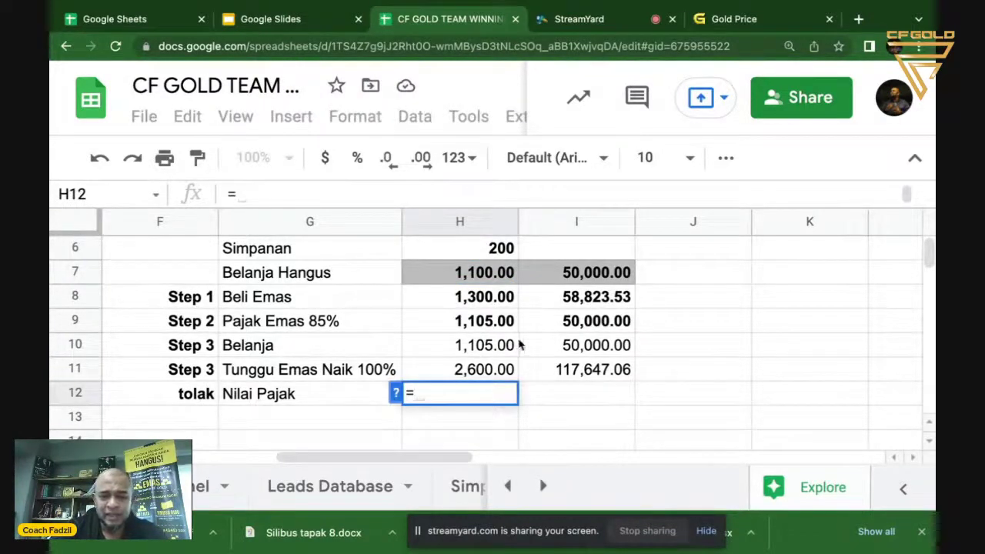
left_click(496, 329)
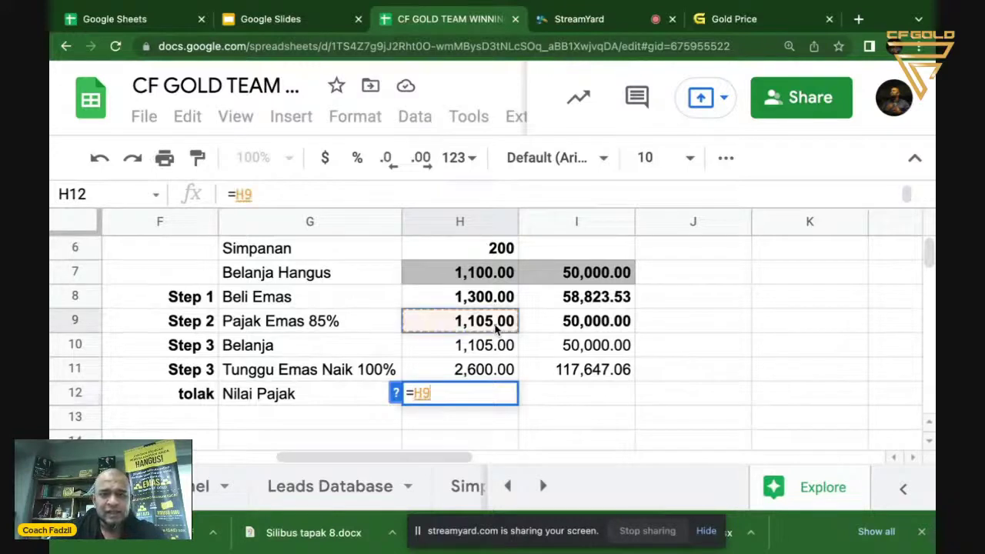
key("Return")
key("Up")
left_click(576, 394)
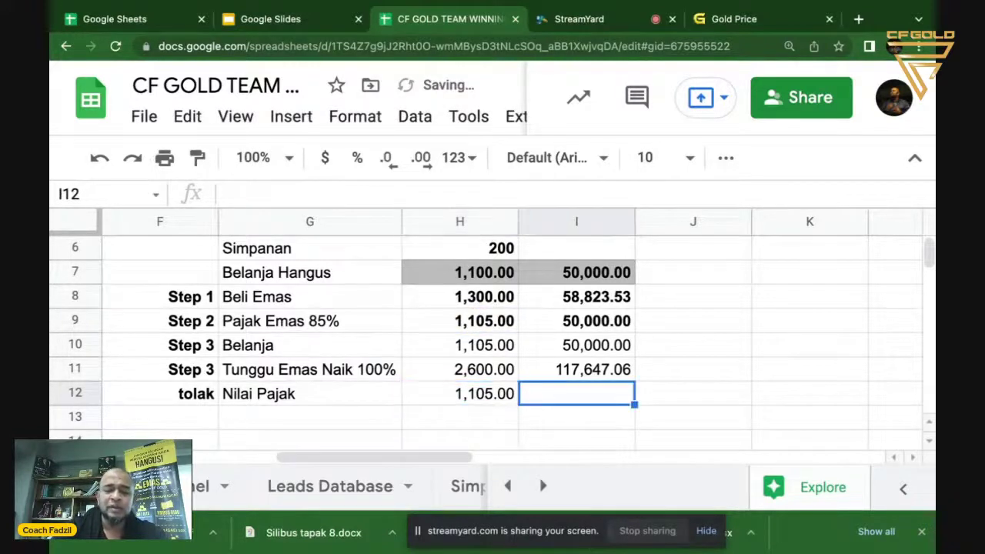
type("=")
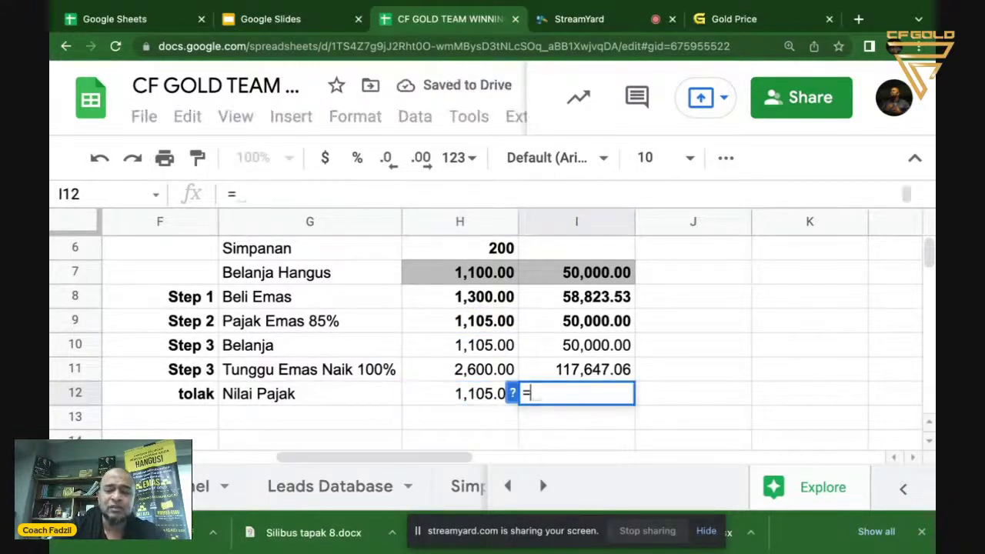
left_click(588, 328)
key("Return")
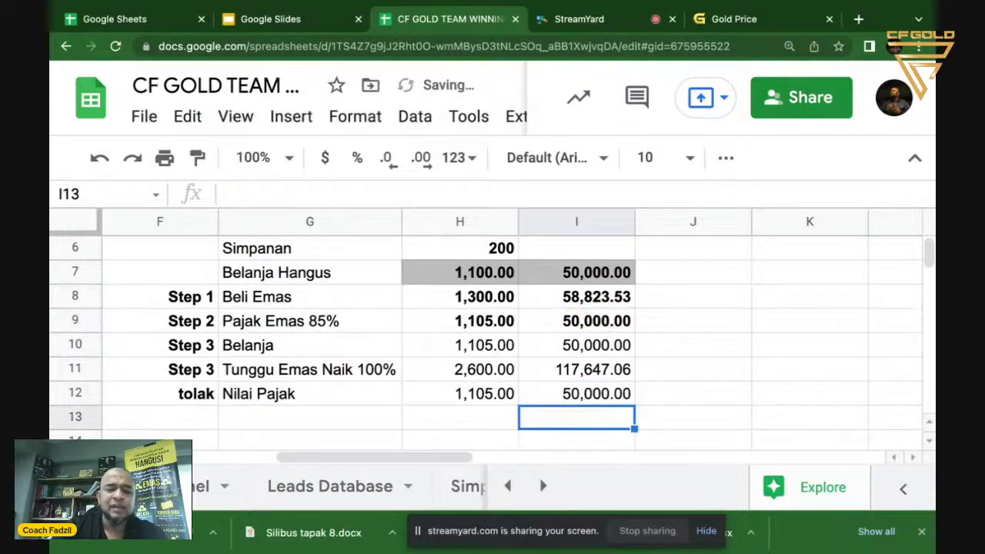
- Enter the label "Tawaruq Fees" in G13, below Nilai Pajak
left_click(309, 417)
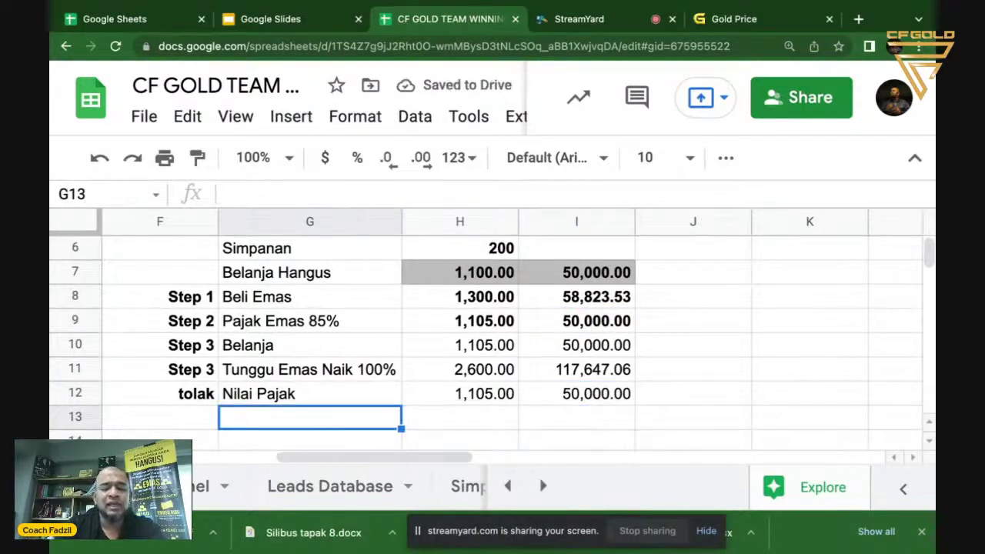
type("Tawaruq Fees")
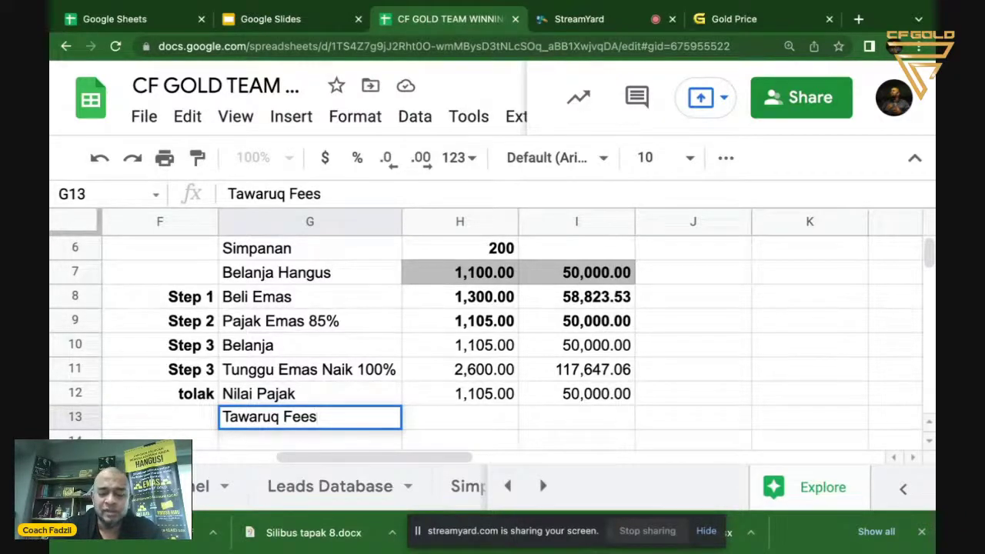
key("Return")
key("Up")
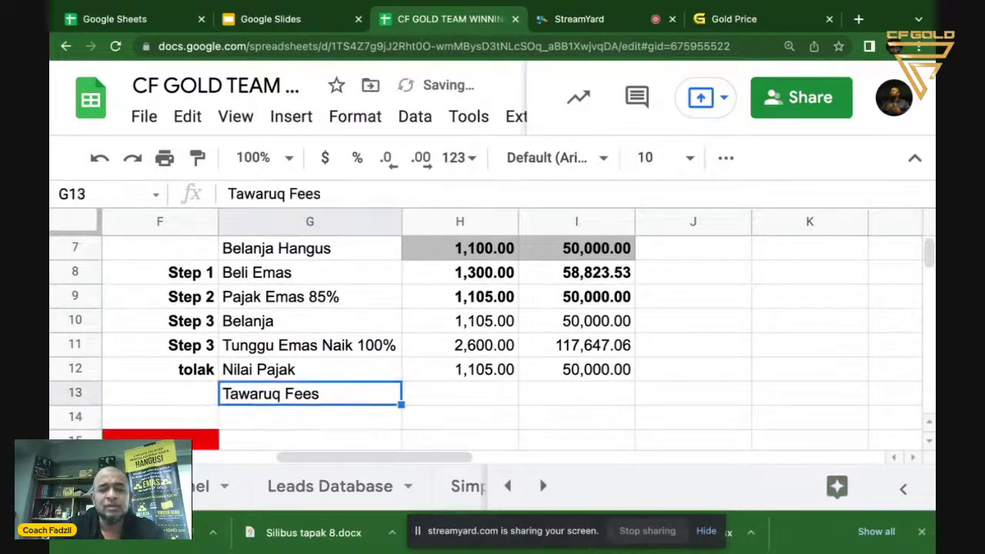
left_click(460, 394)
key("Left")
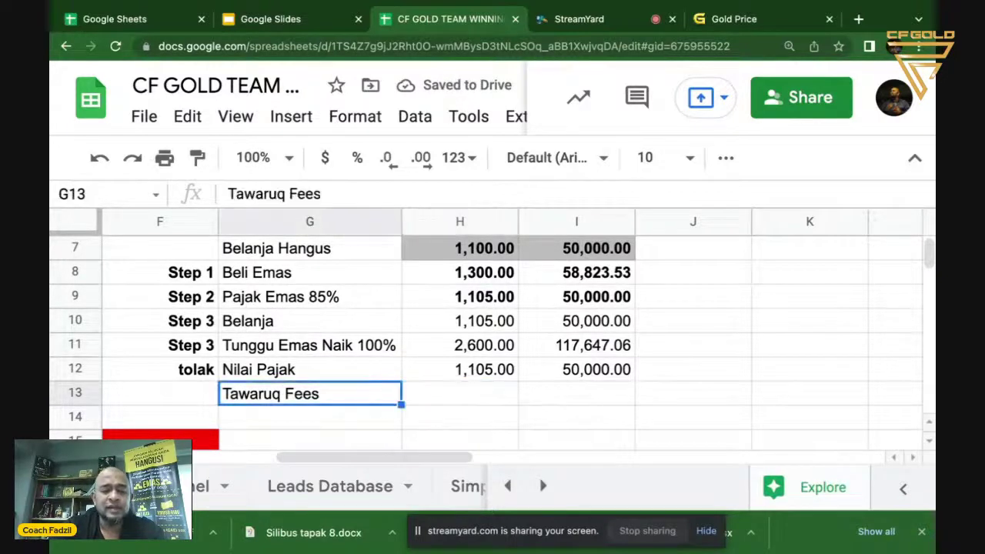
- Extend the label in G13 to read "Tawaruq Fees 3.5% PA"
double_click(317, 395)
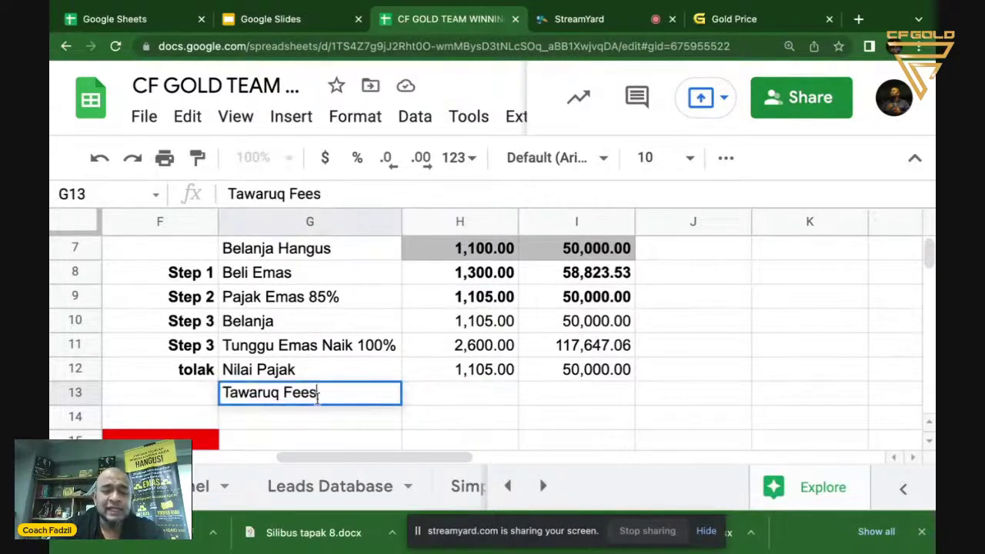
type("3.5%")
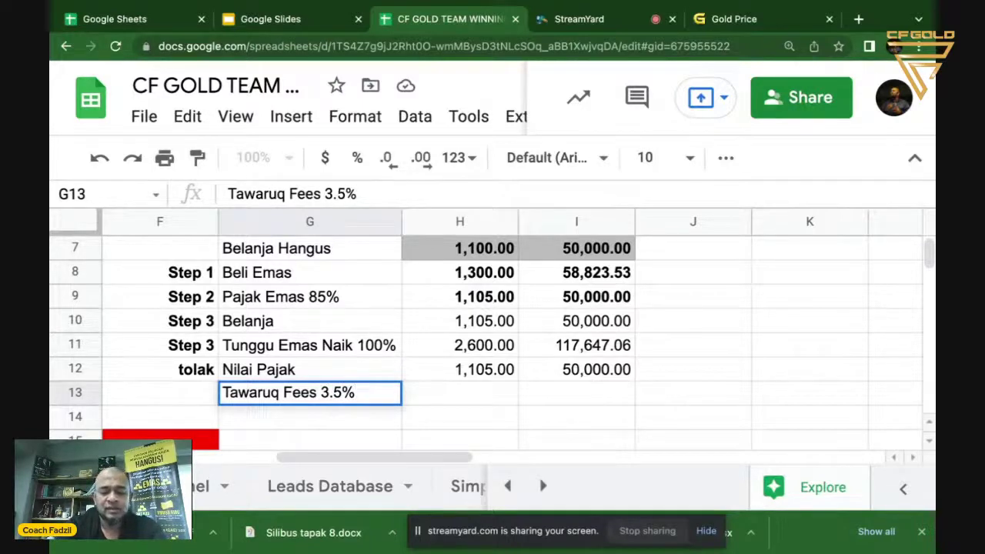
type(" PA S")
key("BackSpace")
key("Return")
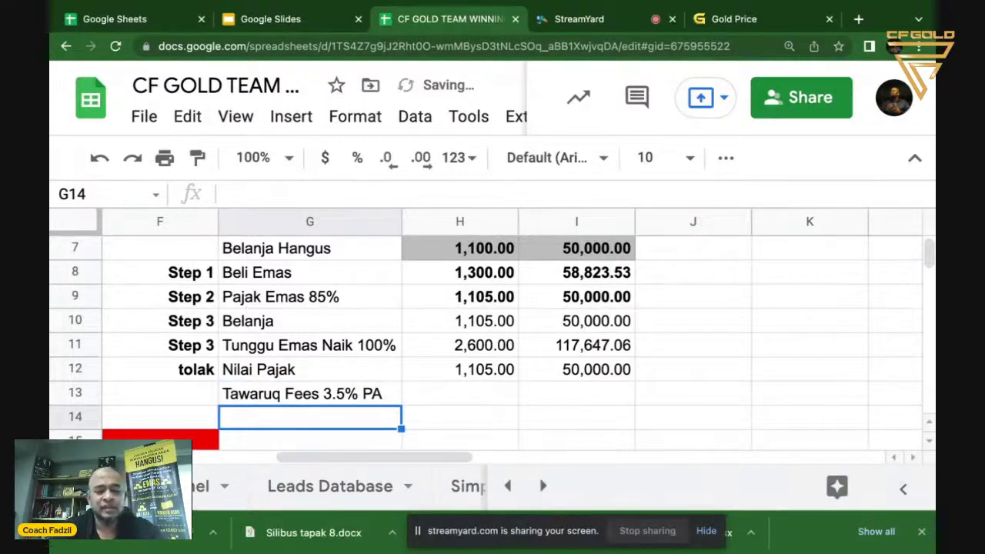
left_click(310, 393)
left_click(159, 393)
left_click(310, 393)
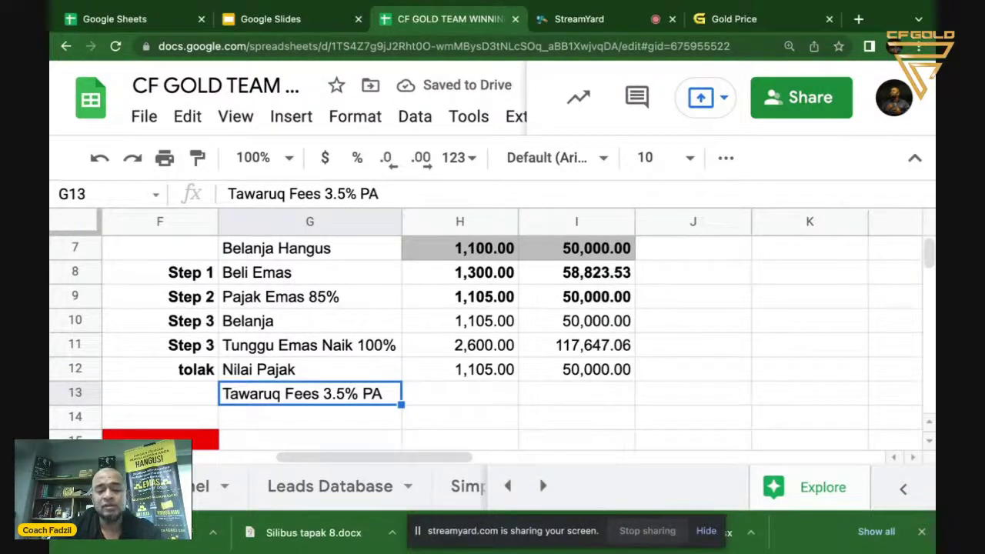
left_click(459, 394)
type("=")
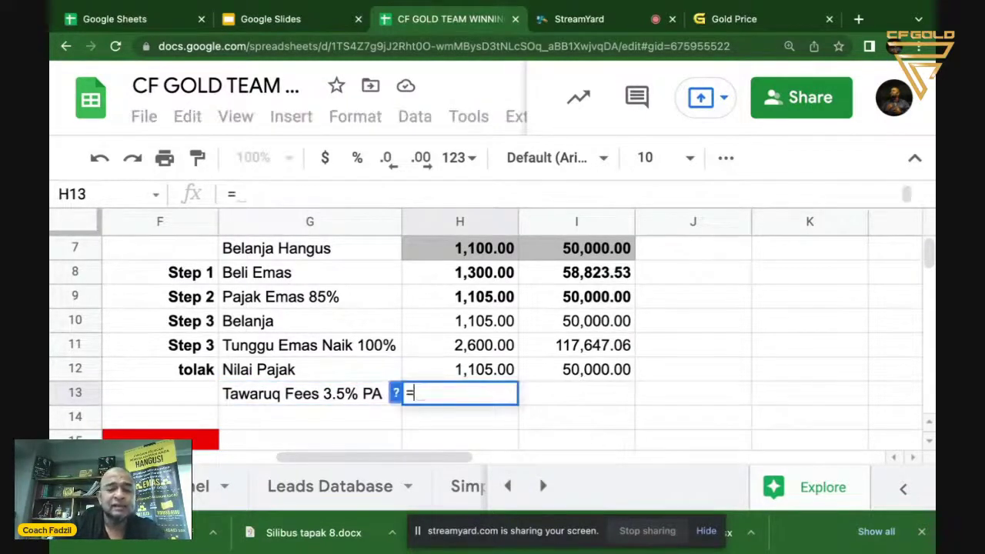
left_click(486, 372)
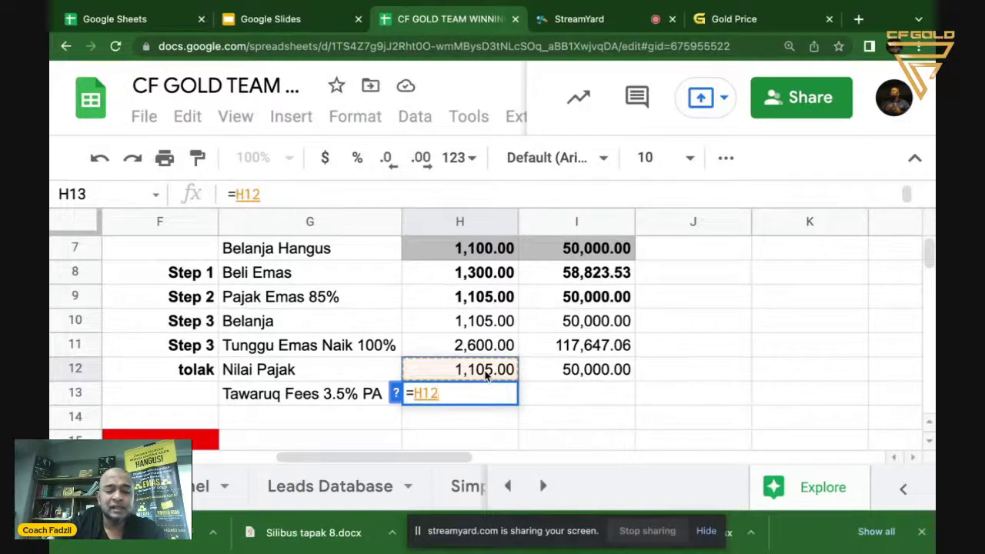
type("*")
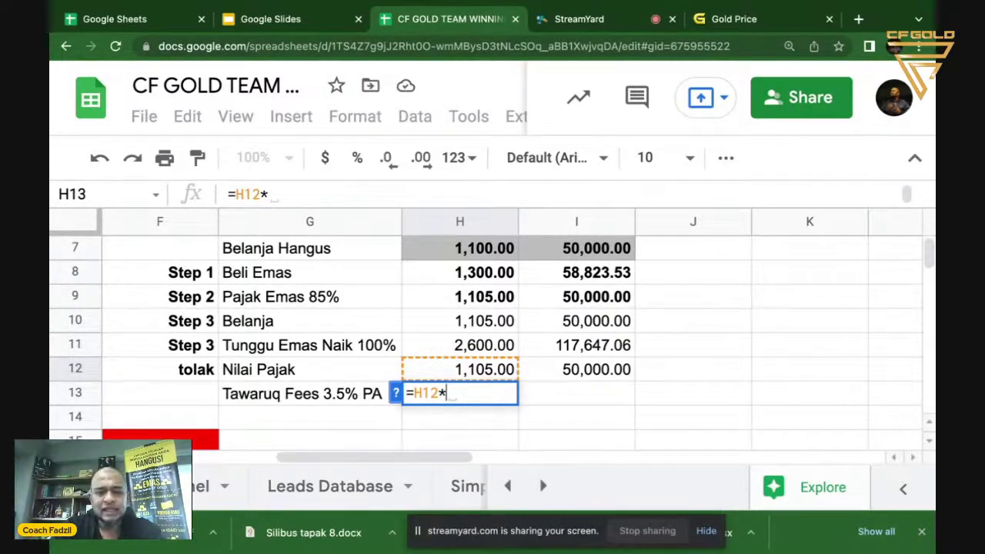
key("BackSpace")
key("BackSpace")
key("BackSpace")
key("BackSpace")
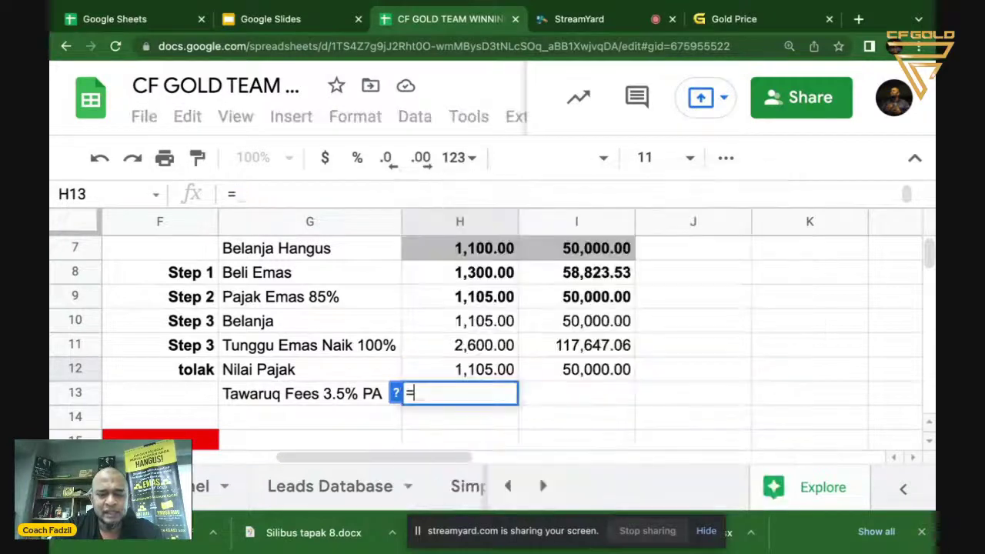
key("BackSpace")
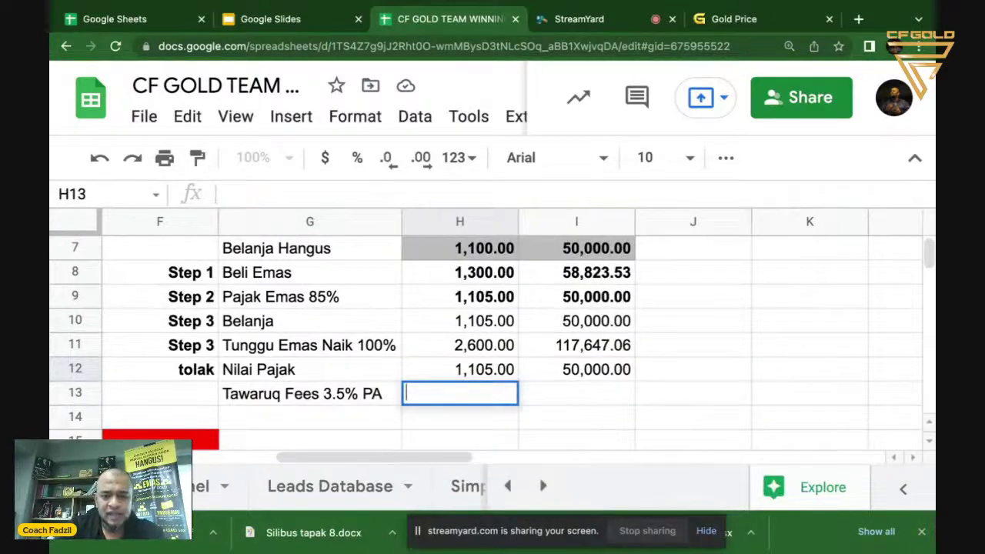
- Calculate the Tawaruq Fees amount in H13 with =H8-H12 and copy the formula to I13
type("=")
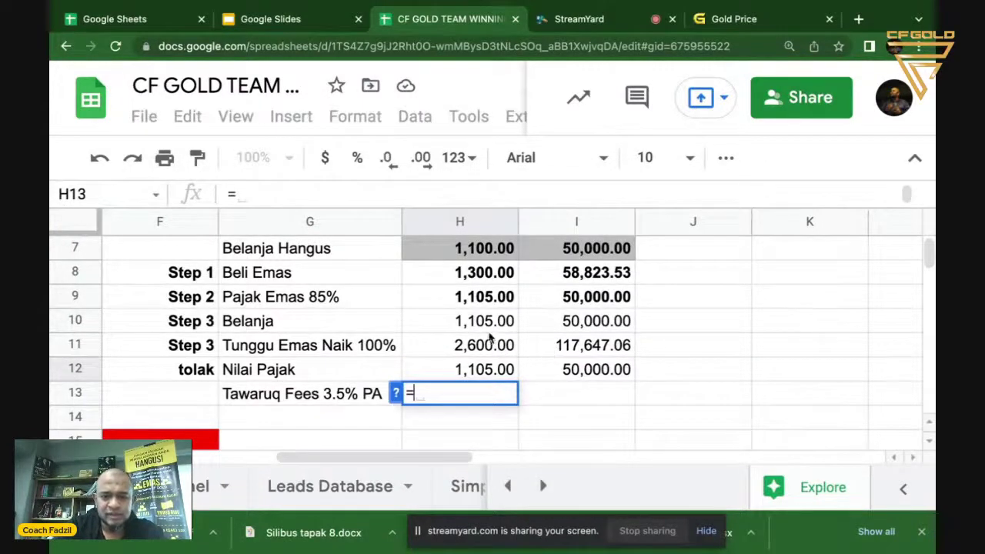
left_click(493, 278)
type("-")
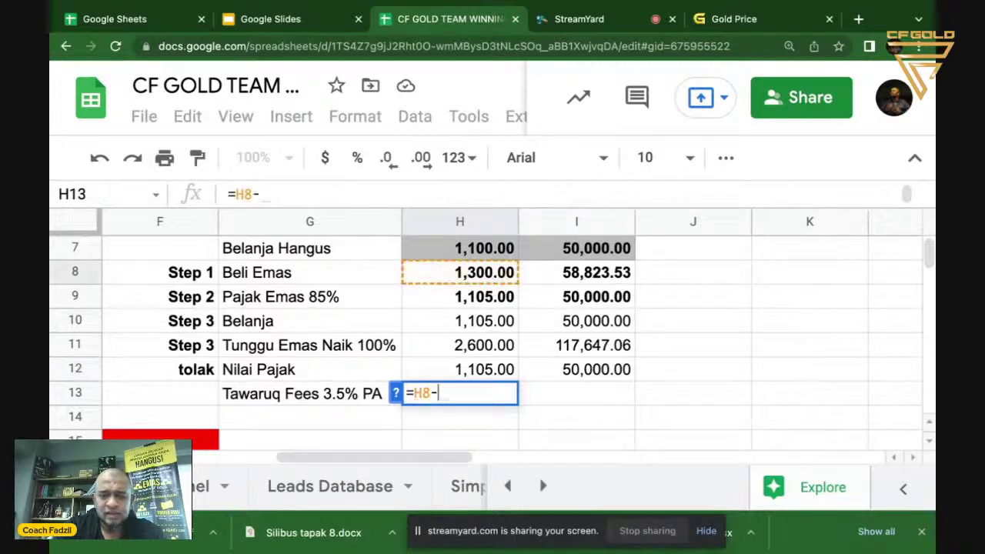
left_click(488, 374)
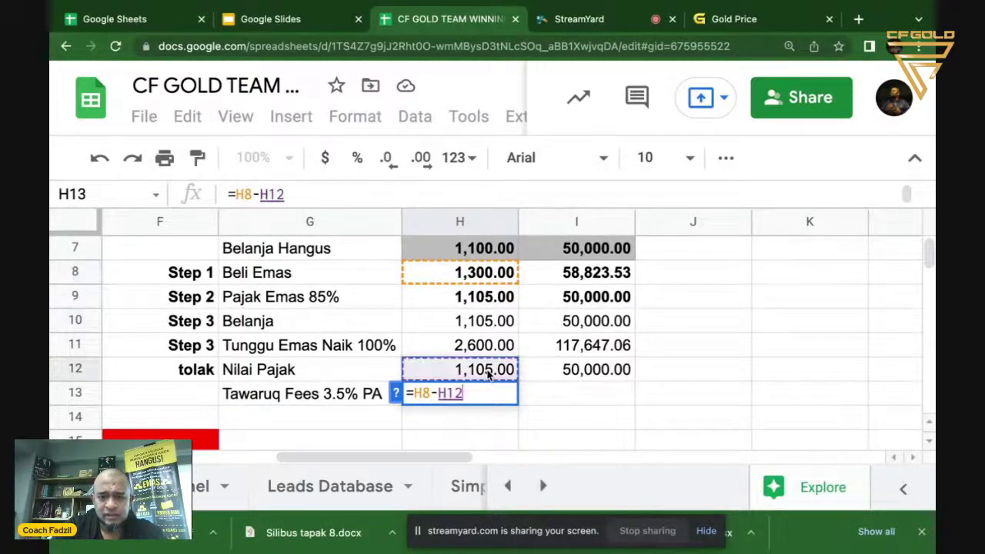
key("Return")
key("Up")
key("ctrl+c")
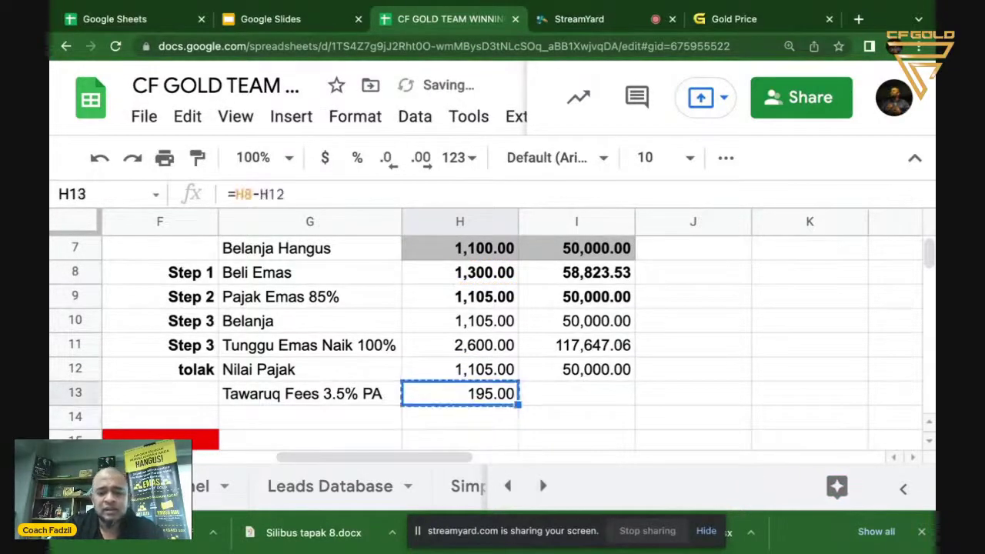
key("Right")
key("ctrl+v")
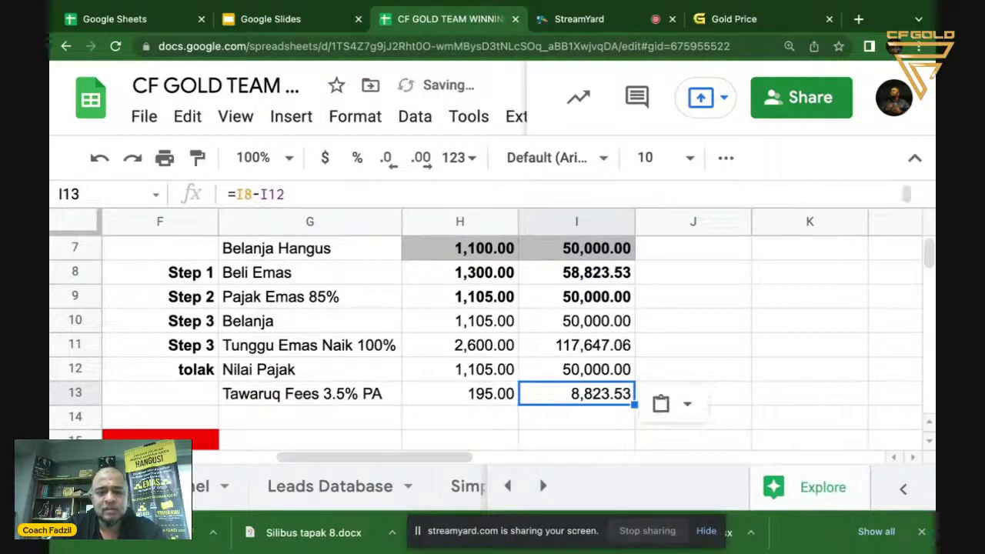
- Make the Tawaruq Fees amounts in H13:I13 bold
key("Left")
key("shift+Right")
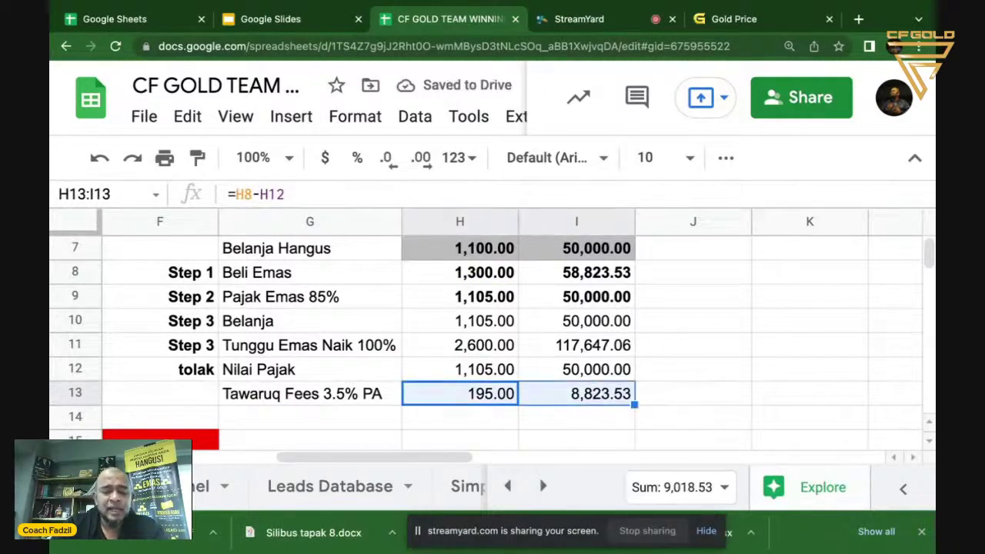
key("ctrl+b")
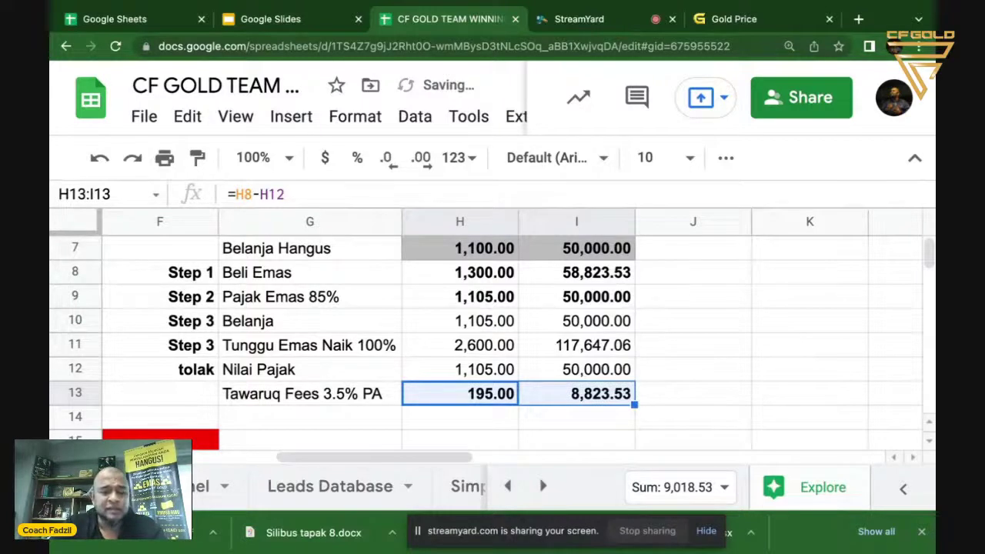
- Calculate the net amount in H14 with =H11-H12-H13, deducting the pawn value and Tawaruq Fees from the appreciated gold value
key("Down")
key("Left")
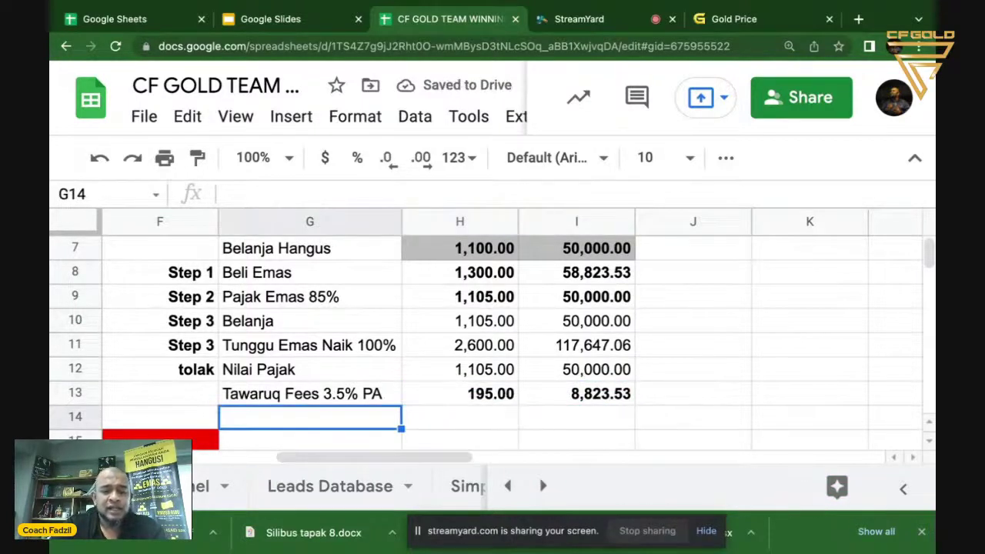
key("Right")
type("=")
left_click(504, 348)
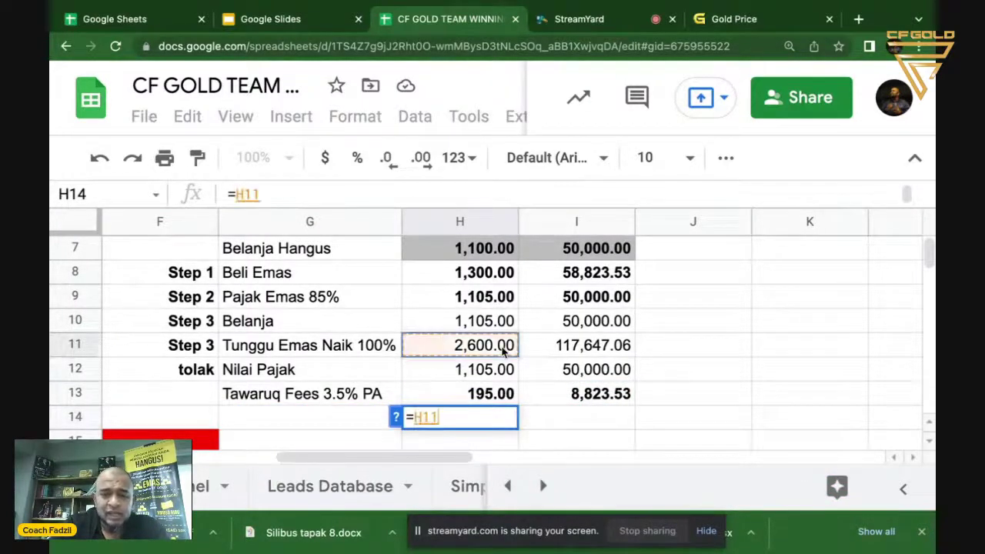
type("-")
left_click(479, 371)
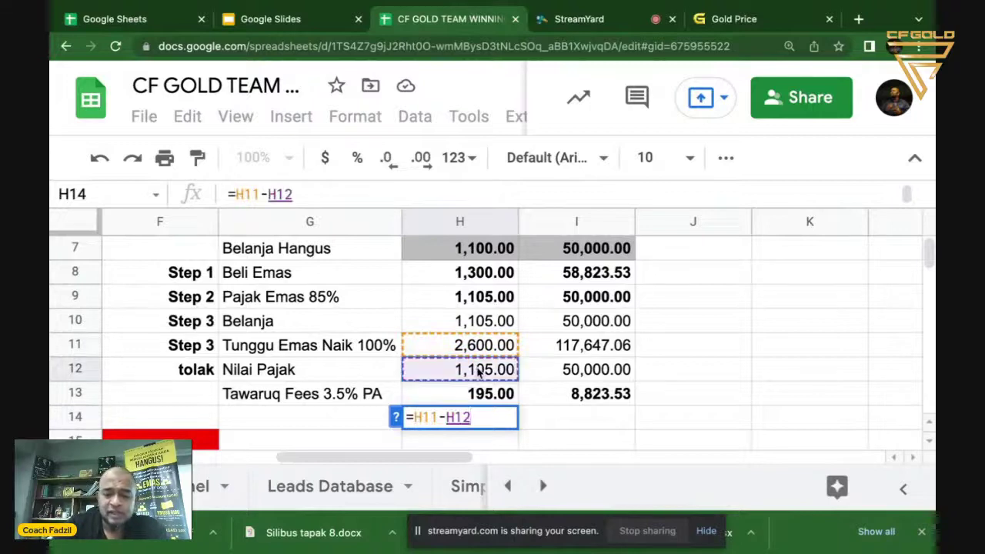
type("-")
left_click(479, 395)
key("Return")
- Make the net amount in H14 bold and copy its formula to I14
left_click(459, 393)
key("ctrl+b")
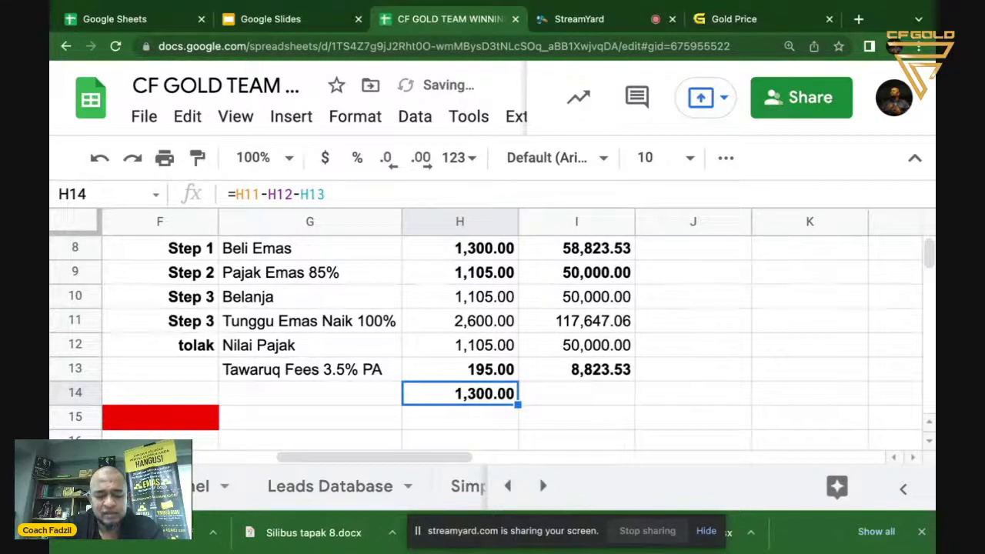
key("ctrl+c")
left_click(576, 394)
key("ctrl+v")
left_click(459, 393)
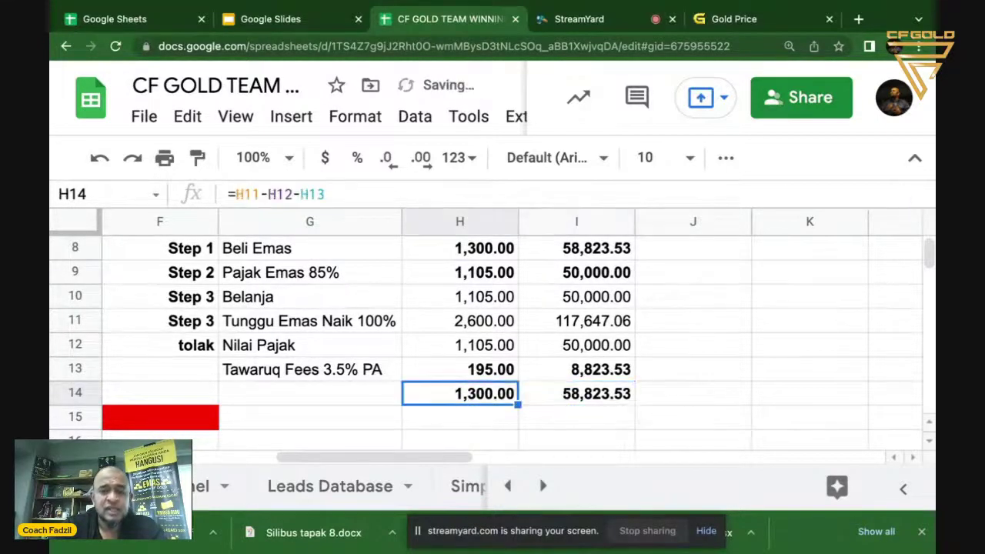
- Review the Tawaruq Fees, Beli Emas, Pajak Emas and Tunggu Emas Naik amounts in columns H and I
left_click(309, 393)
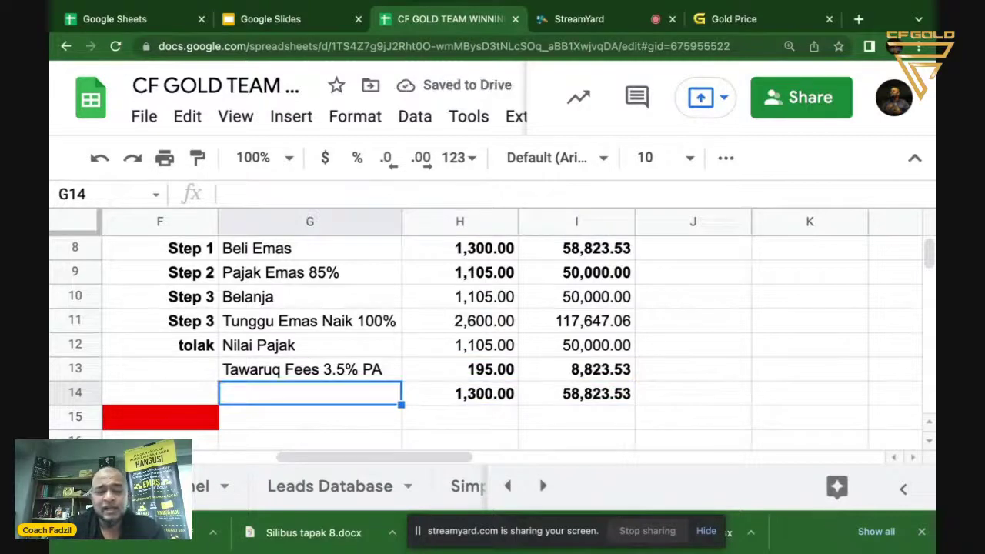
left_click(310, 370)
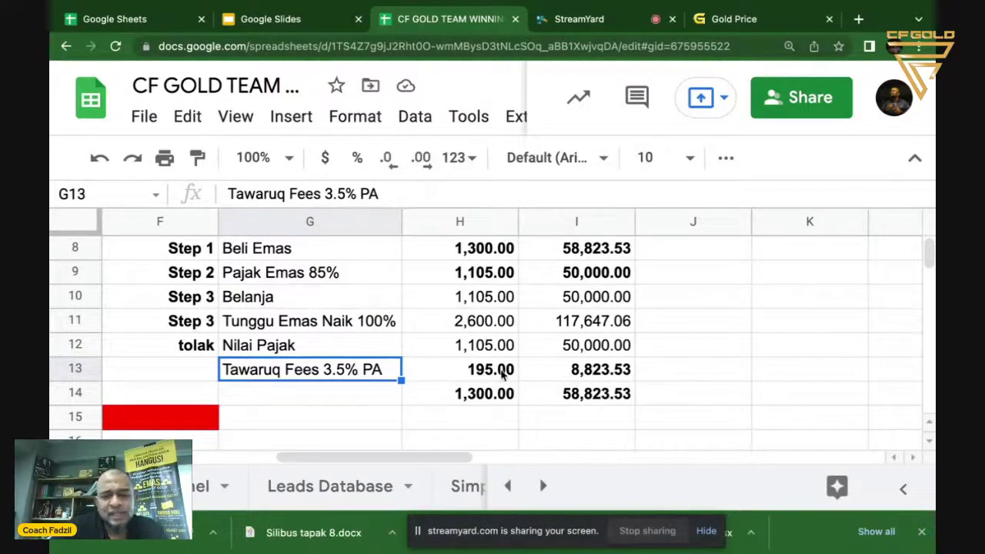
left_click_drag(495, 375, 560, 373)
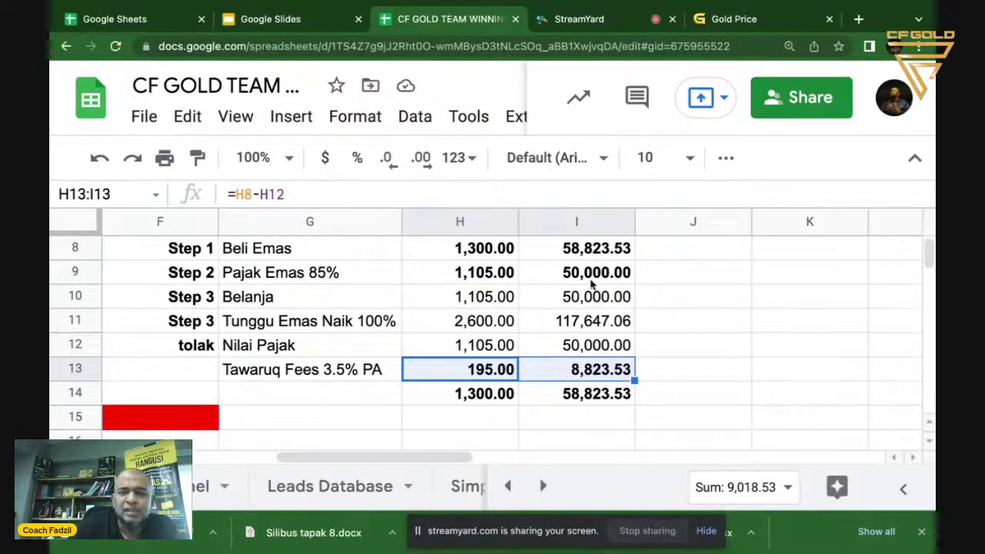
left_click(598, 256)
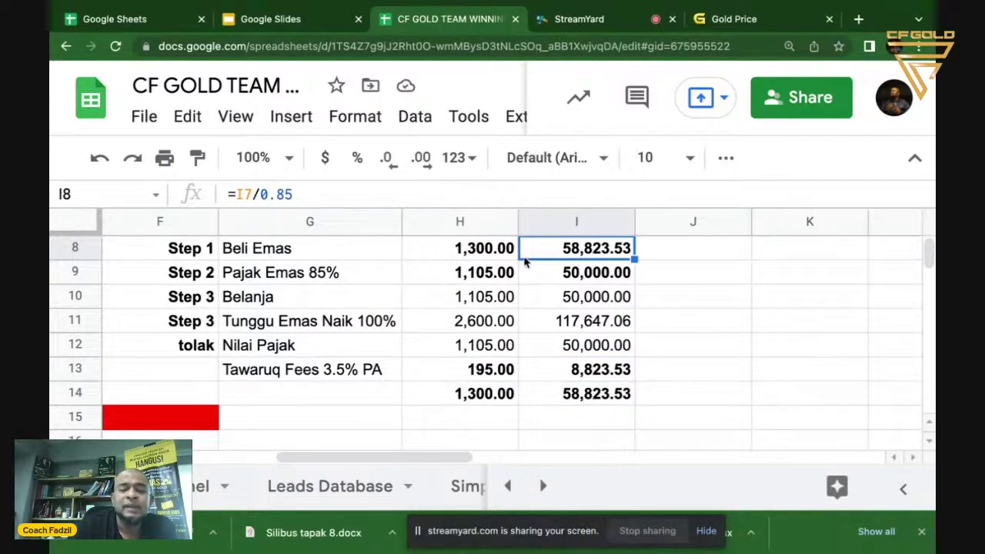
left_click(479, 252)
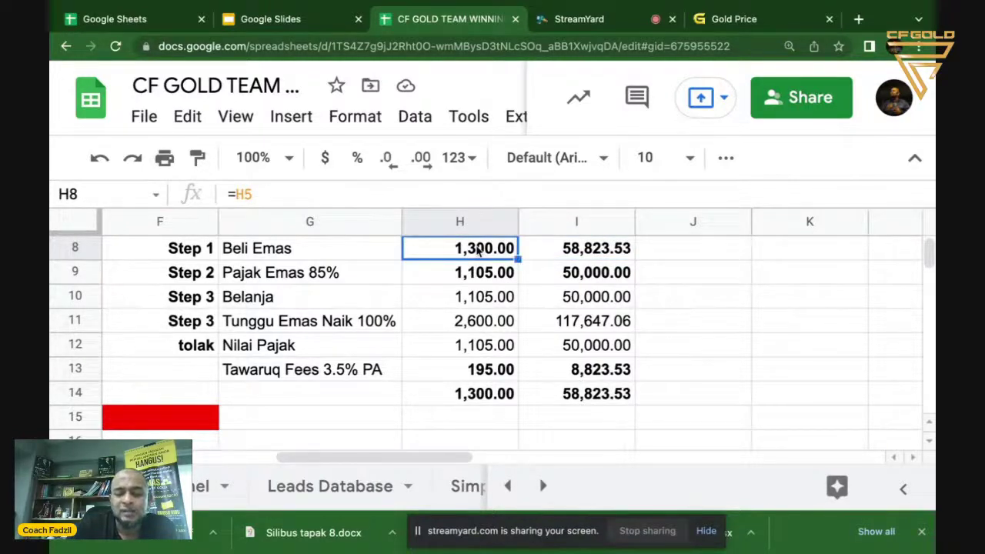
scroll(477, 252, "up", 1)
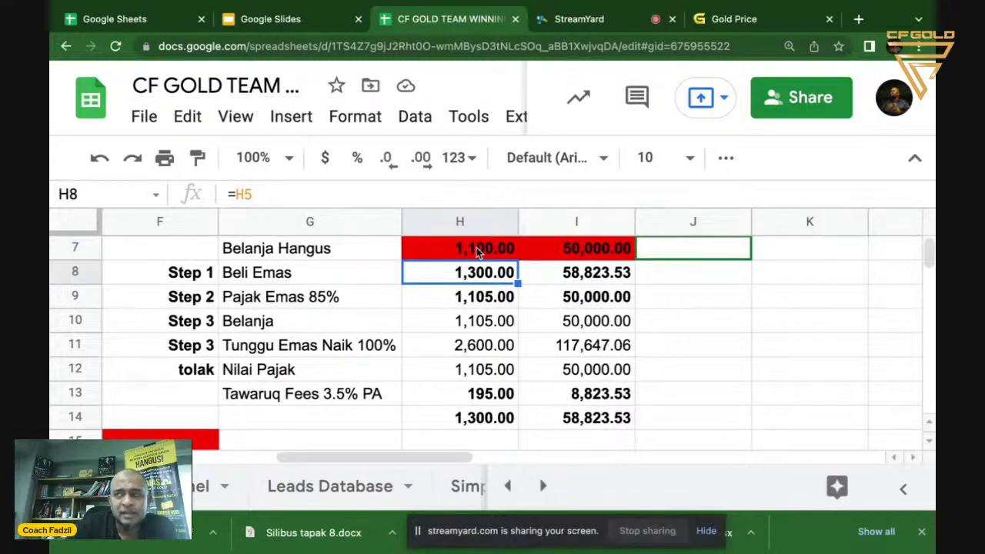
scroll(477, 252, "down", 1)
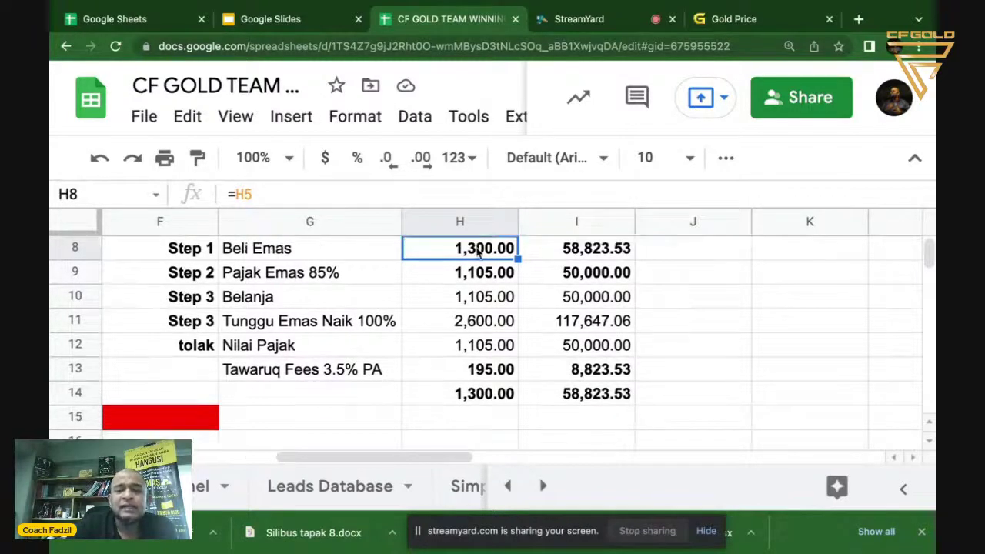
left_click(581, 250)
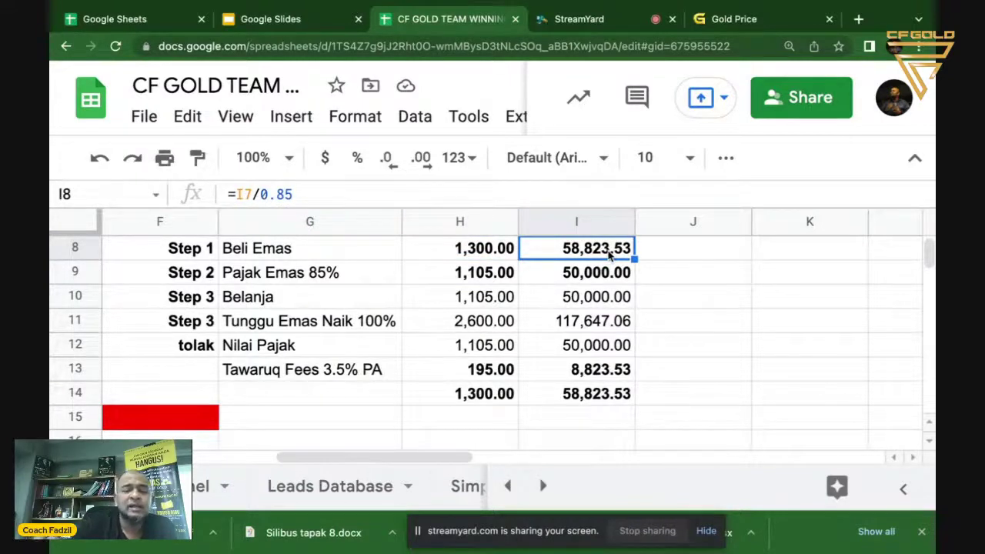
left_click(697, 251)
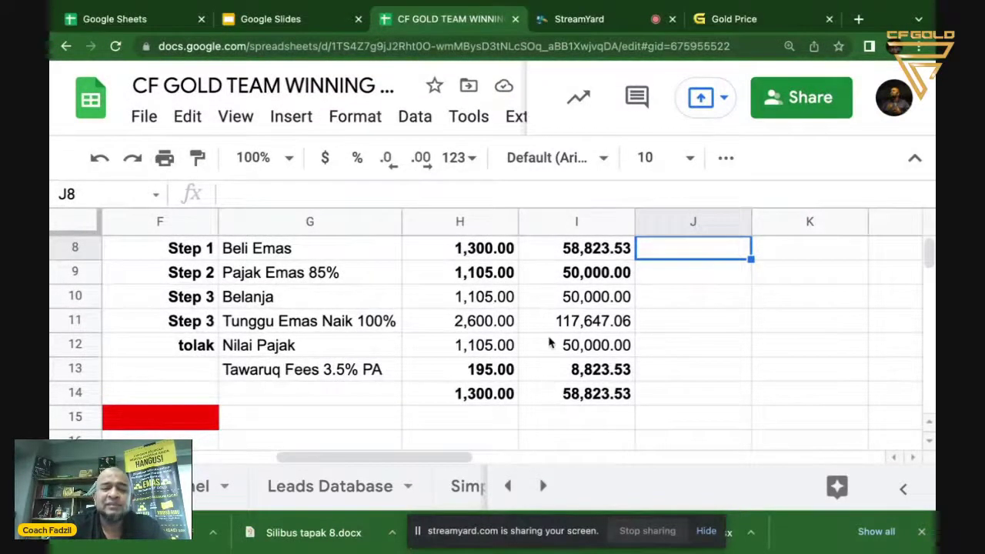
left_click(501, 251)
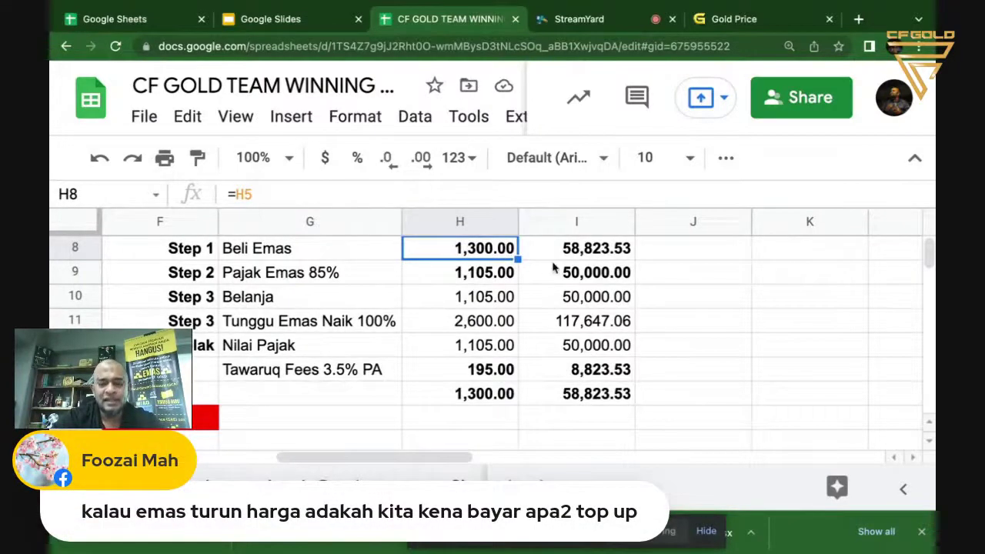
left_click(494, 274)
left_click(487, 321)
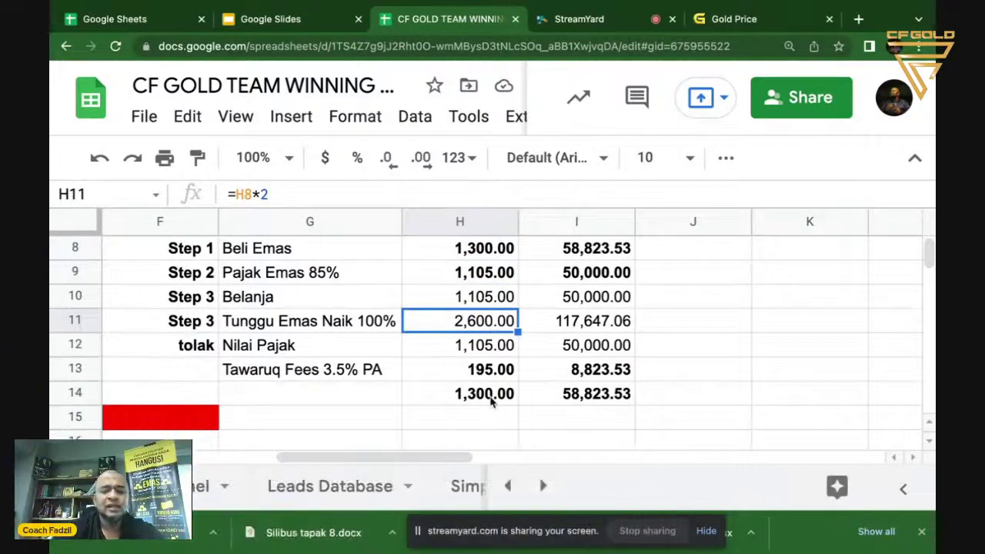
- Enter the label "Tunai Bersih" in G14 for the net amounts
left_click(279, 393)
type("Tunai Bersih")
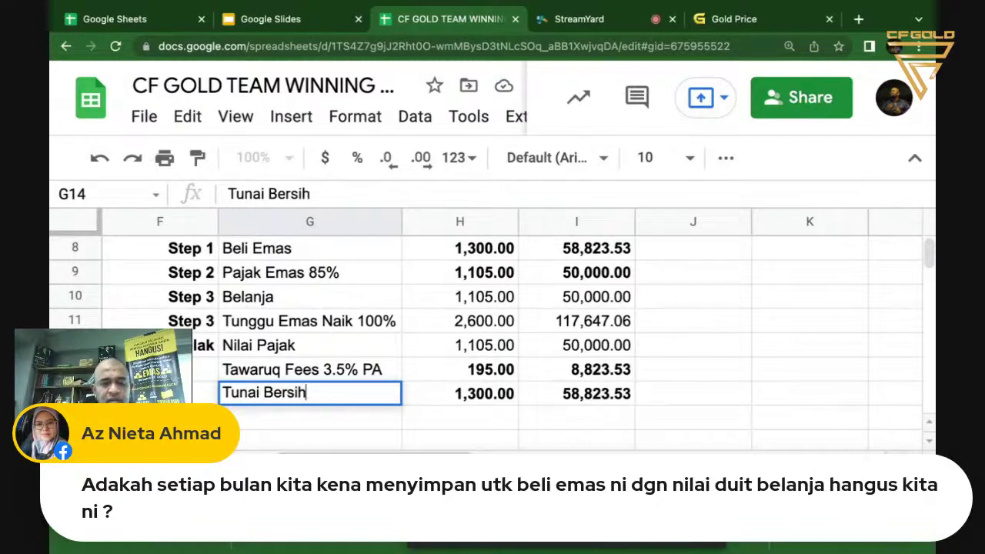
key("Return")
left_click(460, 394)
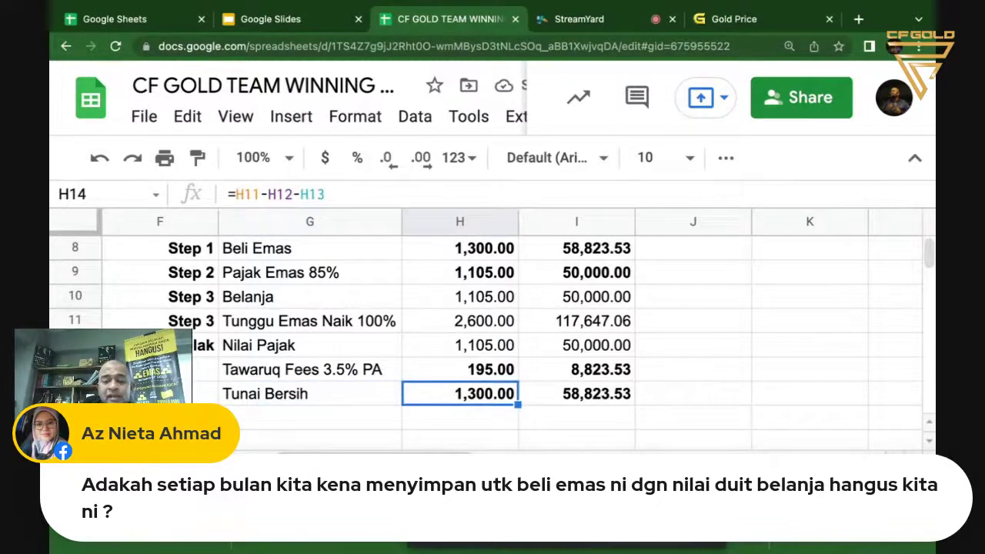
left_click(310, 394)
left_click(309, 418)
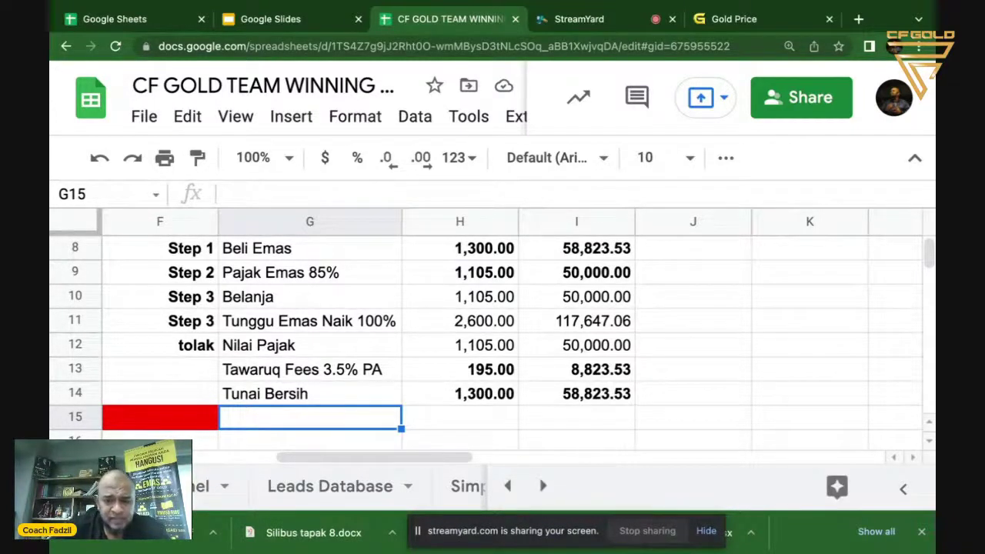
- Move the heading "Belajar Simpan Gaji / Selamatkan Belanja Hangus Bulanan Setiap Bulan" from H2 to G2
scroll(491, 300, "up", 3)
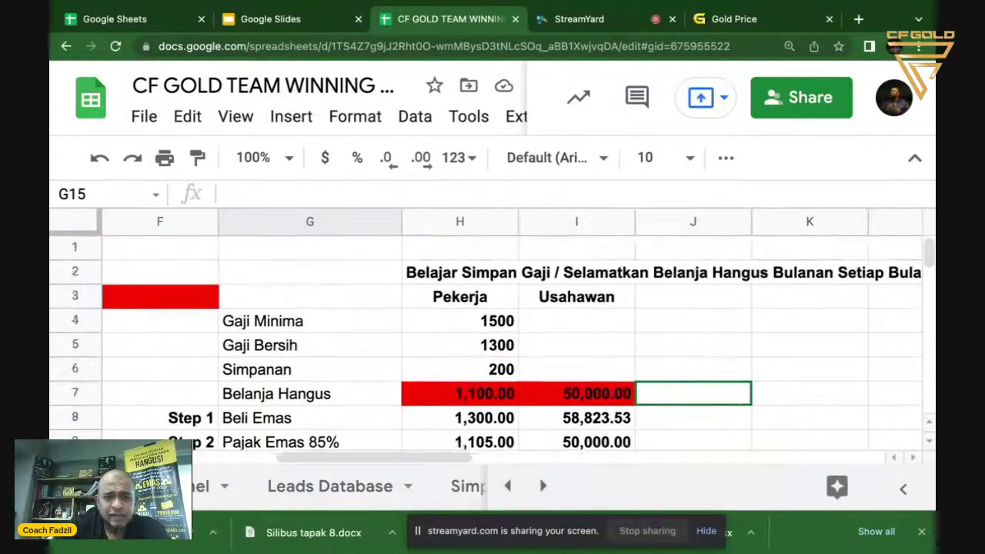
left_click(493, 301)
left_click(555, 308)
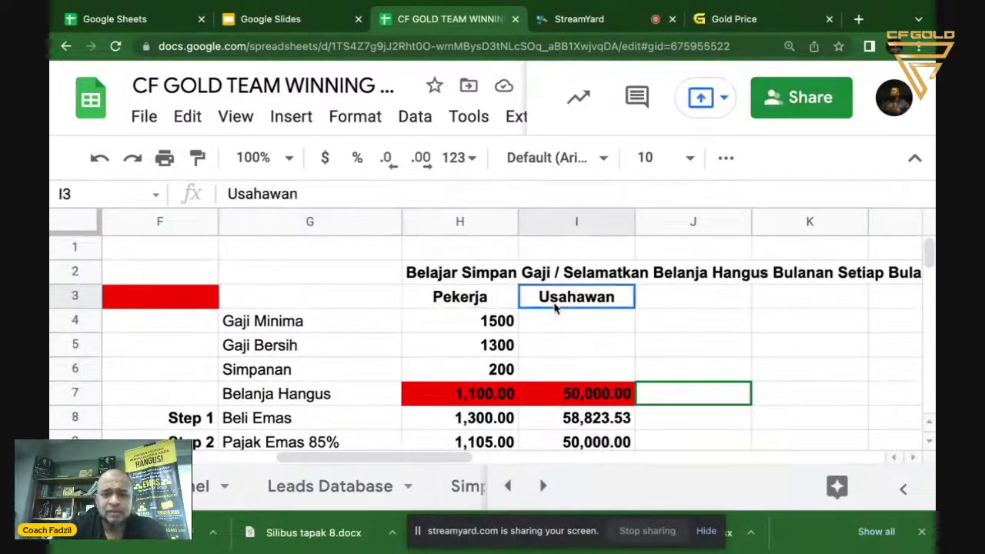
left_click(488, 279)
scroll(488, 279, "right", 3)
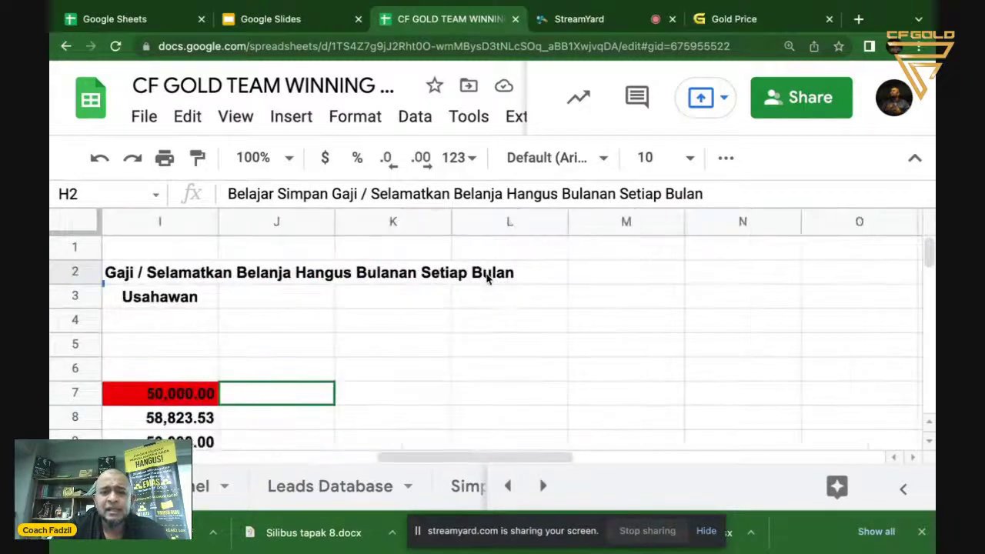
scroll(486, 278, "left", 1)
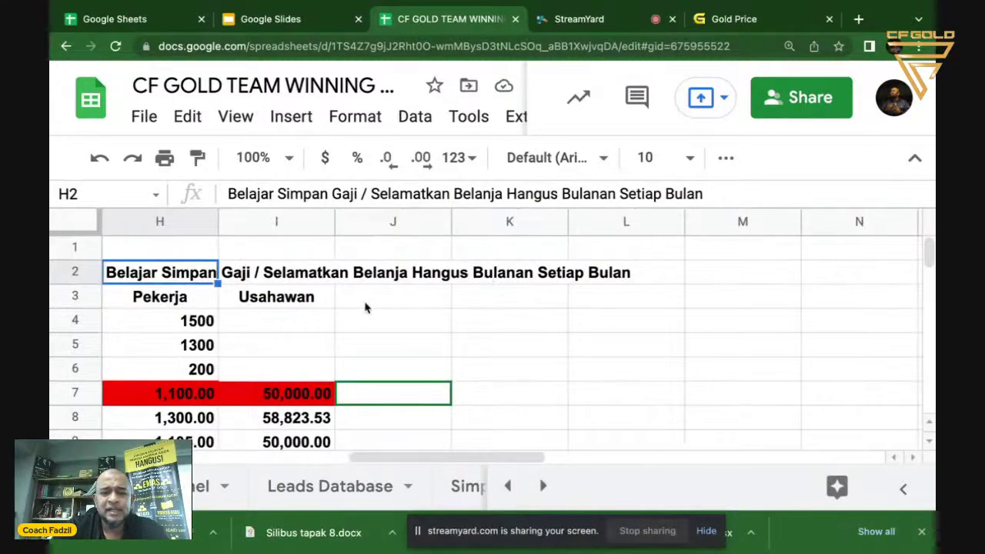
scroll(370, 306, "left", 1)
scroll(350, 306, "left", 1)
key("ctrl+c")
left_click(310, 275)
key("ctrl+v")
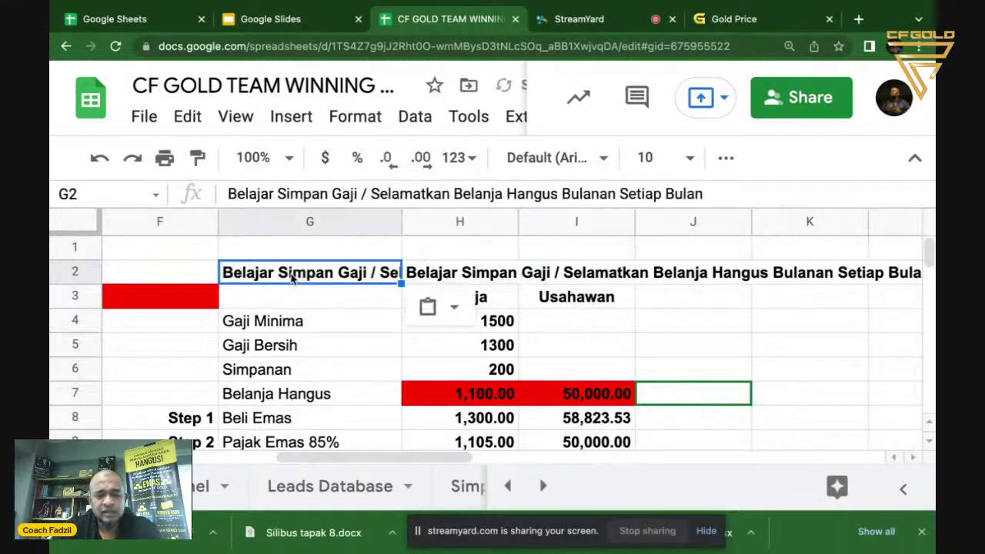
left_click(424, 278)
key("Delete")
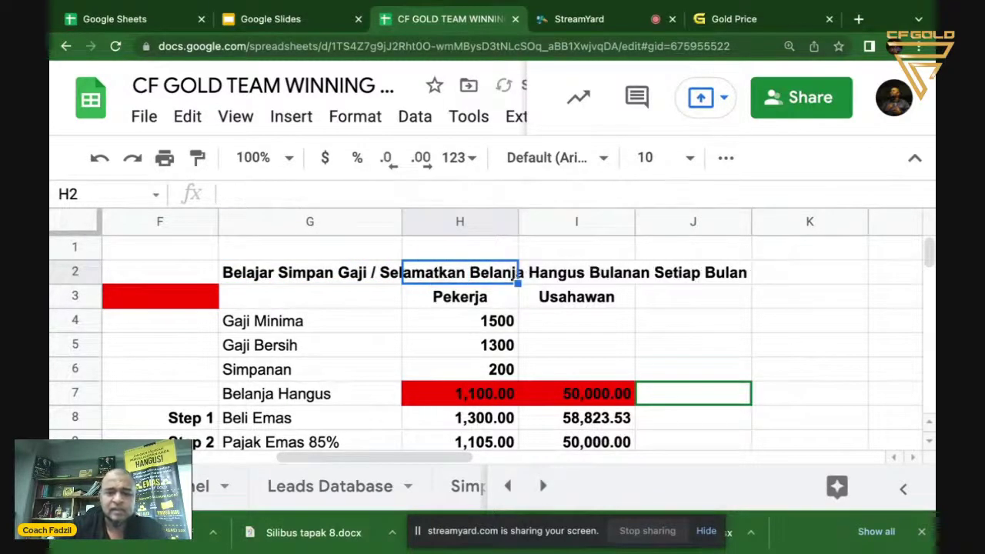
- Enter the note "Cari & Bantu 10 Syarikat yang mempunyai OPEX RM 50,000 sebulan" in G16
scroll(415, 347, "down", 3)
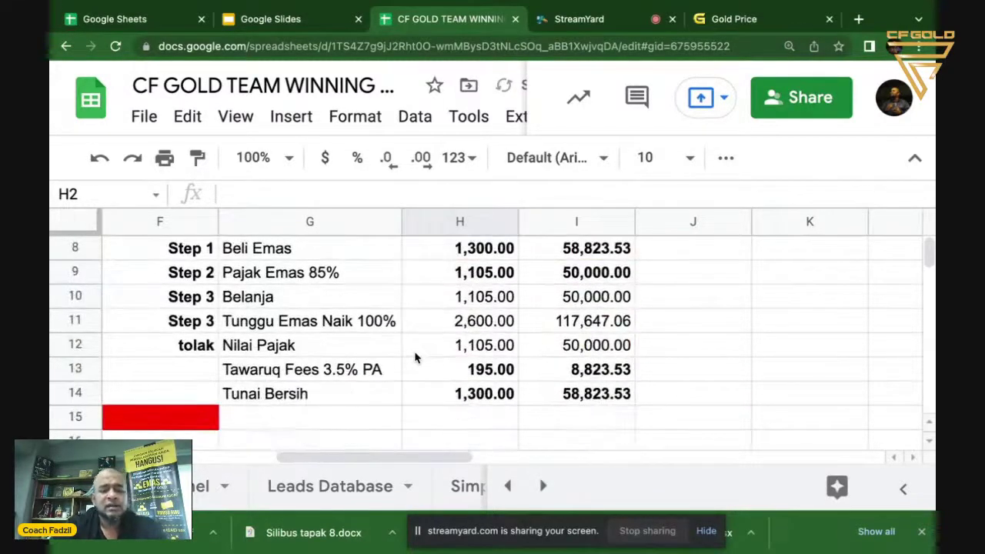
scroll(415, 357, "down", 1)
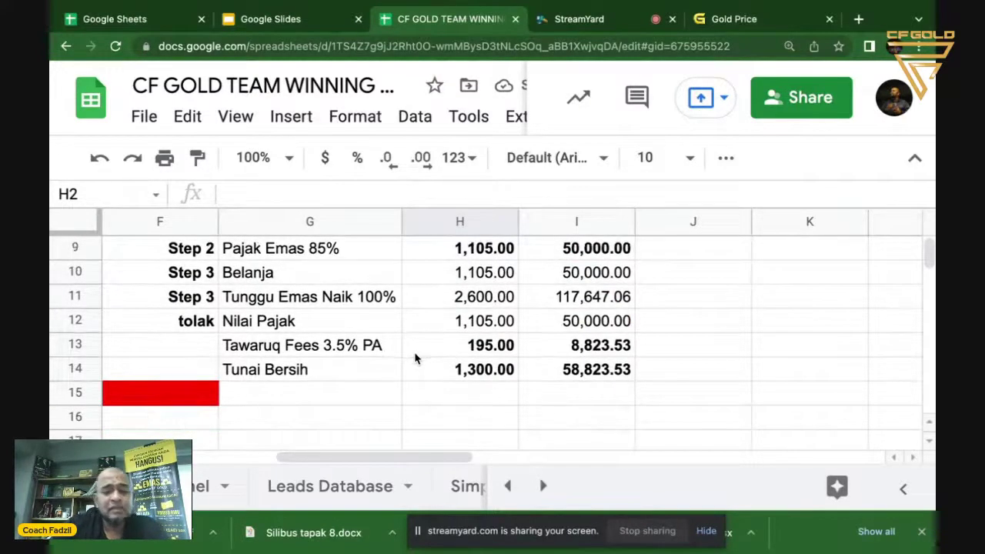
left_click(283, 398)
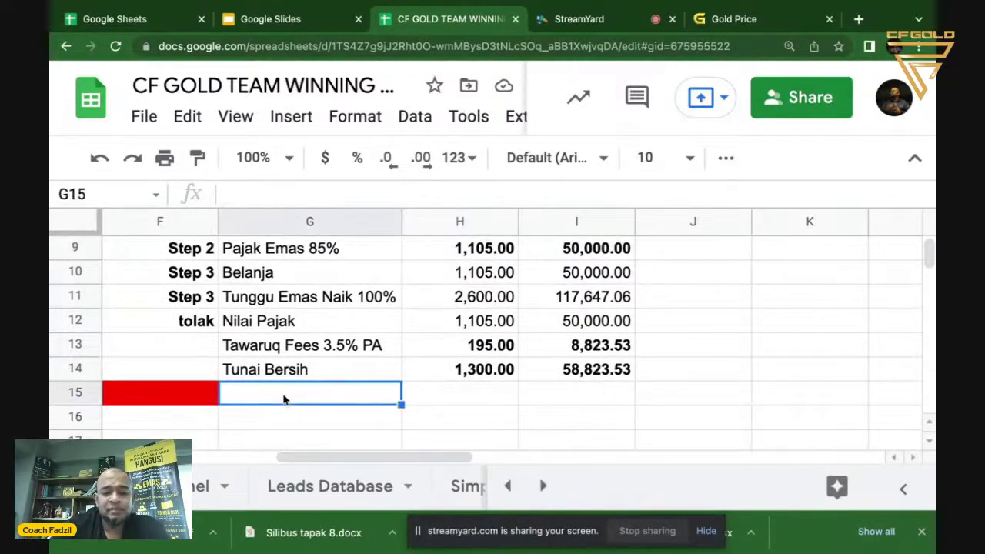
scroll(283, 398, "down", 1)
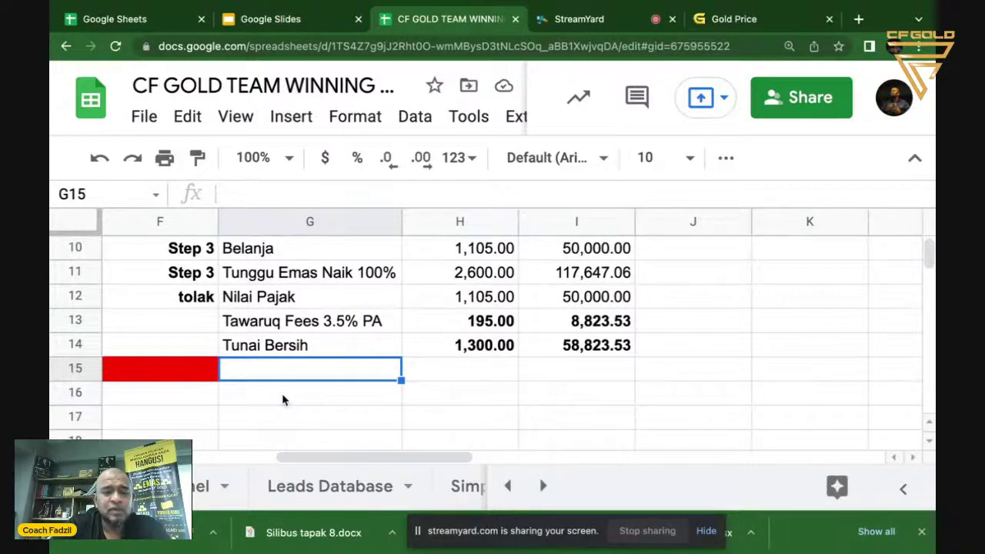
left_click(283, 398)
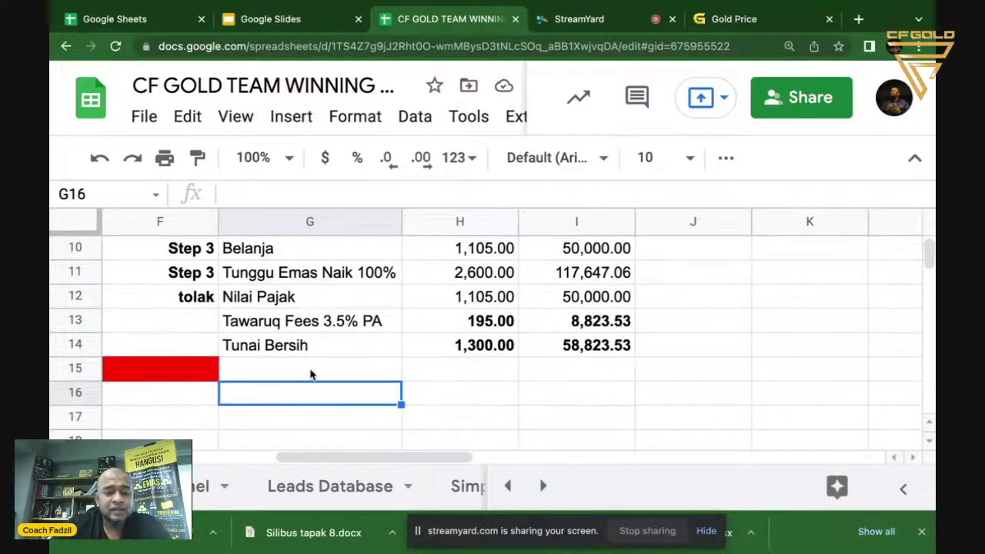
left_click(206, 398)
left_click(248, 398)
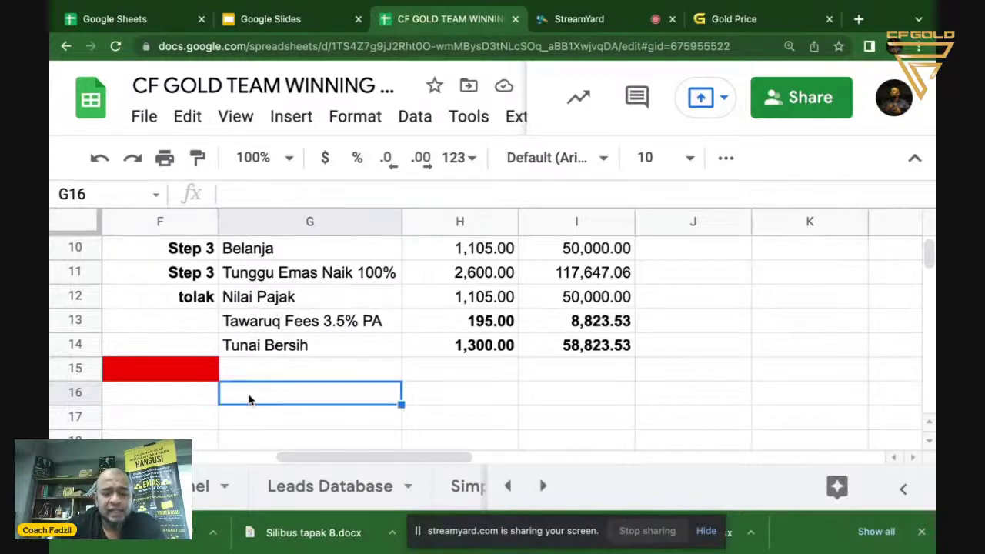
type("Cari ")
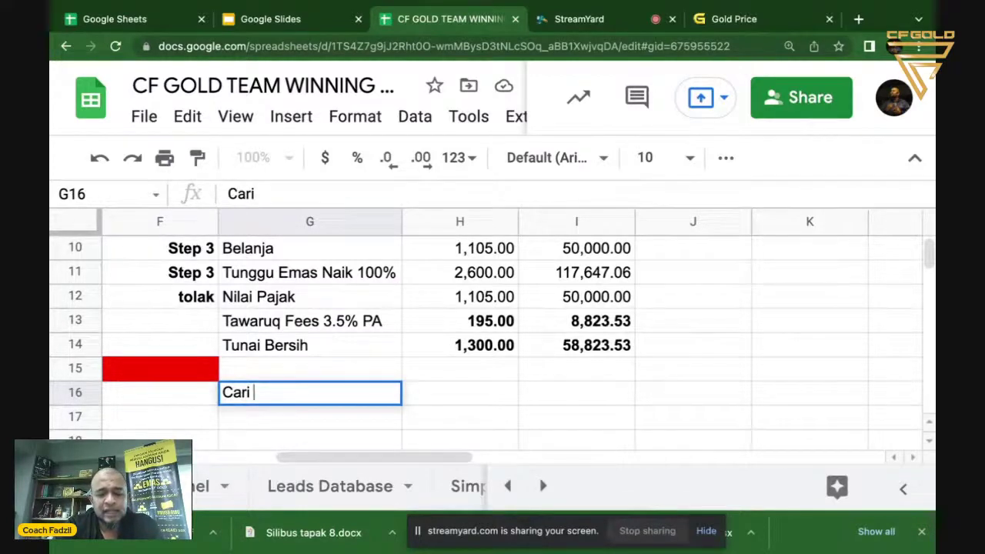
type("& Ban")
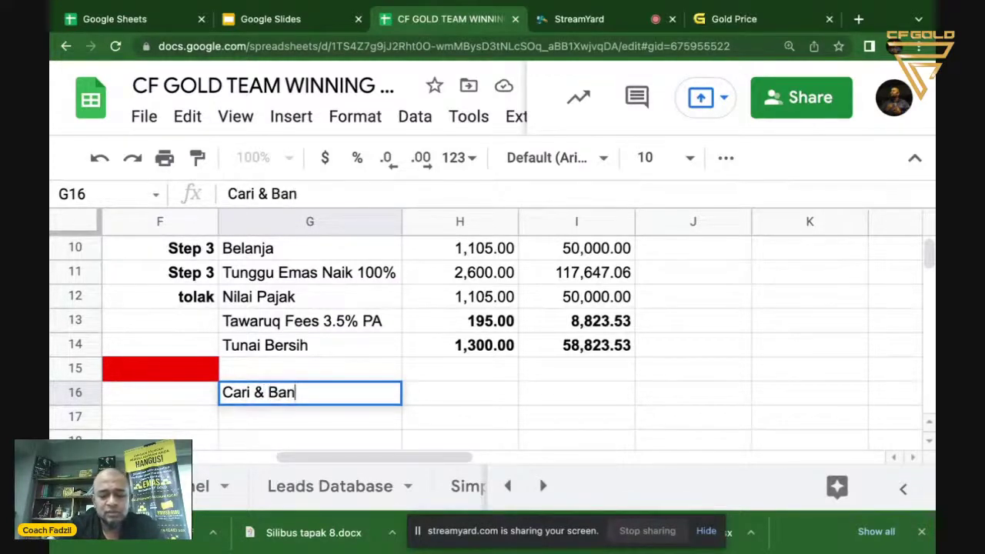
type("tu ")
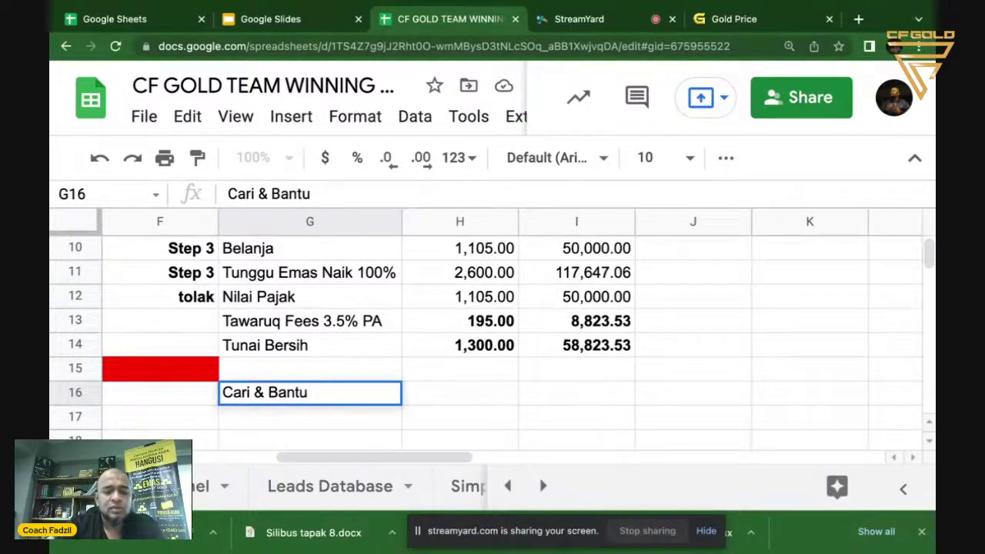
type("mini")
key("BackSpace")
key("BackSpace")
key("BackSpace")
key("BackSpace")
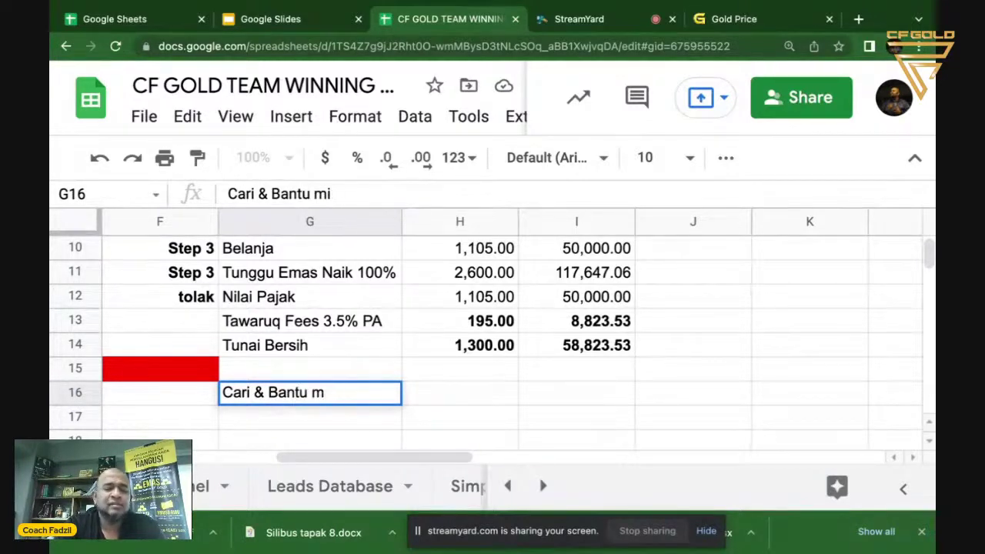
type("10 Syarikat")
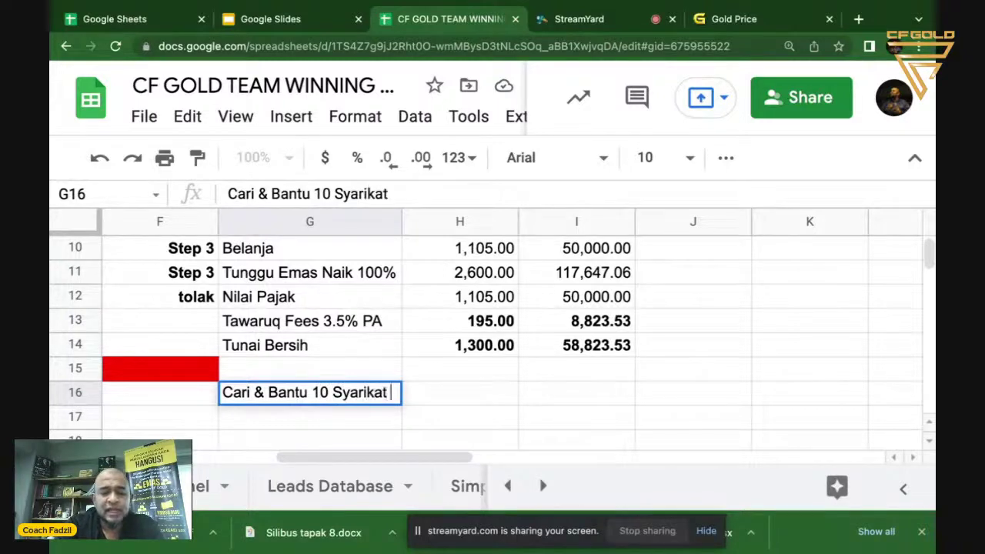
type(" yang memp")
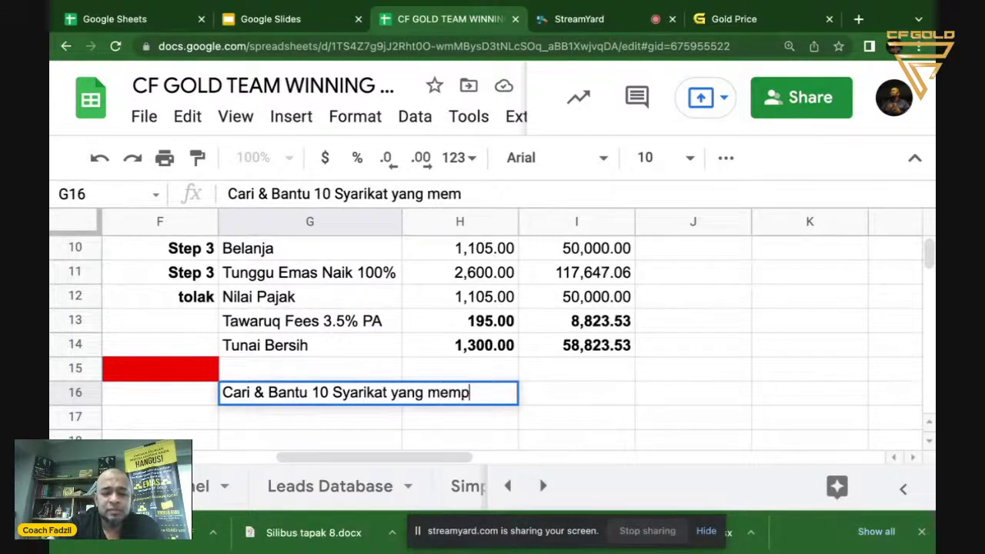
type("unai")
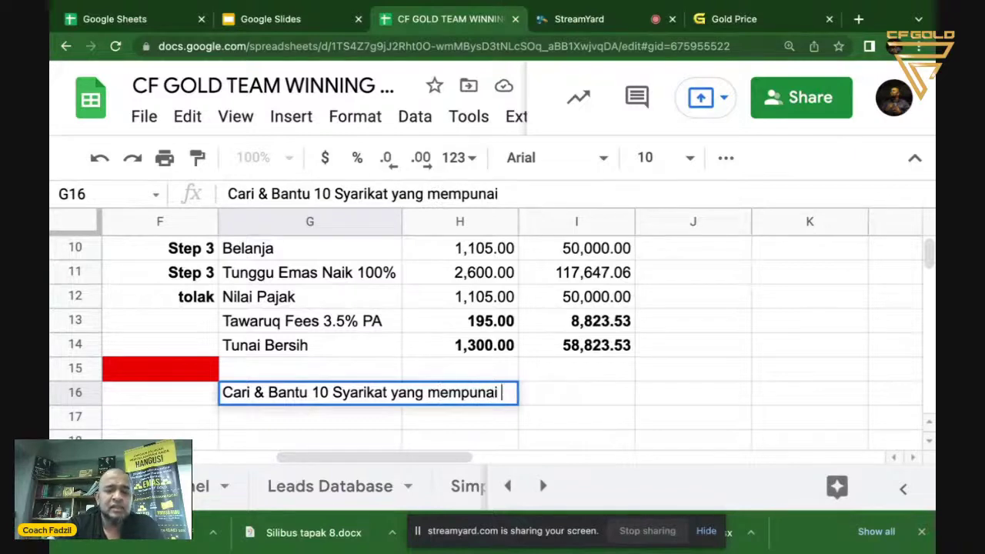
key("BackSpace")
key("BackSpace")
key("BackSpace")
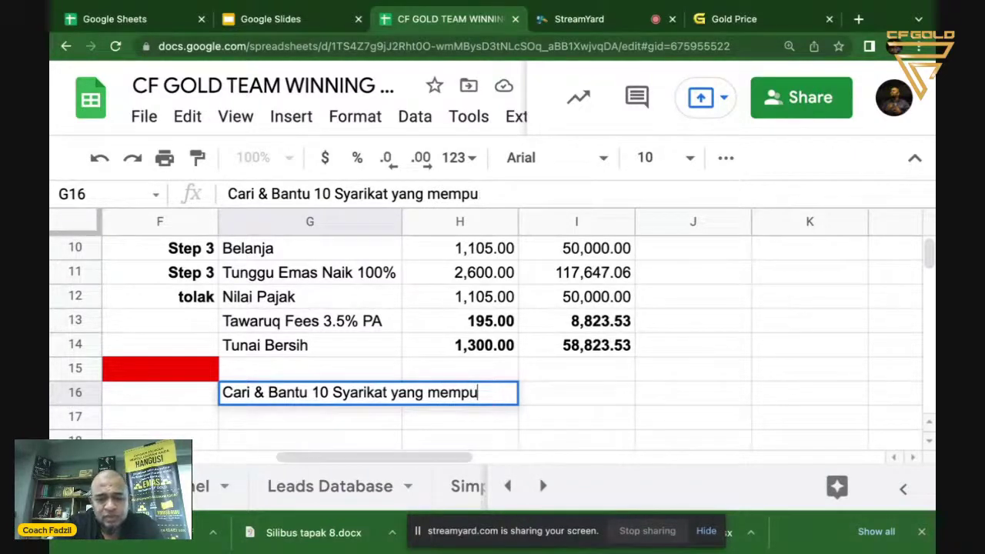
key("BackSpace")
type("unyai ")
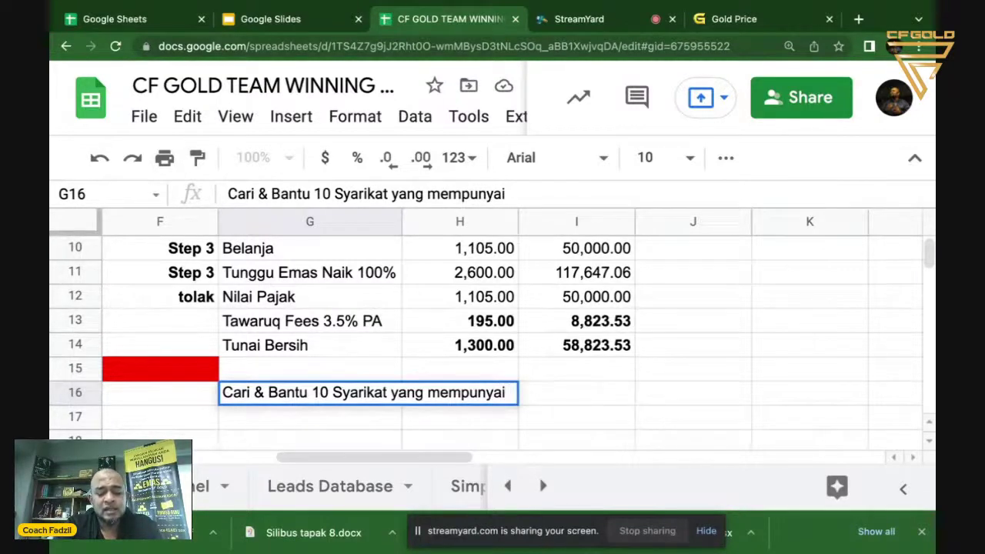
type("OPEX")
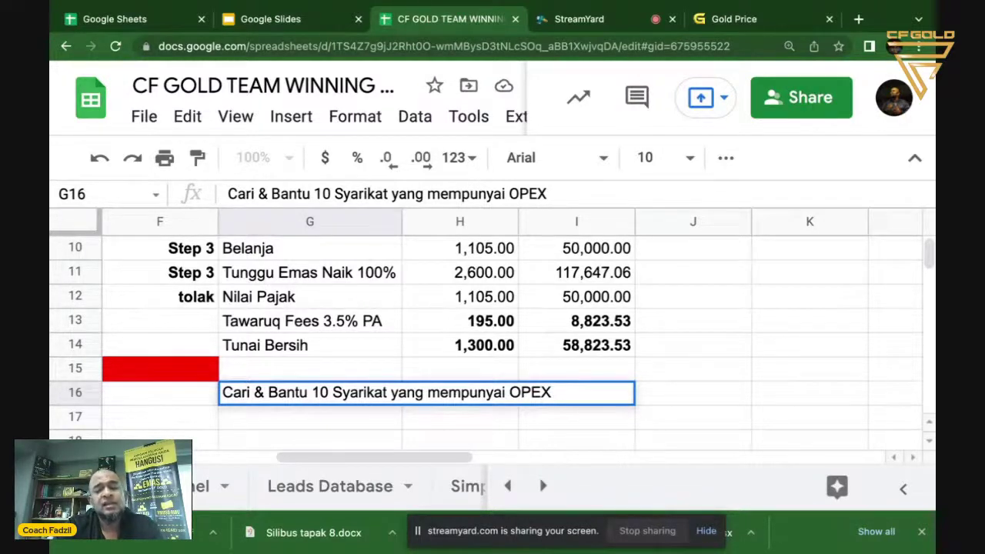
type("RM ")
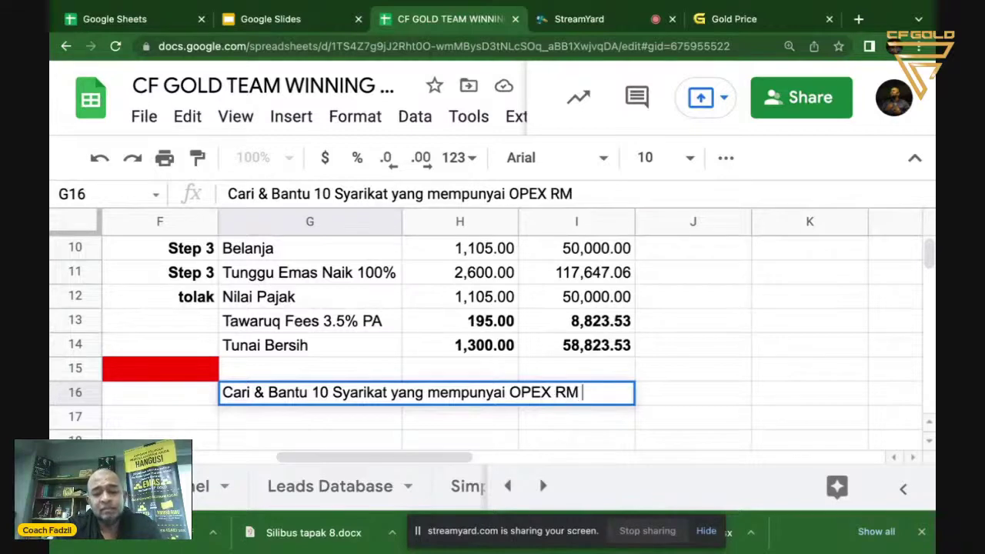
type("50,000")
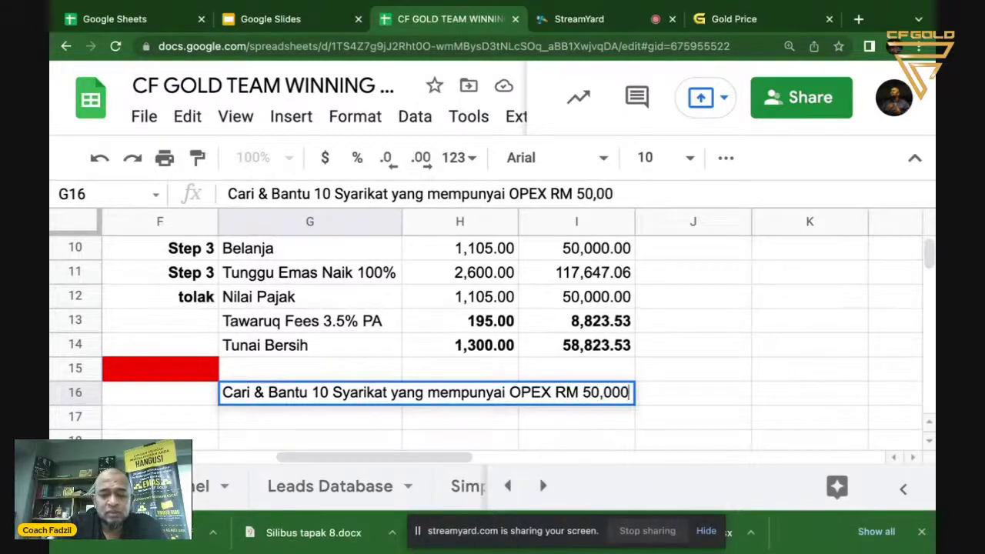
type(" sebulan")
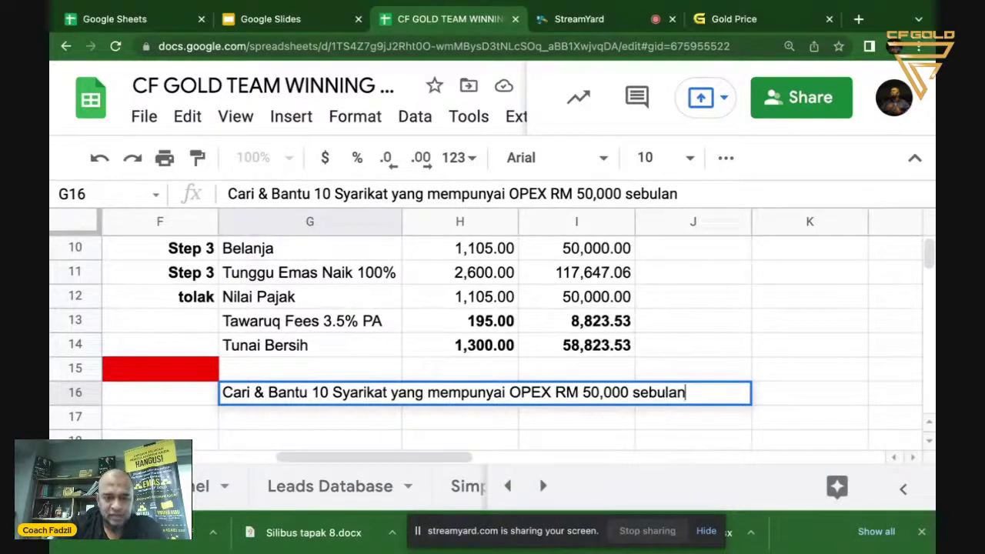
key("Return")
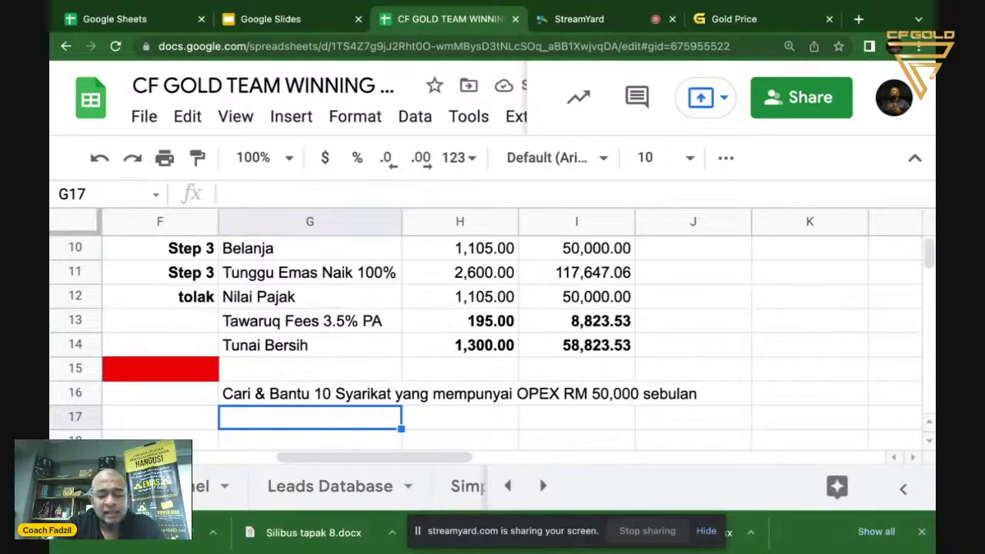
- Add the note "Setiap syarikat mempunyai purata 10 orang pekerja" in G17
type("Setia")
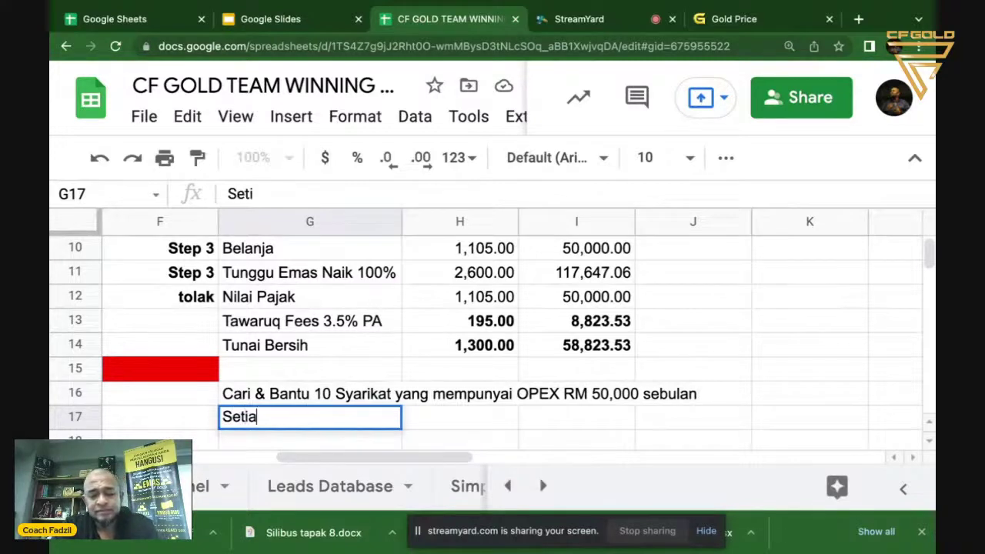
type("p syarika")
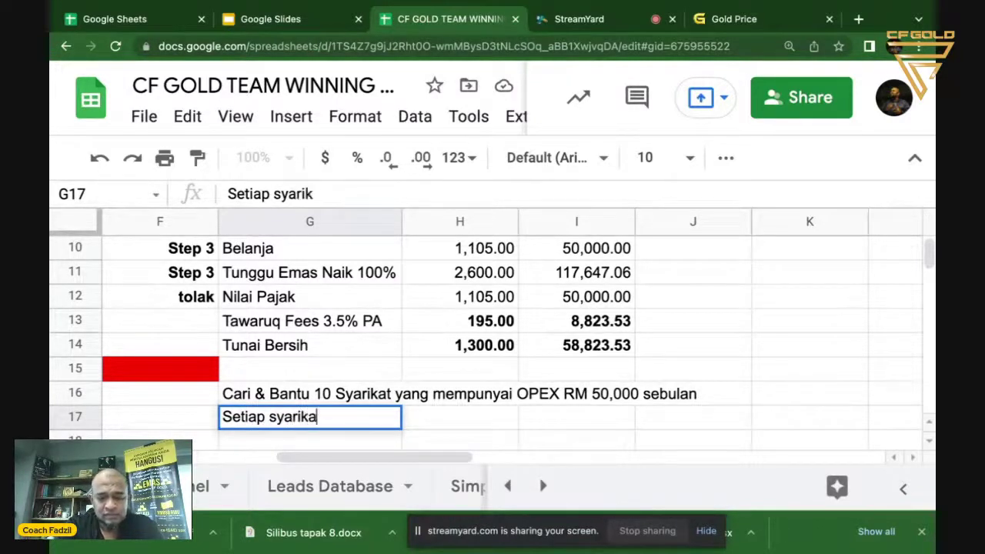
type("t mempun")
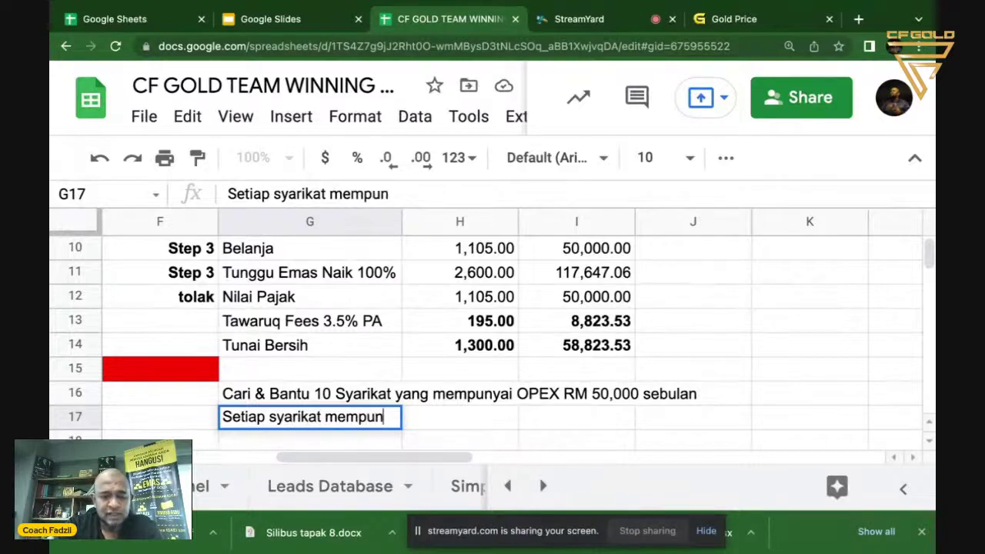
type("yai ")
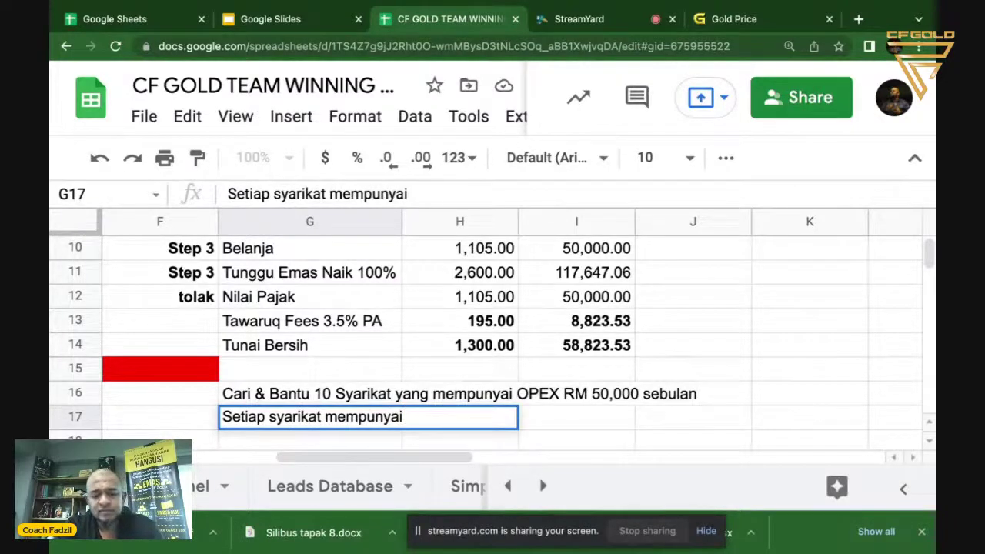
type("pur")
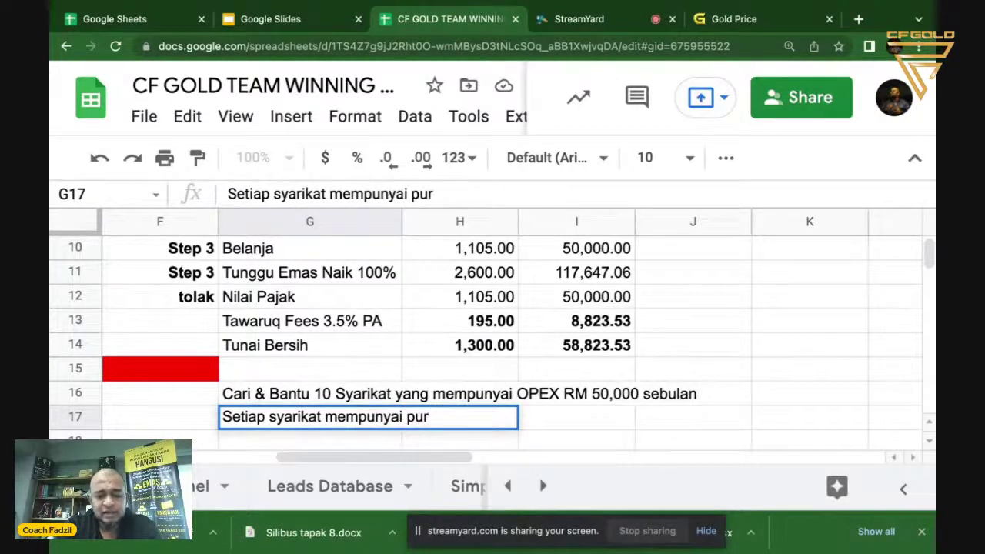
type("ata 10 ")
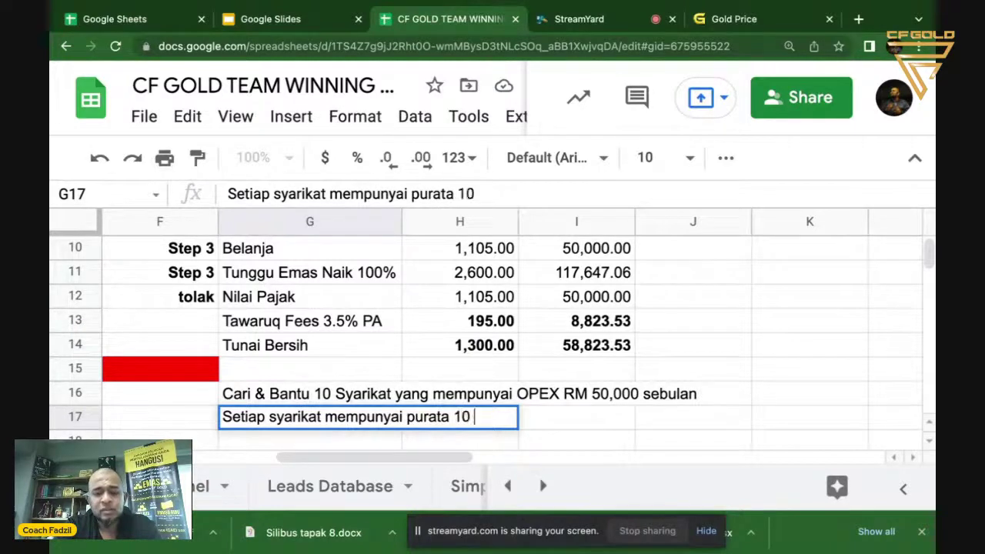
type("orang per")
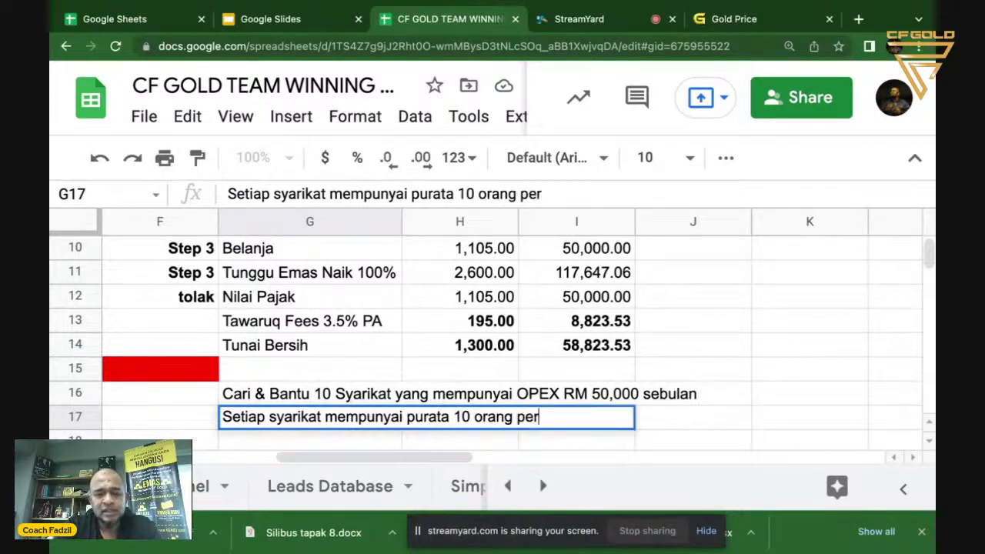
key("BackSpace")
type("kerja")
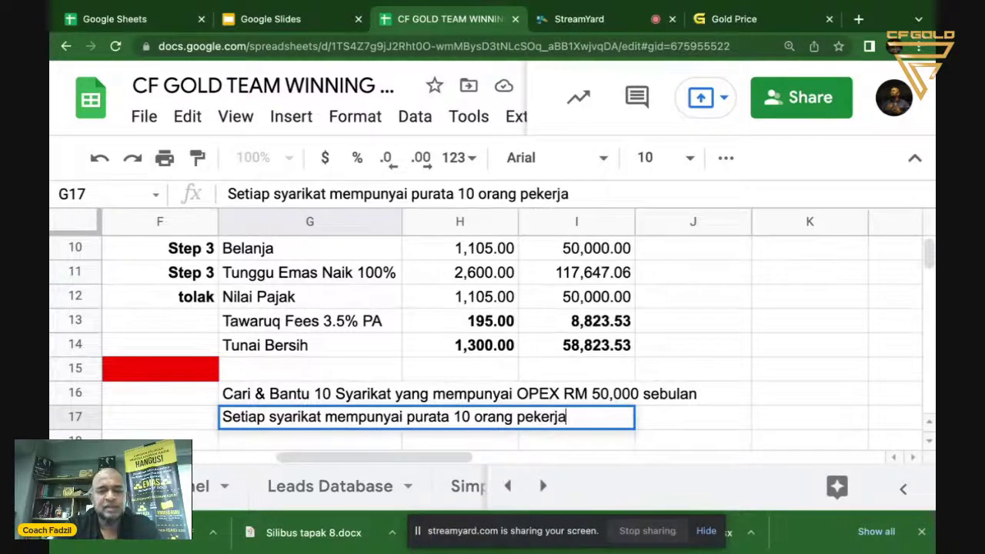
key("Return")
- Enter the heading "Pelan Pendapatan Pasif RM 10,000 Sebulan" in G15 above the two notes and select that cell
key("Up")
key("Up")
key("Up")
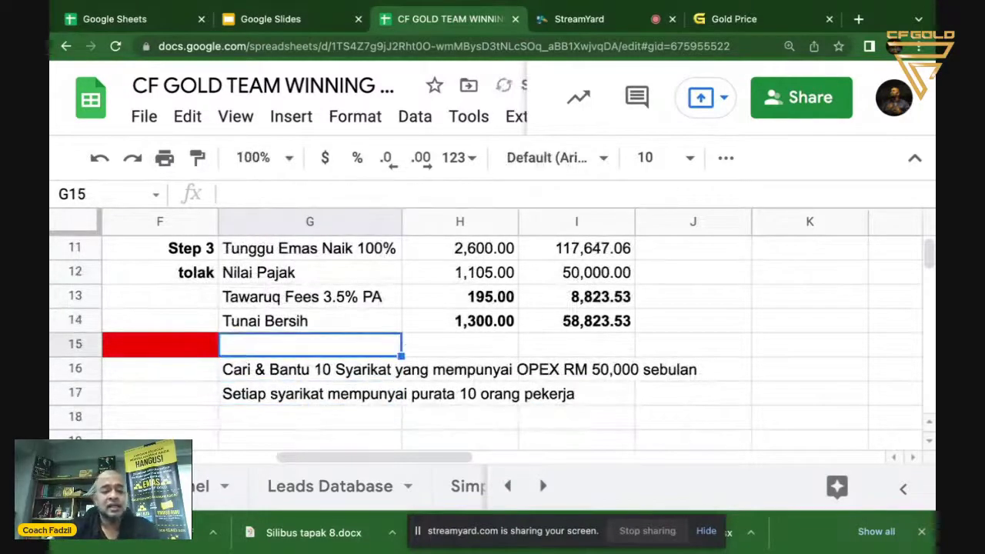
type("Pelan")
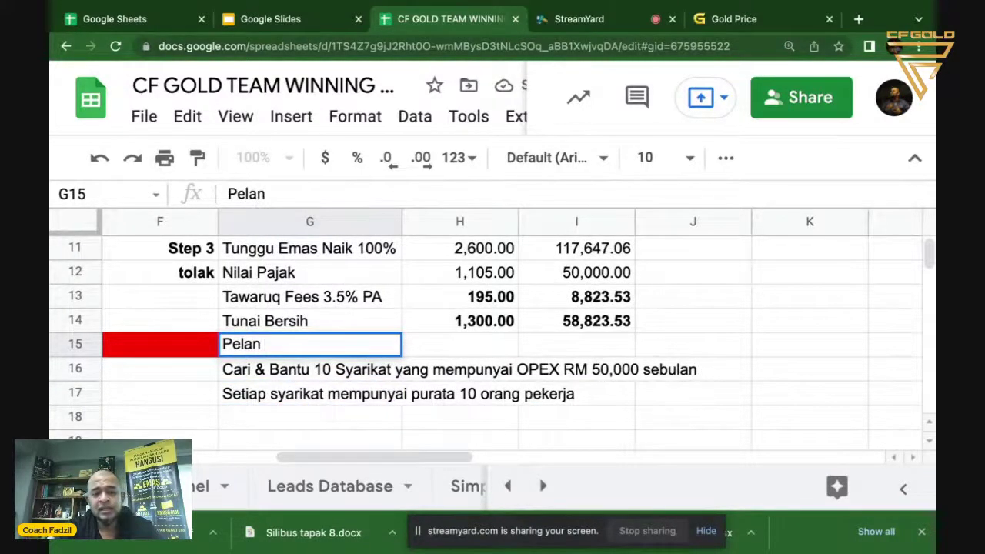
type(" Pendapata")
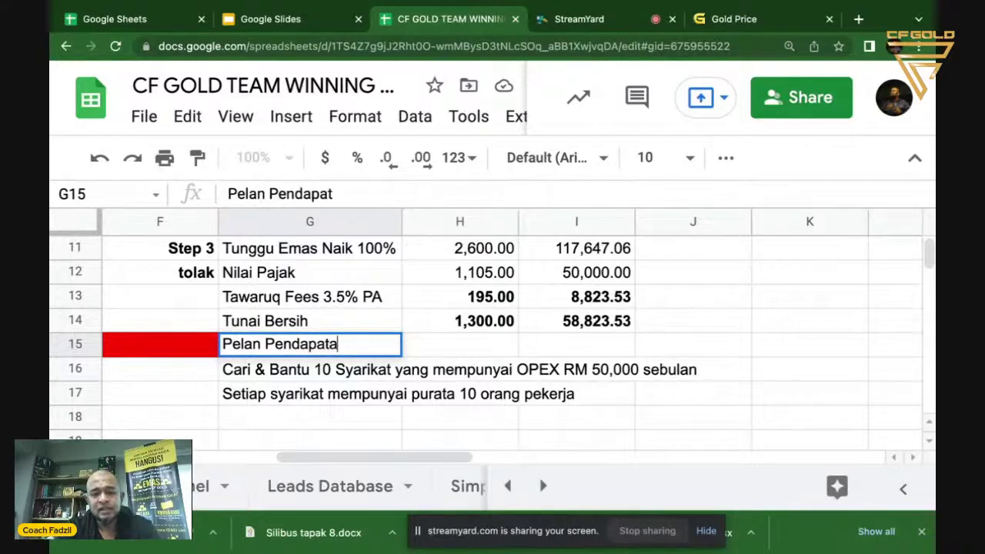
type("n Pasif")
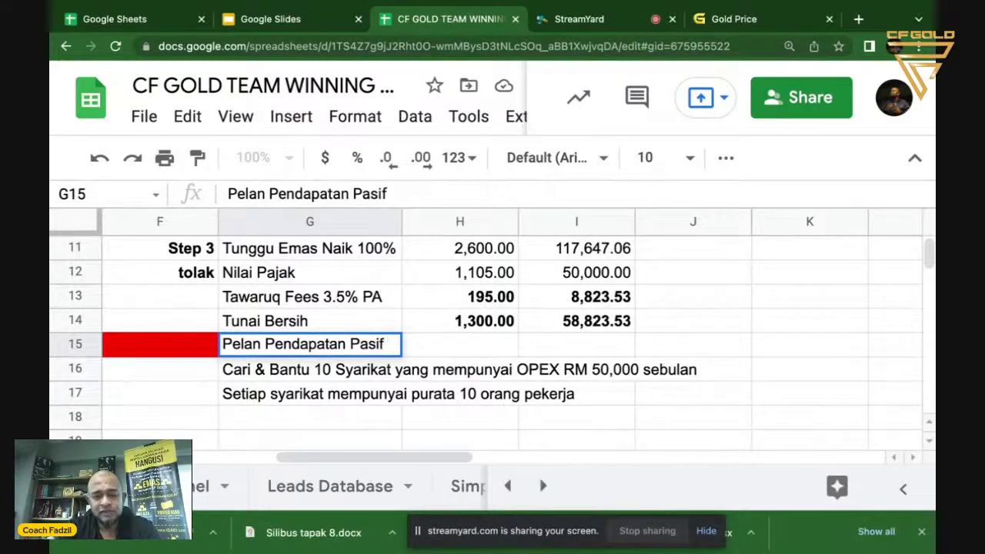
type("RM 10,000 ")
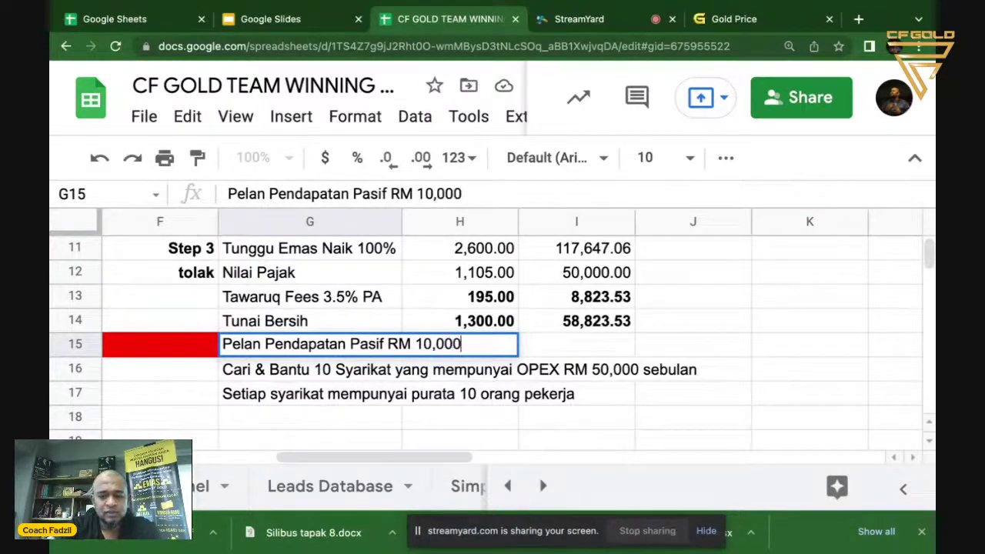
type("Sebulan")
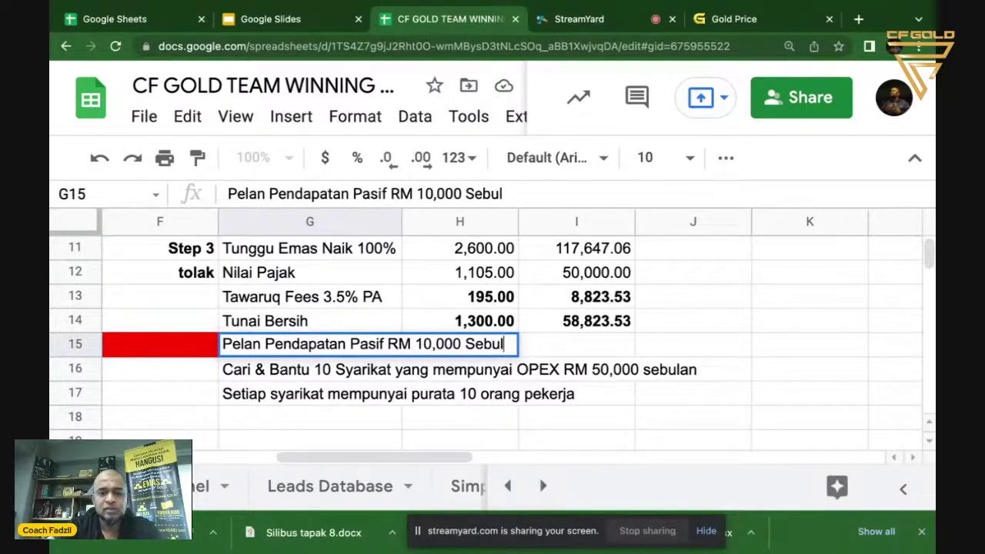
key("Return")
left_click(398, 346)
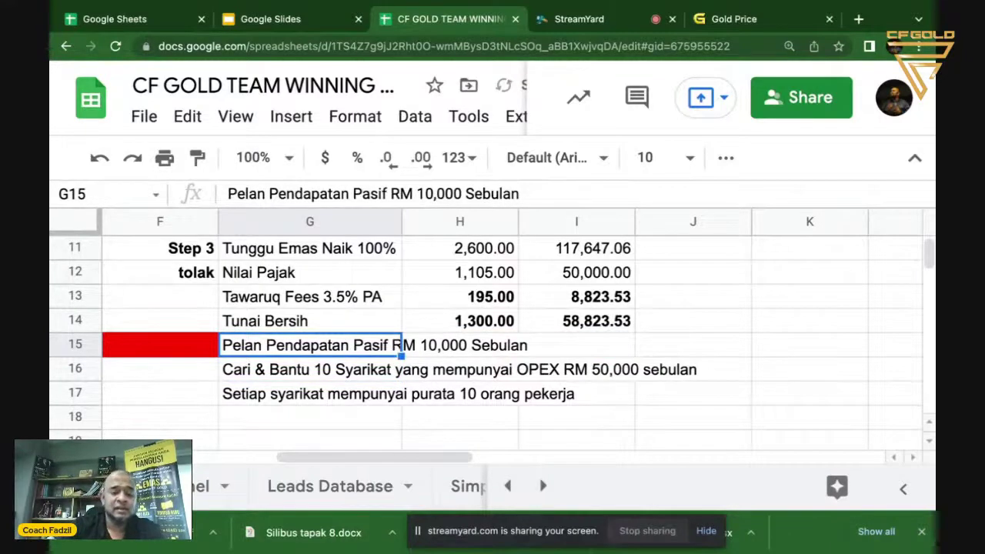
- Bold the passive income plan heading in G15 and number the two notes below it 1 and 2 in F16 and F17
key("ctrl+b")
key("Down")
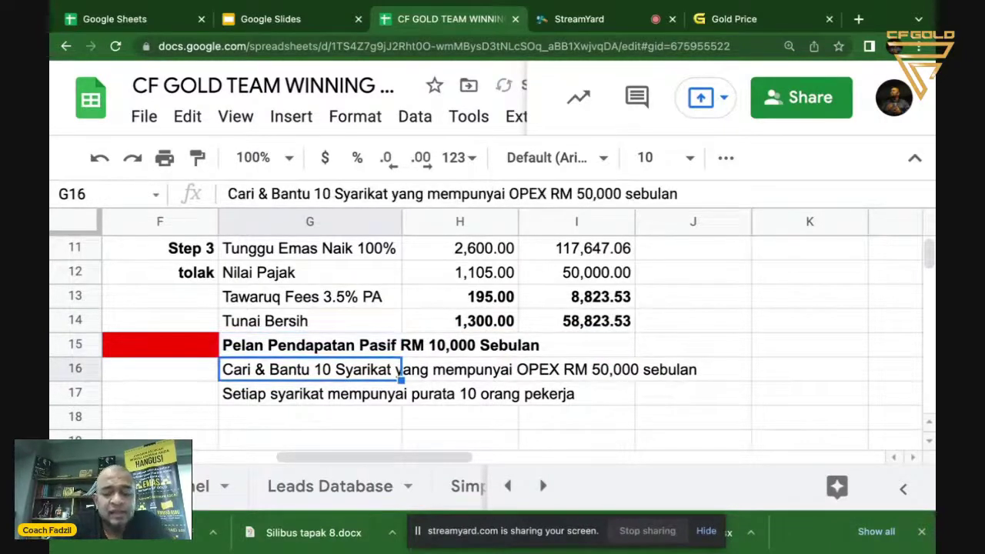
scroll(398, 346, "down", 1)
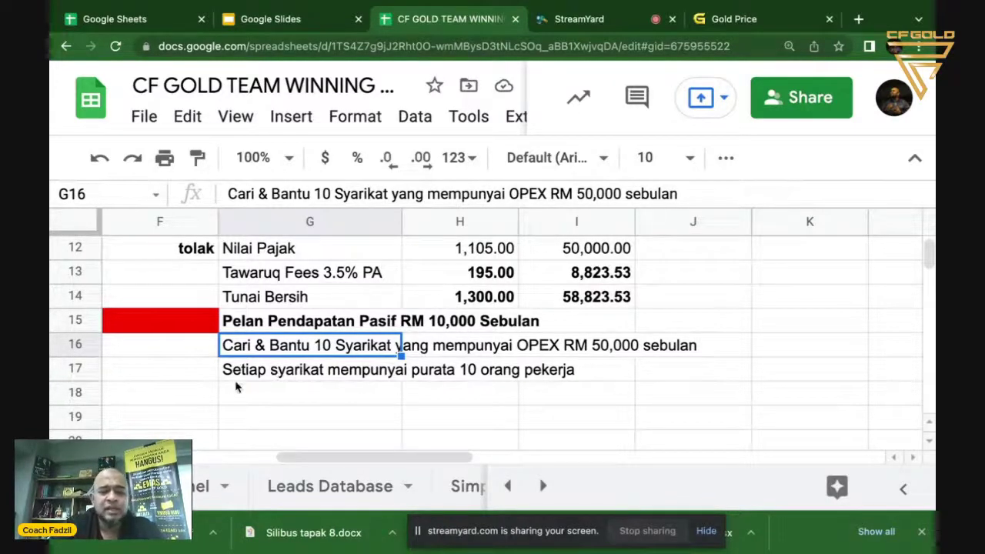
left_click(302, 371)
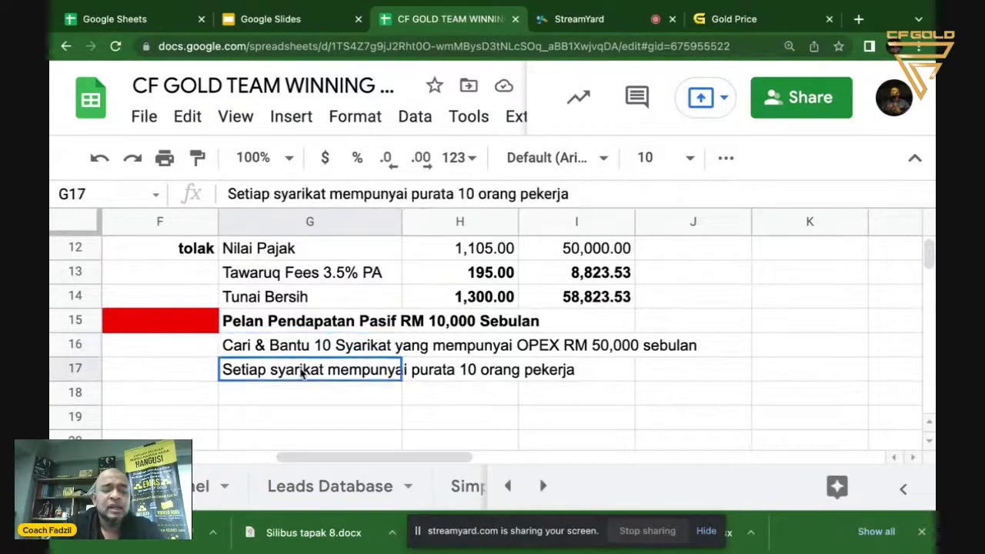
left_click(218, 351)
type("1")
key("Return")
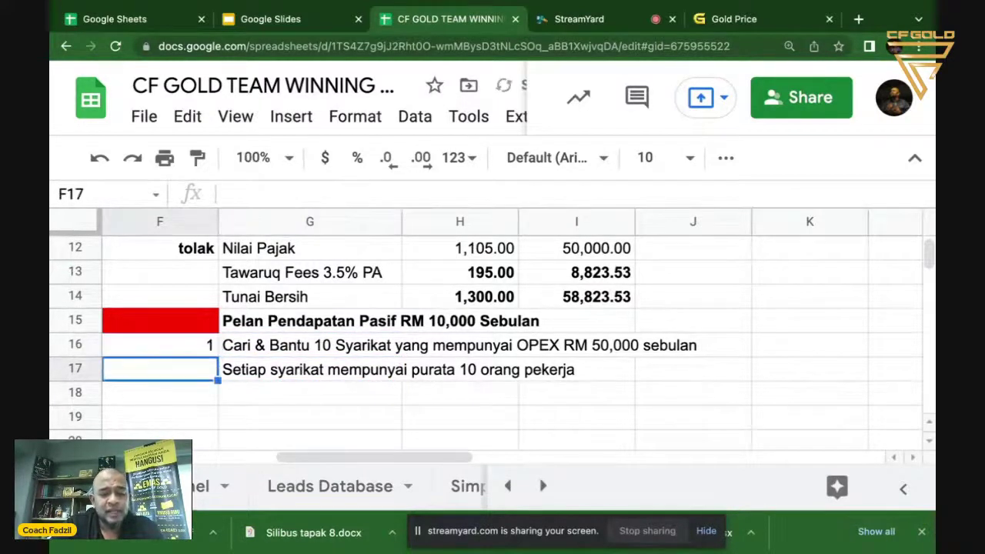
type("2")
key("Return")
- Extend the note in G17 with "dengan gaji bersih RM 2,000" after "10 orang pekerja"
left_click(310, 370)
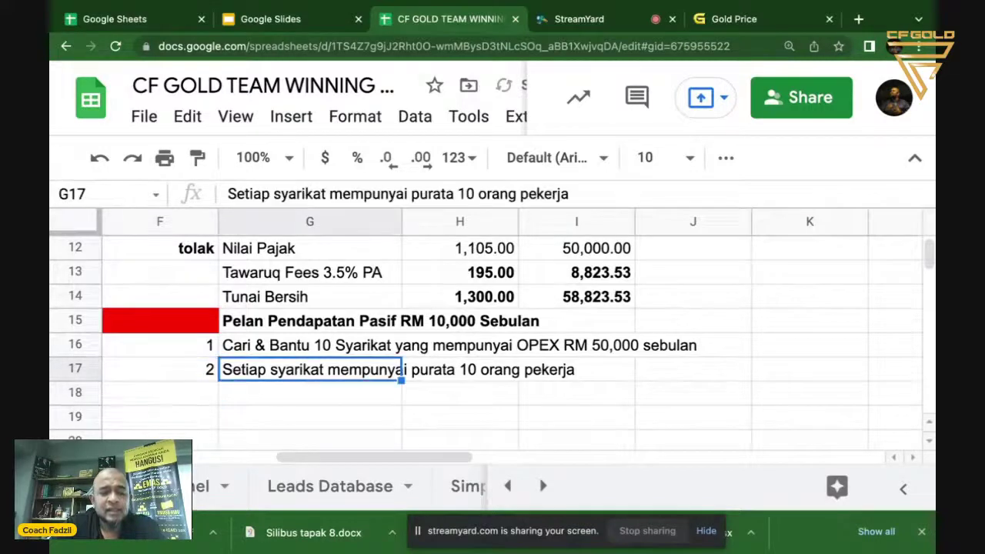
double_click(281, 373)
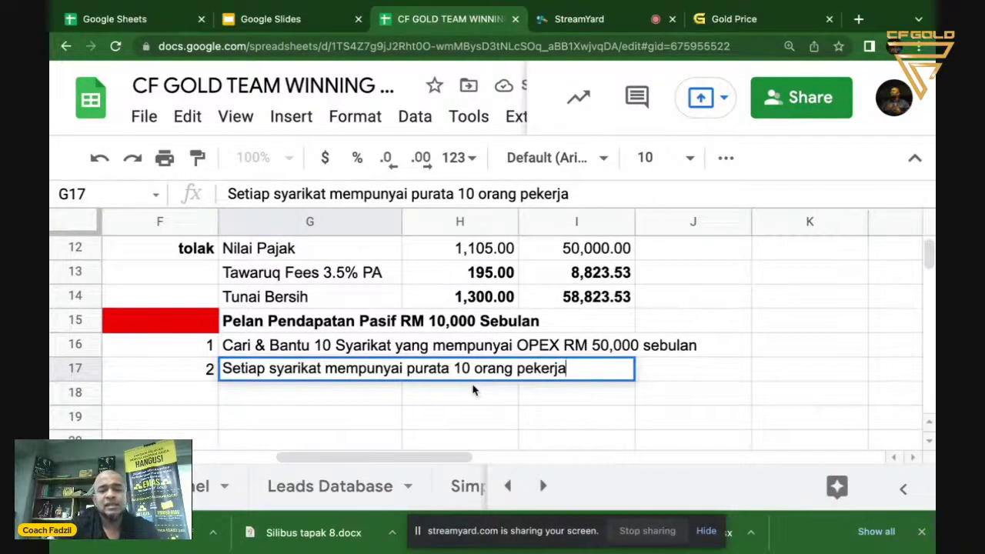
type("dengan")
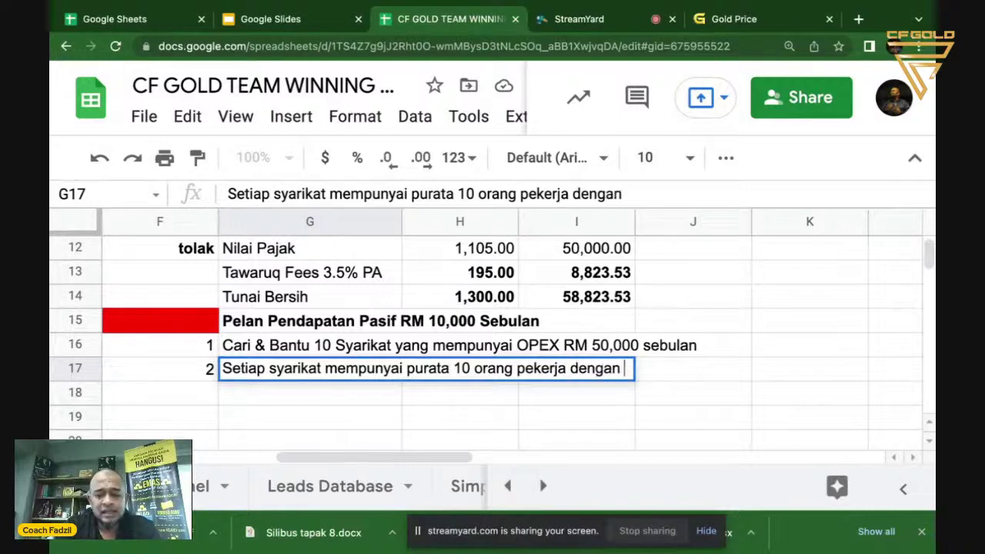
type(" gaji ber")
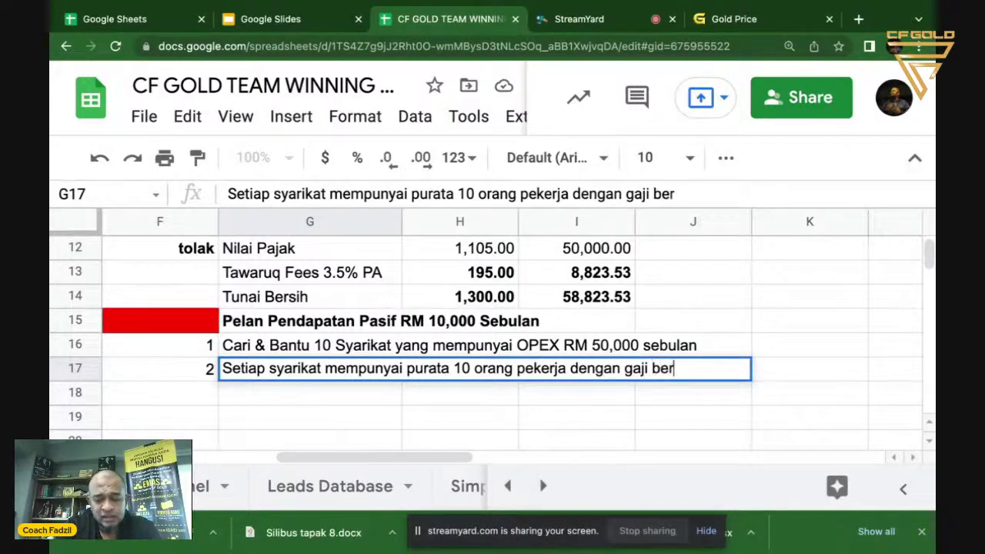
type("sih R")
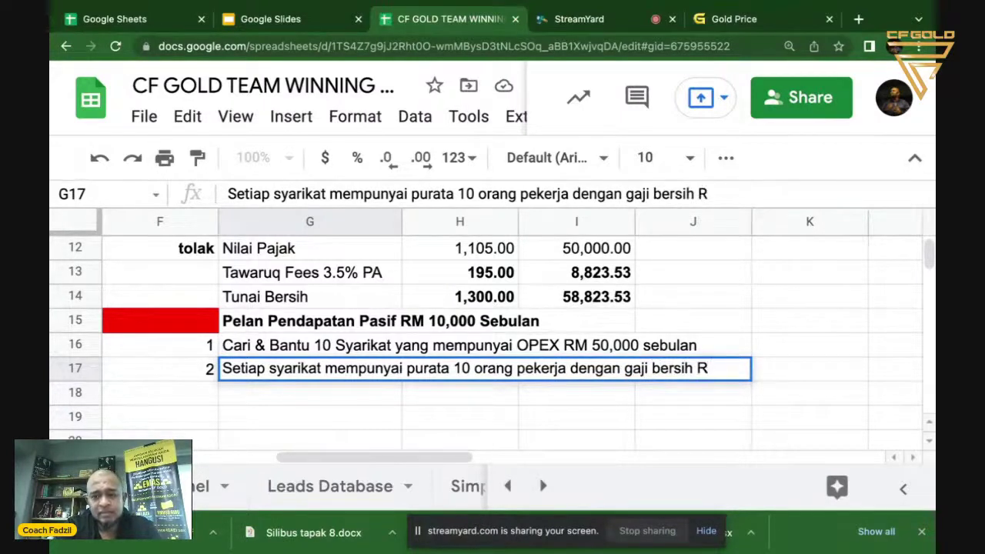
type("M 2,000")
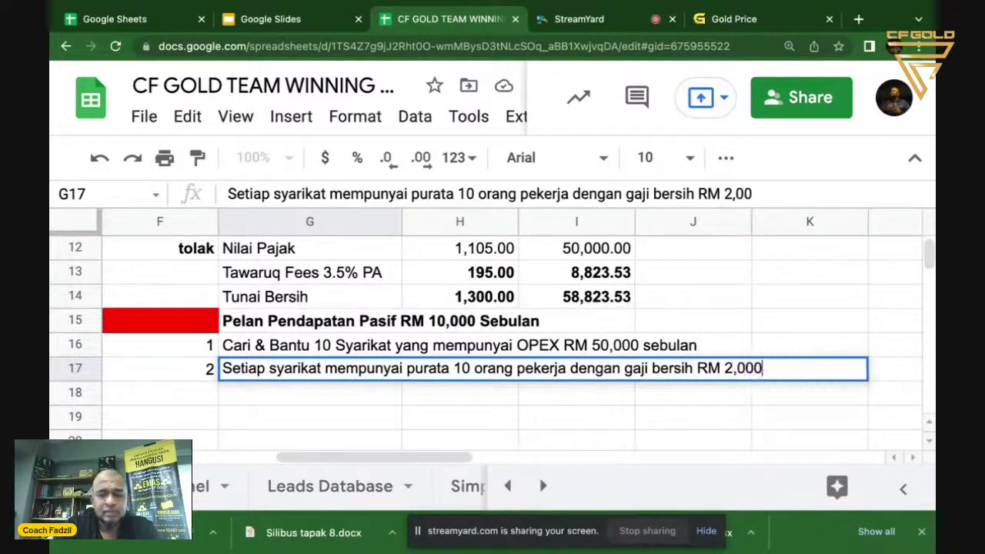
key("Return")
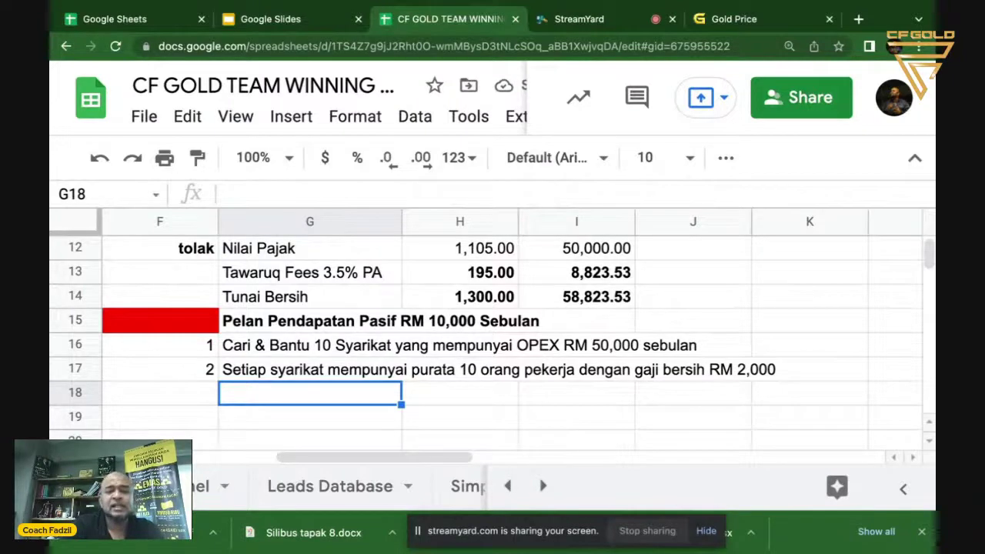
- Enter the company count 10 in G19, leaving row 18 blank below the notes
left_click(310, 369)
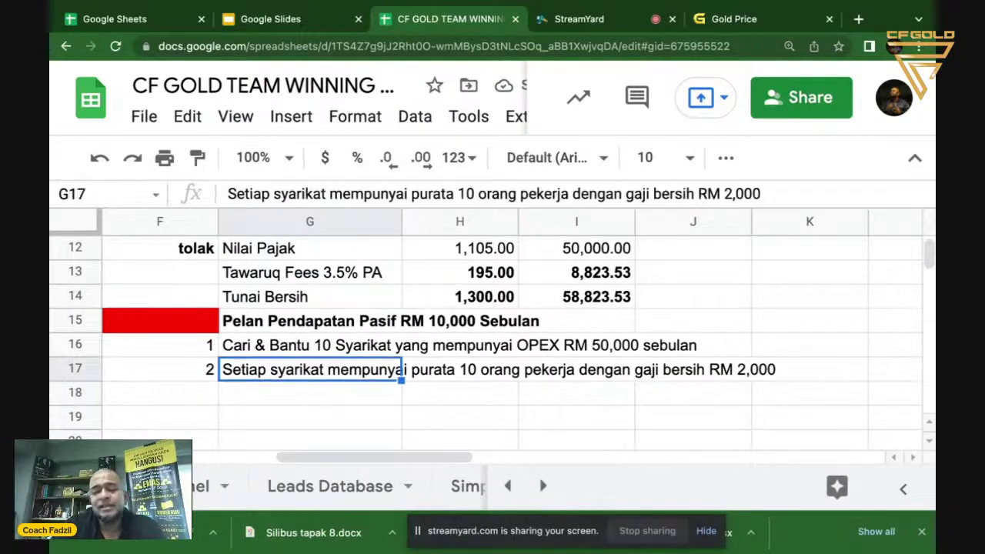
key("Up")
key("Down")
key("Down")
key("Down")
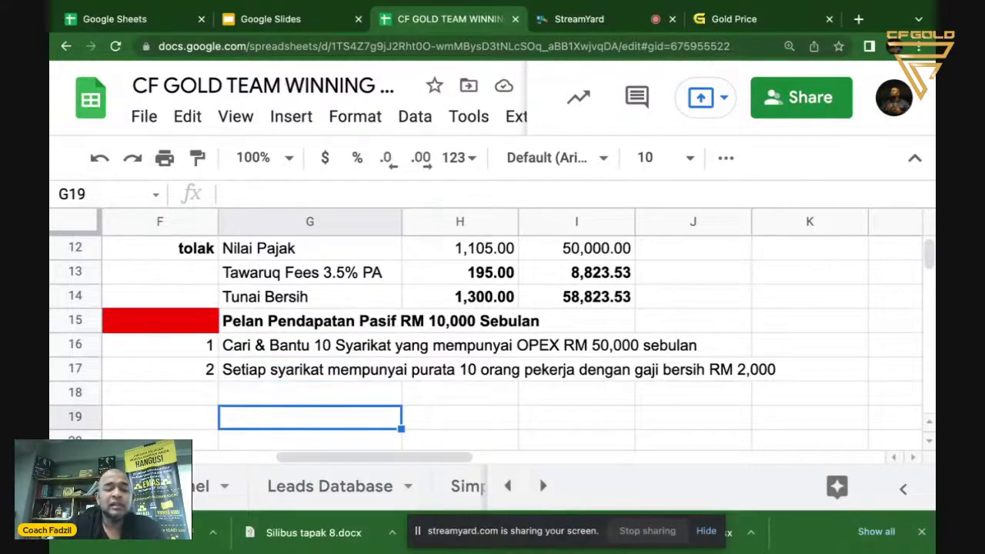
type("10")
key("BackSpace")
key("BackSpace")
type("10")
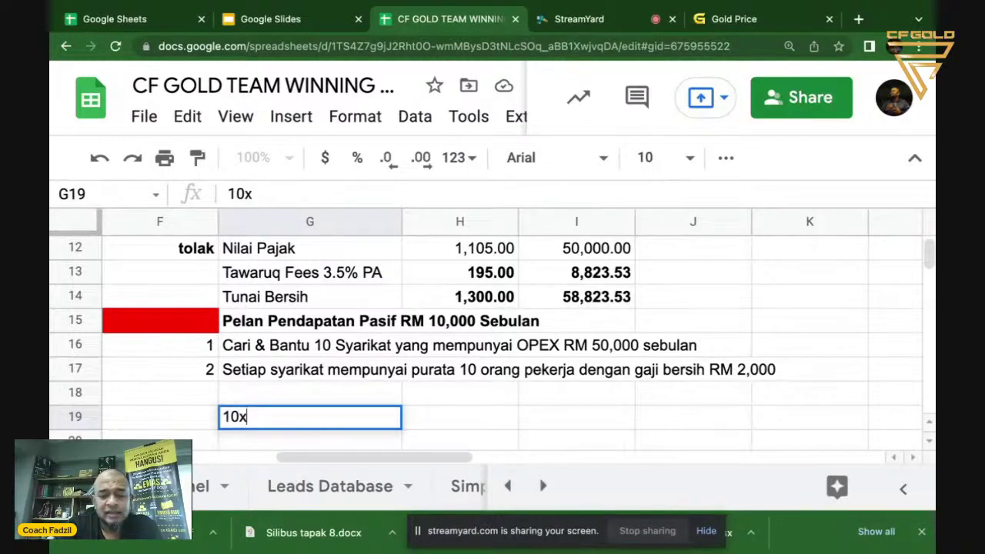
type("x")
key("BackSpace")
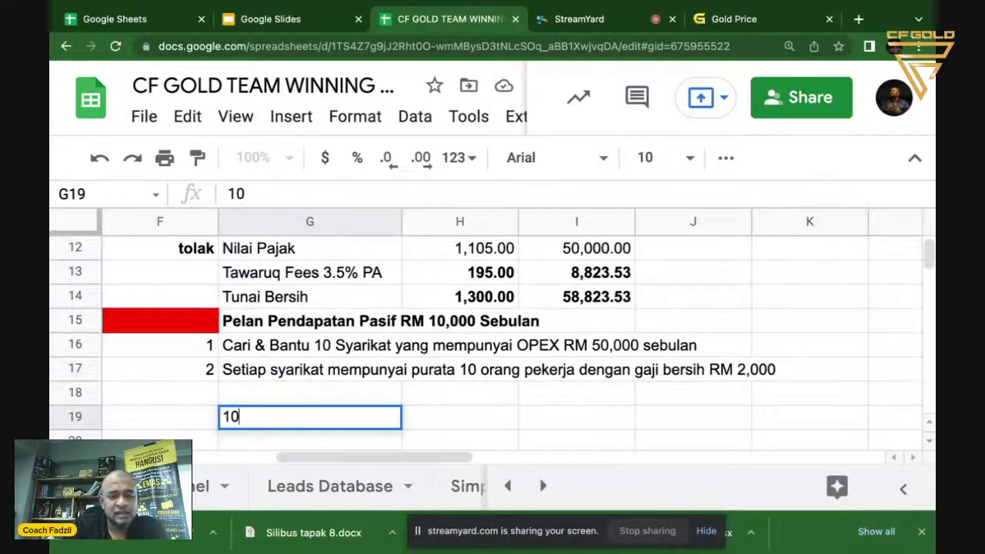
key("Return")
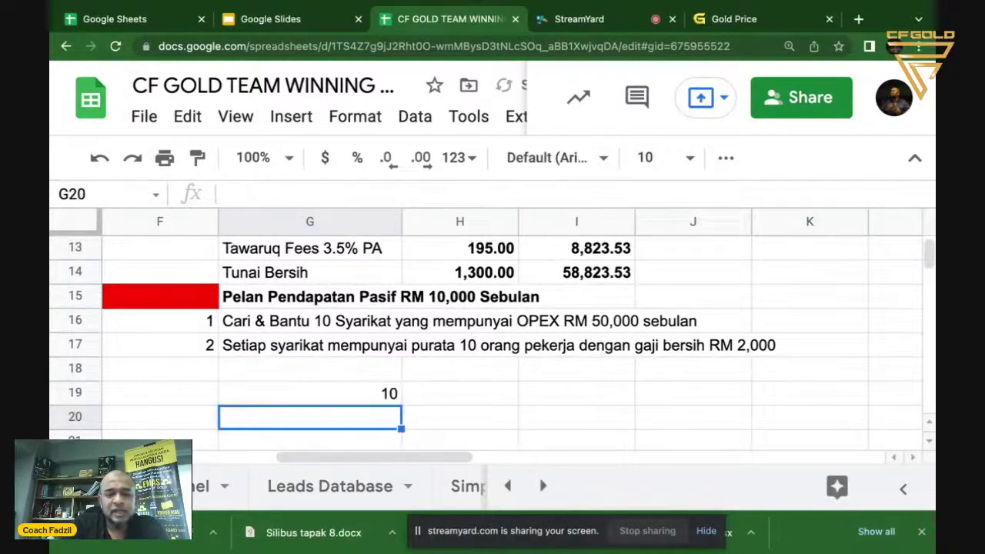
- Enter 50000 in H19 beside the company count and apply the Number format with two decimals
left_click(310, 393)
left_click(459, 393)
type("50000")
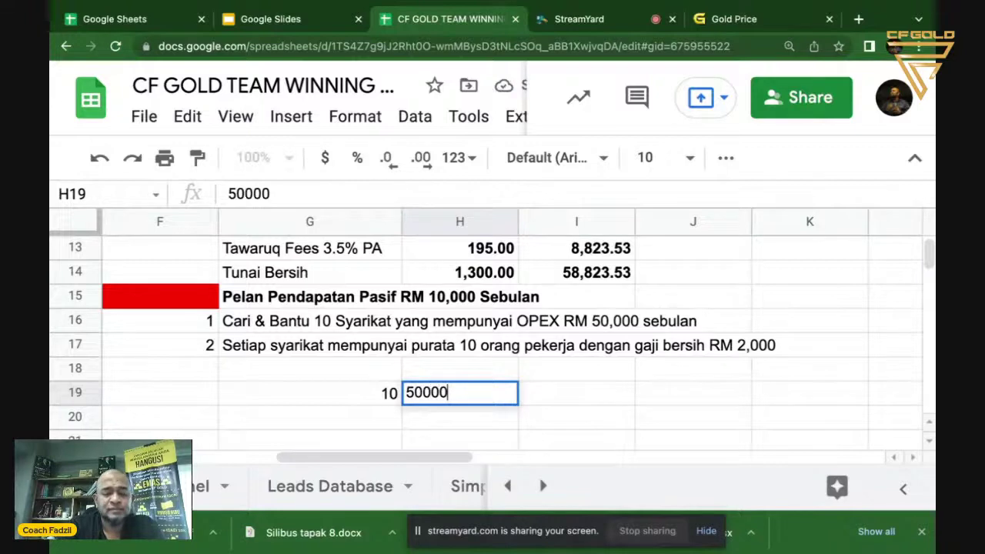
key("Return")
left_click(460, 392)
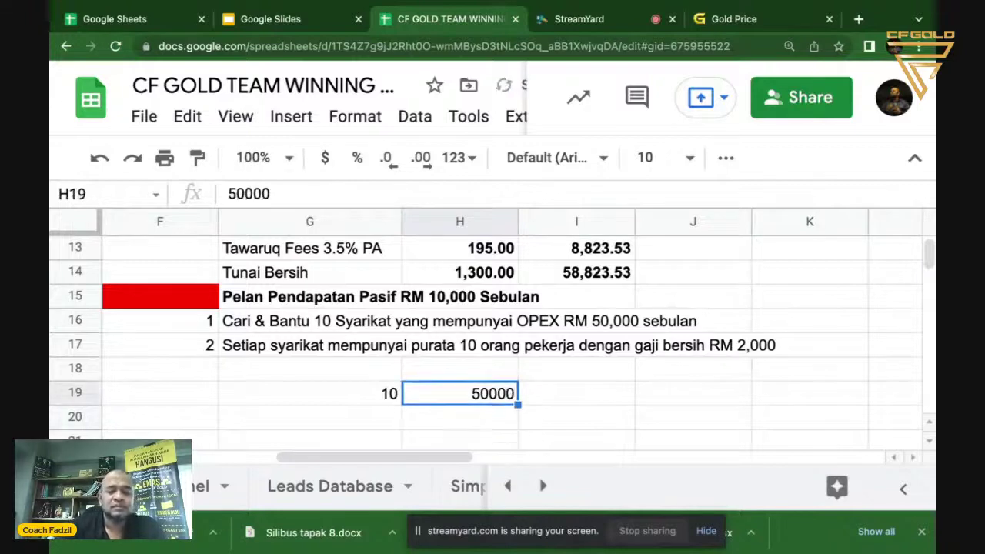
left_click(475, 159)
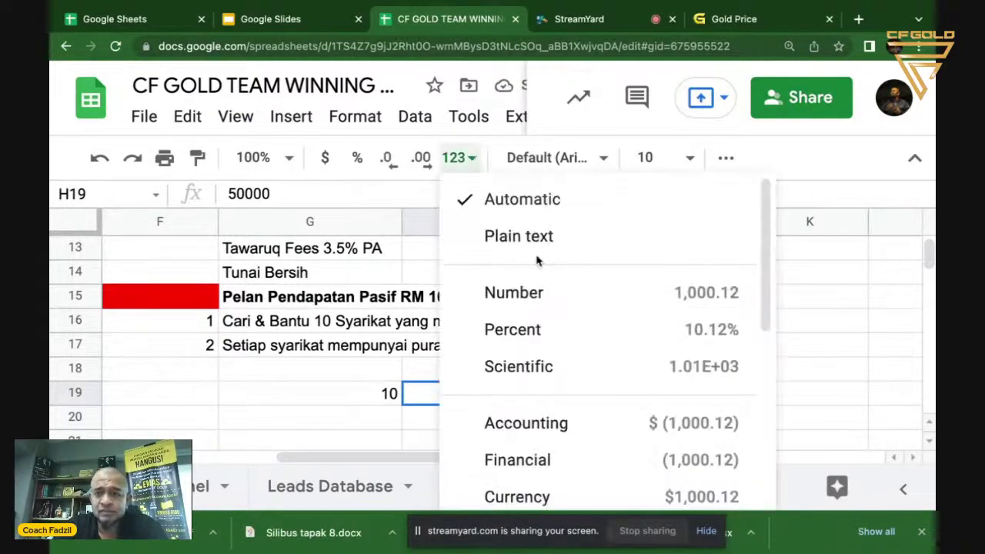
left_click(544, 293)
- Calculate the combined monthly OPEX in I19 with =H19*G19 and apply the Number format
left_click(562, 398)
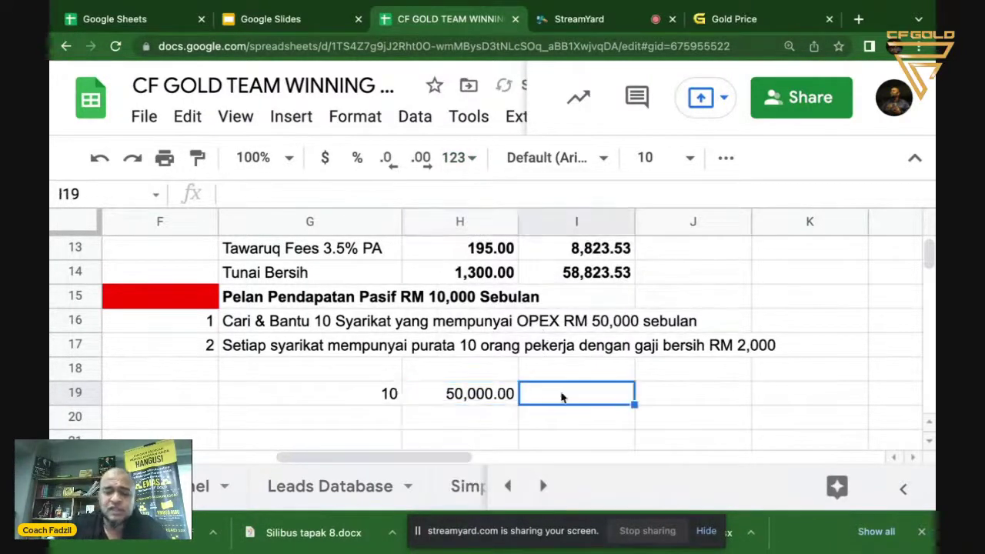
type("=")
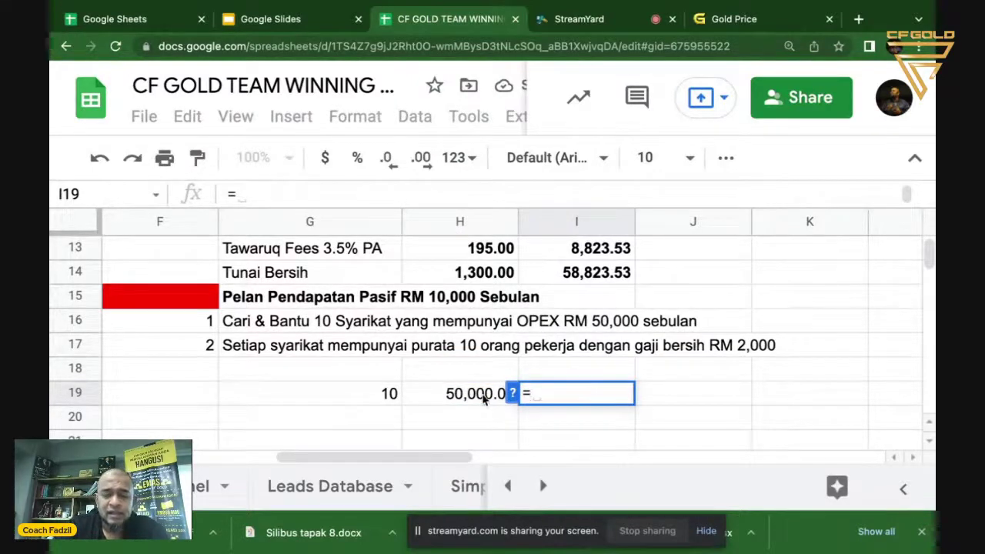
left_click(484, 397)
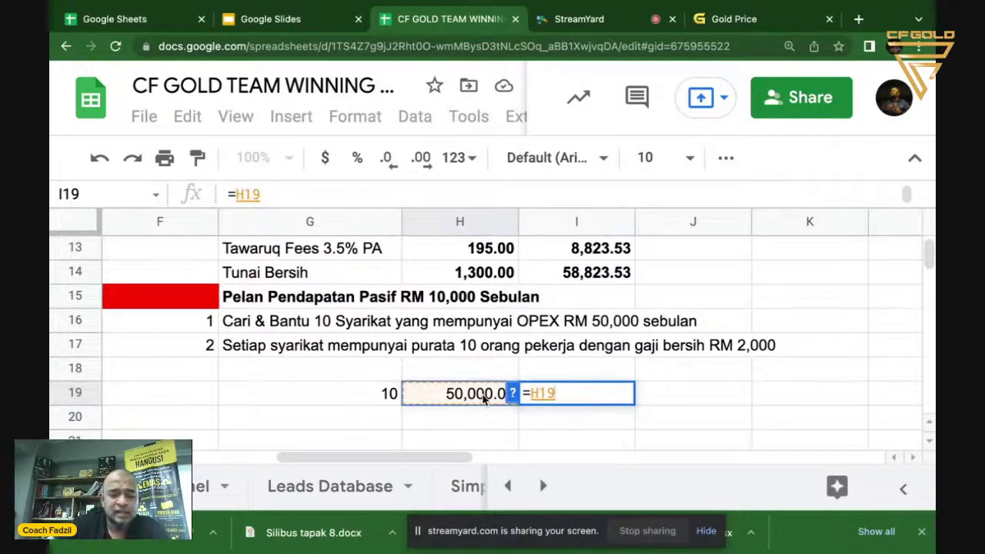
type("*")
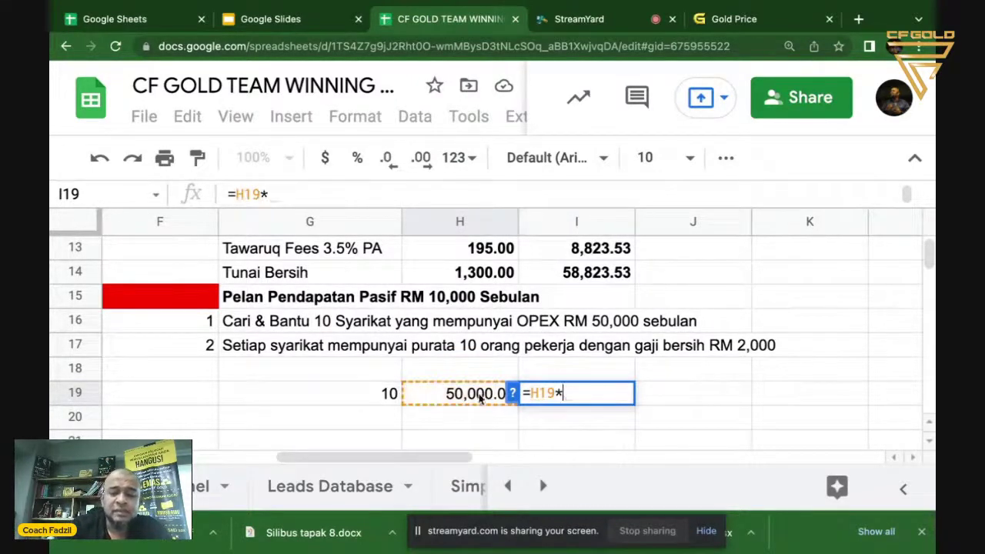
left_click(389, 401)
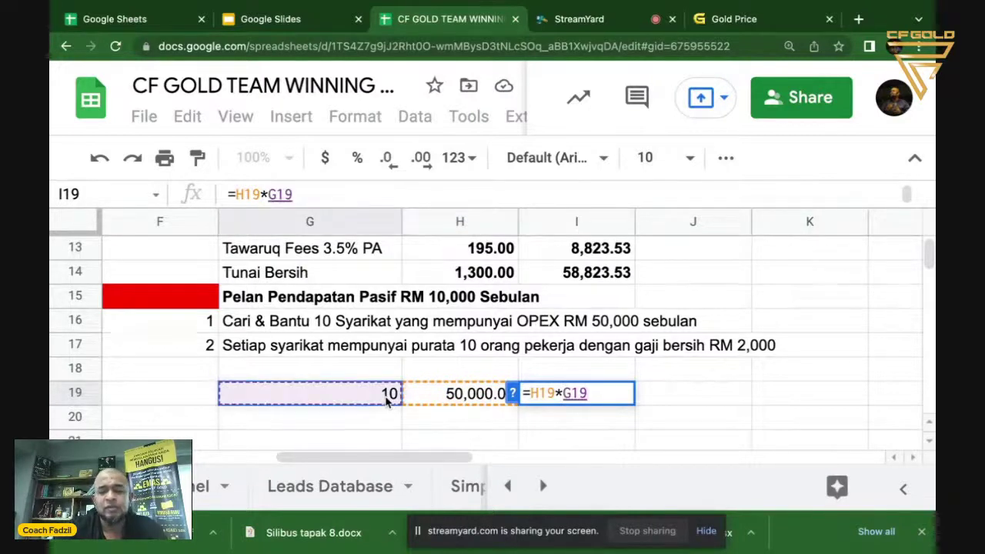
key("Return")
key("Up")
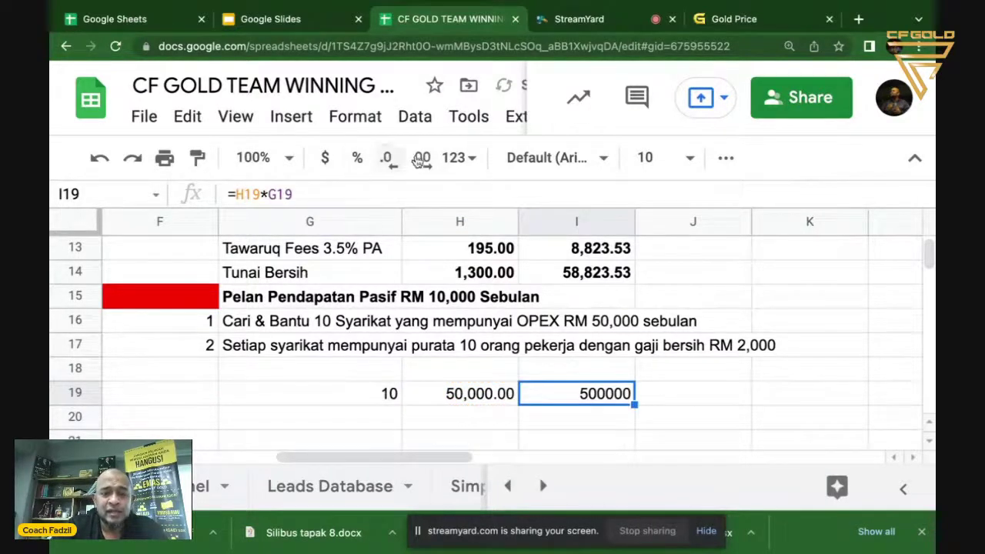
left_click(473, 160)
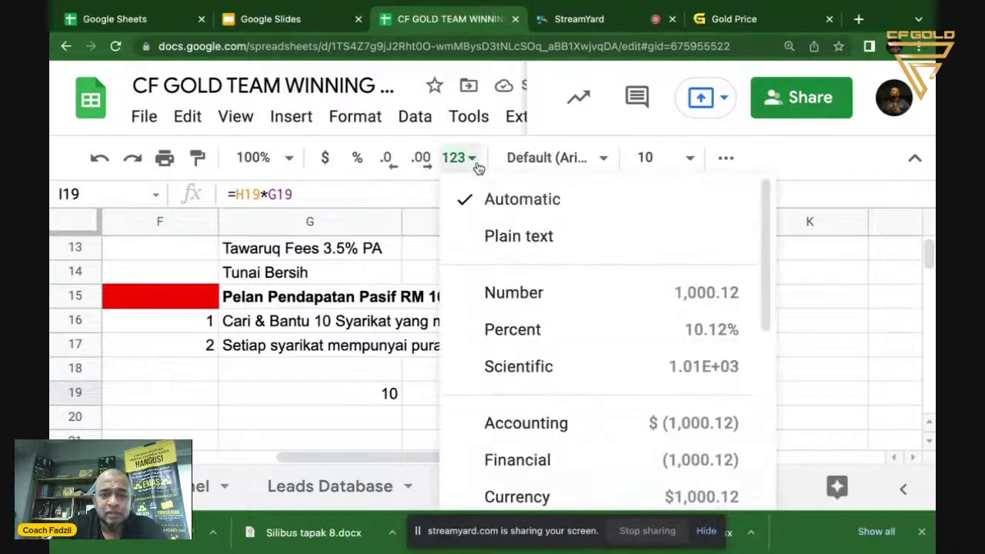
left_click(514, 293)
- Check the Usahawan Beli Emas formula in I8 and return to the OPEX amount in H19
left_click(476, 407)
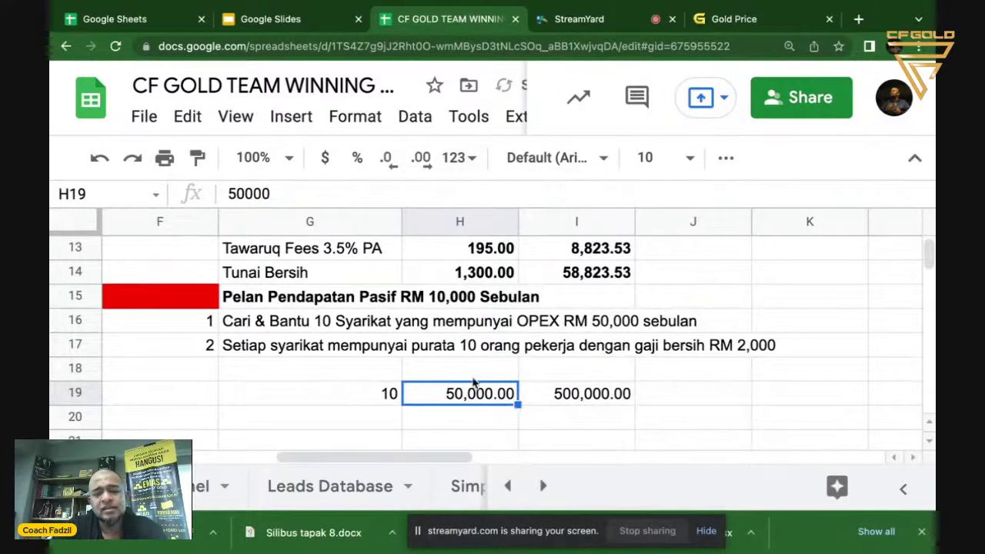
left_click(474, 376)
left_click(473, 393)
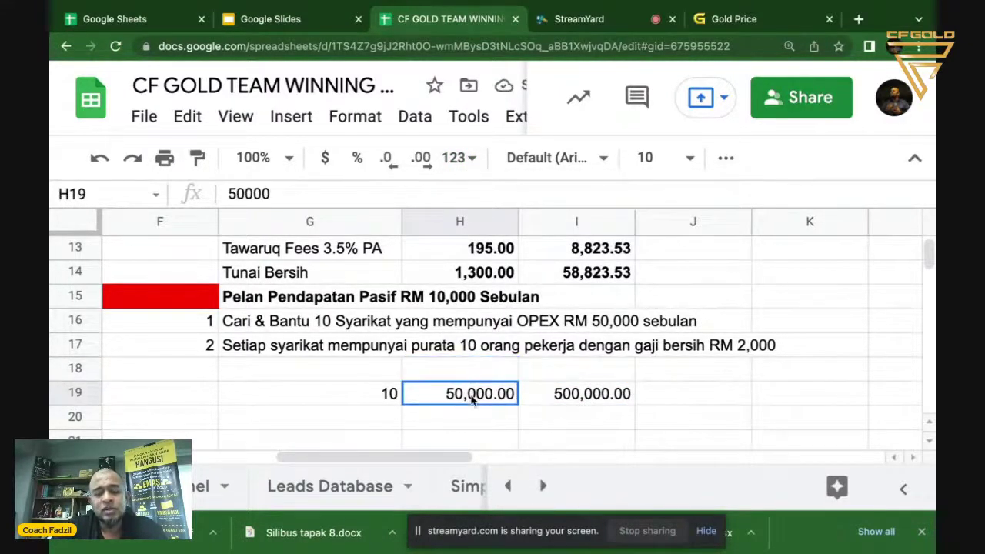
scroll(472, 395, "up", 2)
scroll(472, 398, "up", 2)
scroll(420, 392, "down", 1)
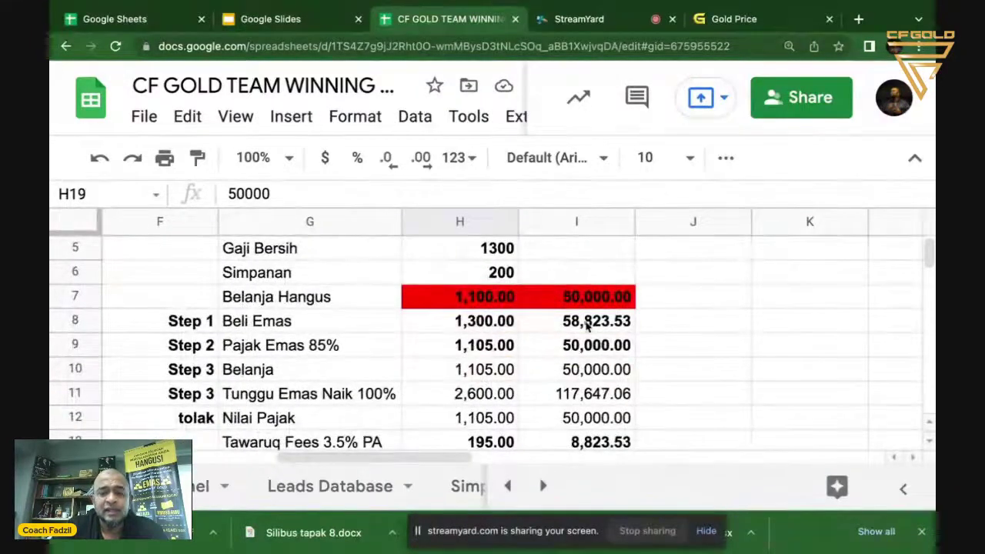
left_click(586, 324)
scroll(585, 328, "down", 2)
scroll(586, 327, "right", 1)
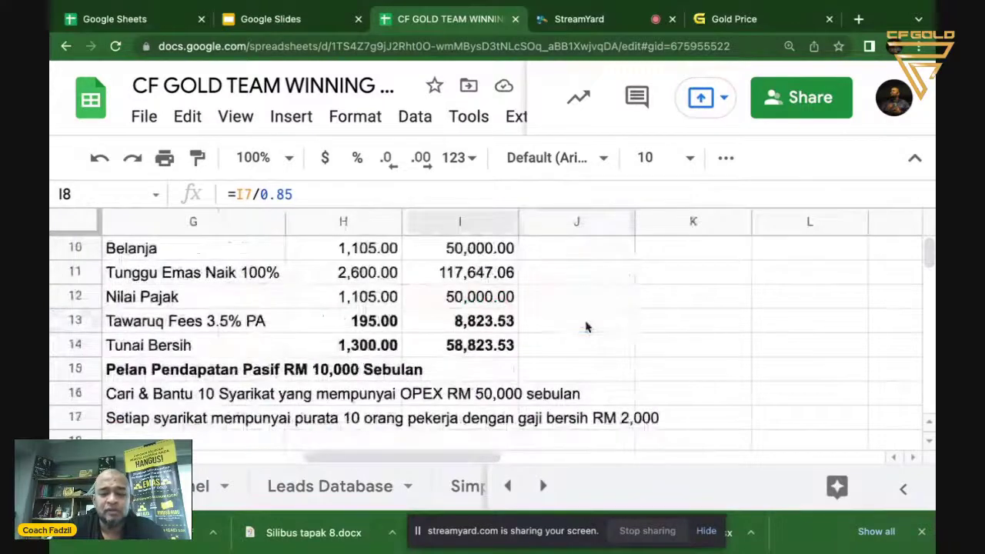
scroll(585, 327, "down", 2)
scroll(585, 327, "left", 1)
scroll(412, 376, "down", 2)
scroll(412, 376, "right", 1)
left_click(379, 372)
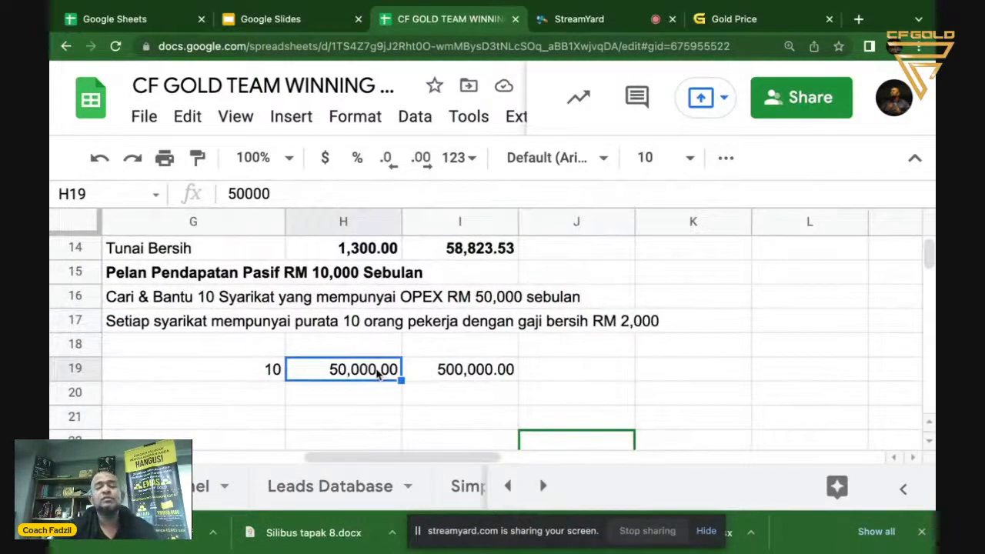
- Calculate 85 percent of one company's OPEX in H18 with the formula =H19*0.85
left_click(373, 351)
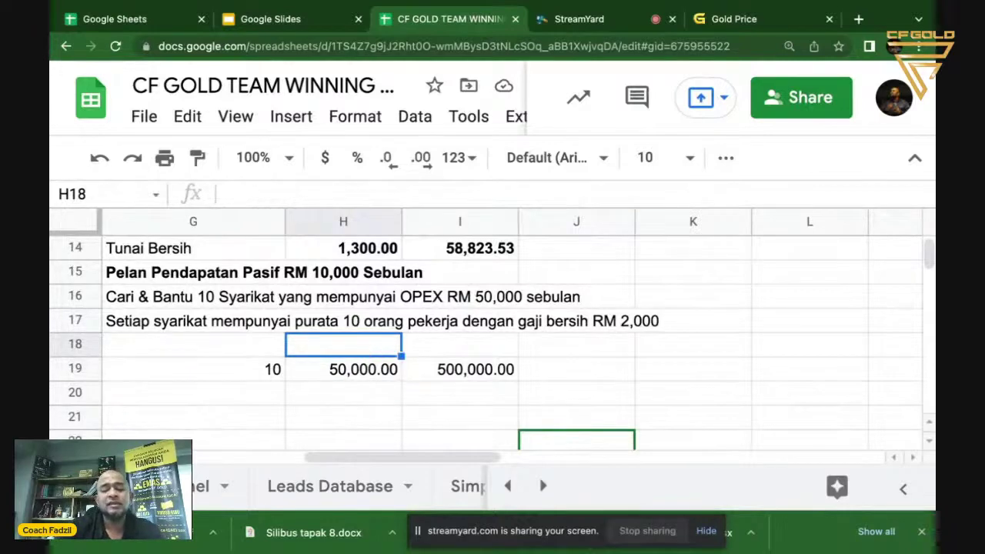
type("=")
left_click(385, 374)
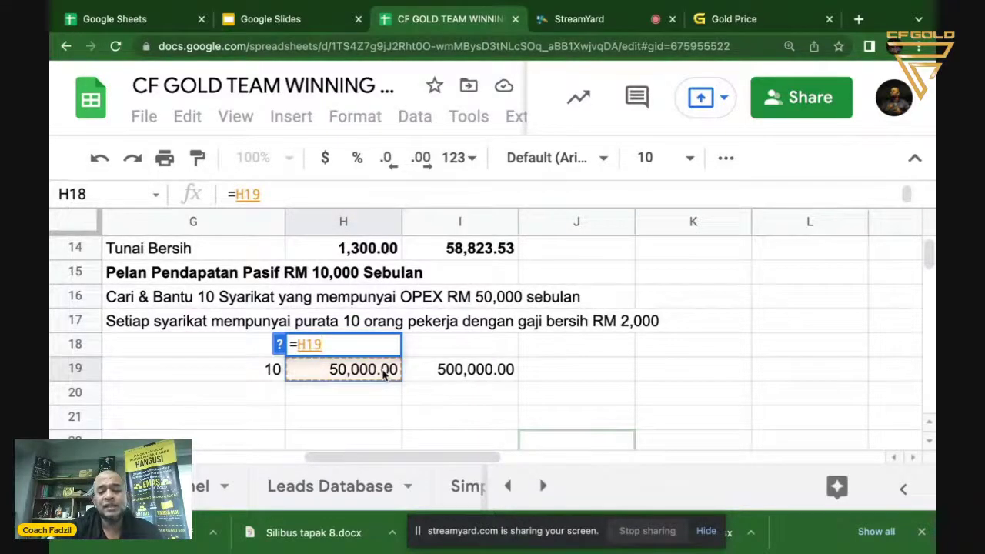
type("/")
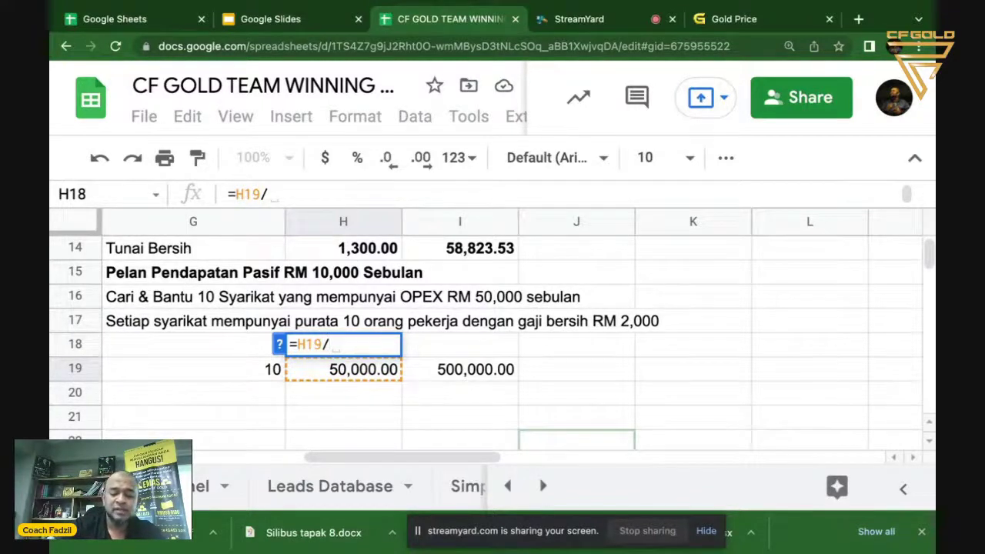
type(".8")
key("BackSpace")
key("BackSpace")
key("BackSpace")
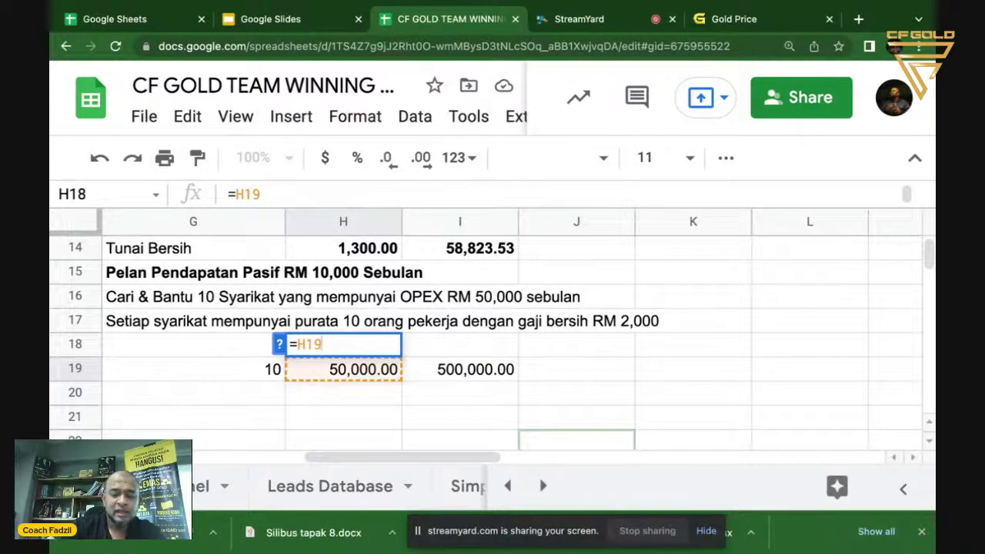
type("*.85")
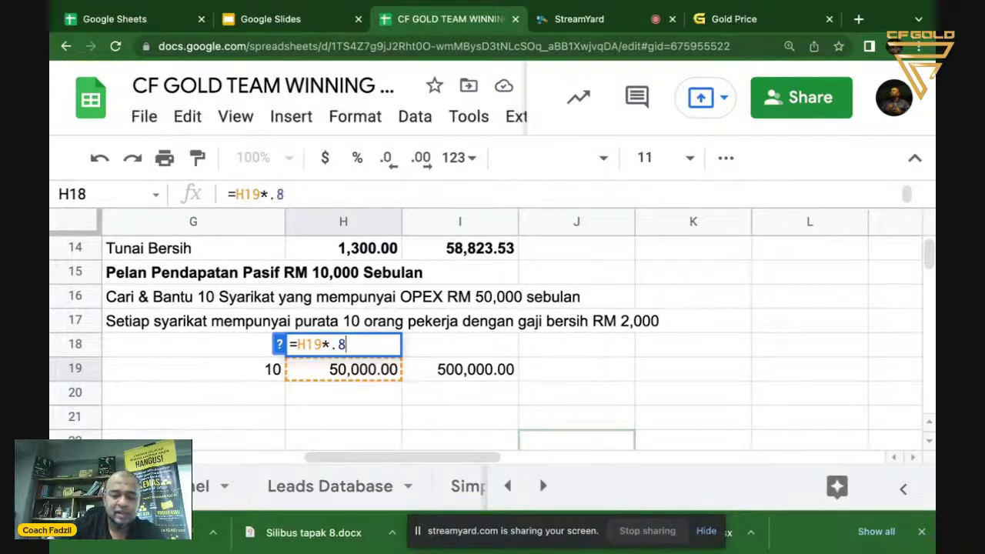
key("Return")
left_click(344, 345)
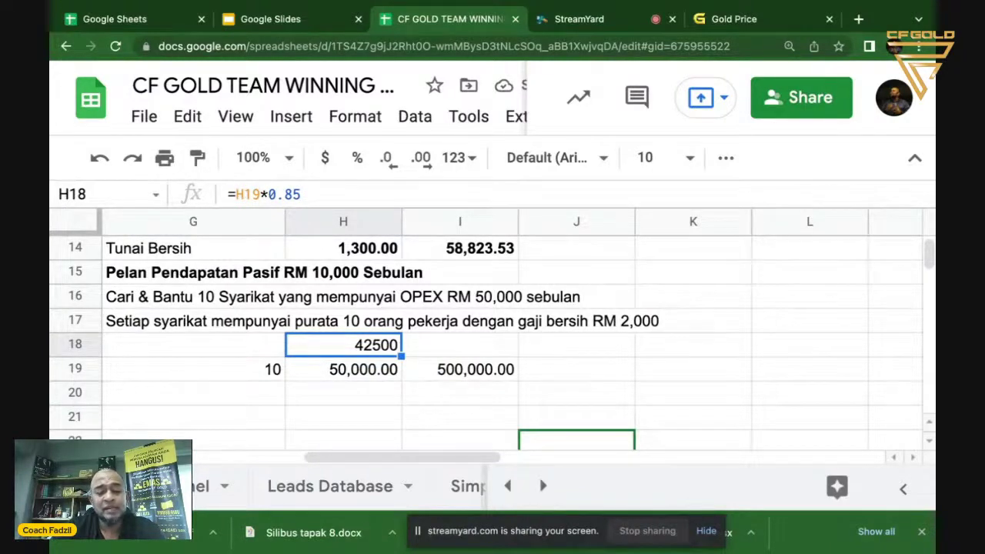
- Review the company count in G19, the OPEX amount in H19 and the 85 percent formula in H18
left_click(344, 369)
left_click(193, 369)
left_click(343, 369)
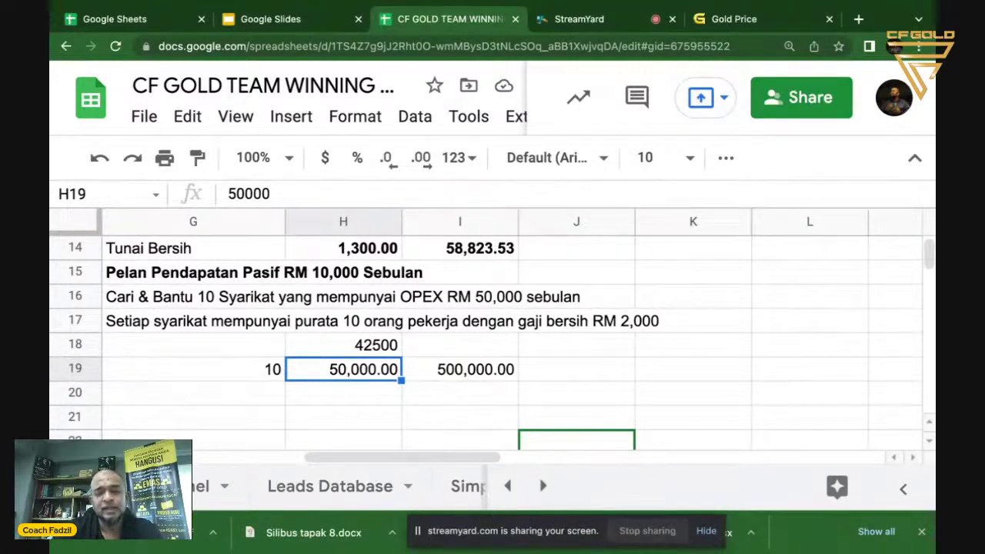
left_click(193, 369)
left_click(343, 369)
left_click(344, 345)
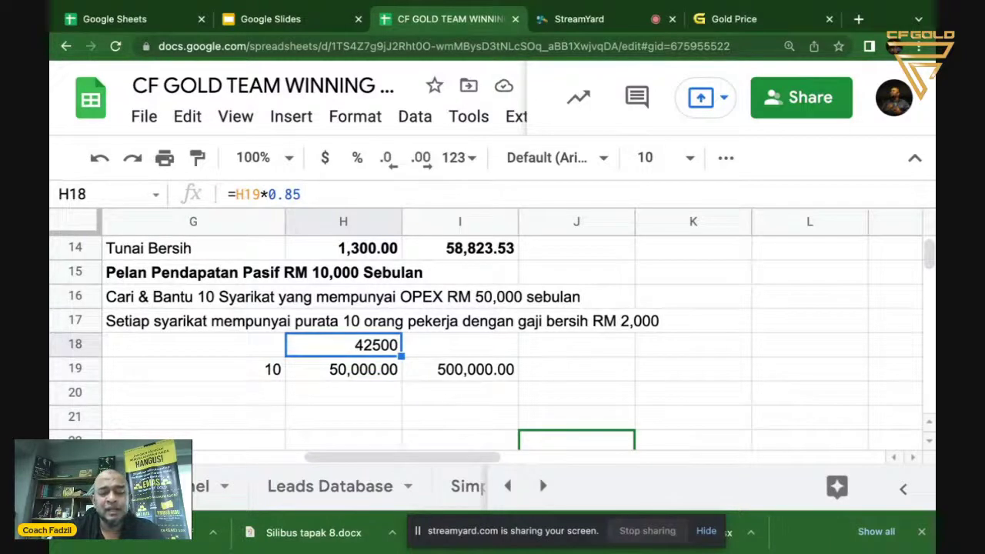
left_click(343, 368)
left_click(343, 345)
left_click(344, 369)
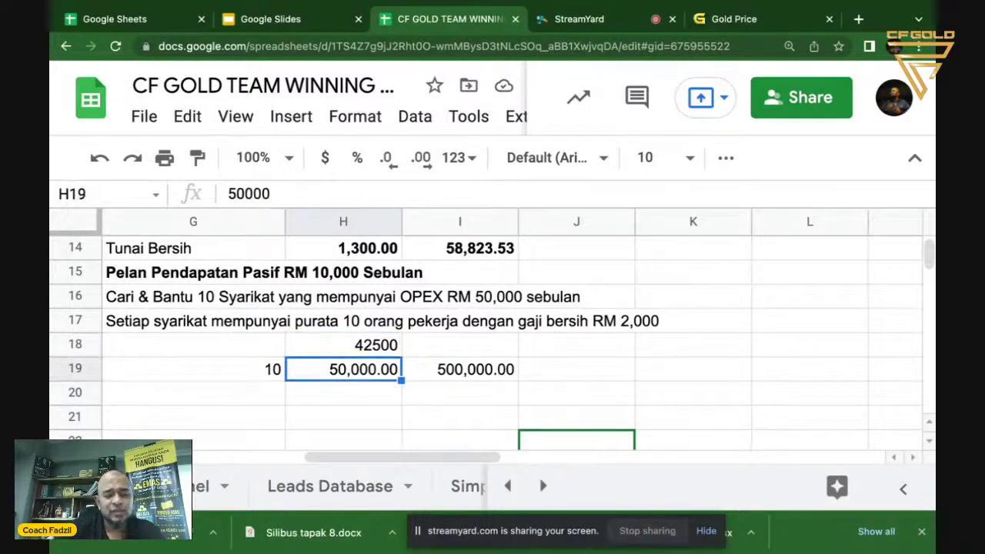
left_click(194, 369)
left_click(343, 369)
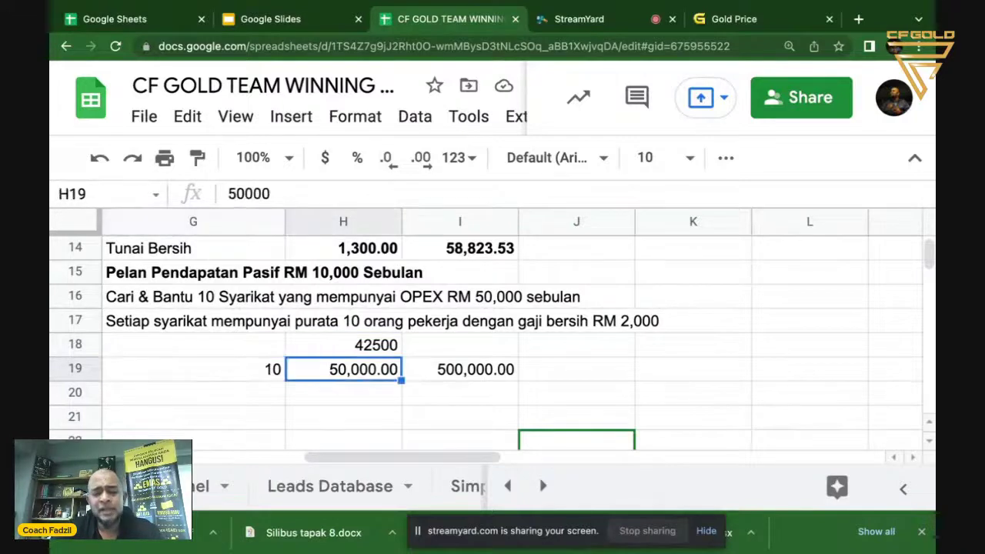
- Calculate the total number of workers in G20 with =G19*10
left_click(343, 392)
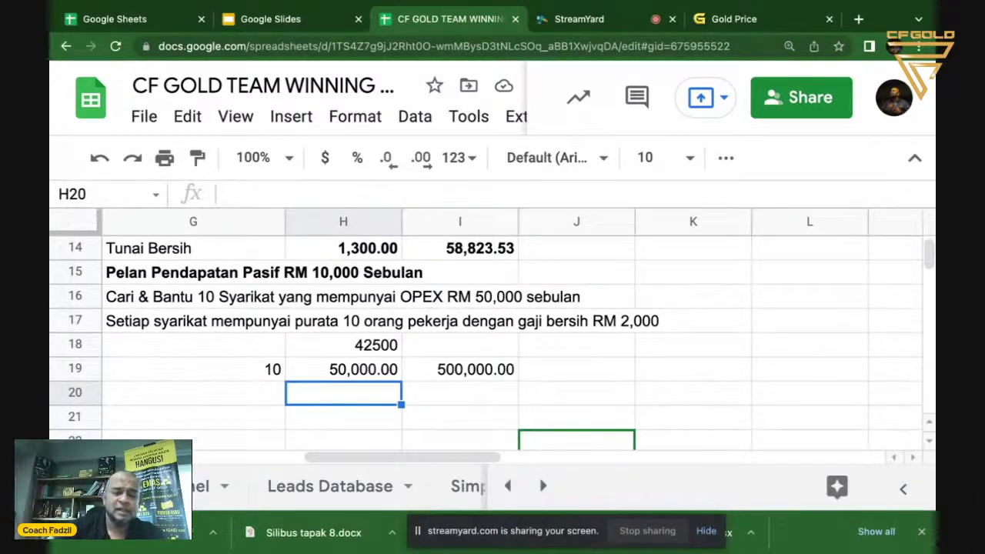
left_click(343, 370)
left_click(193, 369)
left_click(193, 393)
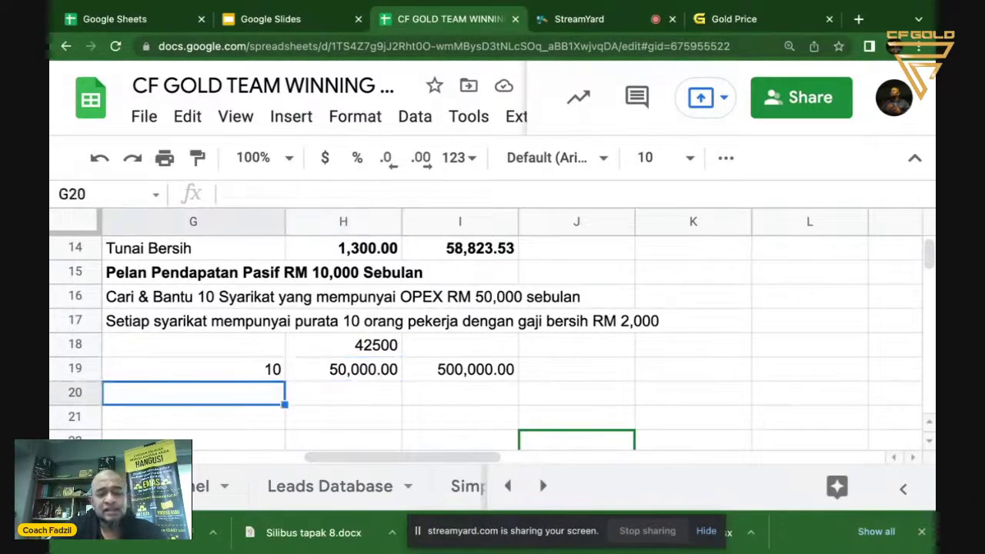
type("=G19")
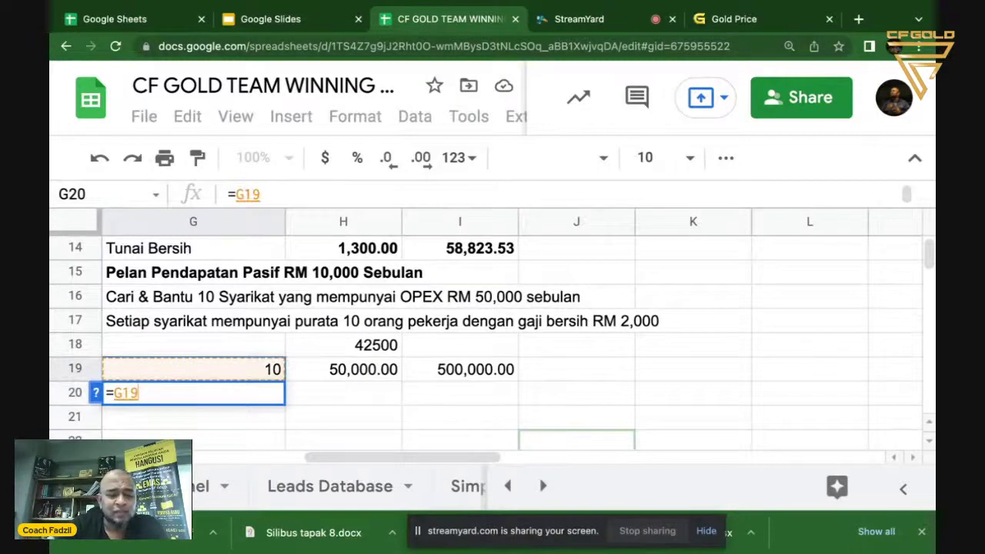
type("*10")
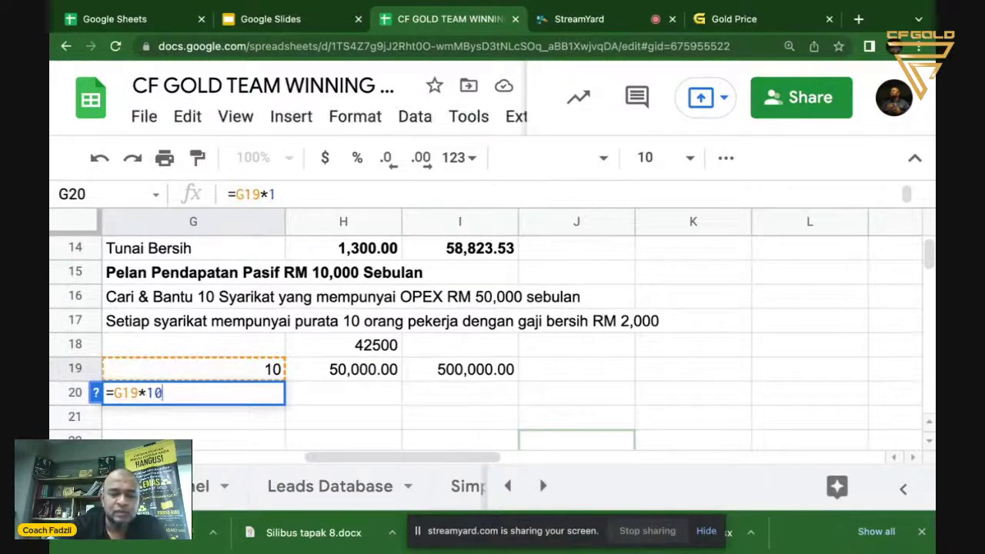
key("Return")
left_click(193, 393)
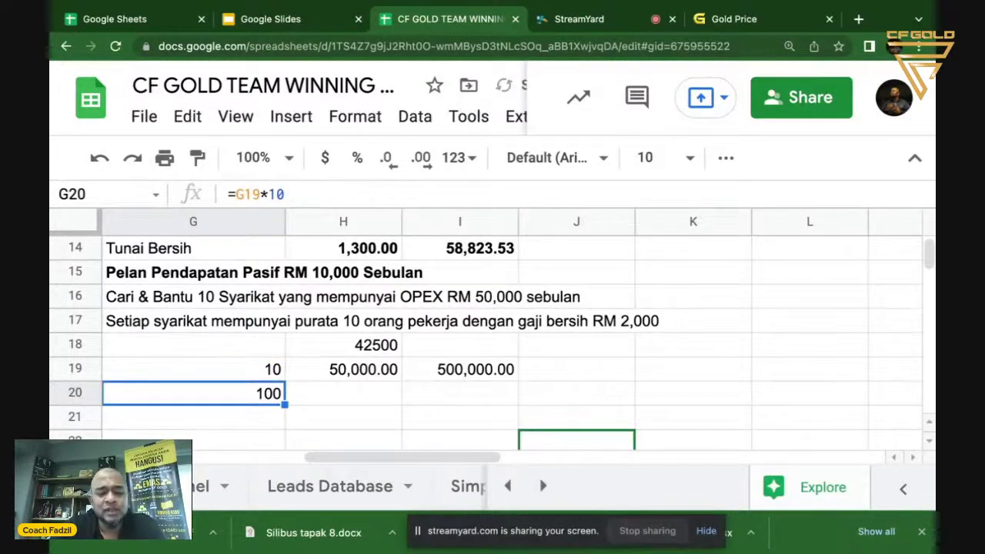
- Enter the net salary 2000 in H20 beside the worker count
left_click(343, 393)
left_click(344, 369)
left_click(343, 393)
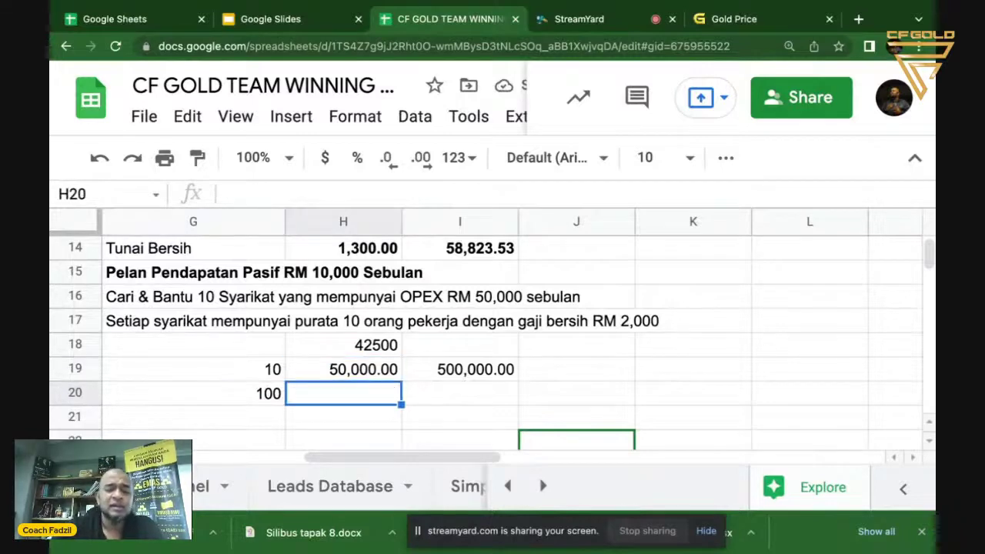
type("200")
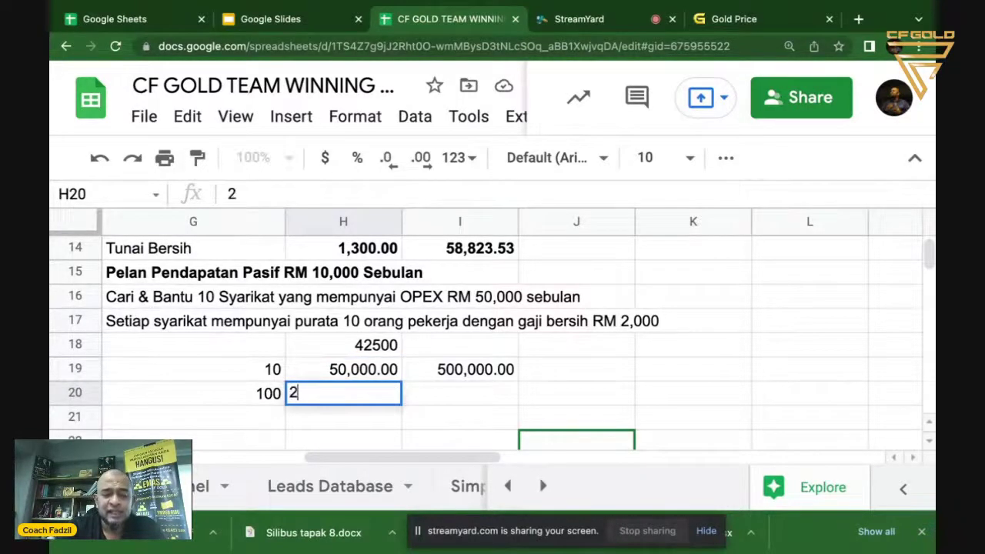
key("Return")
left_click(343, 393)
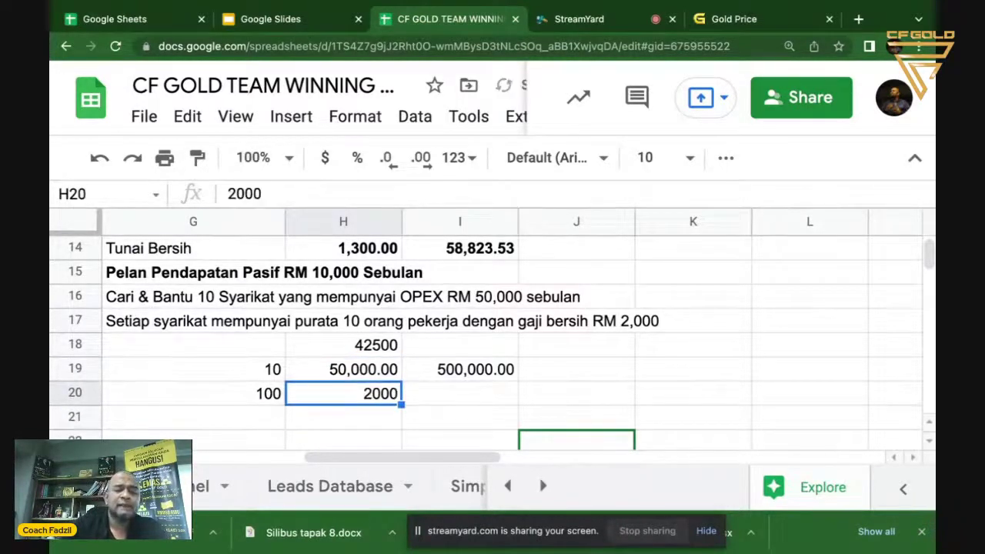
- Calculate the workers' combined salary in I20 with =H20*G20
left_click(460, 393)
type("=")
key("Left")
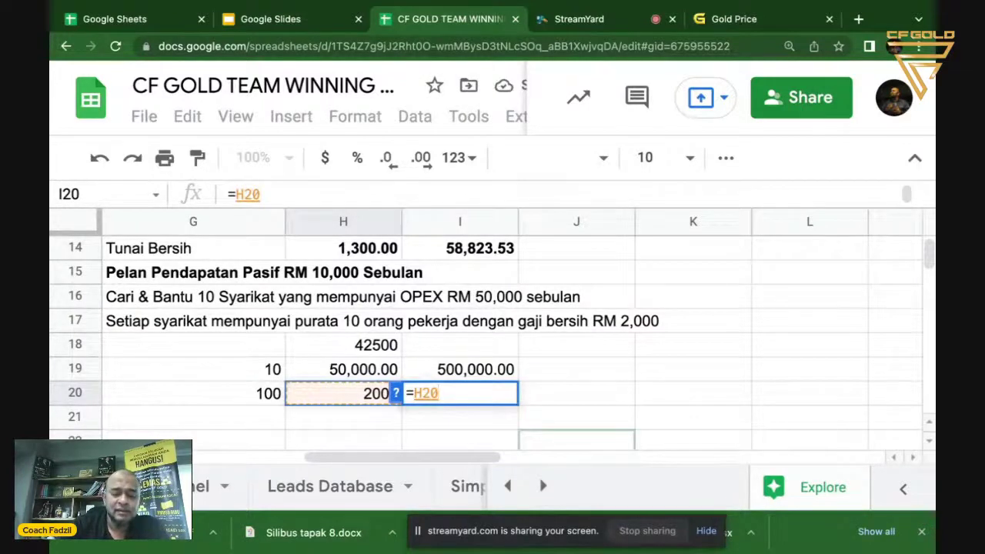
type("*")
key("Left")
key("Left")
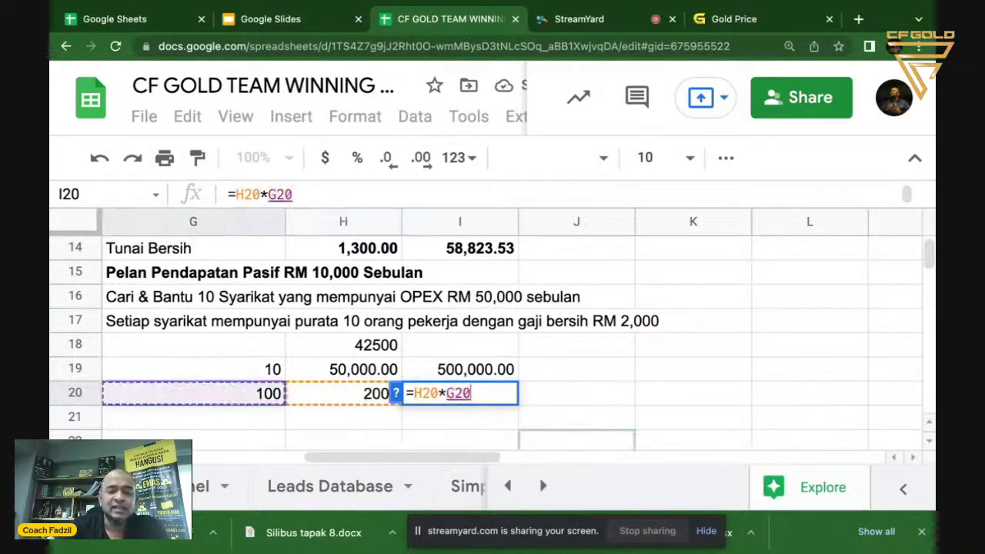
key("Return")
key("Up")
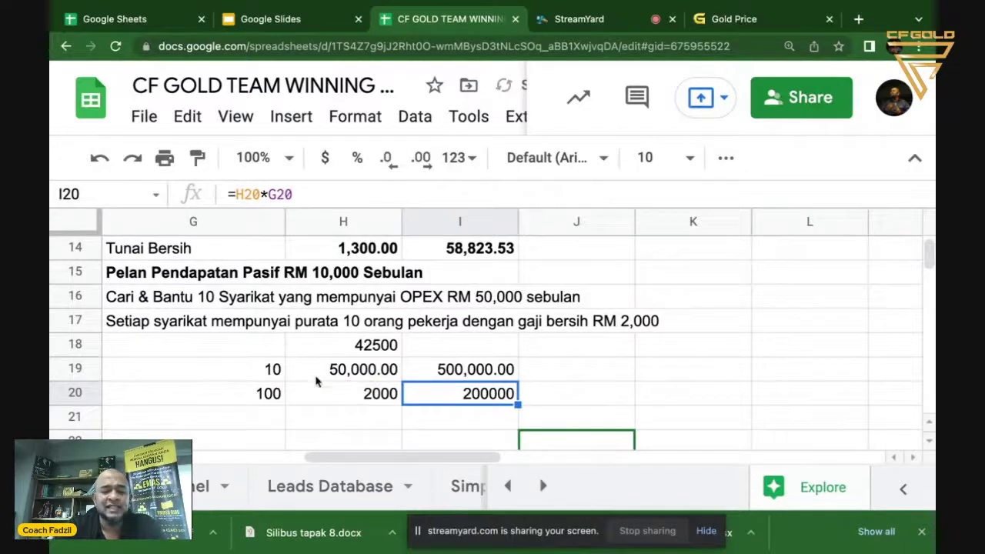
- Apply the Number format to the salary amounts in H20:I20
left_click_drag(337, 391, 443, 394)
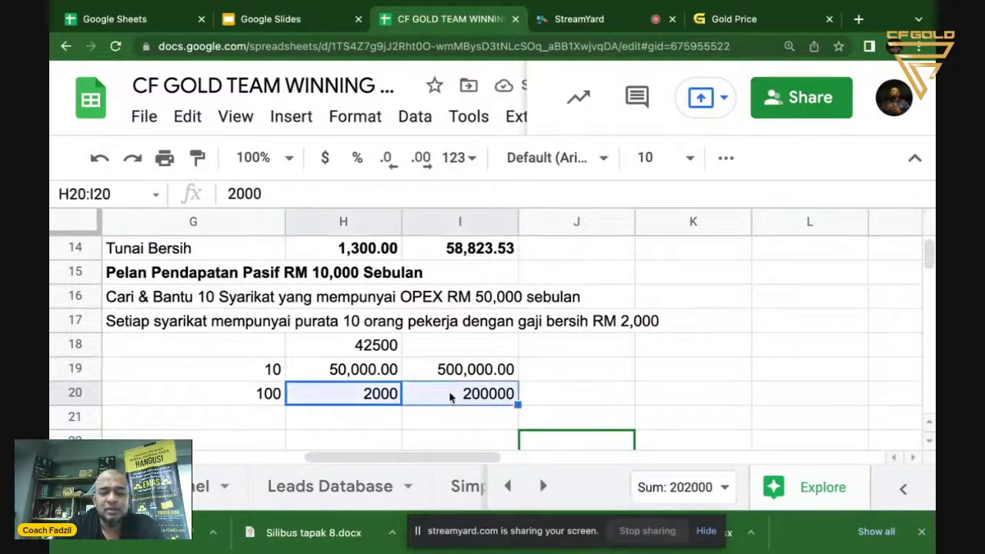
left_click(484, 157)
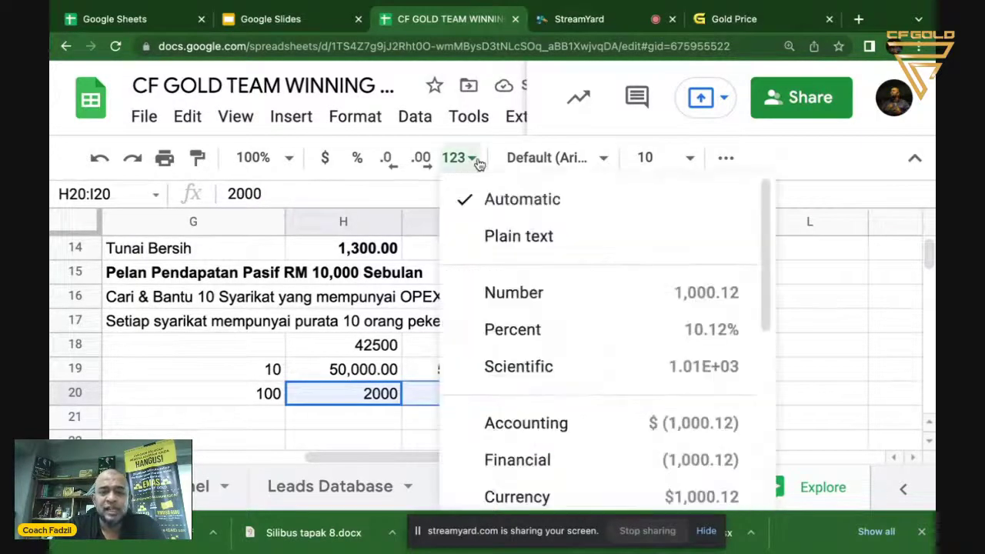
left_click(504, 291)
- Total the company OPEX and worker salaries in I21 with =sum(I19:I20) and make the total bold
left_click(447, 420)
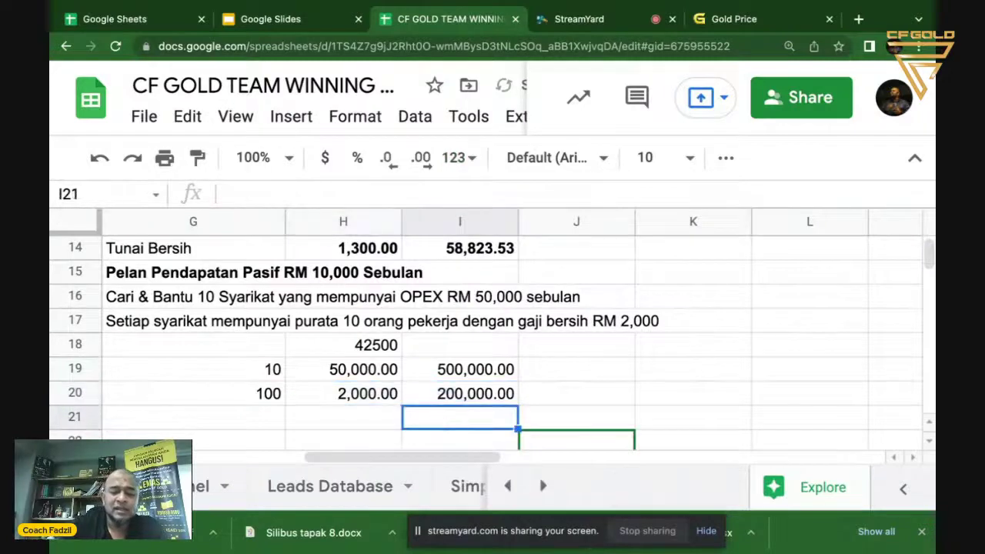
type("=sum(")
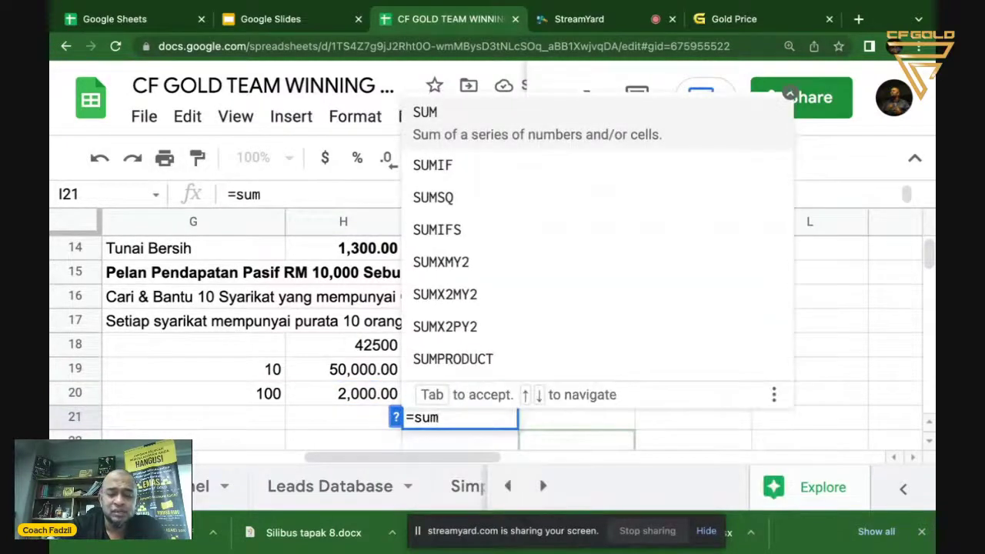
key("Up")
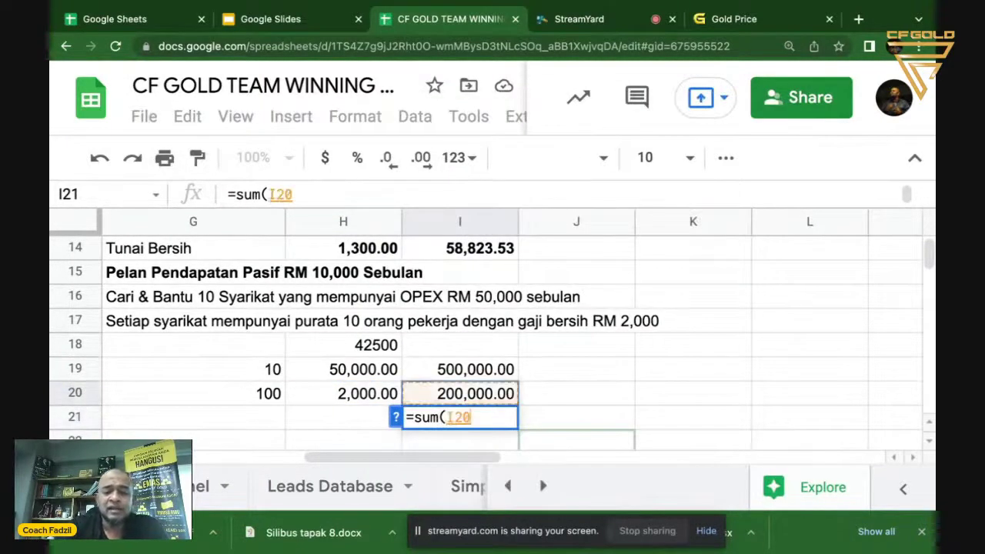
key("shift+Up")
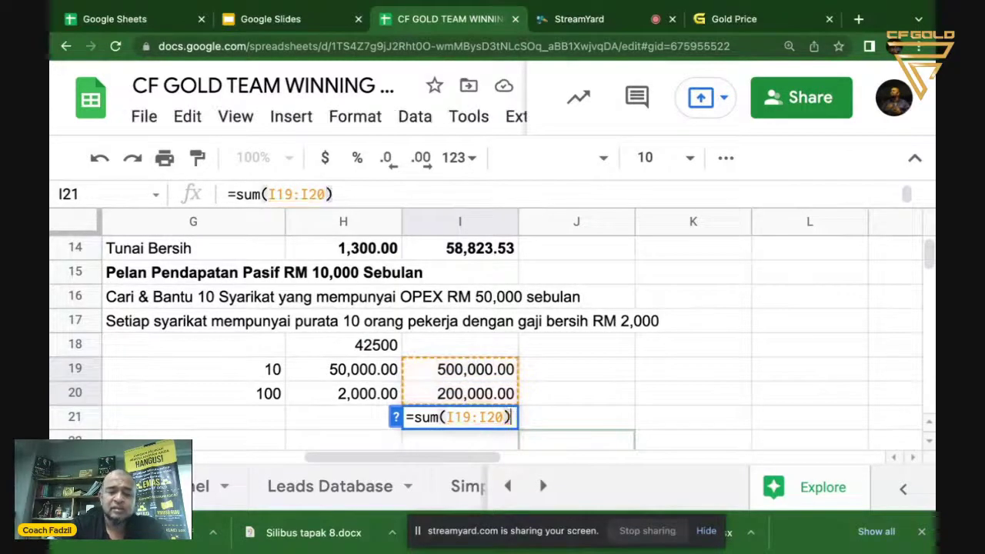
key("Return")
key("Up")
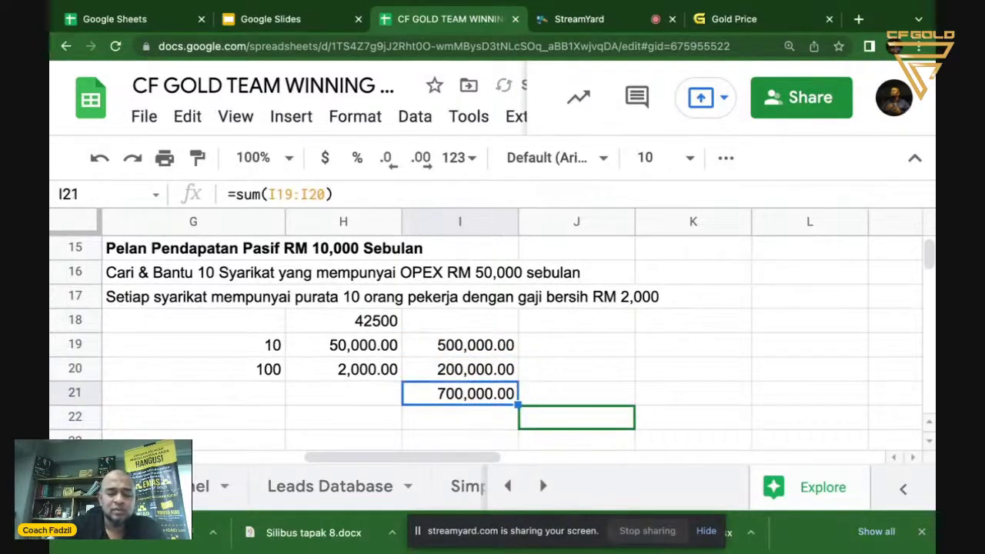
key("ctrl+b")
- Enter the label Upah Bulanan in H22 and copy it into G22
key("Left")
key("Down")
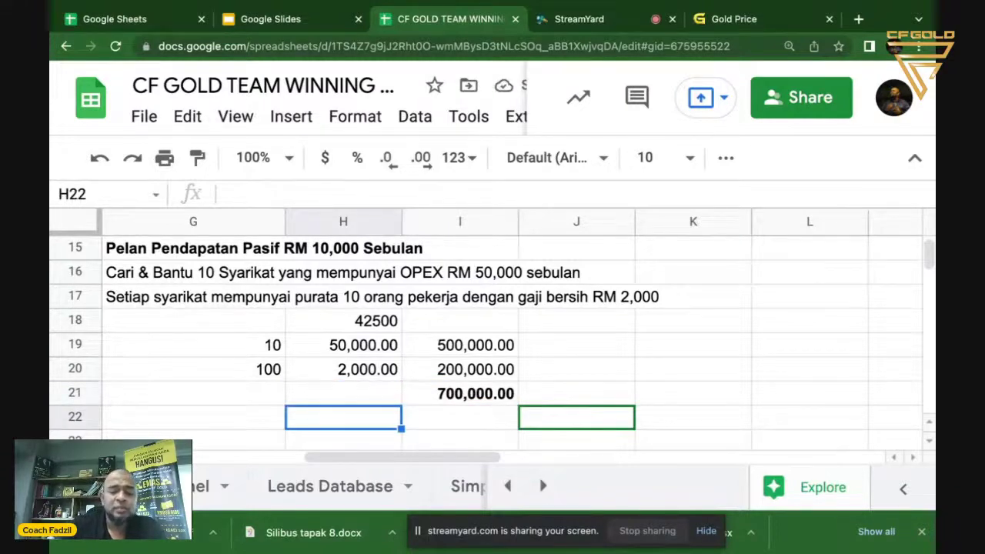
type("Upah ")
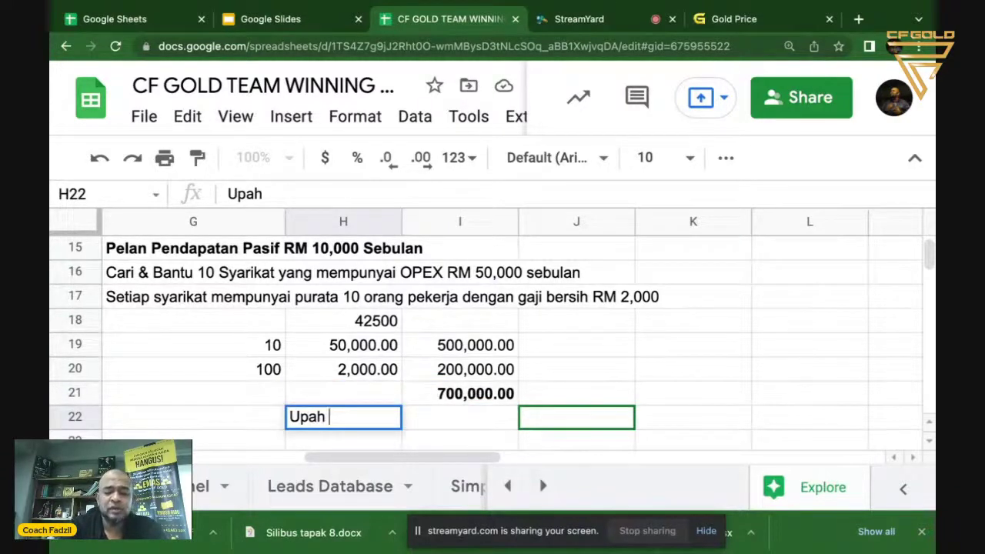
type("Bulanan")
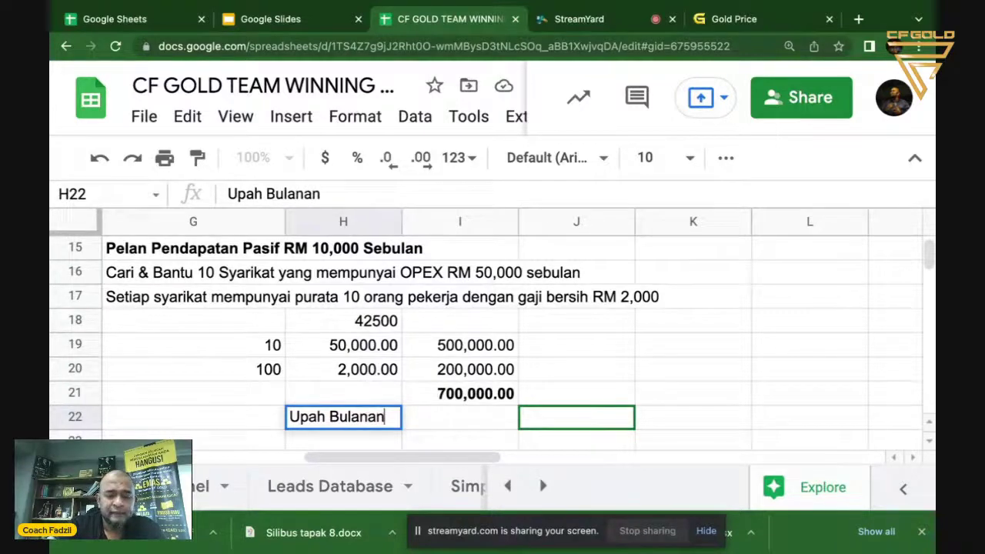
key("Return")
key("Up")
key("ctrl+c")
key("Left")
key("ctrl+v")
key("Right")
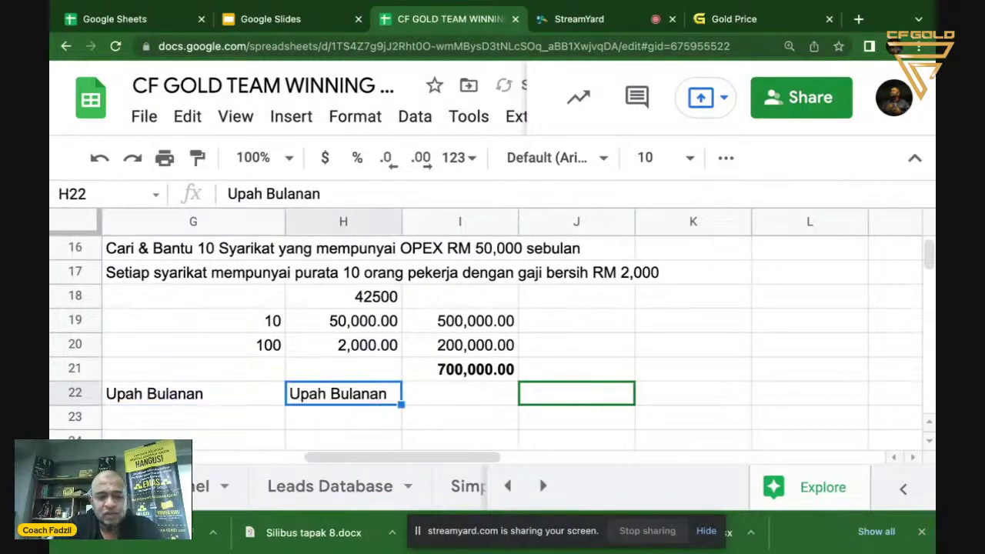
- Replace the duplicate label in H22 with the rate 1.5%
key("Delete")
type("1.5%")
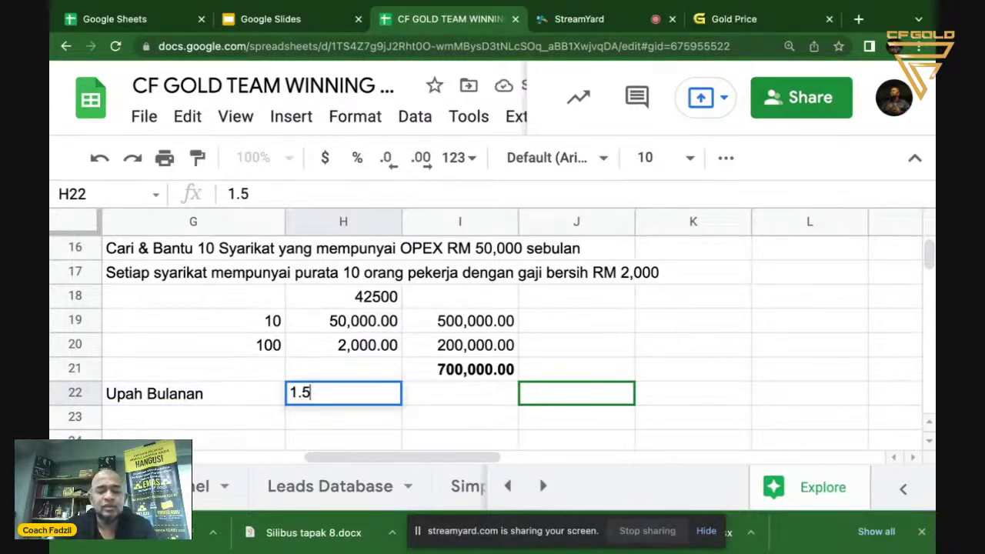
key("Up")
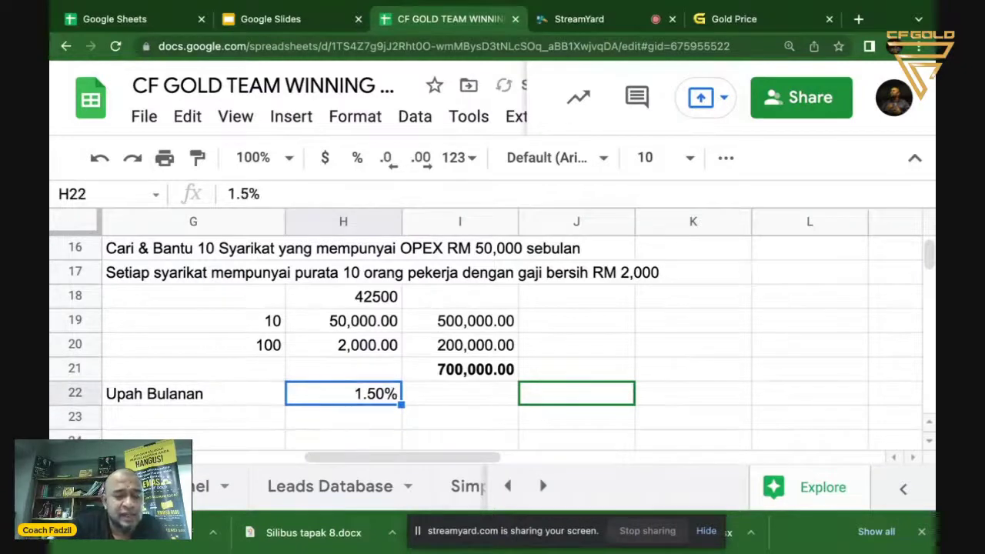
left_click(261, 386)
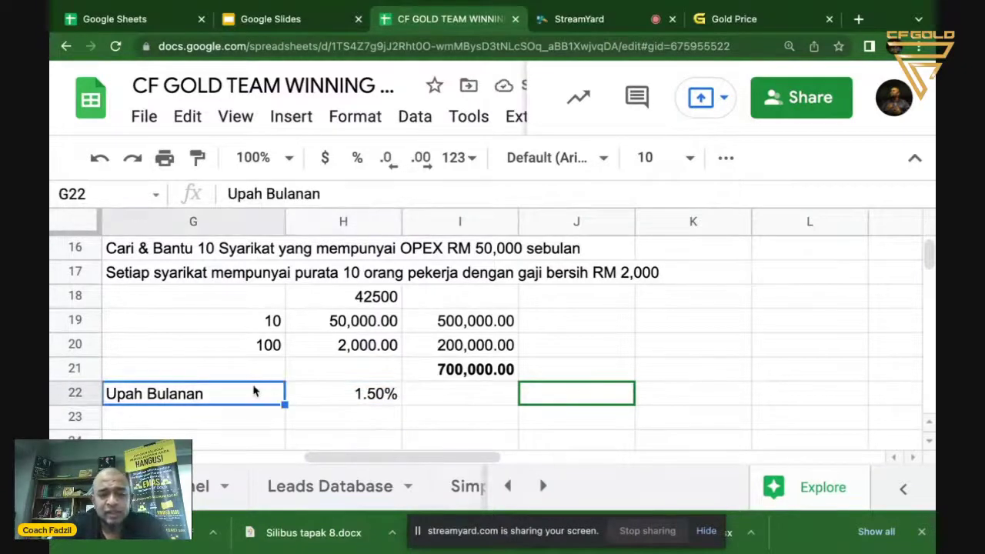
- Right-align the Upah Bulanan label and its rate in G22:H22
left_click_drag(255, 391, 325, 396)
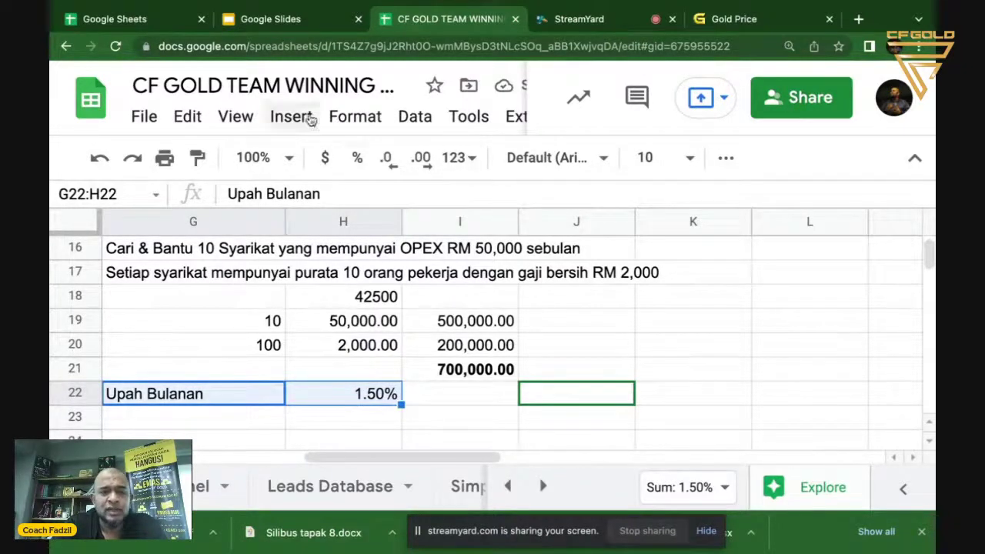
left_click(355, 117)
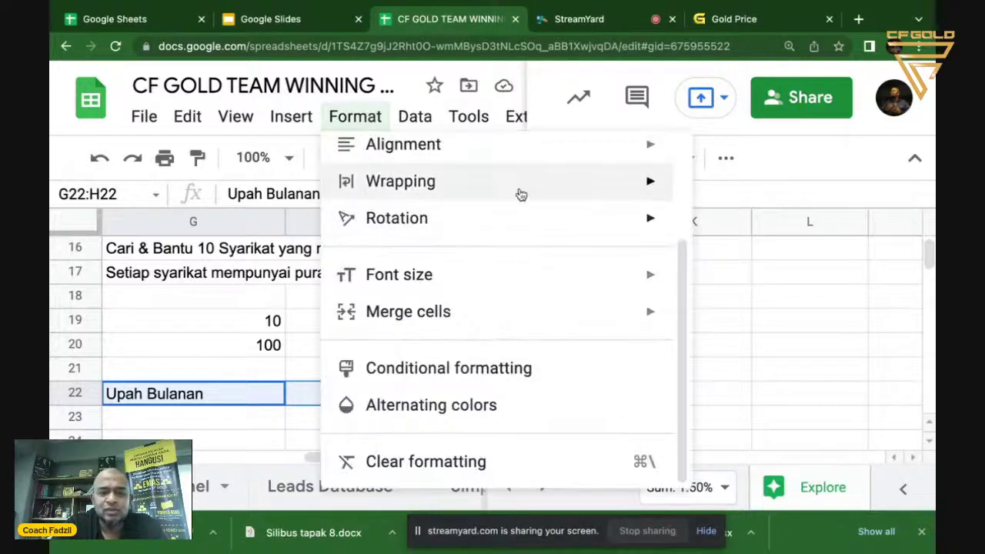
mouse_move(576, 150)
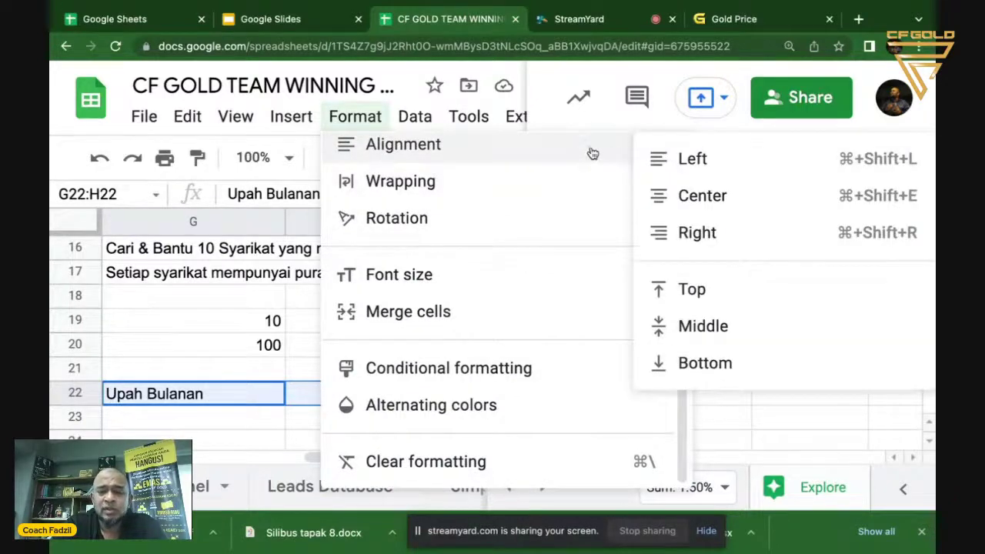
left_click(691, 231)
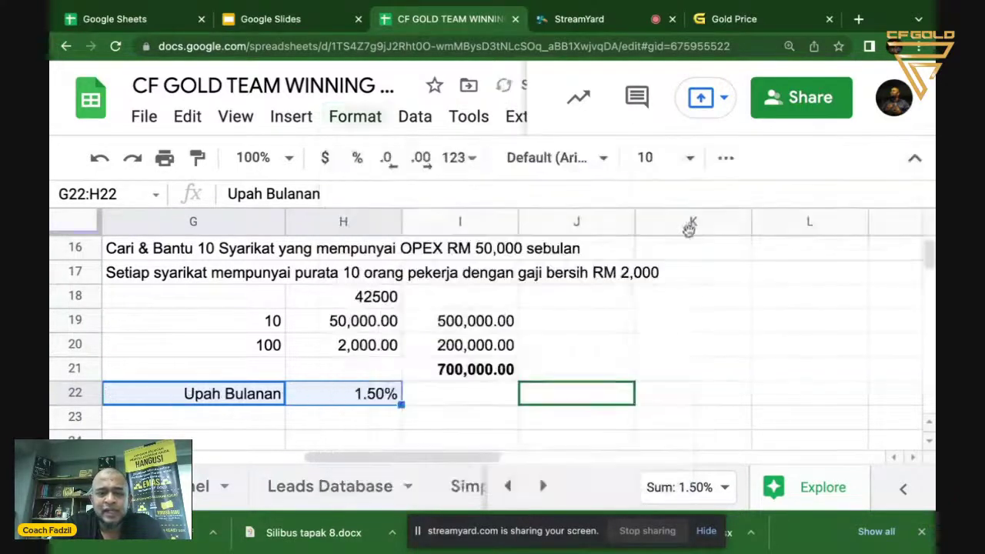
left_click(273, 403)
left_click(331, 422)
left_click_drag(246, 402, 333, 406)
- Calculate the monthly Upah Bulanan amount in I22 with the formula =I21*H22
left_click(466, 399)
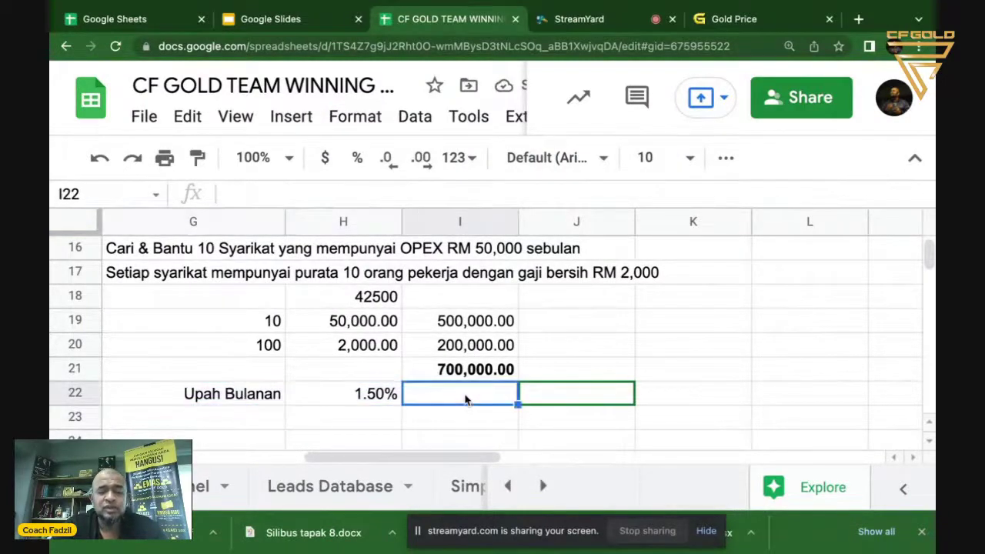
type("=")
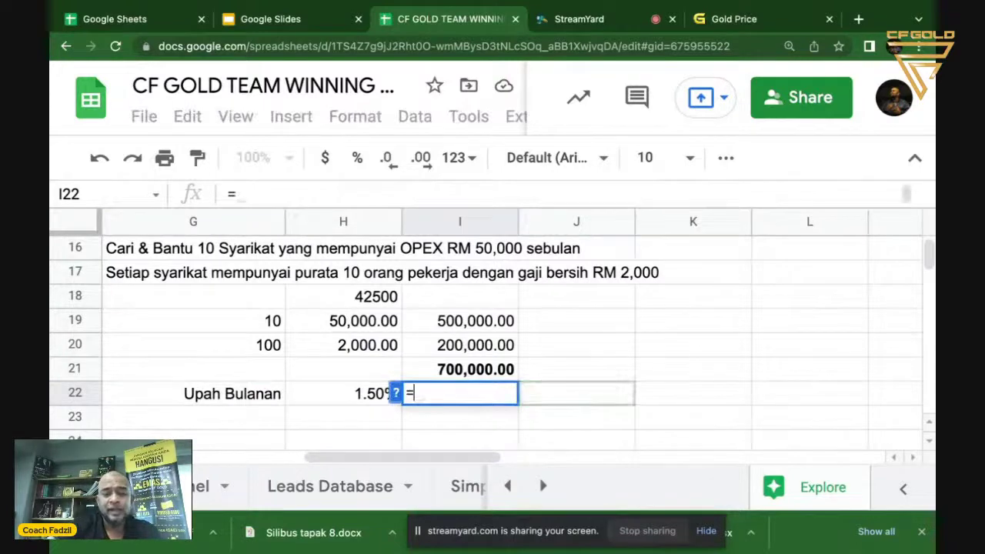
left_click(488, 372)
type("*")
left_click(379, 398)
key("Return")
key("Up")
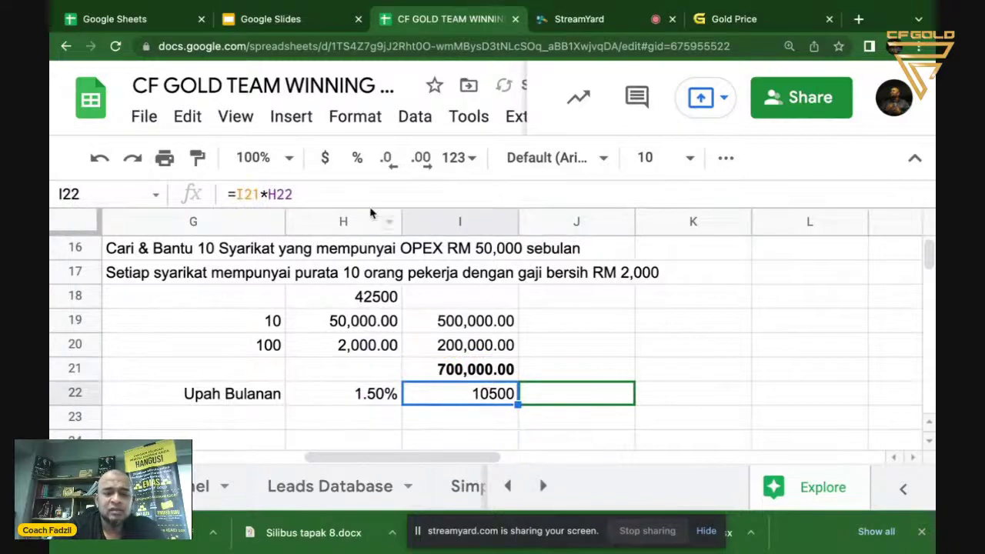
- Apply the Number format to the Upah Bulanan amount in I22 and make it bold
left_click(458, 157)
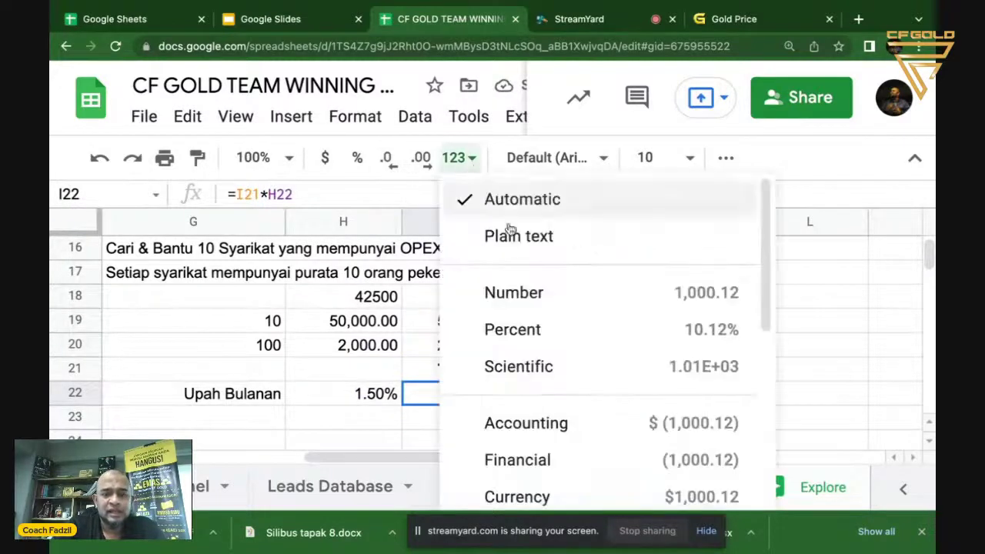
left_click(559, 292)
key("ctrl+b")
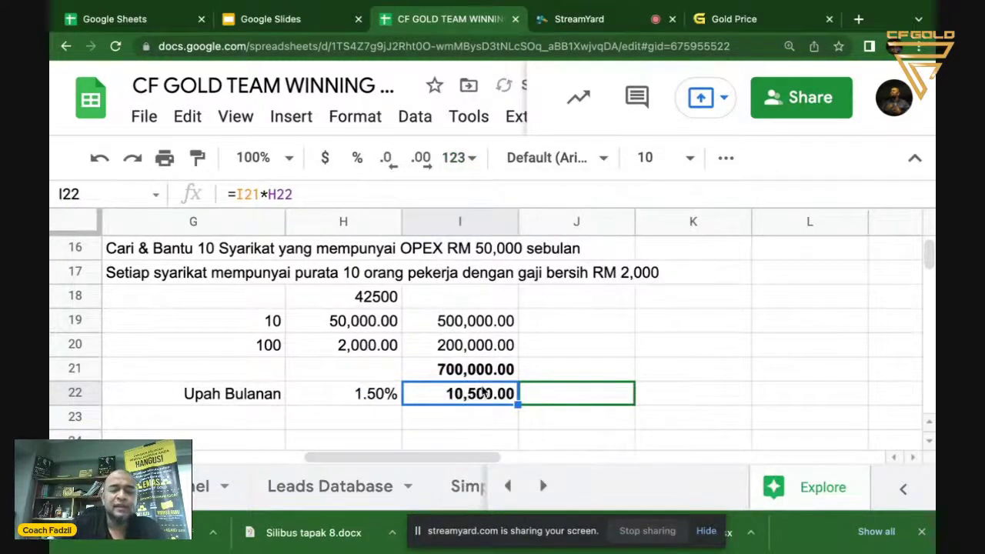
- Make the Upah Bulanan label and rate bold so the whole row G22:I22 matches
key("shift+Left")
key("shift+Left")
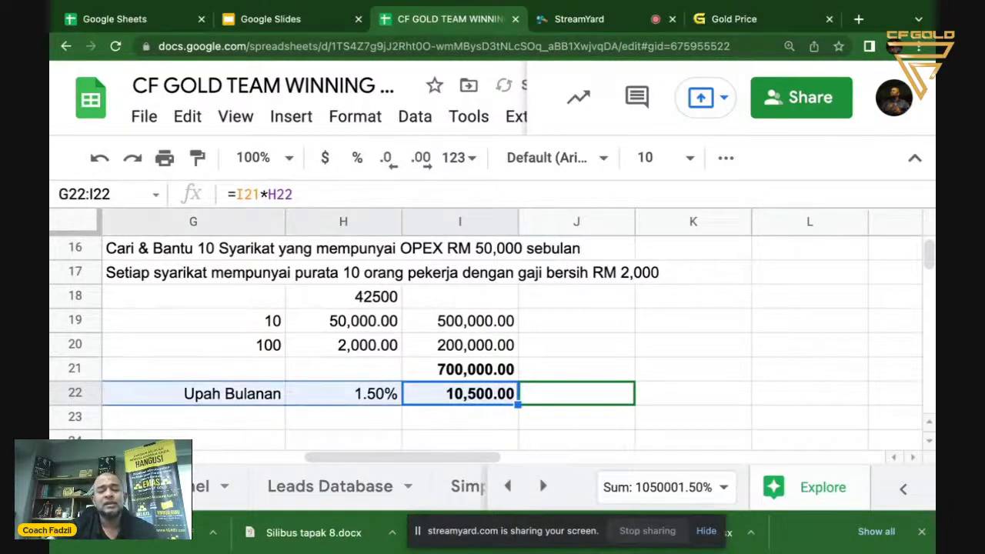
left_click(354, 117)
mouse_move(412, 169)
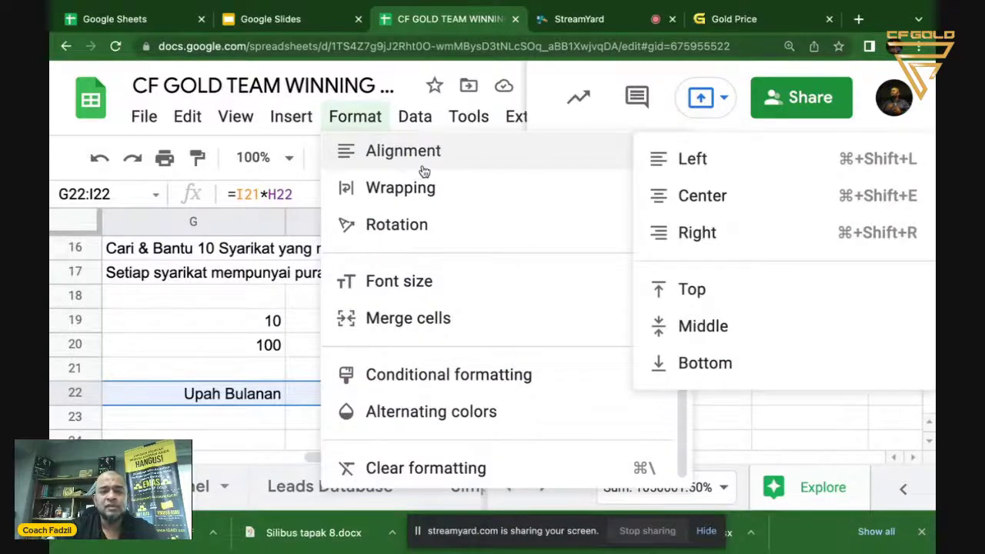
left_click(220, 393)
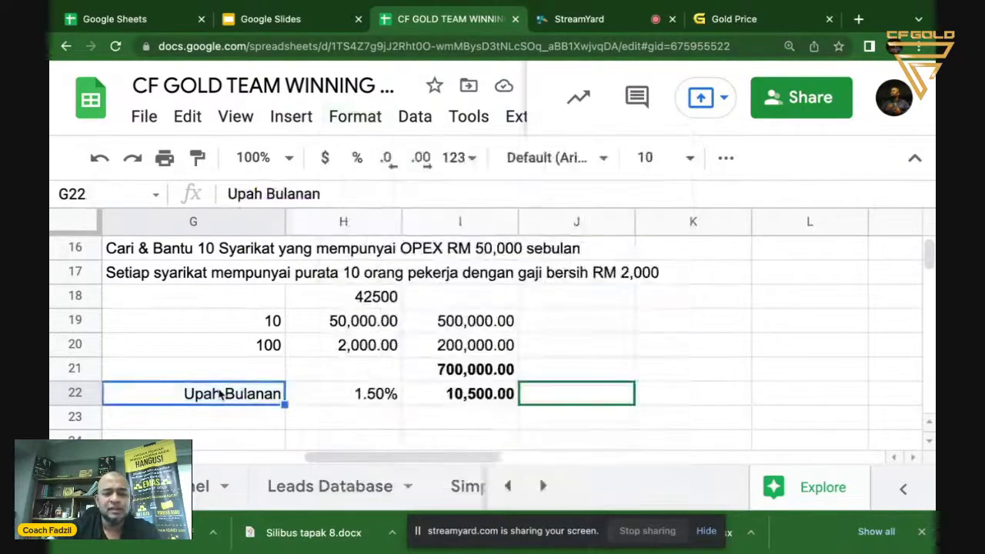
left_click_drag(219, 393, 462, 393)
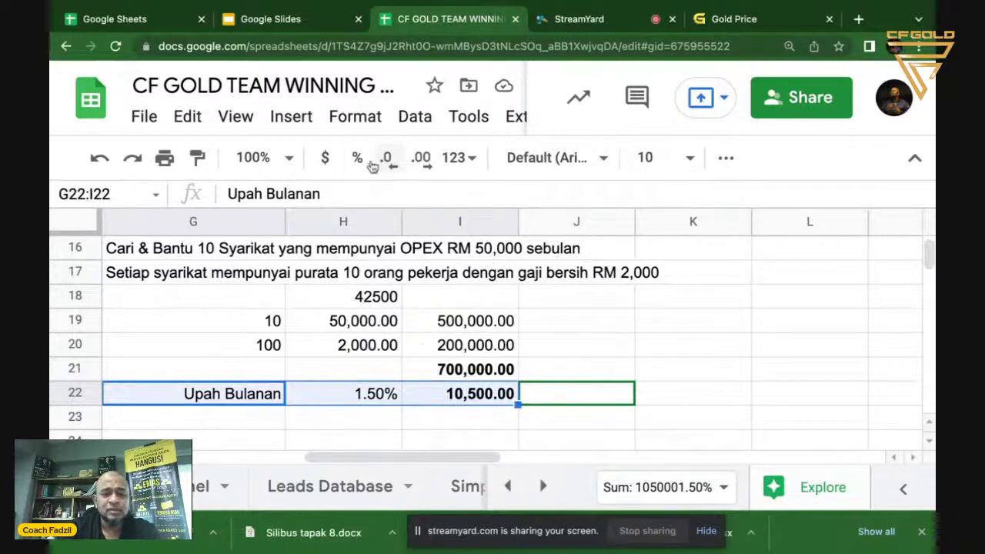
key("ctrl+b")
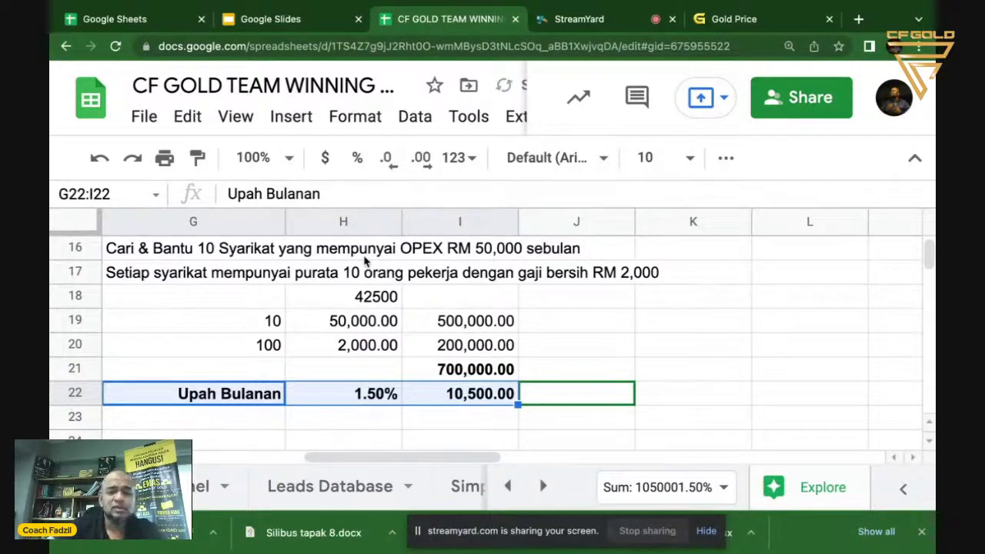
- Go through the company, salary, total and Upah Bulanan figures in G19:I22
key("Down")
key("Up")
key("Right")
key("Right")
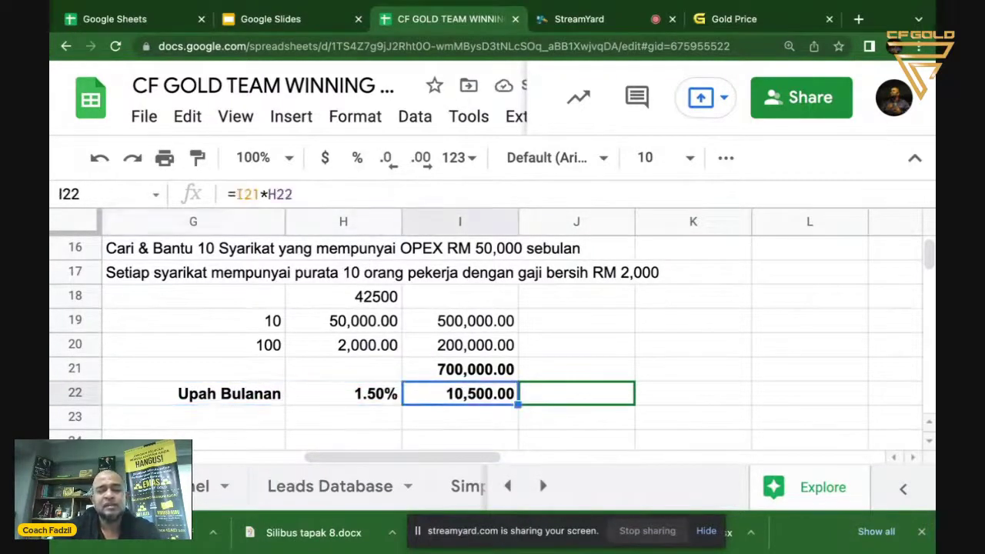
key("Down")
key("Up")
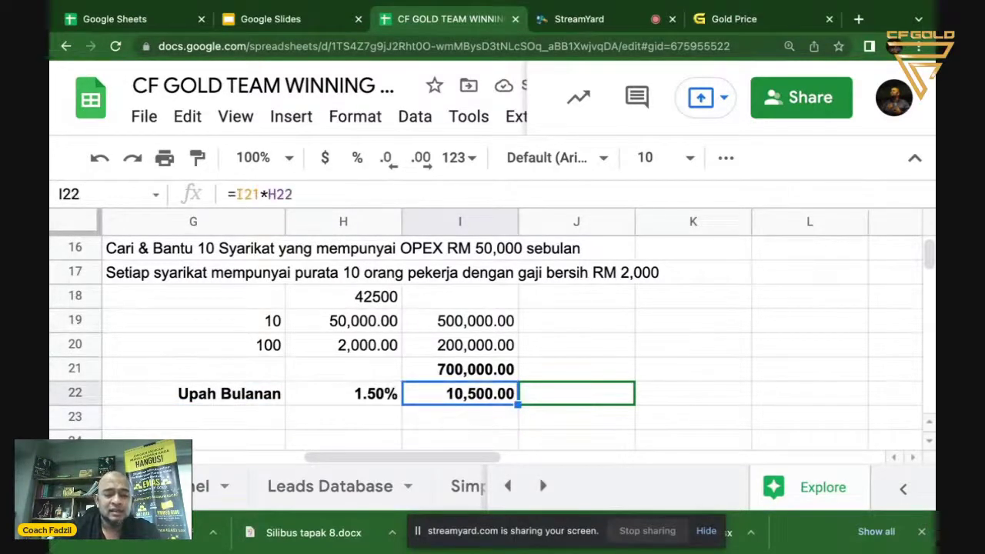
key("Up")
key("Up")
key("Up")
key("Left")
key("Left")
key("Right")
key("Right")
key("Down")
key("Down")
key("Down")
key("Down")
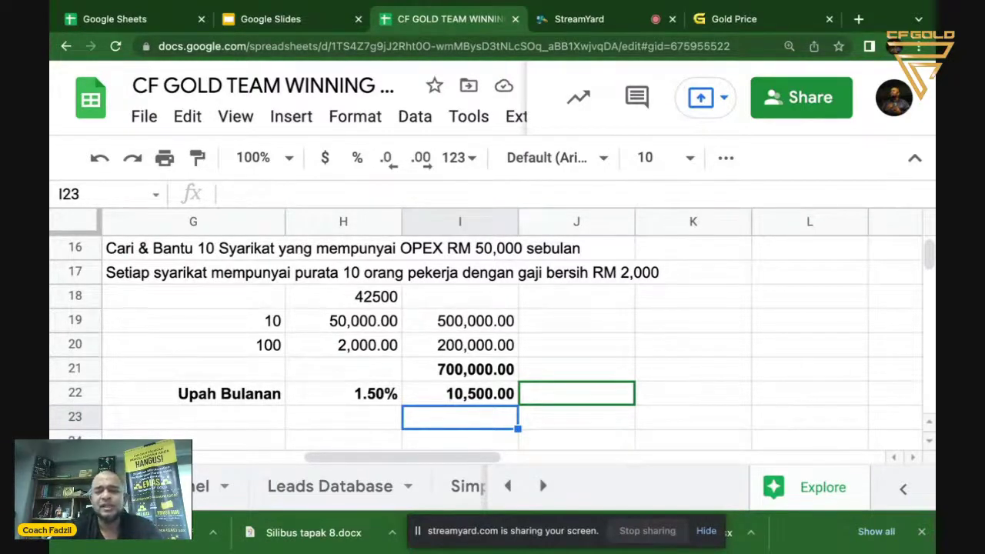
- Multiply the monthly Upah Bulanan amount by ten in I23 with the formula =I22*10
left_click(343, 417)
left_click(460, 417)
type("=")
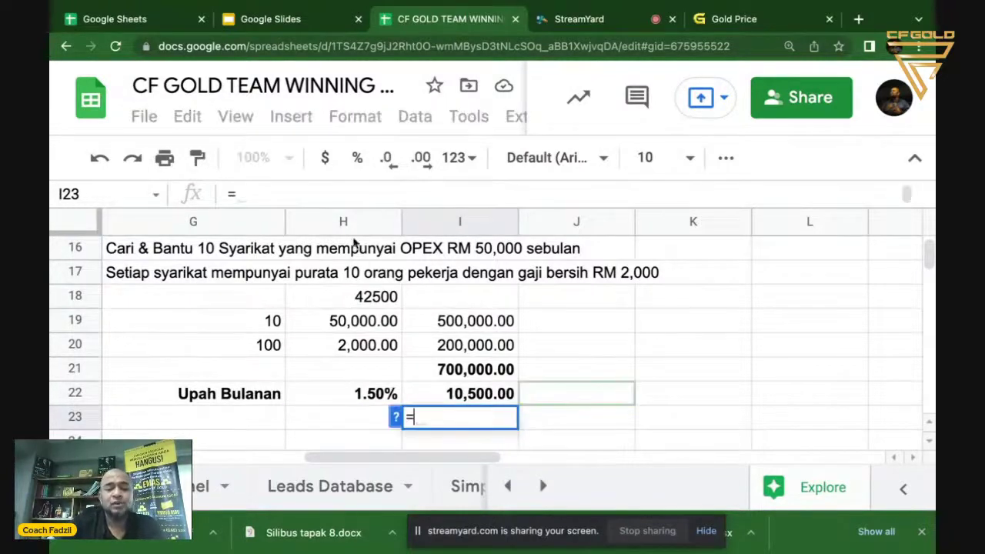
left_click(490, 402)
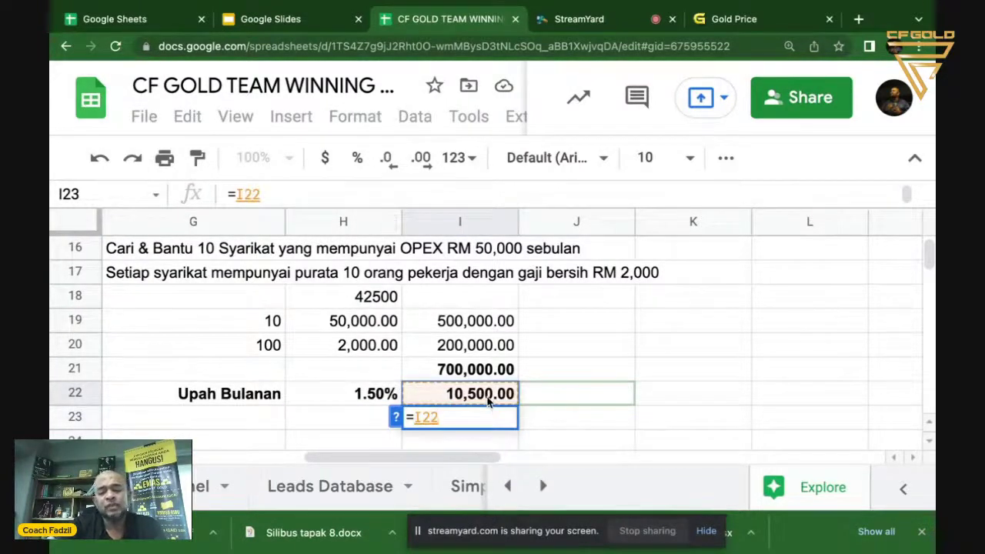
type("*")
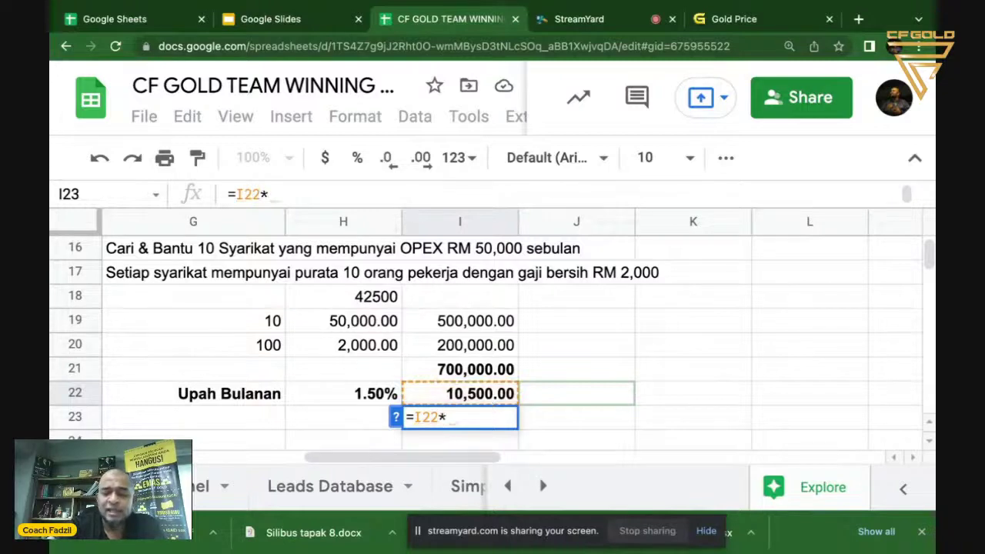
type("10")
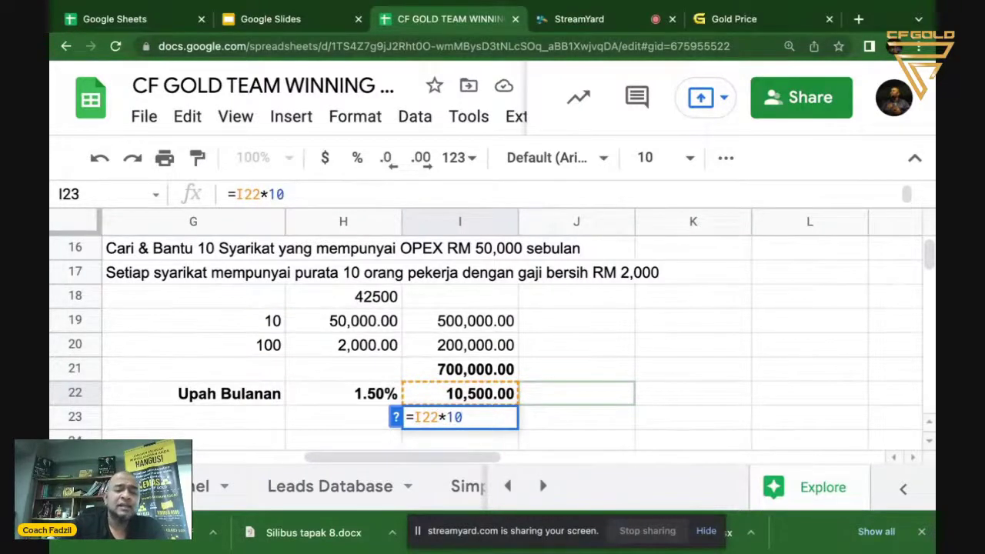
key("Return")
- Apply the Number format to the multiplied amount in I23 and make it bold
left_click(459, 393)
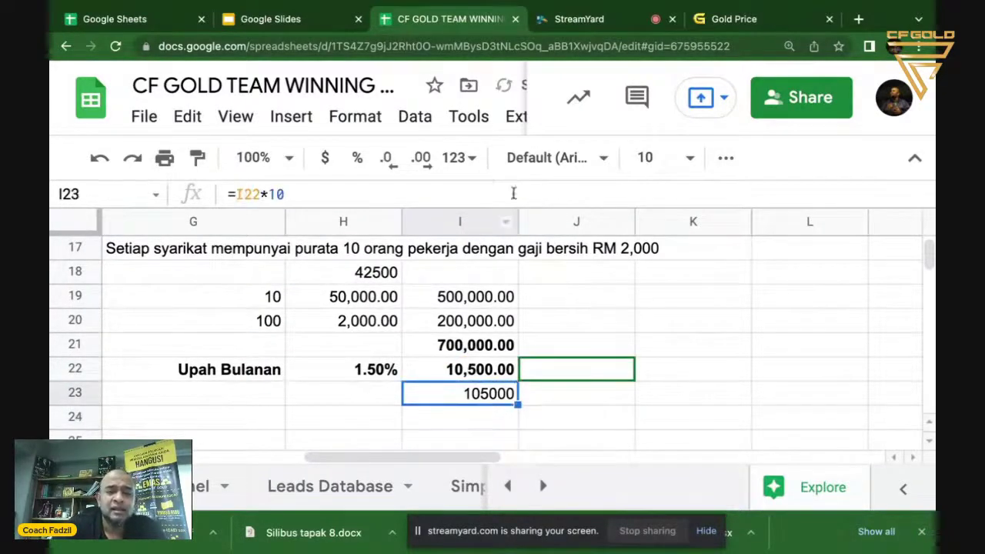
left_click(459, 157)
left_click(508, 291)
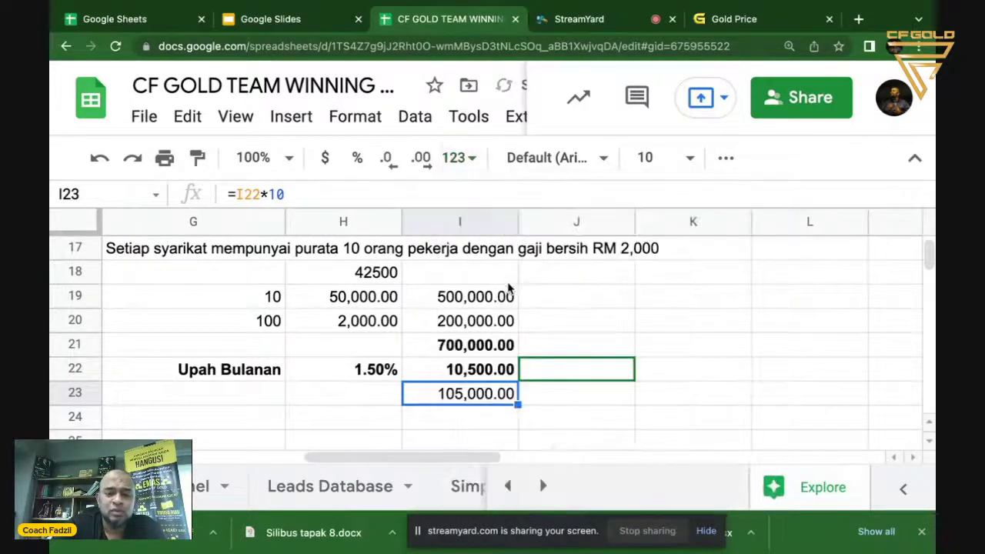
left_click(458, 418)
left_click(454, 396)
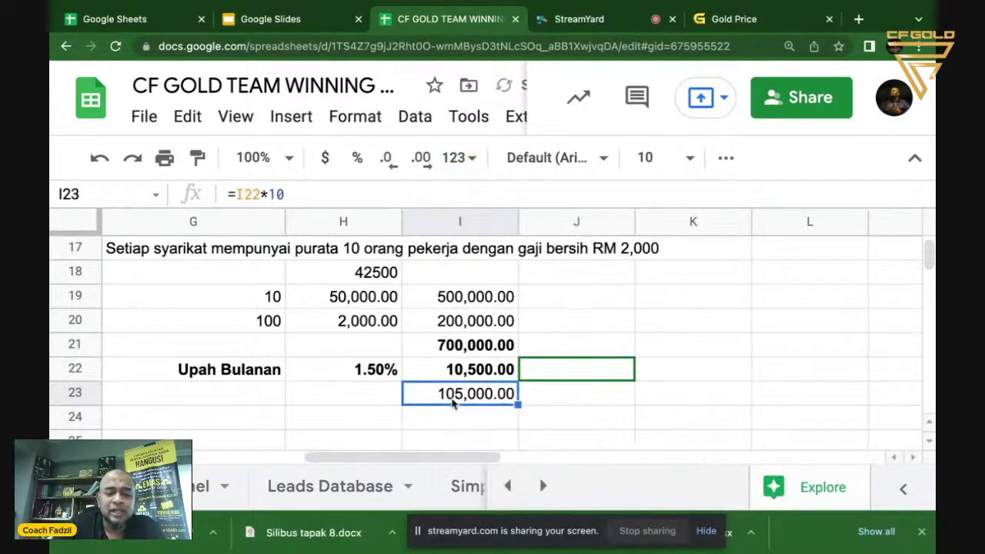
key("ctrl+b")
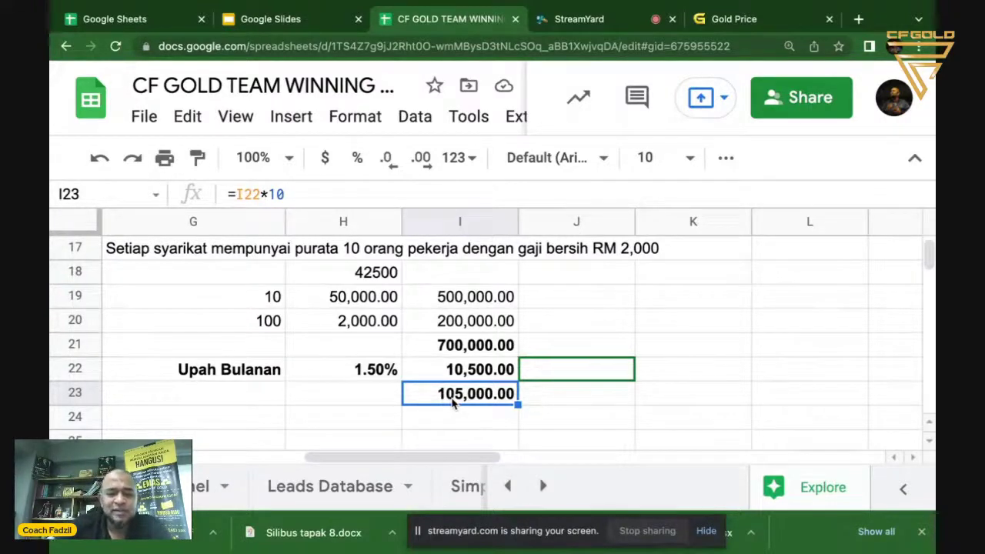
- Examine the monthly amount in I22 and the multiplied amount in I23 against the number of companies in G19
left_click(499, 375)
left_click(477, 399)
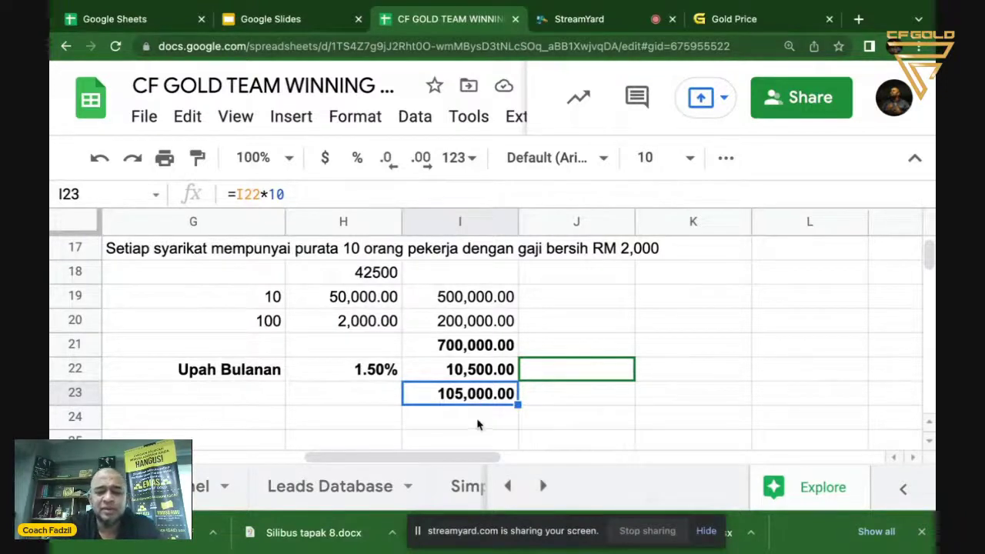
left_click(479, 420)
left_click(481, 398)
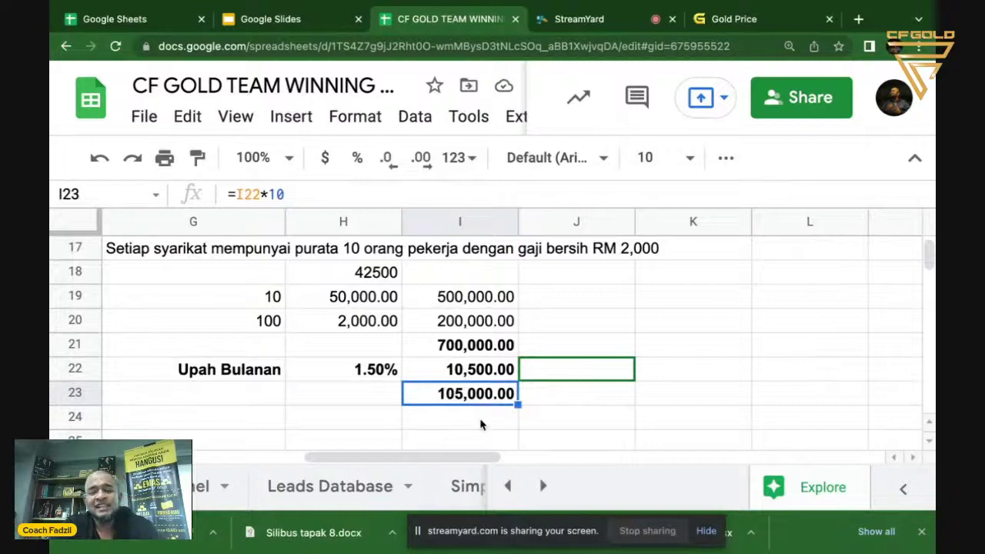
left_click(480, 423)
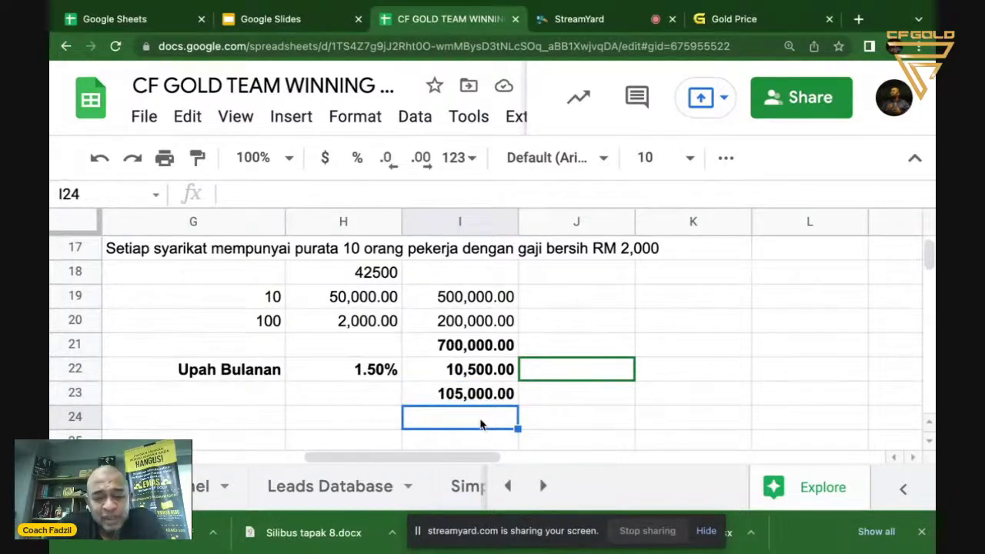
left_click(479, 370)
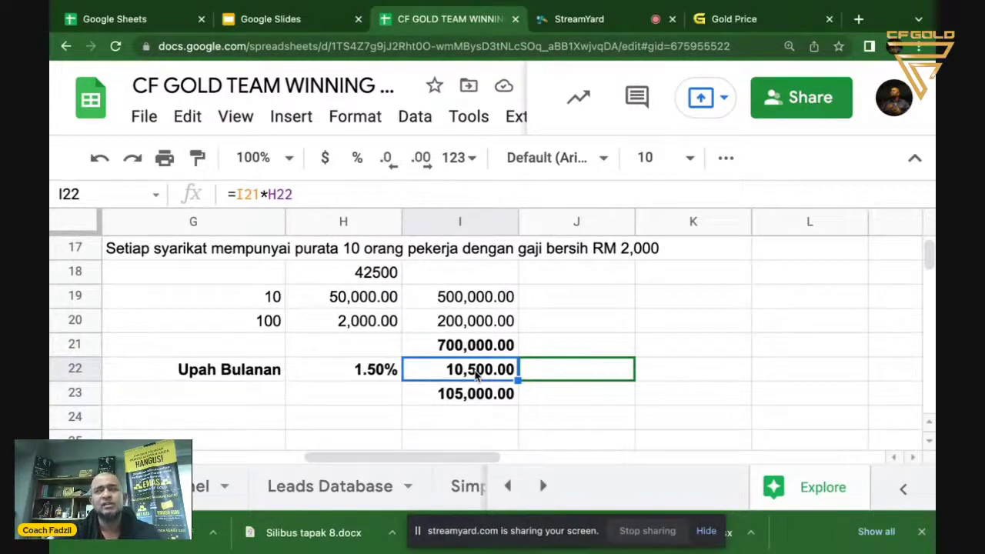
left_click(266, 305)
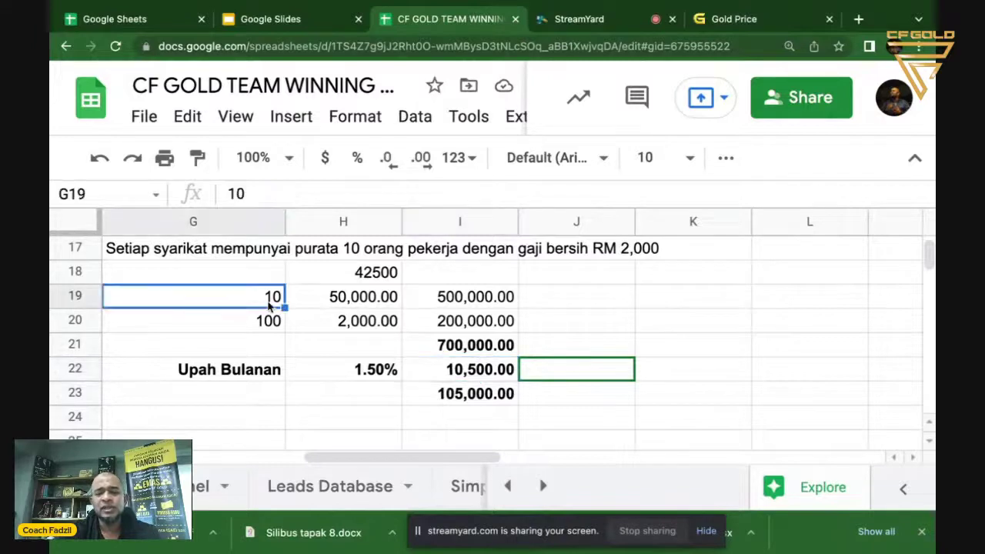
left_click(490, 375)
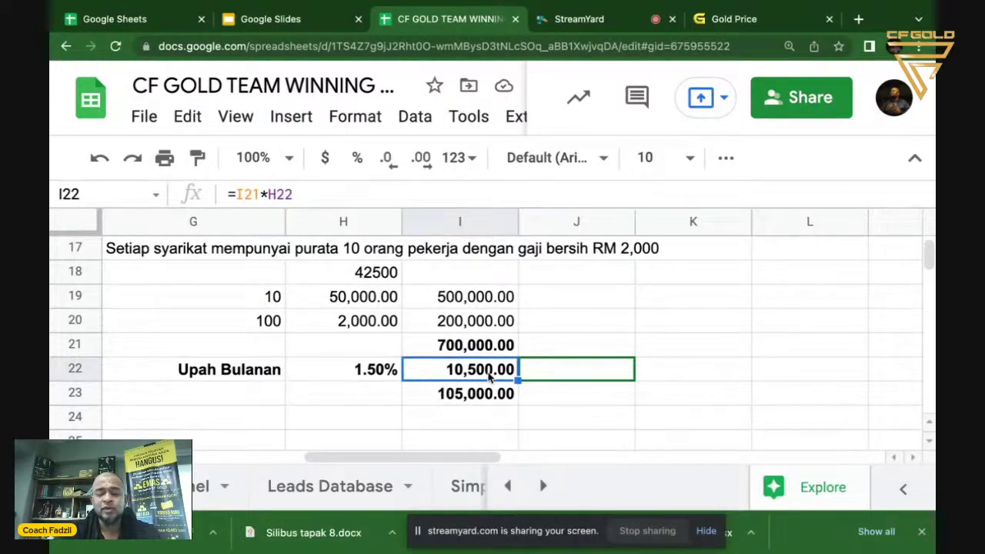
left_click(485, 402)
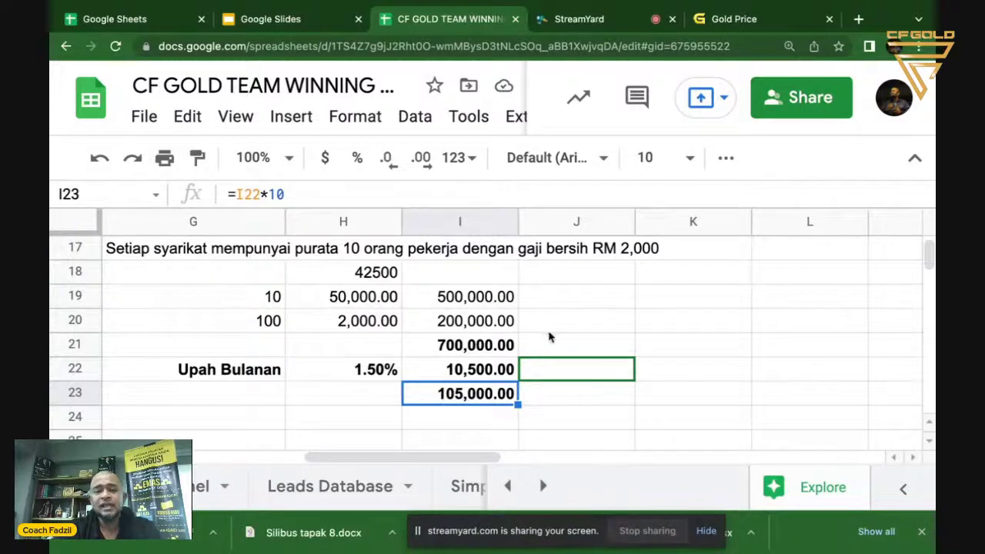
scroll(502, 333, "up", 1)
scroll(502, 333, "down", 1)
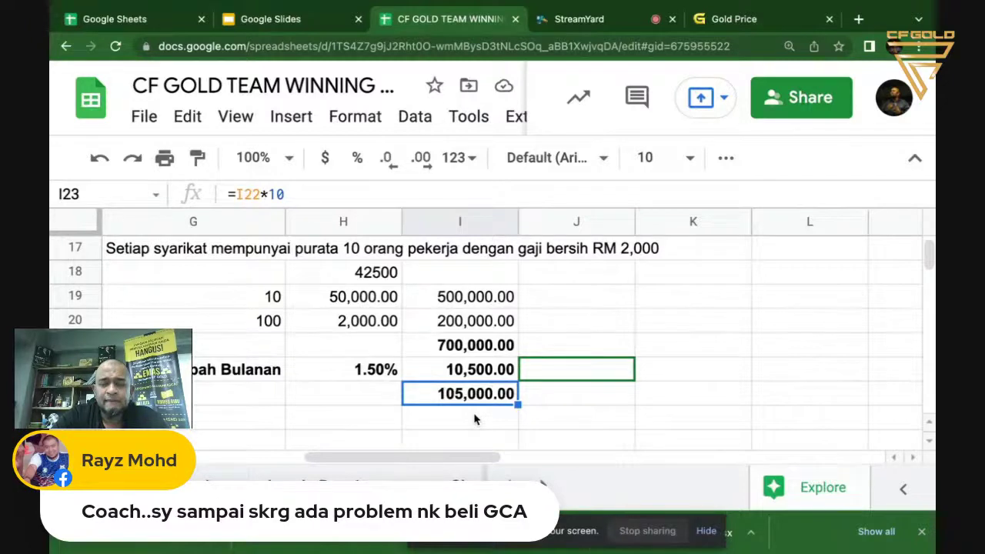
left_click(474, 419)
left_click(485, 400)
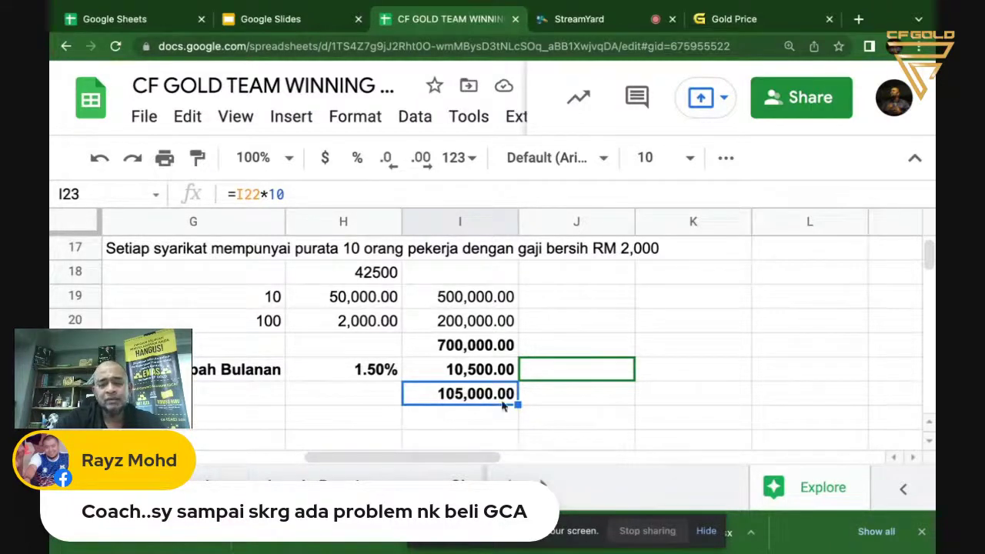
left_click(487, 422)
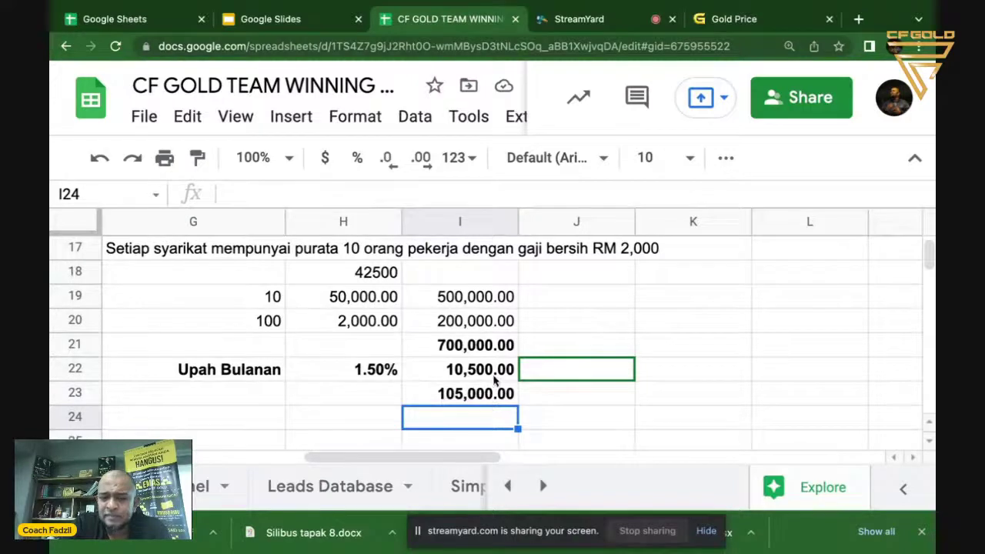
- Review the salary savings and gold pawning calculations in columns B to I, down to the Target and Upah section
scroll(495, 361, "up", 5)
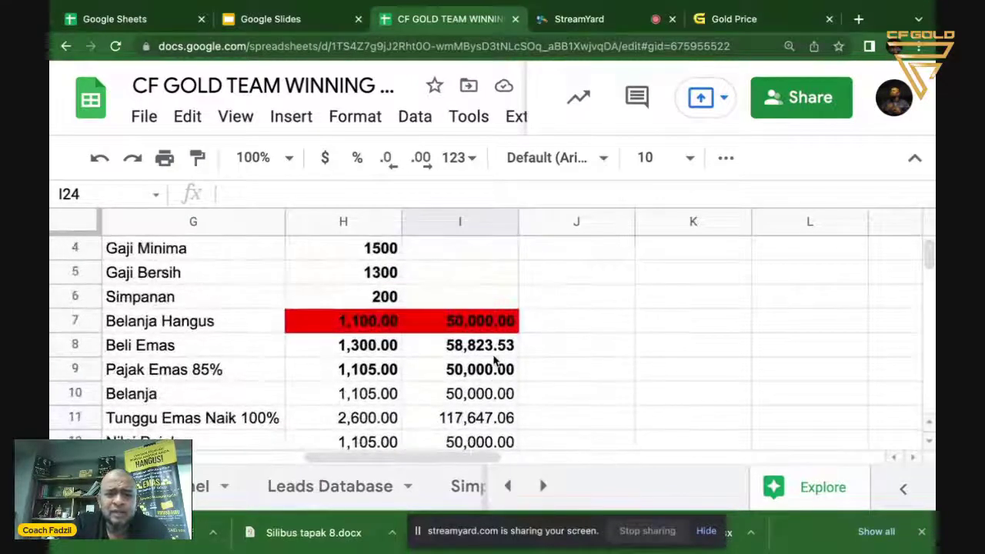
scroll(495, 361, "left", 5)
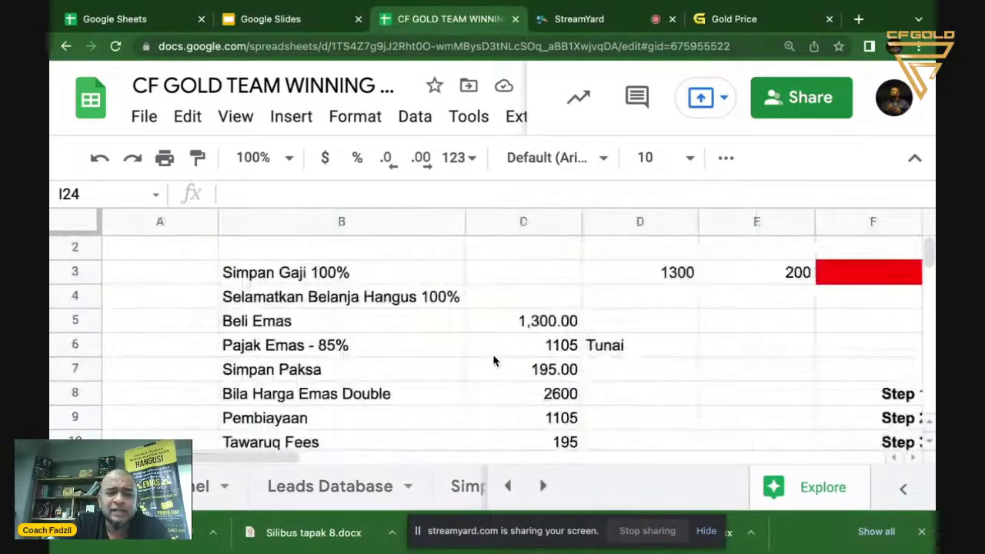
scroll(495, 362, "down", 2)
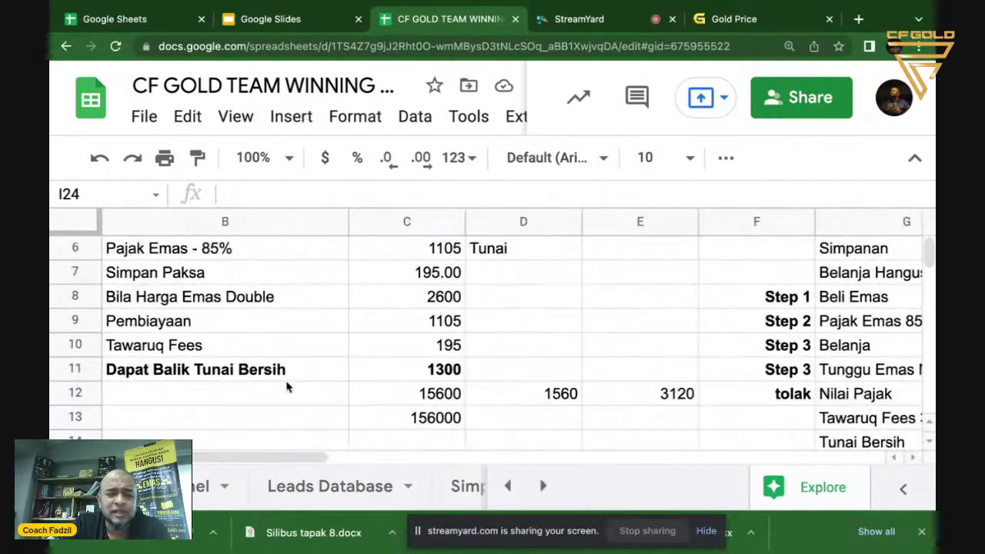
scroll(375, 408, "down", 5)
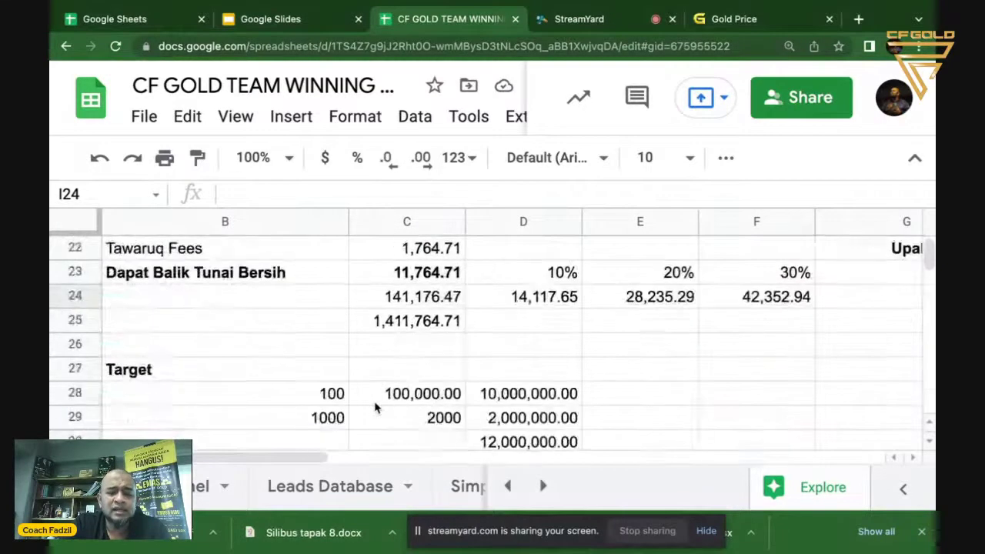
scroll(376, 407, "down", 1)
scroll(376, 408, "down", 1)
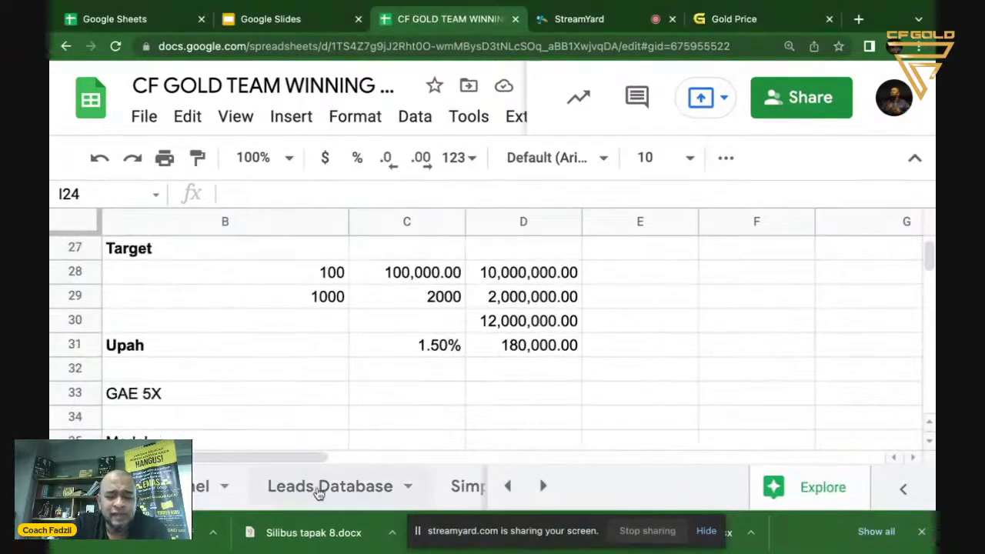
- Look over the Leads Database sheet and the customer columns of the Your Personal Funnel sheet at a reduced zoom
left_click(323, 487)
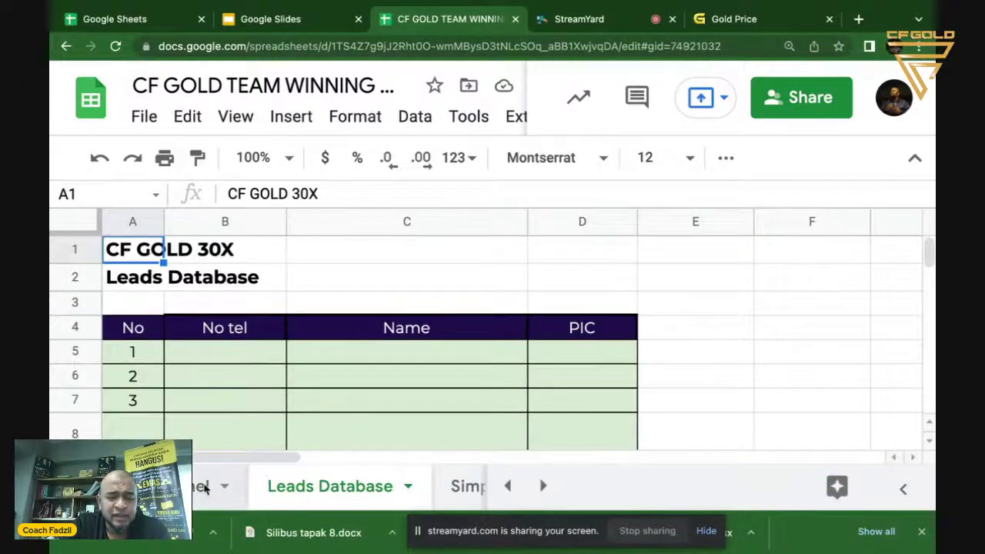
left_click(199, 486)
scroll(436, 398, "down", 3)
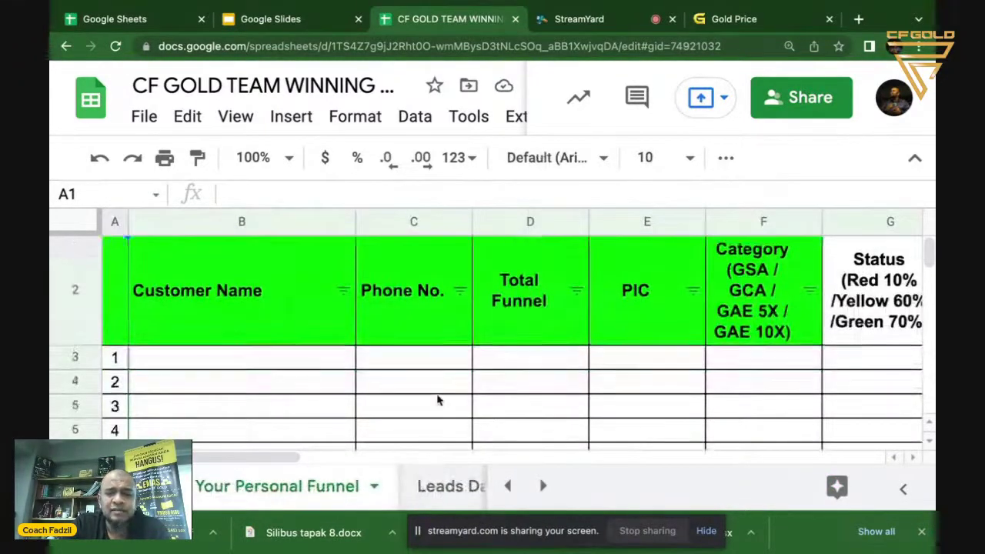
scroll(438, 399, "up", 3)
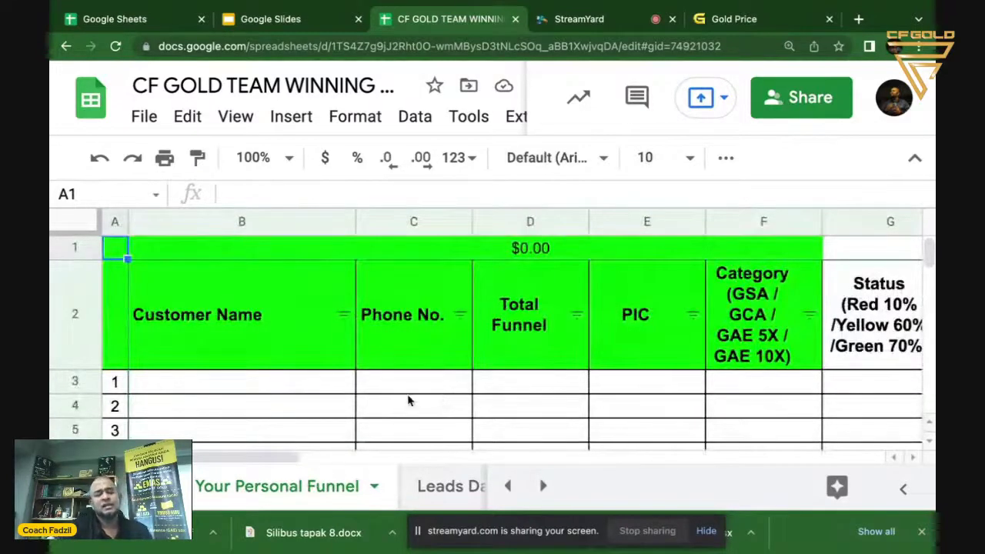
left_click(409, 400)
key("ctrl+minus")
key("ctrl+minus")
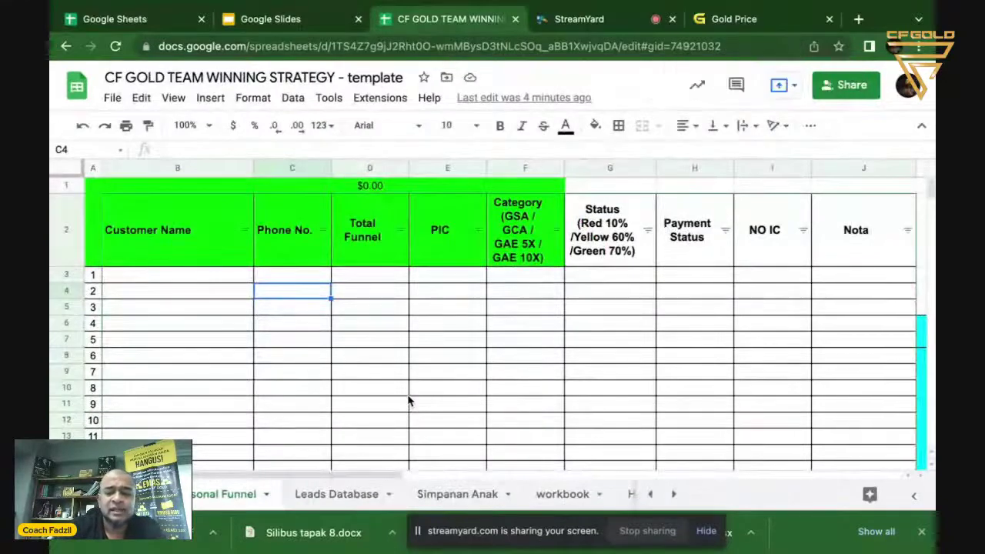
- Look through the Leads Database, Simpanan Anak, workbook, Sheet23 and Sheet24 sheets in turn
left_click(352, 499)
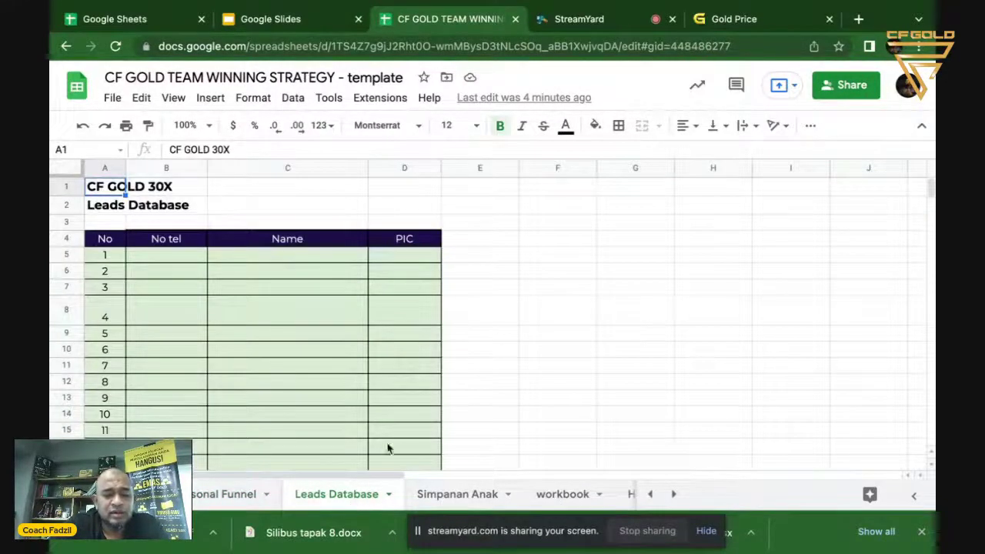
left_click(461, 500)
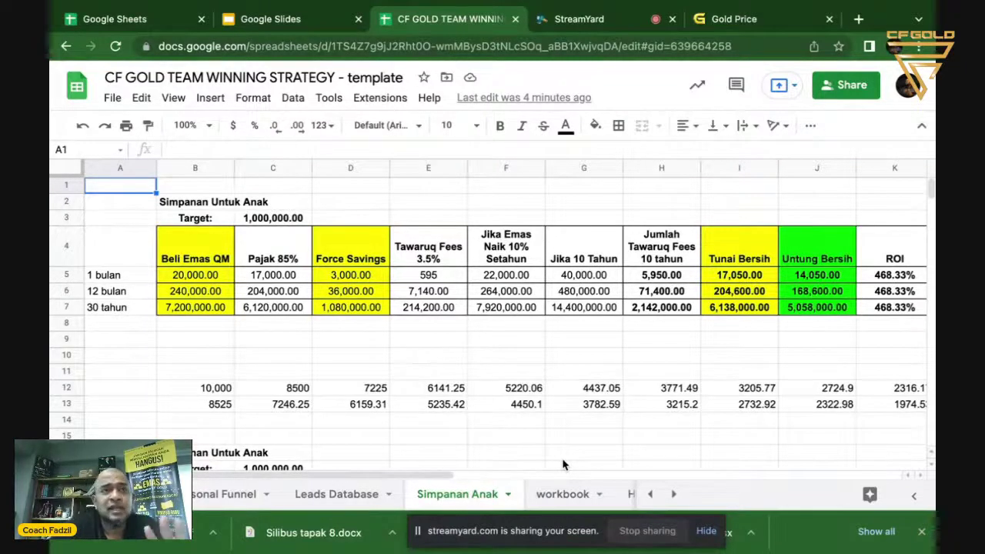
left_click(572, 498)
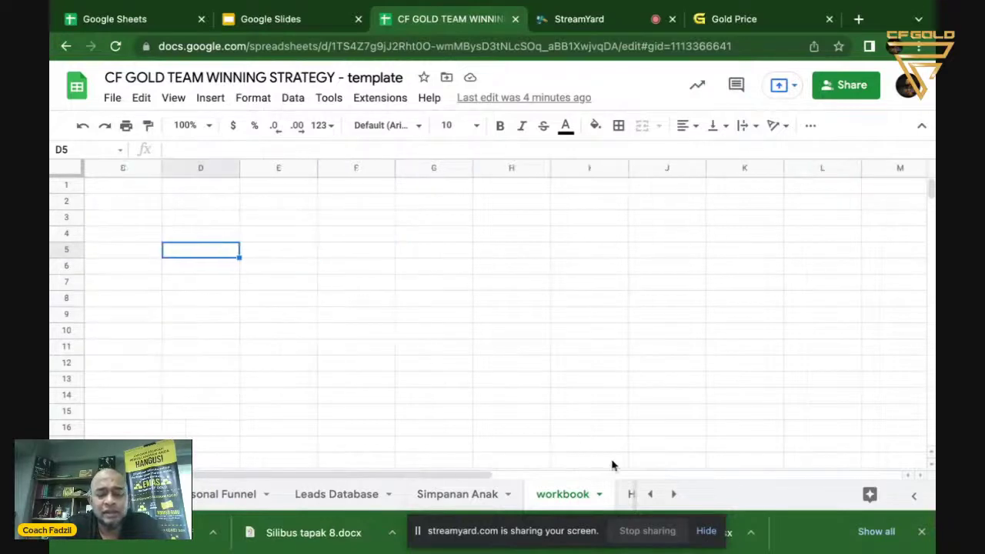
left_click(629, 497)
left_click(601, 497)
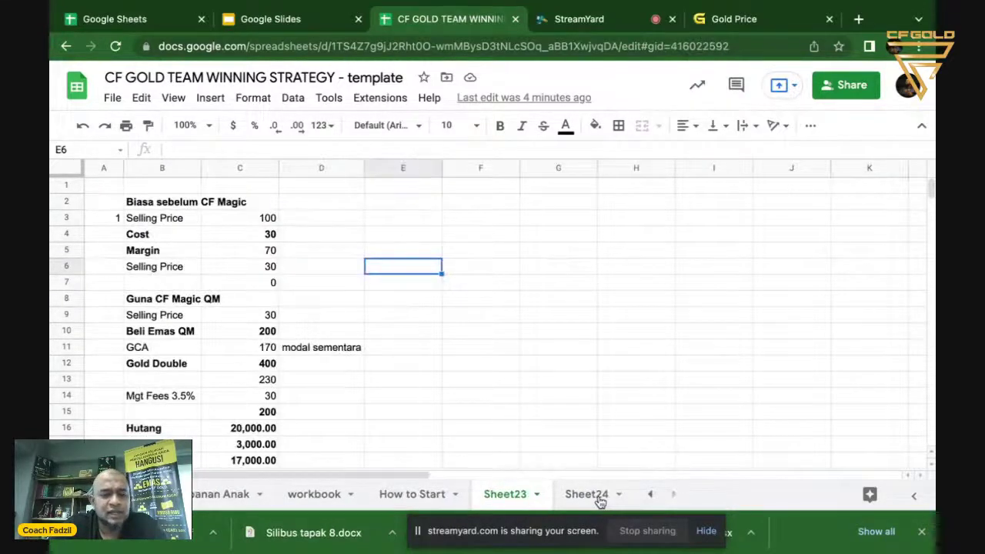
left_click(599, 497)
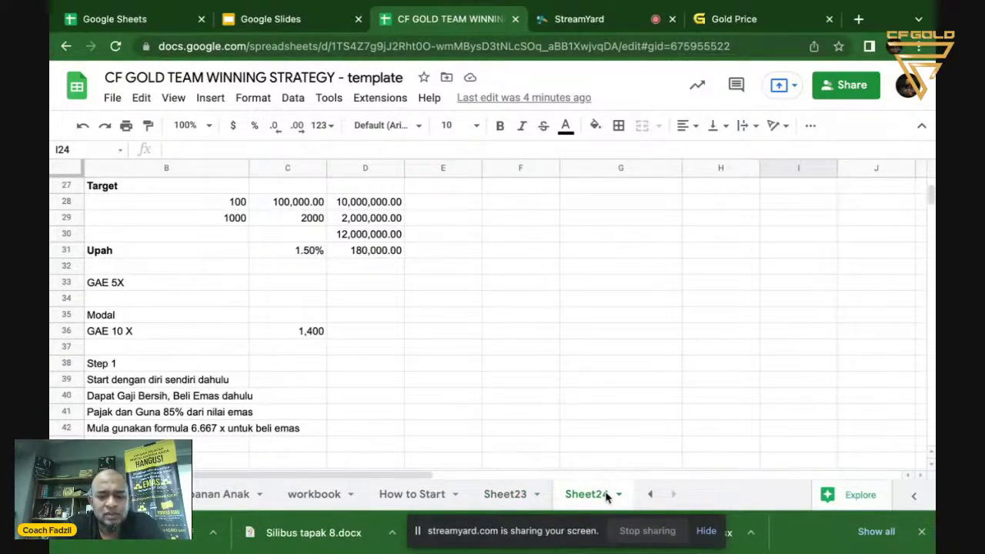
- Revisit Sheet23 and examine the OPEX, Beli Emas and TUNAI BERSIH figures in the workbook sheet
left_click(525, 494)
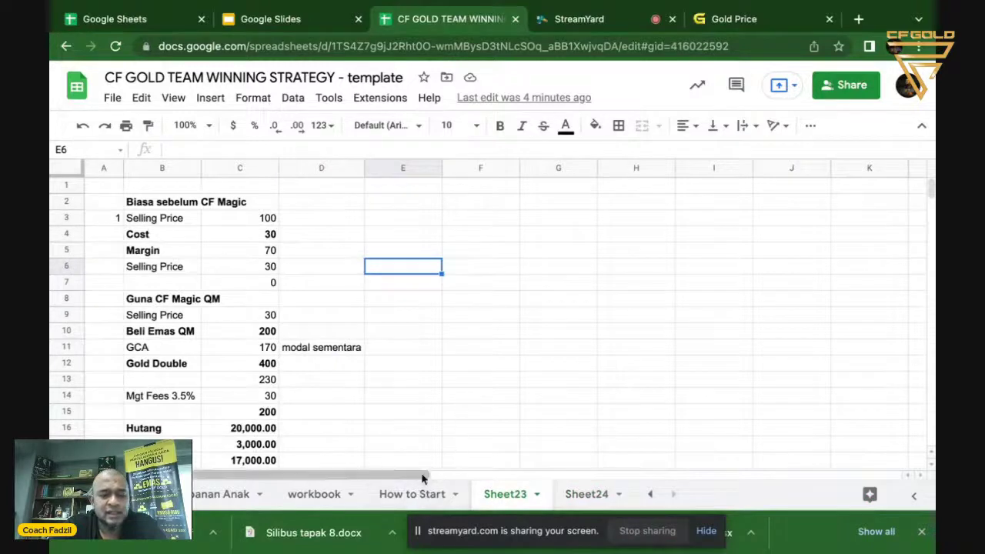
left_click(332, 496)
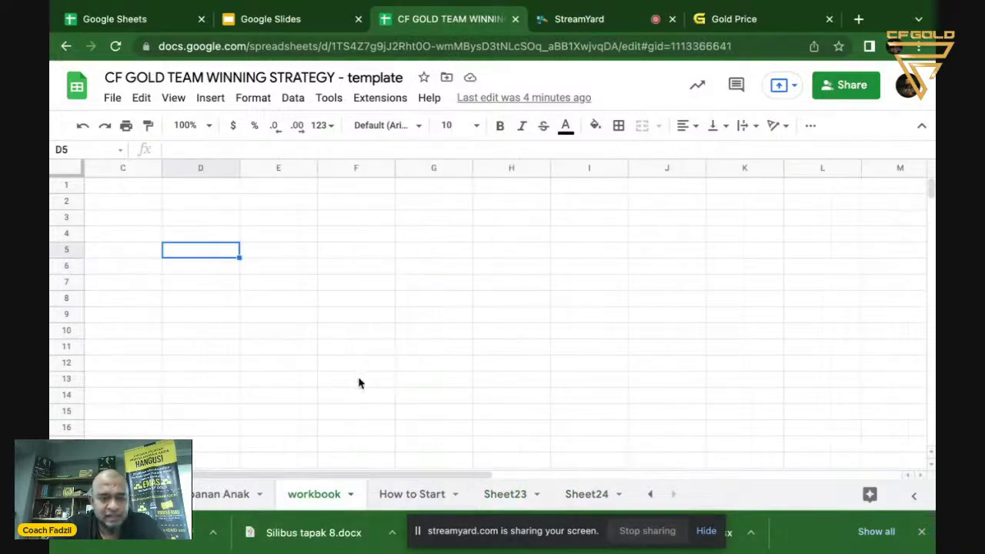
scroll(372, 380, "left", 2)
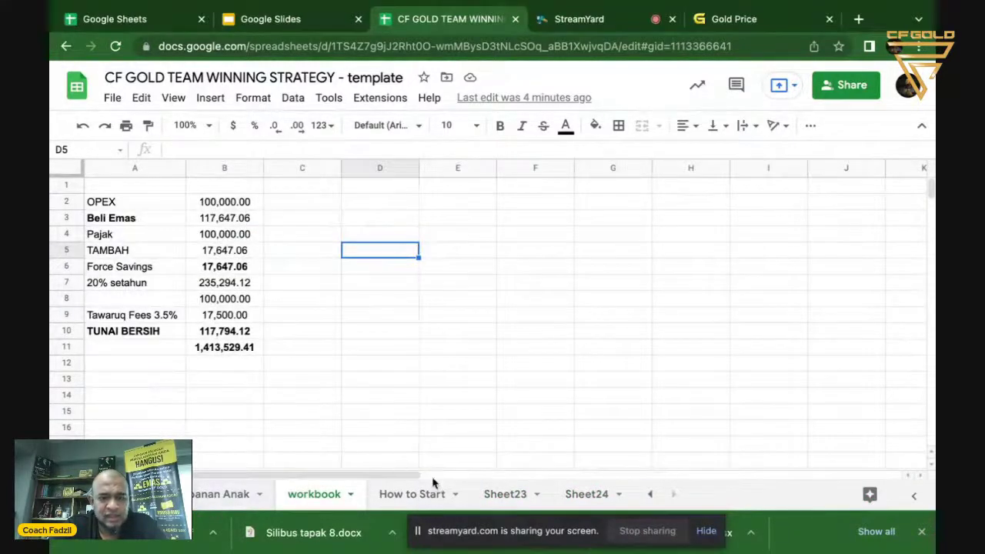
- Examine both Simpanan Untuk Anak tables on the Simpanan Anak sheet, including the monthly Simpanan amount in C19
left_click(209, 497)
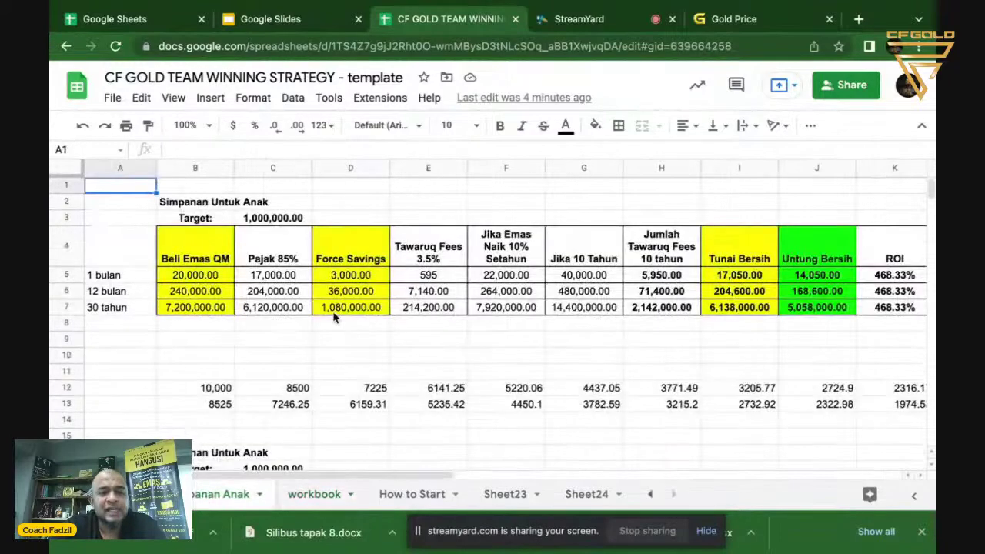
scroll(331, 400, "down", 3)
scroll(329, 400, "down", 1)
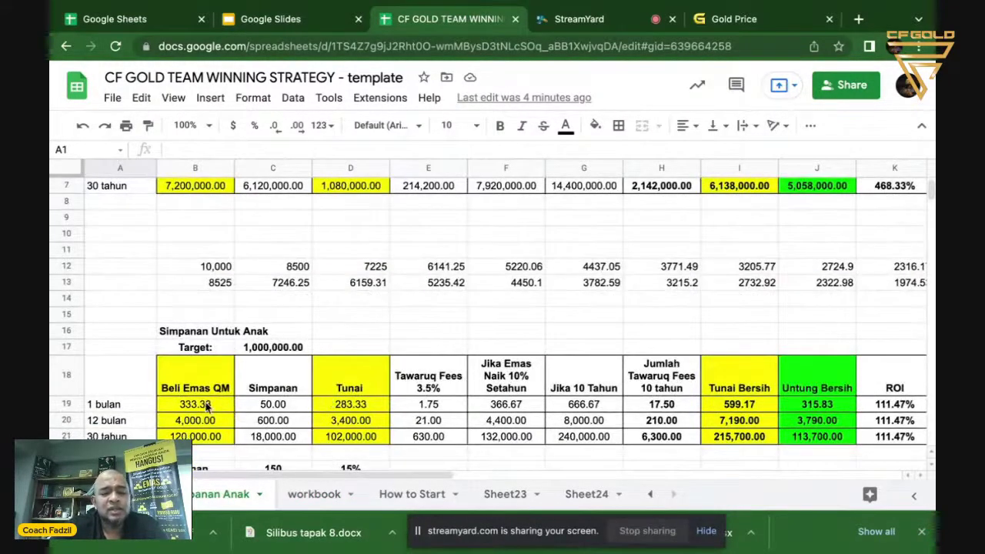
left_click(285, 406)
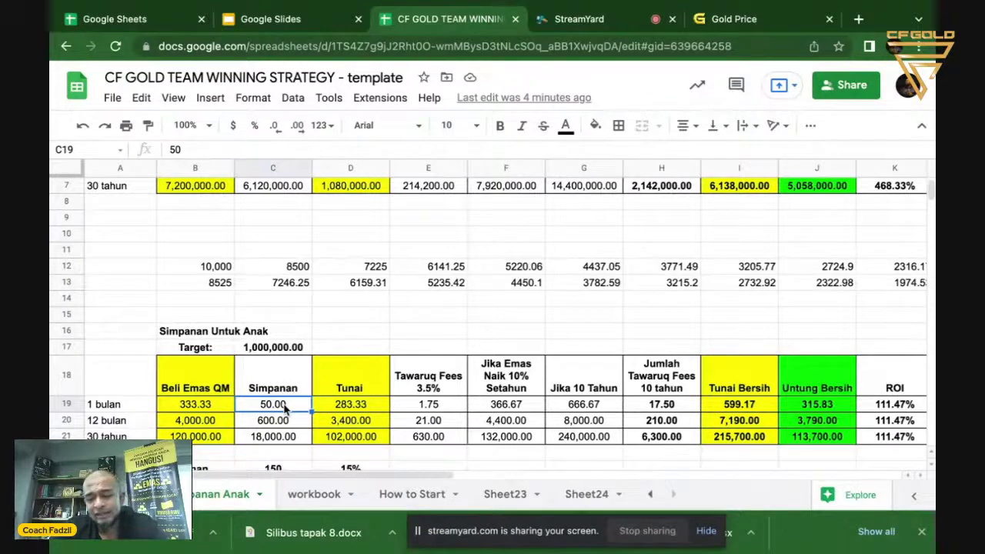
- Go through the workbook calculation, the How to Start steps and the CF Magic comparison on Sheet23
left_click(312, 495)
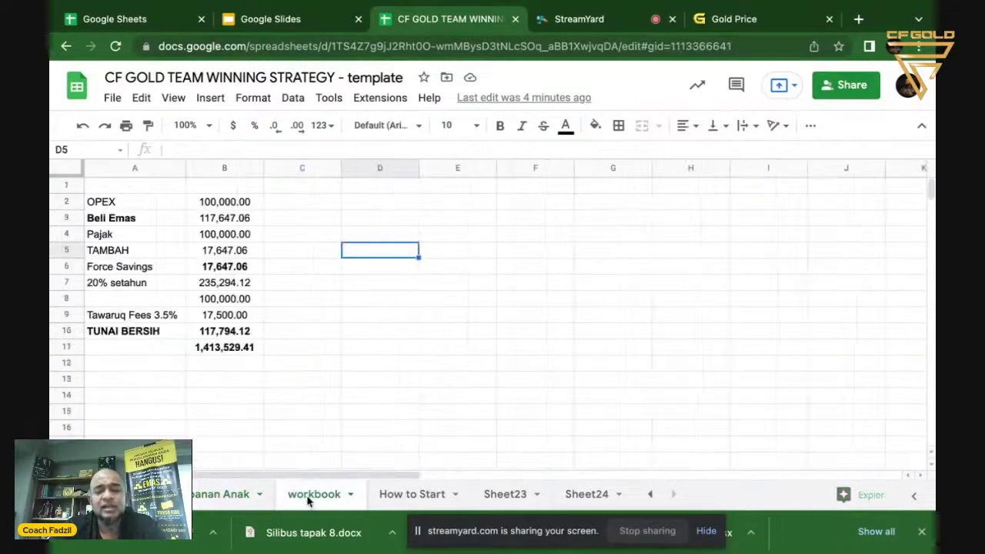
left_click(415, 504)
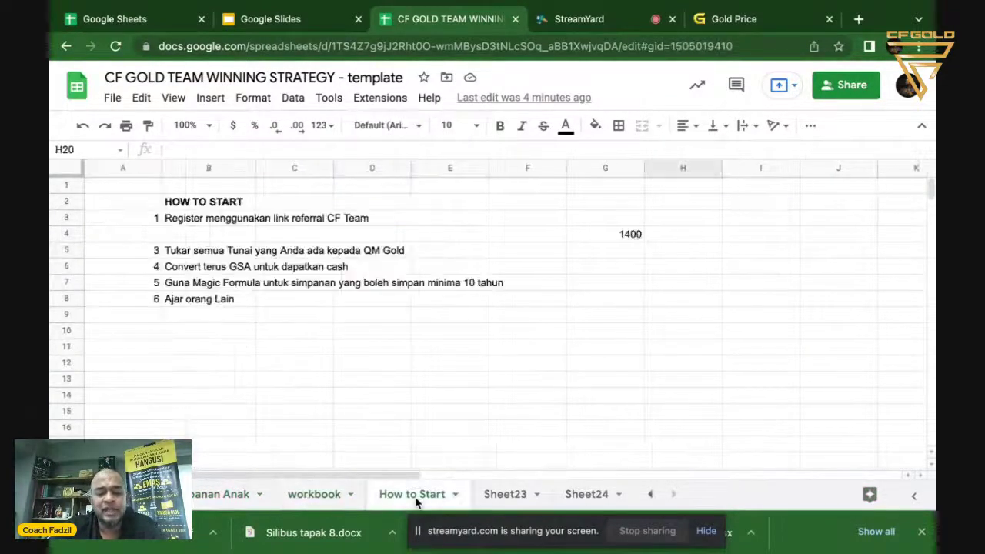
left_click(514, 502)
left_click(653, 304)
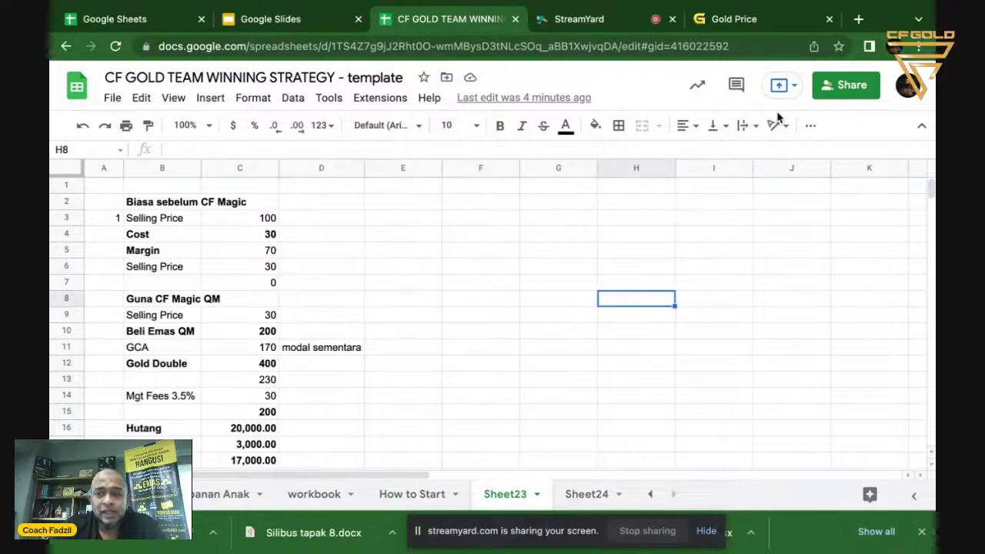
- Open quantummetal.com.my in a new browser tab and go to its member login page
left_click(860, 20)
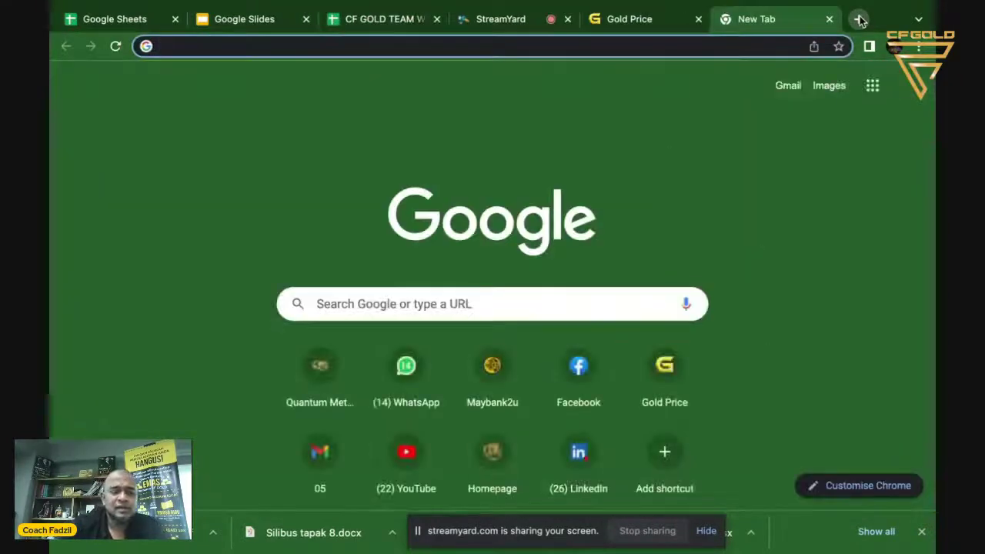
type("qu")
key("Return")
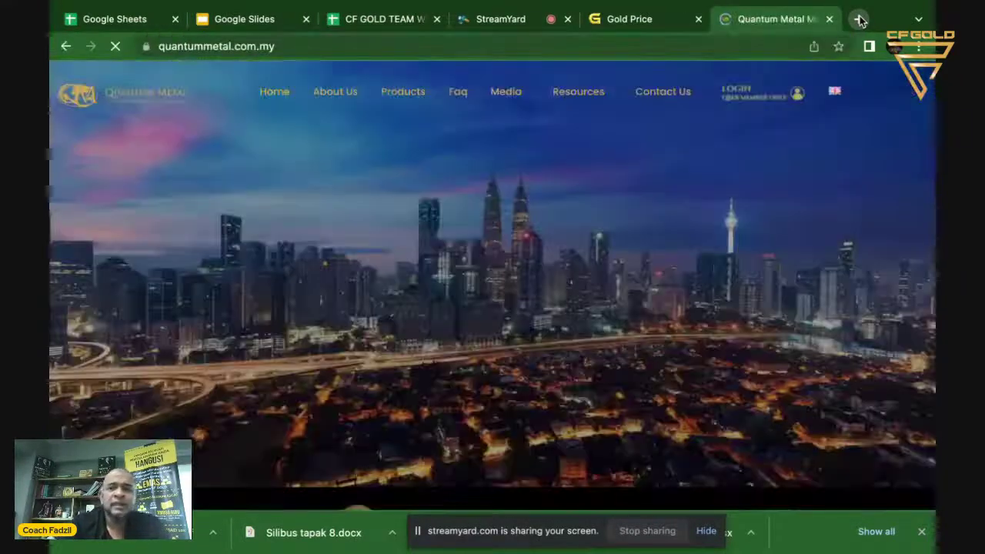
left_click(750, 91)
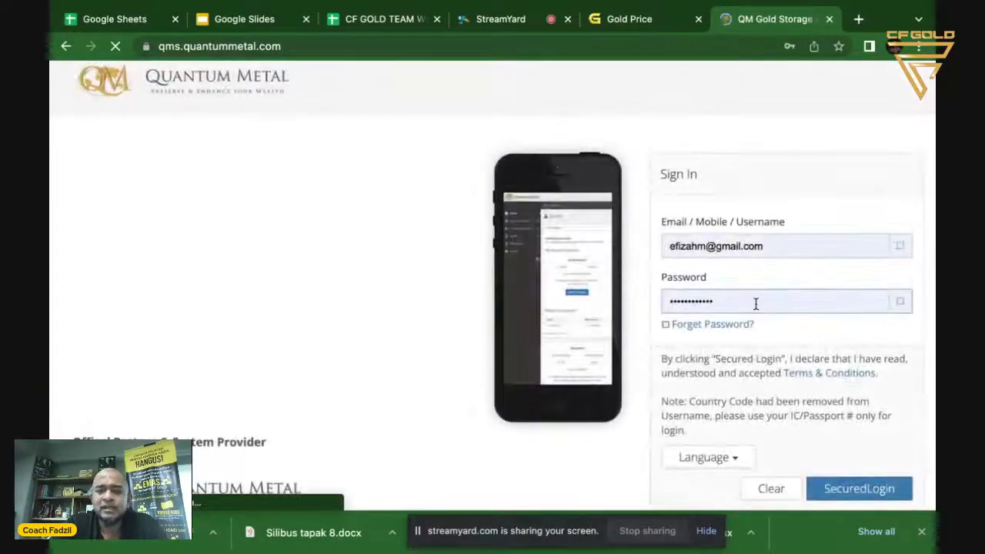
- Sign in to the QM Gold Storage Account with the saved CF Gold e-mail and its stored password
left_click(785, 248)
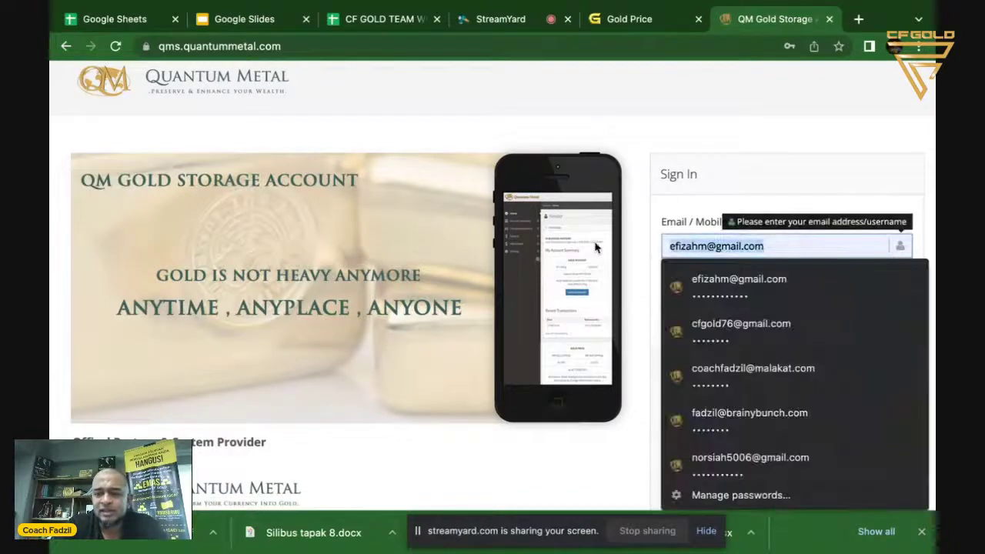
left_click(728, 338)
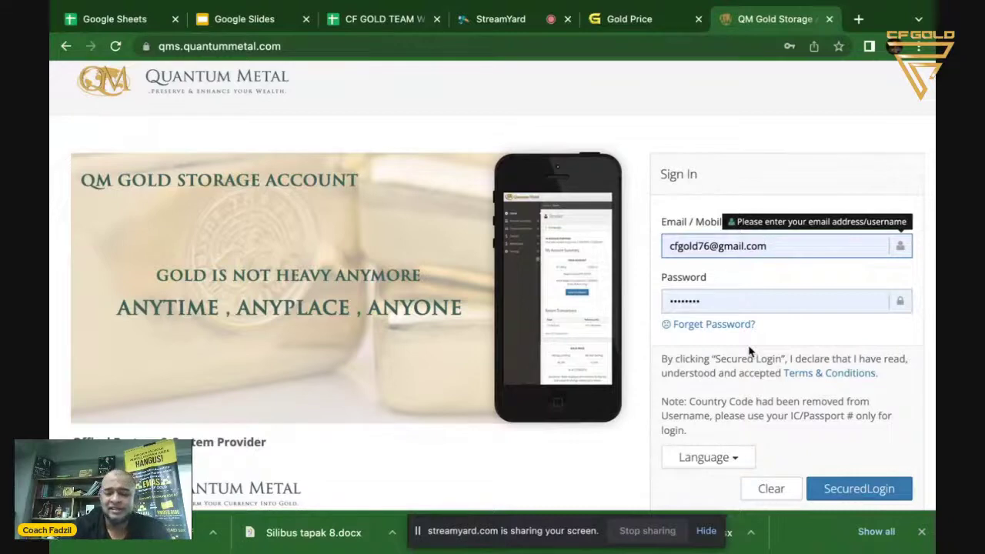
left_click(861, 499)
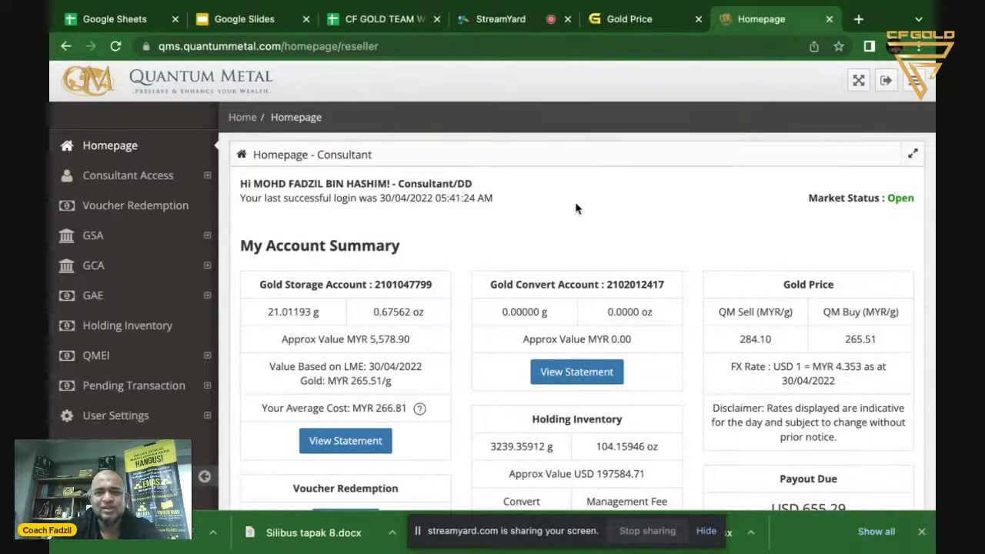
- Review the account summary, including gold storage, holding inventory, gold price, payout due and the register link
scroll(576, 207, "down", 2)
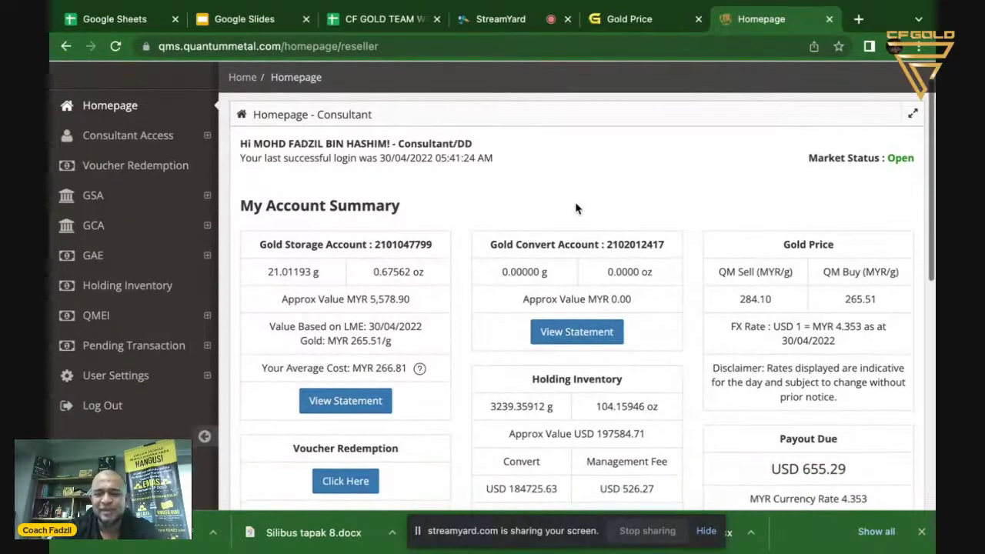
scroll(576, 208, "down", 3)
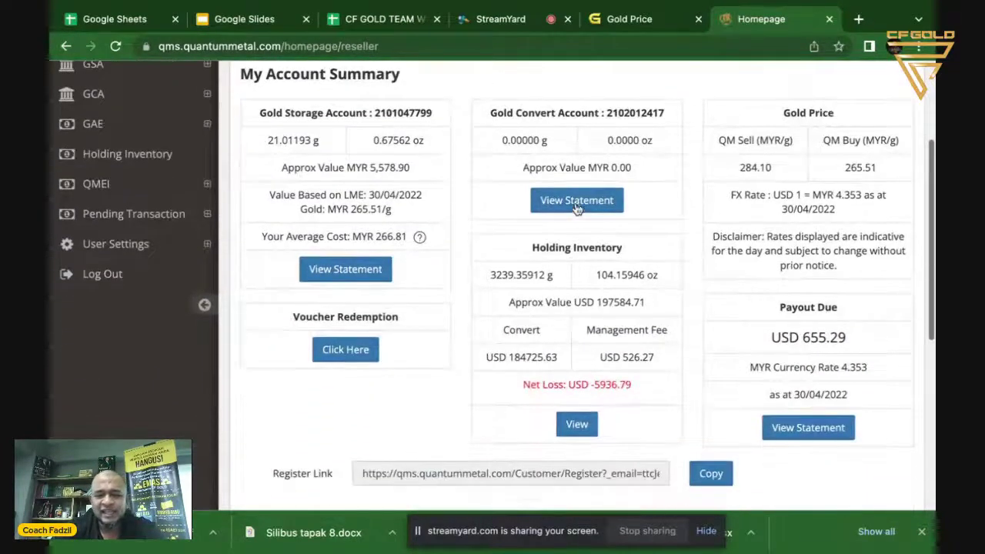
scroll(576, 203, "up", 3)
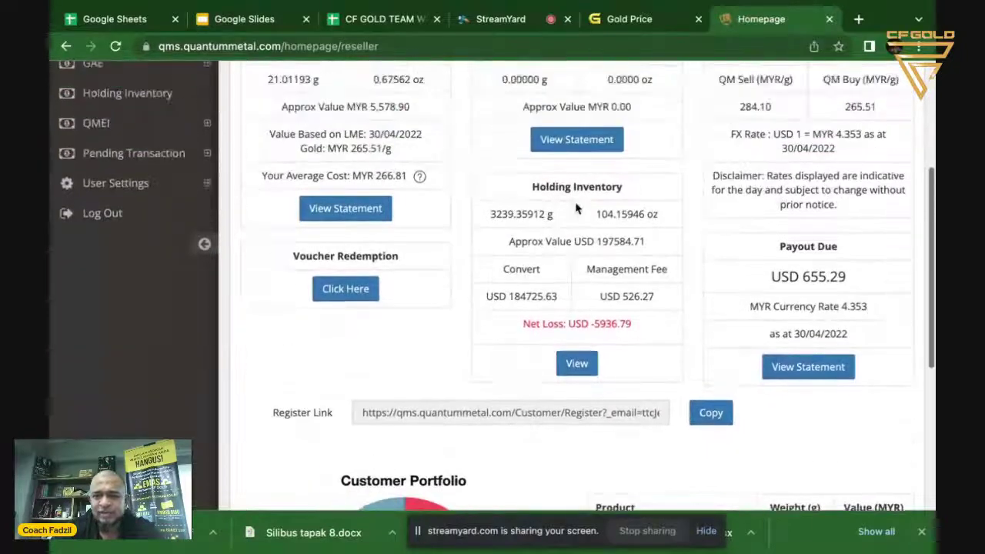
scroll(592, 224, "up", 3)
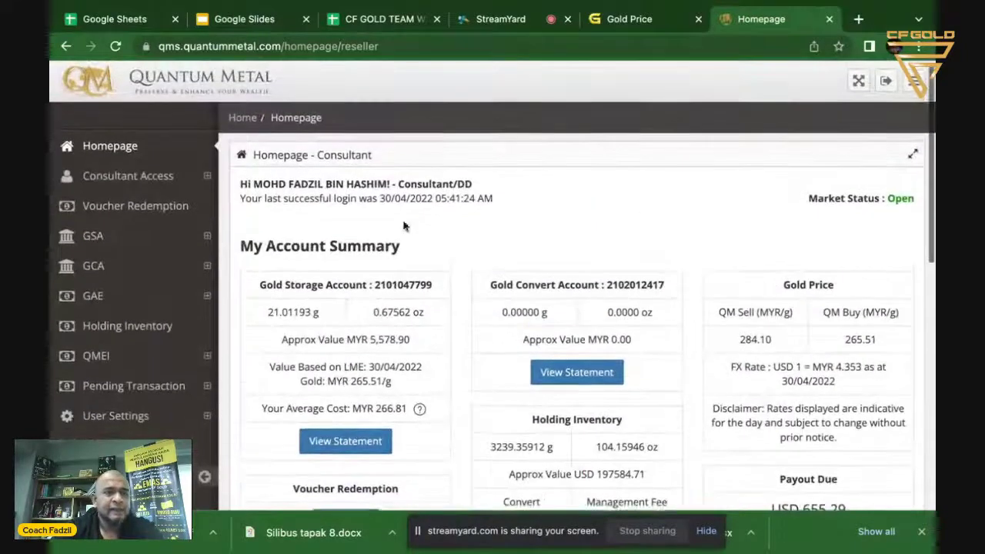
- Expand the GSA options and enlarge the account homepage to 125%
left_click(207, 236)
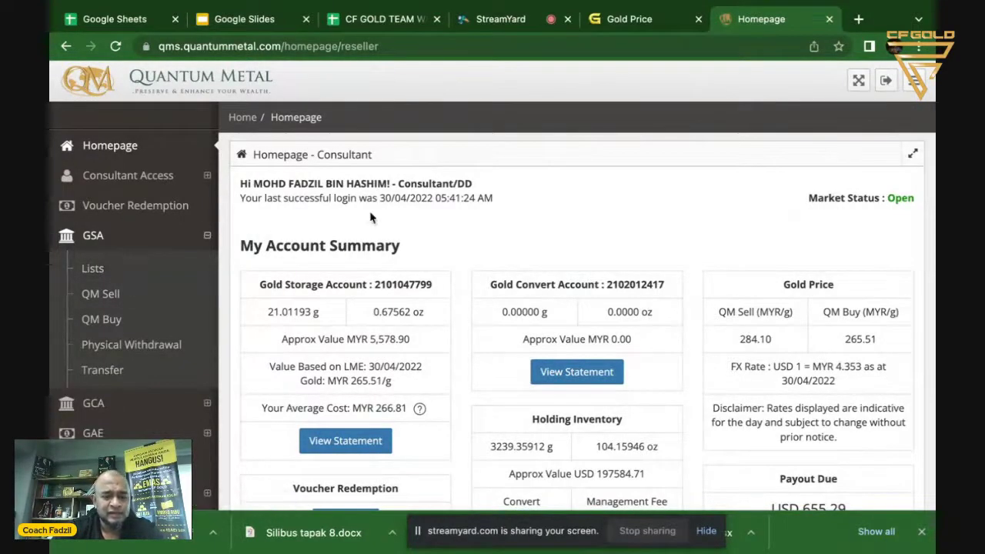
key("ctrl+plus")
key("ctrl+plus")
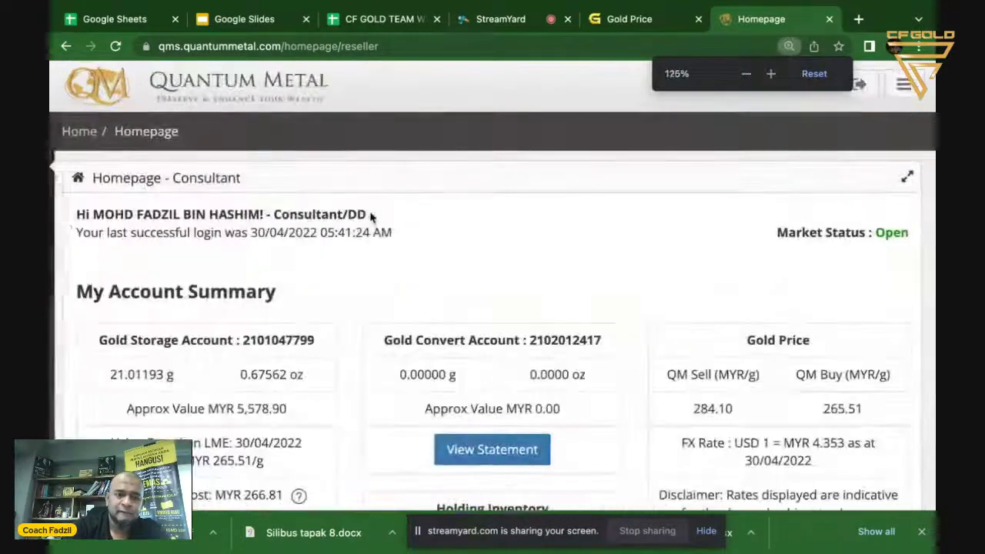
scroll(124, 331, "left", 5)
scroll(123, 331, "left", 5)
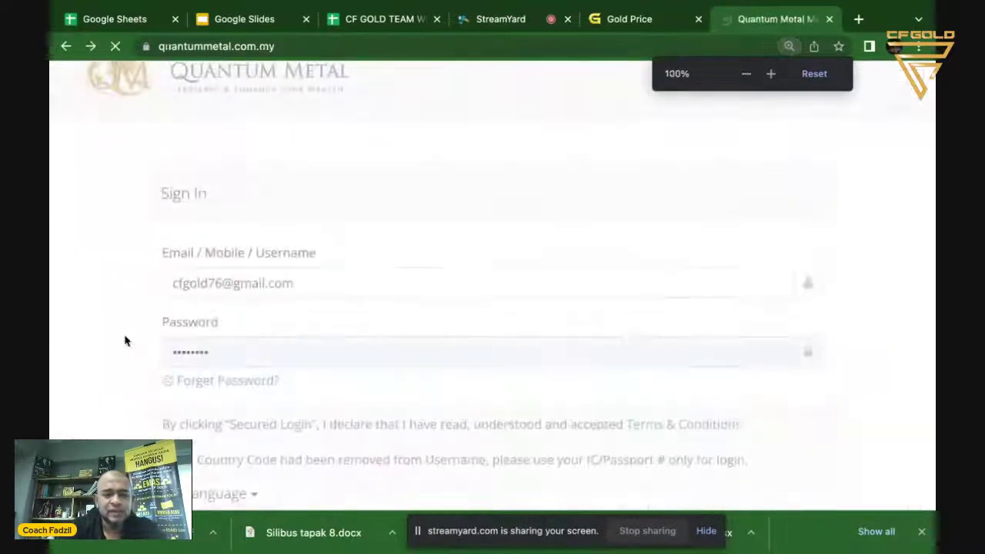
scroll(125, 341, "left", 5)
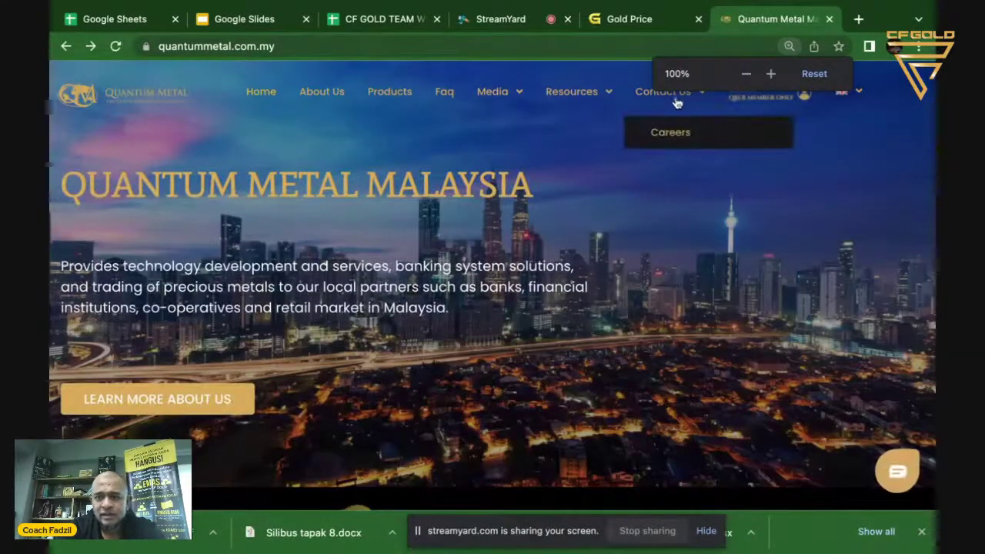
- Open the member login from the Quantum Metal website and sign in again with the stored e-mail and password
left_click(763, 98)
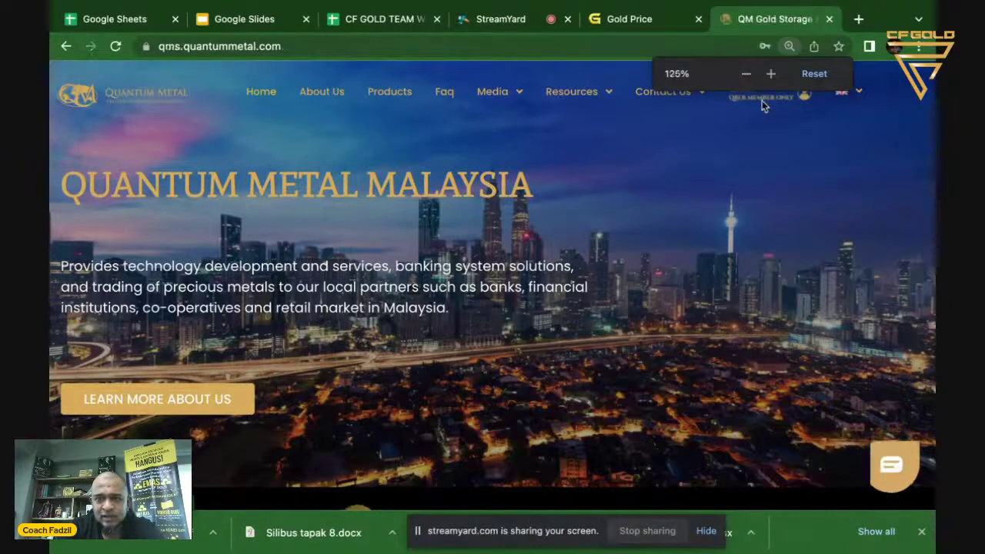
scroll(304, 331, "down", 1)
scroll(300, 363, "down", 1)
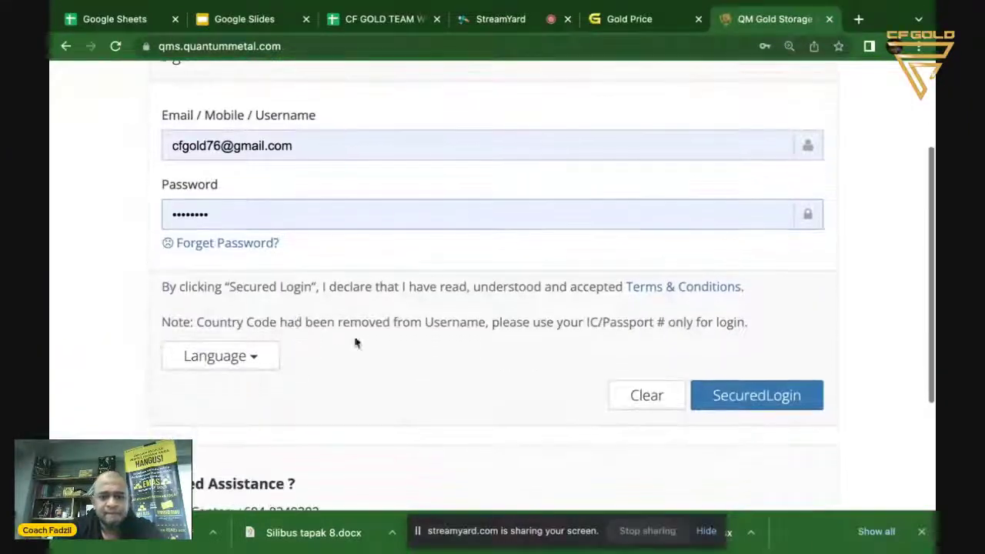
left_click(755, 395)
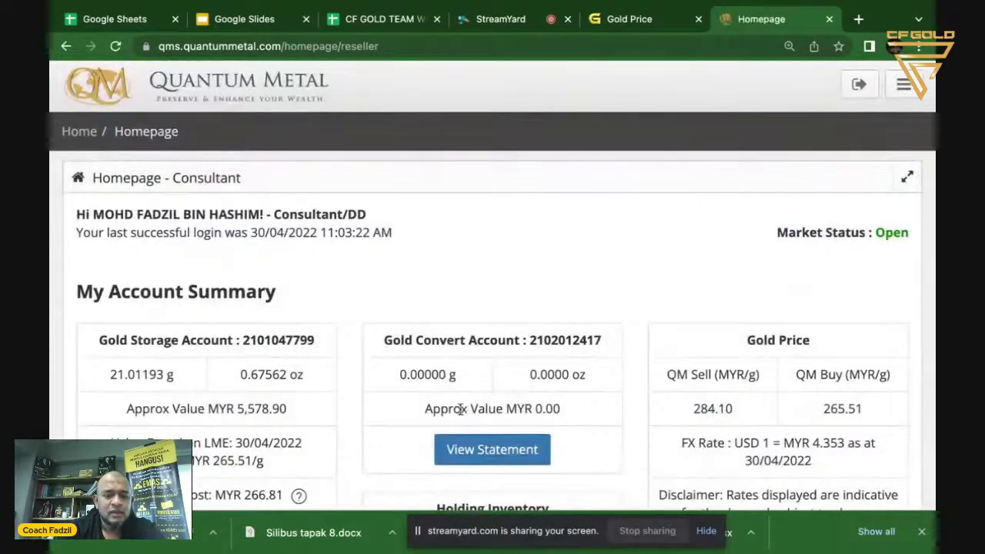
- Reset the page zoom to 100% and open the QM Sell setup form from the GSA options
scroll(293, 374, "left", 5)
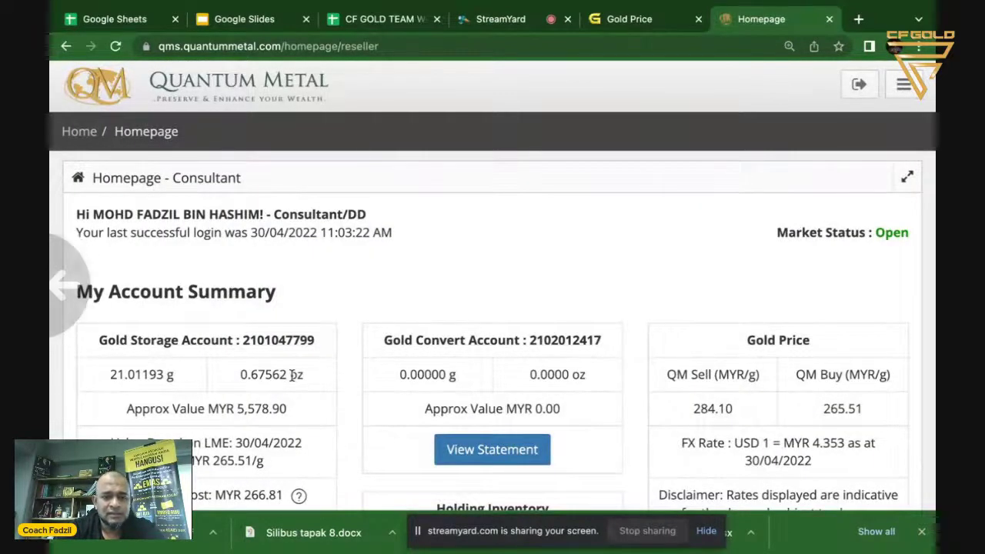
key("ctrl+0")
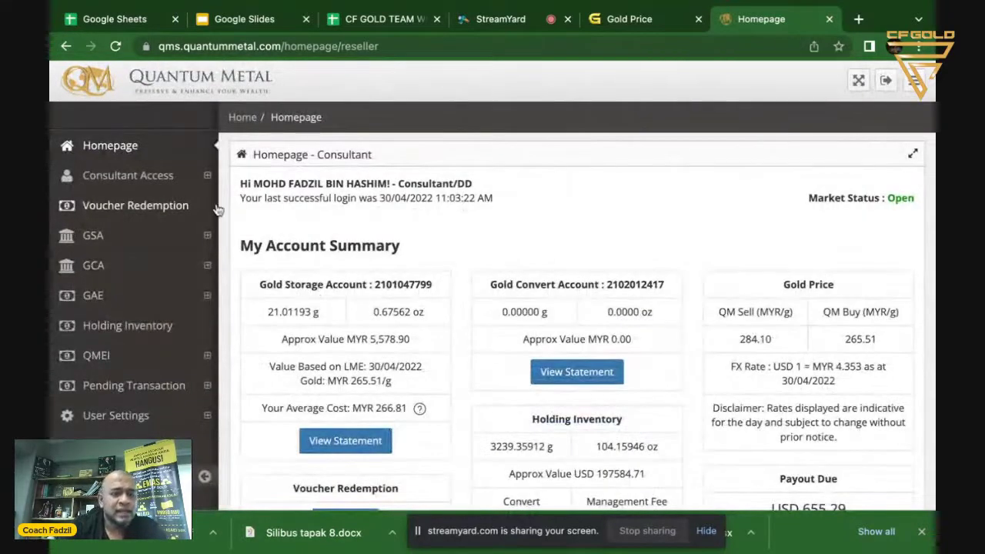
left_click(206, 235)
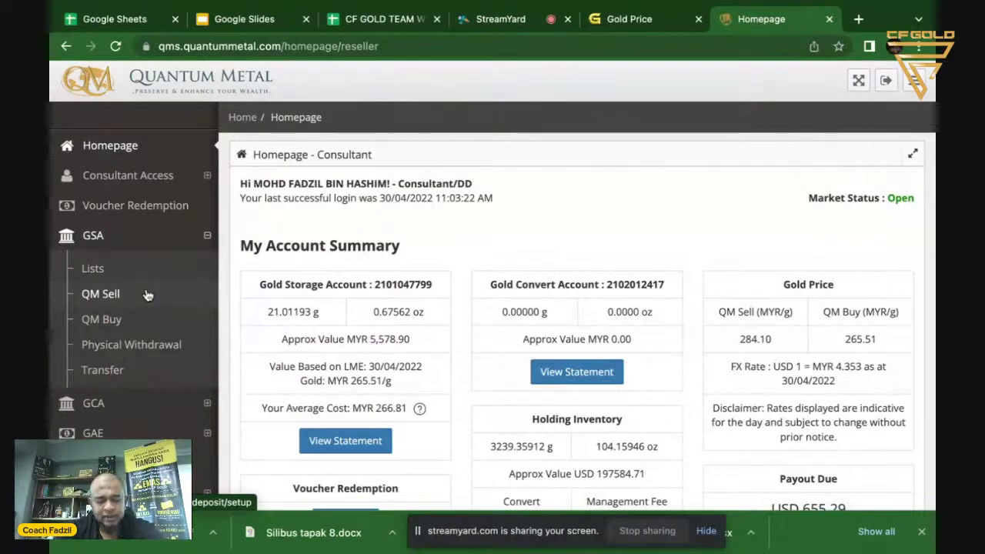
left_click(101, 294)
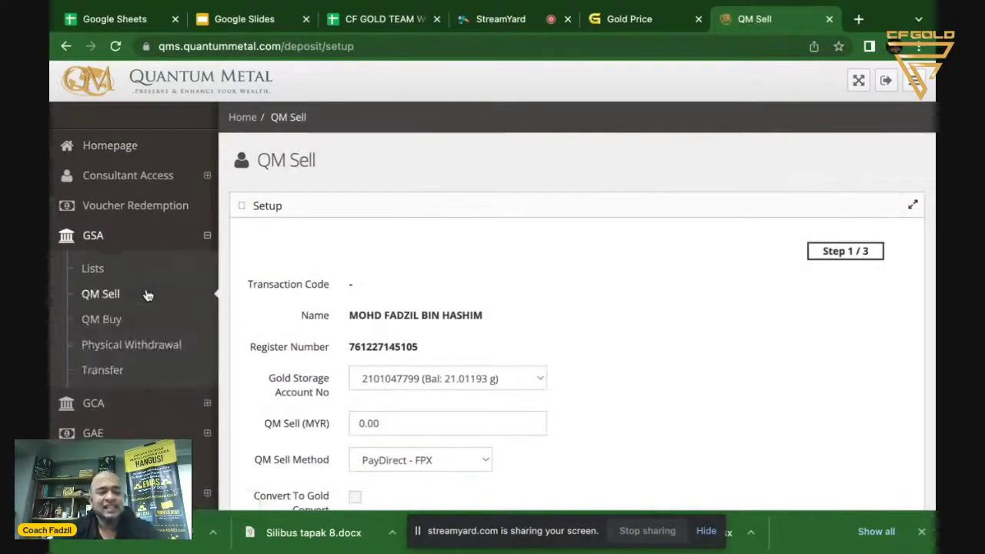
- Point out the QM Sell (MYR) amount in the setup form and set the QM Sell Method to Payout Due
scroll(528, 450, "down", 3)
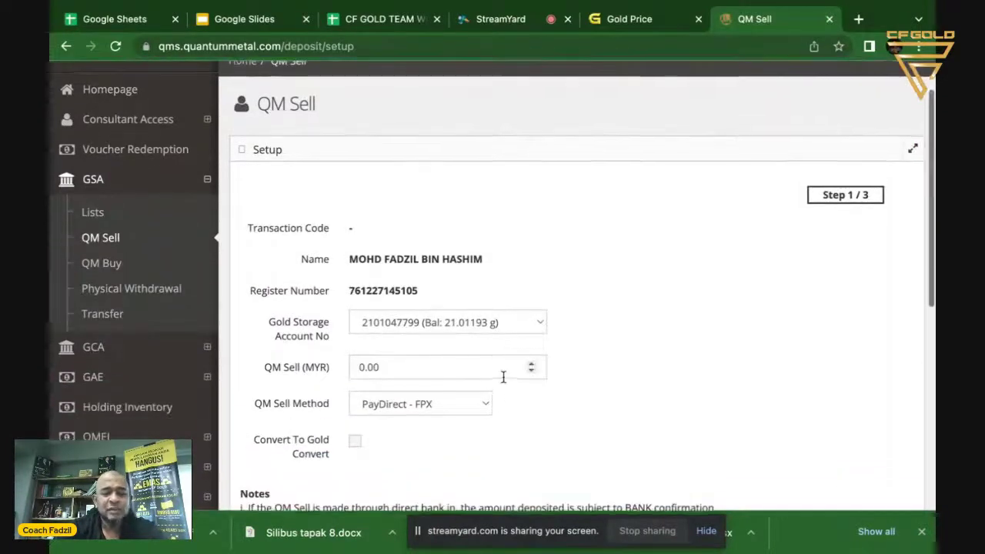
left_click(441, 306)
double_click(442, 306)
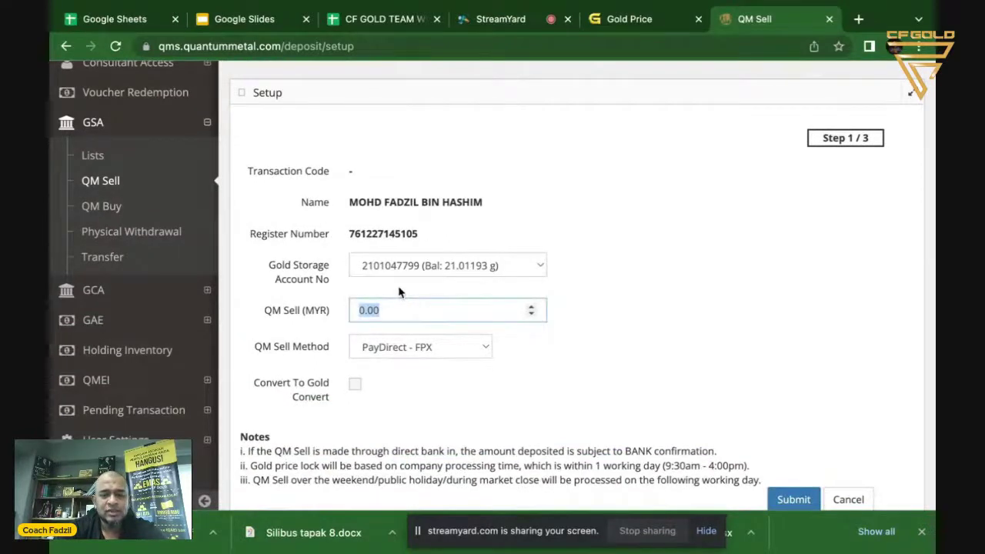
left_click(483, 347)
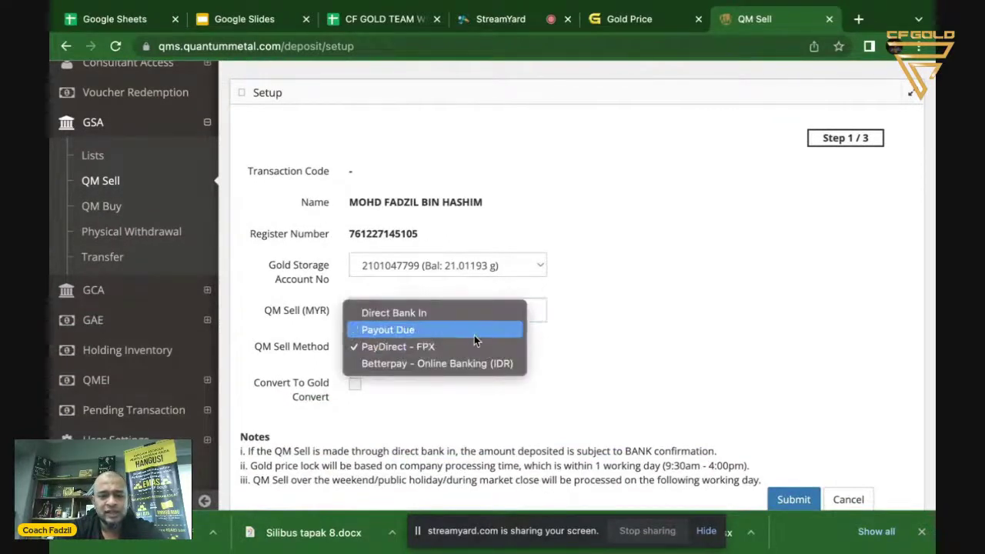
left_click(475, 336)
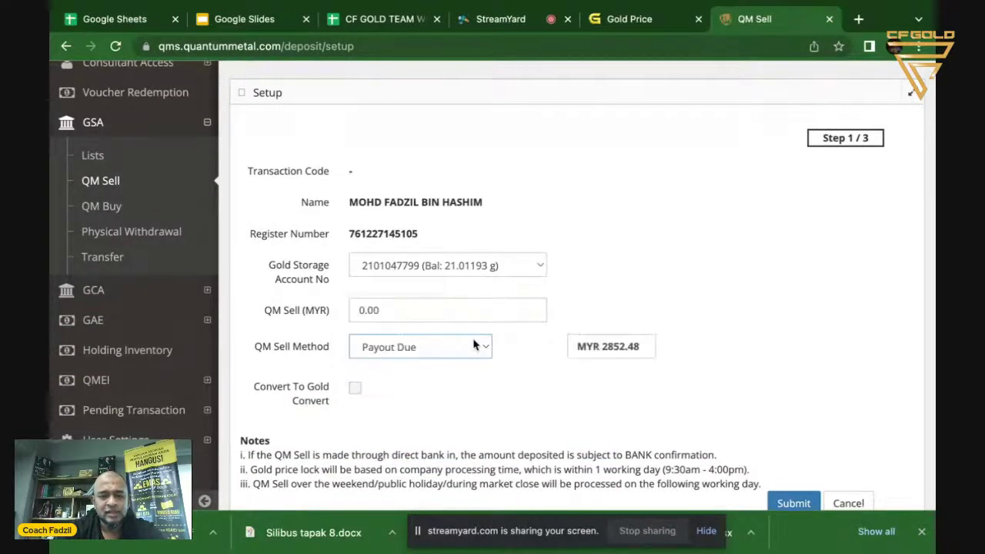
- Enable Convert To Gold Convert with the Maybank Berhad account as the target, and highlight the available Payout Due amount
left_click(355, 389)
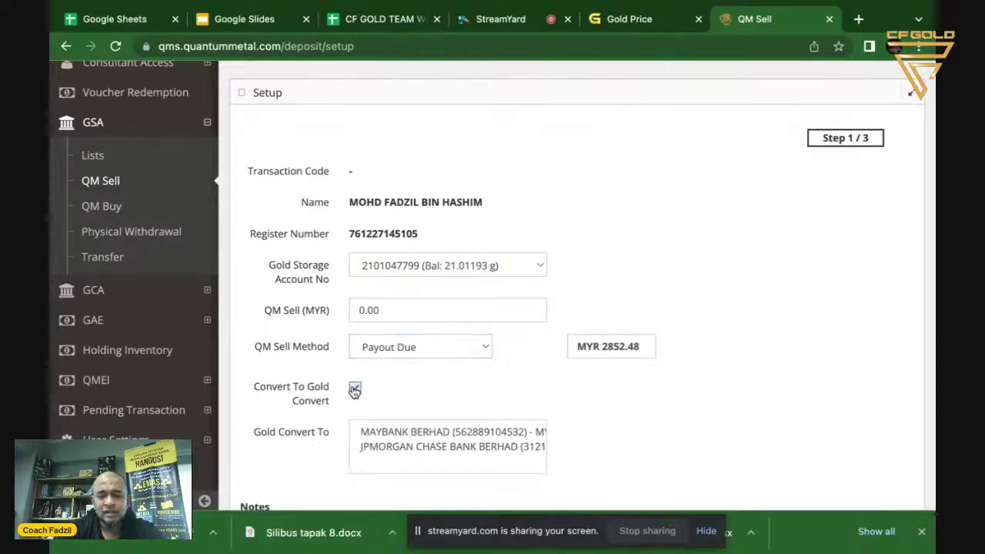
left_click(490, 436)
left_click_drag(642, 351, 570, 352)
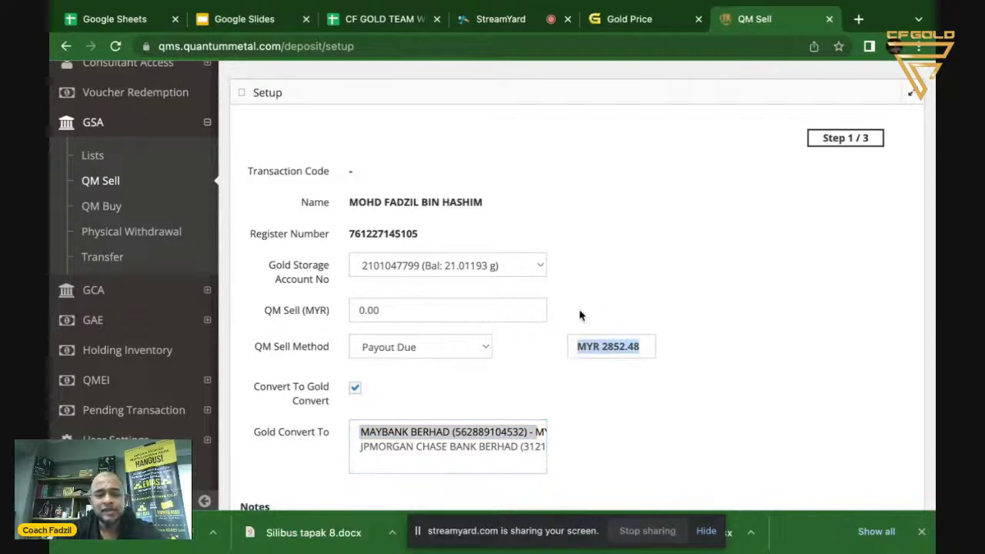
- Open the QM Sell Method choices again to change the payment method
left_click(484, 346)
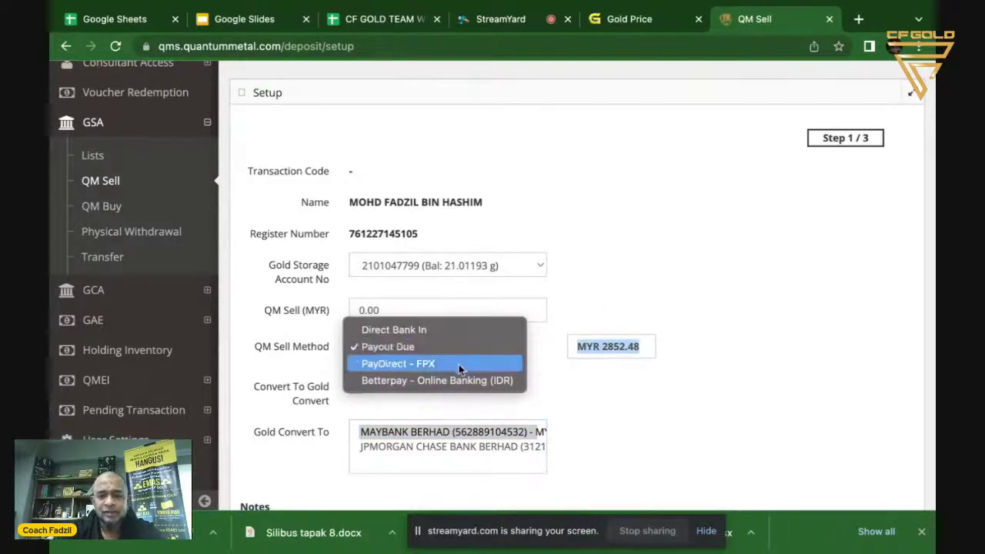